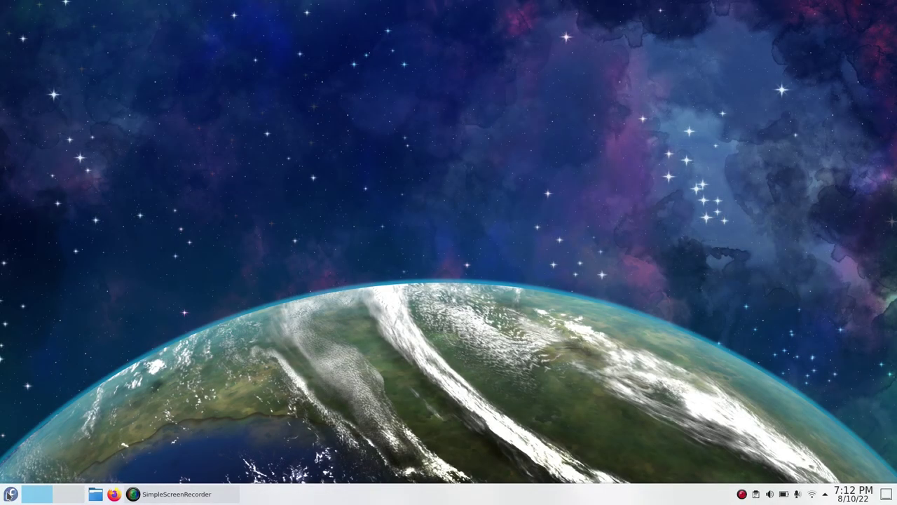
Launch Inkscape from the application launcher by searching for 'ink'.
{"action": "key", "text": "super"}
{"action": "type", "text": "ink"}
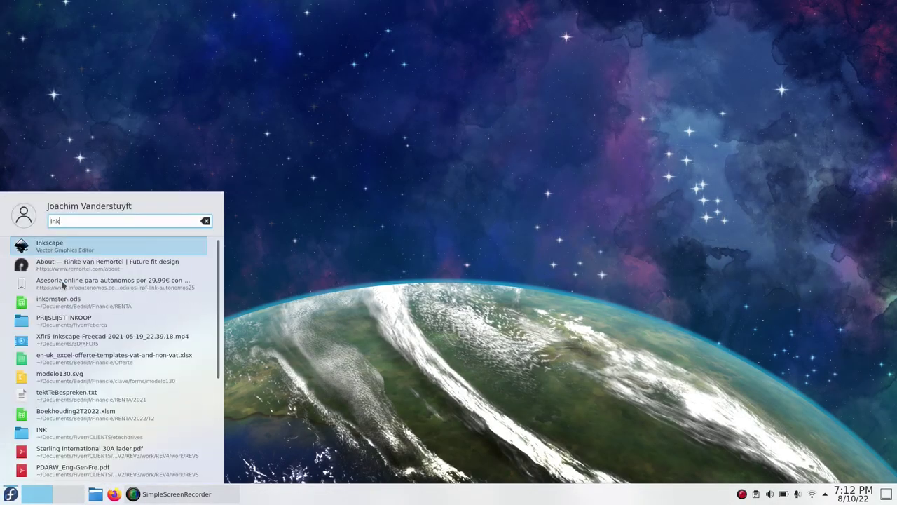
{"action": "left_click", "coordinate": [64, 247]}
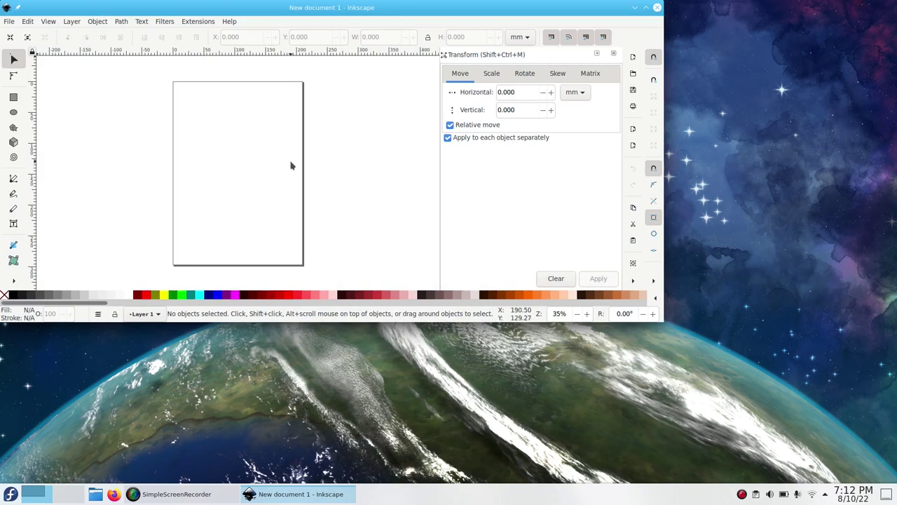
In the maximized window, draw a horizontal line and set its width to 100 mm.
{"action": "left_click", "coordinate": [646, 8]}
{"action": "left_click", "coordinate": [14, 178]}
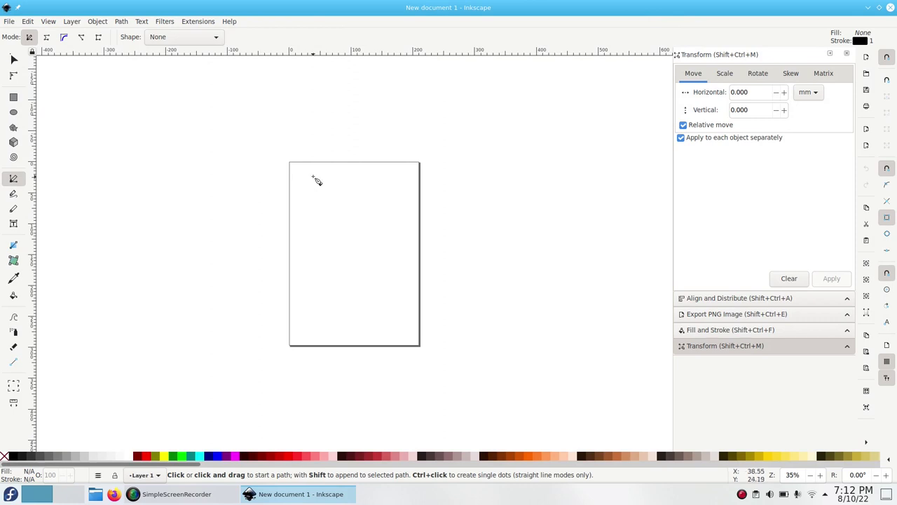
{"action": "scroll", "coordinate": [317, 182], "scroll_direction": "up", "scroll_amount": 2}
{"action": "scroll", "coordinate": [315, 181], "scroll_direction": "down", "scroll_amount": 2}
{"action": "scroll", "coordinate": [315, 181], "scroll_direction": "up", "scroll_amount": 4, "text": "ctrl"}
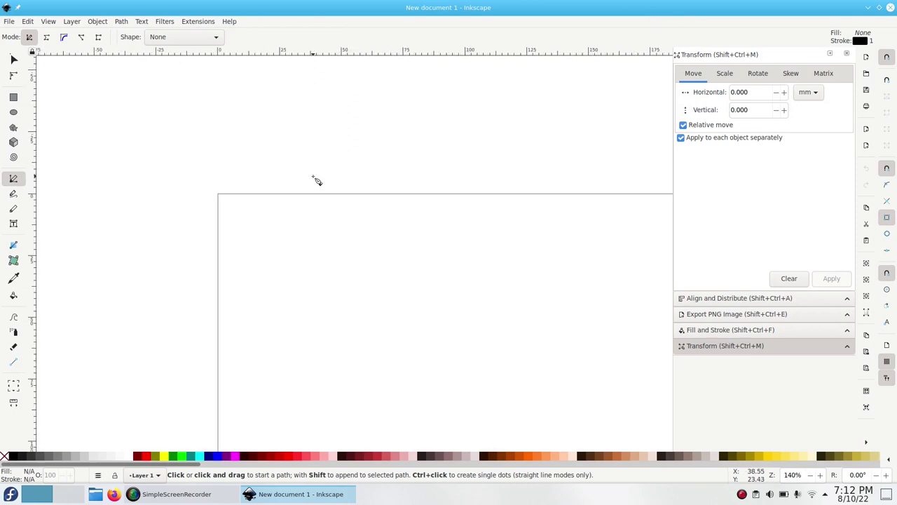
{"action": "left_click", "coordinate": [301, 243]}
{"action": "scroll", "coordinate": [486, 250], "scroll_direction": "right", "scroll_amount": 5, "text": "shift"}
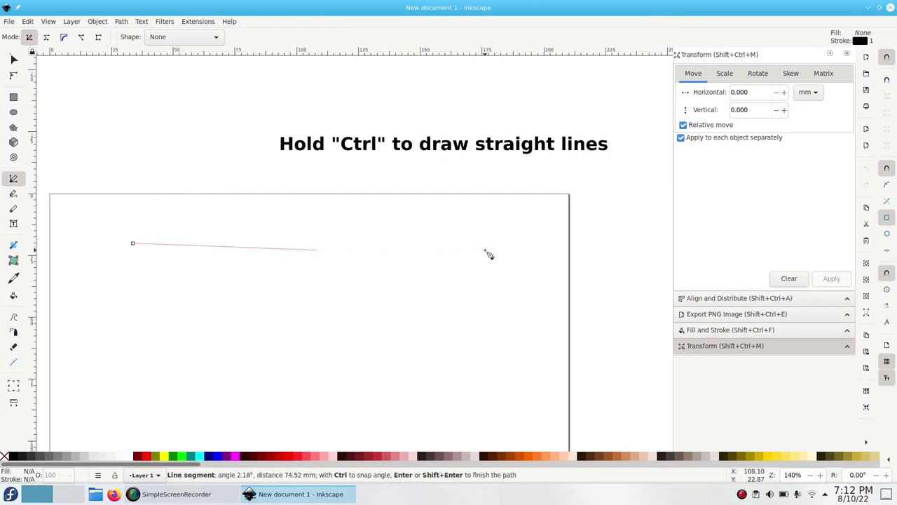
{"action": "left_click", "coordinate": [443, 245], "text": "ctrl"}
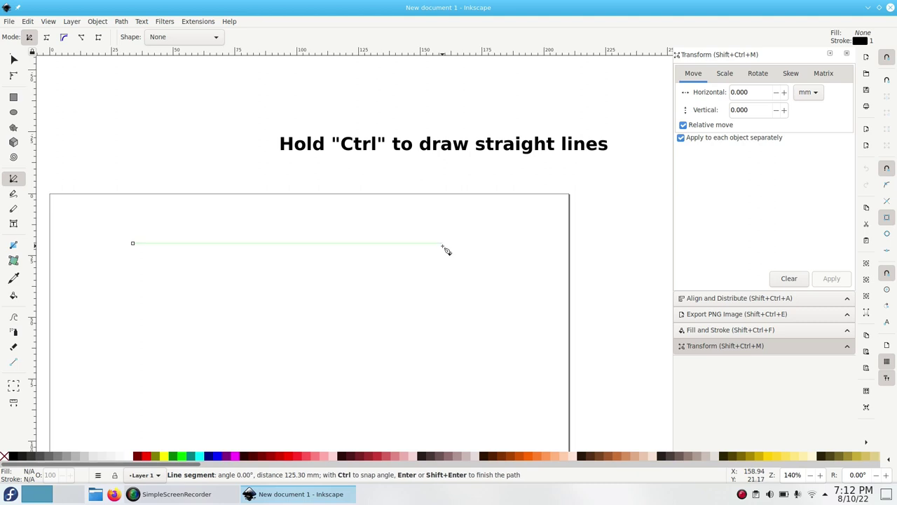
{"action": "key", "text": "Return"}
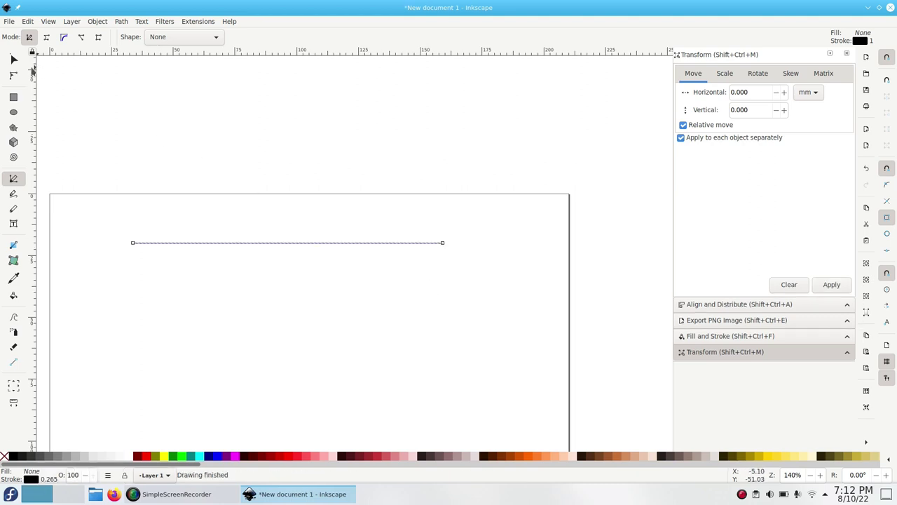
{"action": "left_click", "coordinate": [14, 59]}
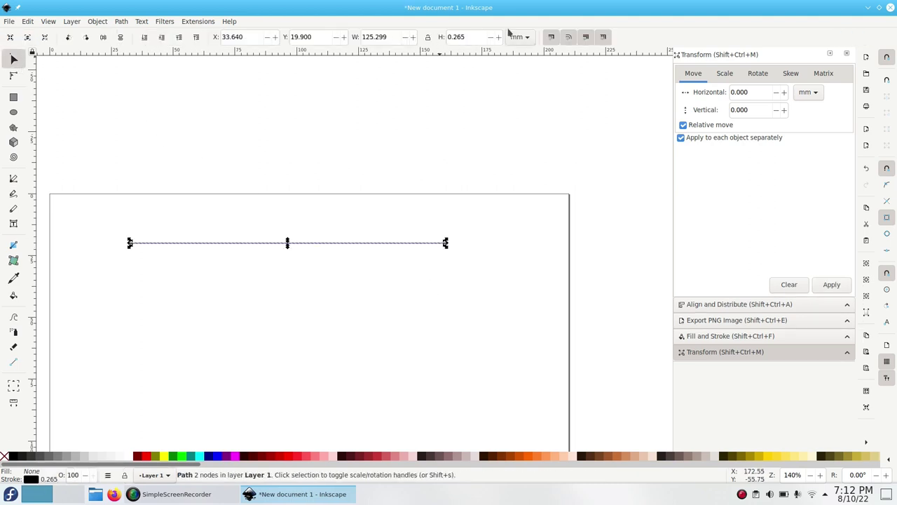
{"action": "double_click", "coordinate": [388, 41]}
{"action": "type", "text": "100"}
{"action": "key", "text": "Return"}
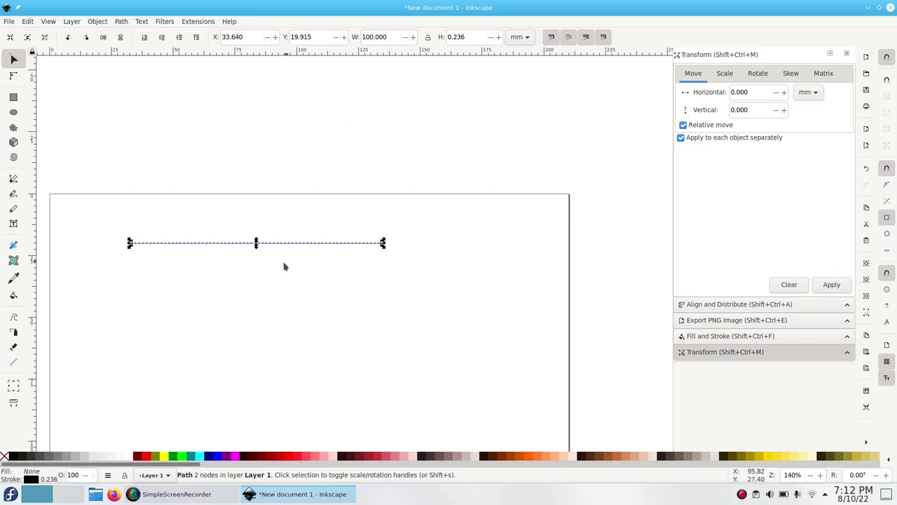
{"action": "left_click", "coordinate": [280, 264]}
Draw a 27 mm vertical line and snap its top to the horizontal line's left end.
{"action": "left_click", "coordinate": [13, 178]}
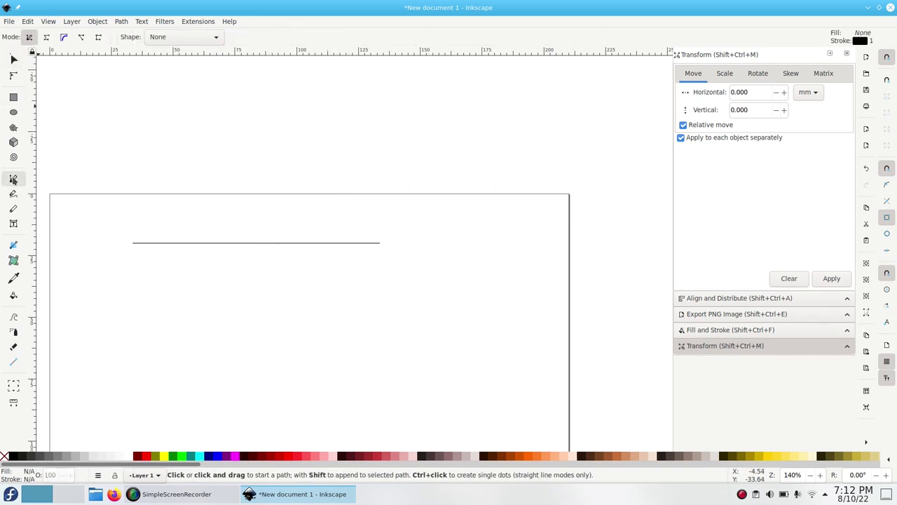
{"action": "left_click", "coordinate": [331, 310]}
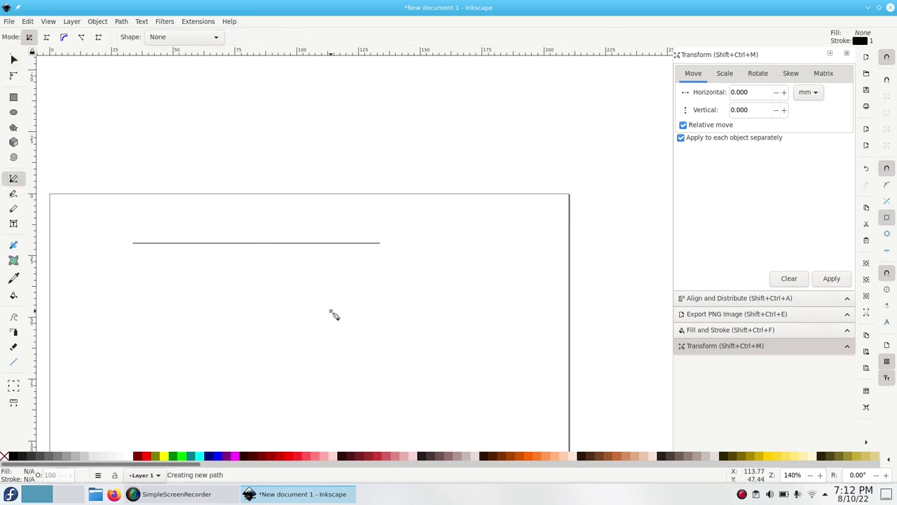
{"action": "double_click", "coordinate": [331, 375]}
{"action": "key", "text": "s"}
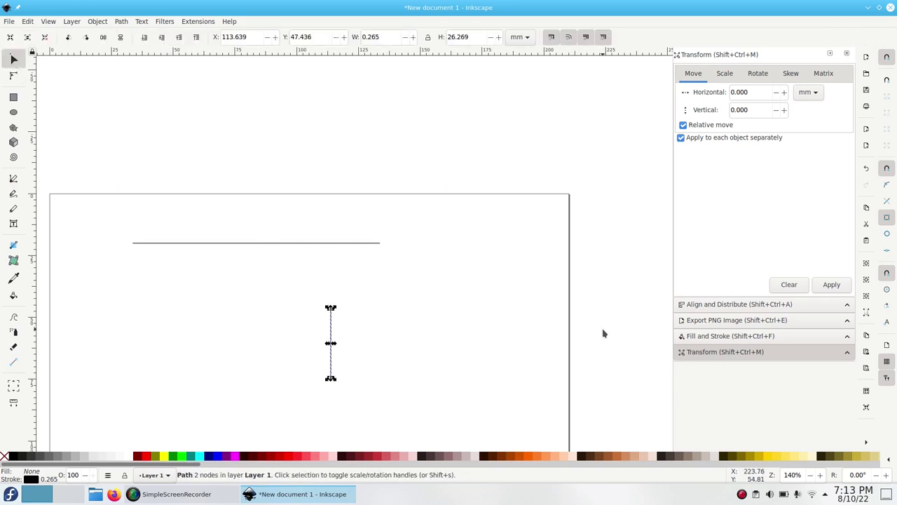
{"action": "left_click", "coordinate": [479, 39]}
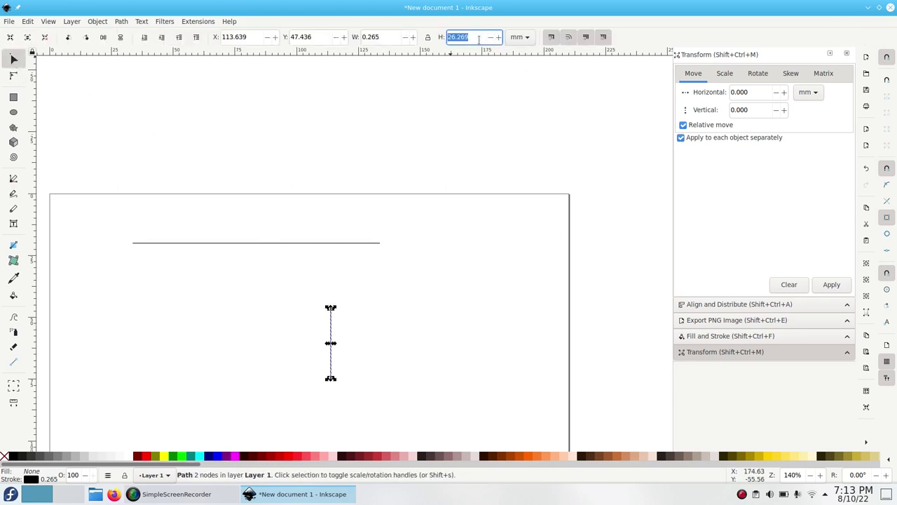
{"action": "type", "text": "27"}
{"action": "key", "text": "Return"}
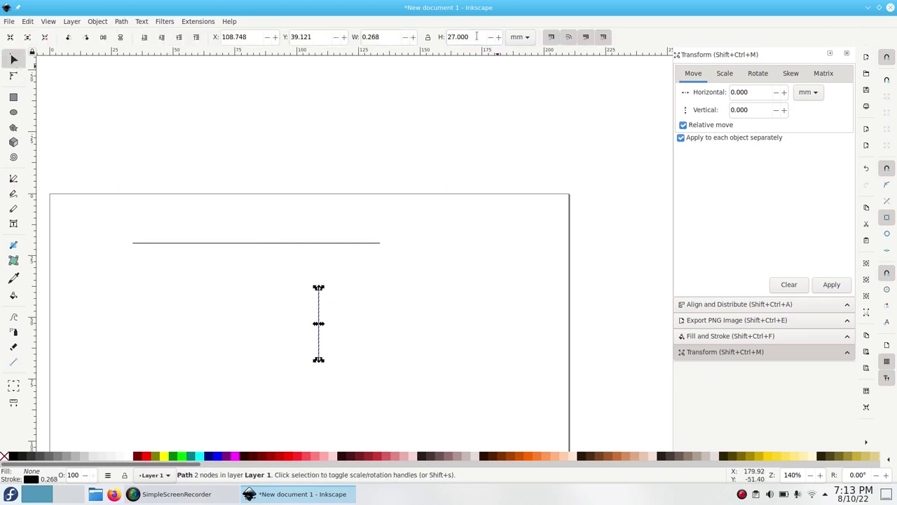
{"action": "left_click", "coordinate": [328, 318]}
{"action": "left_click_drag", "start_coordinate": [318, 312], "coordinate": [128, 276]}
{"action": "left_click", "coordinate": [224, 297]}
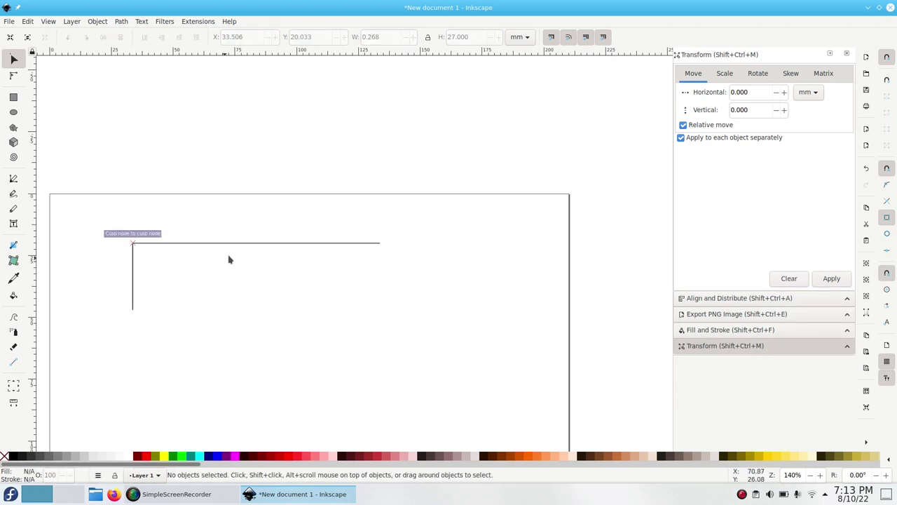
Draw a slanted line from the corner down and to the right.
{"action": "left_click", "coordinate": [13, 179]}
{"action": "left_click", "coordinate": [132, 243]}
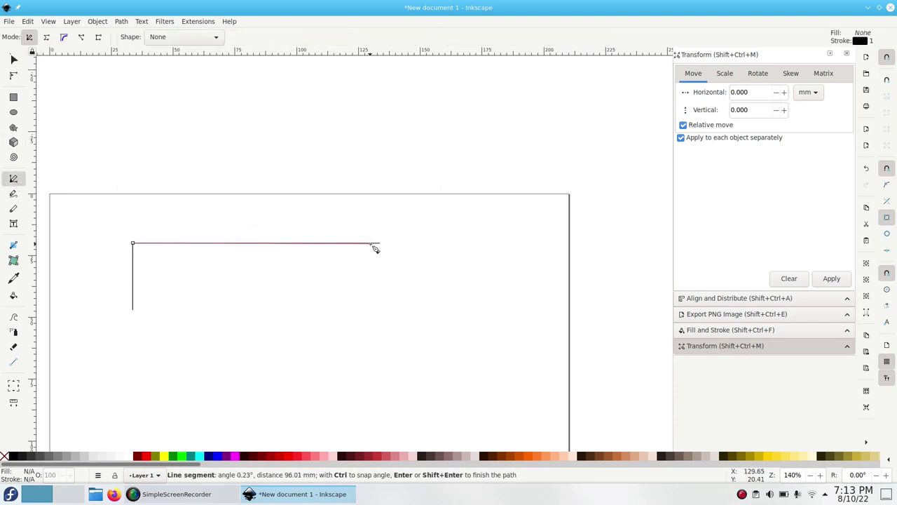
{"action": "left_click", "coordinate": [397, 284]}
{"action": "key", "text": "Return"}
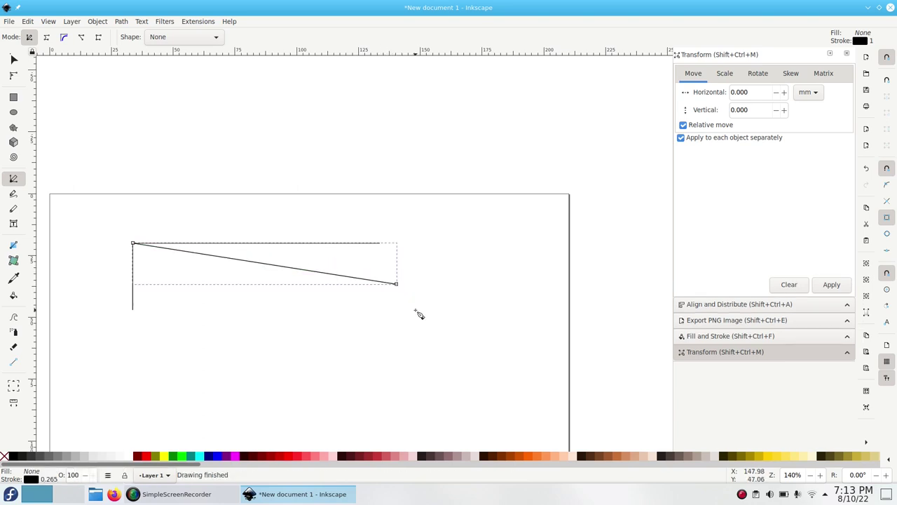
Align the slanted line's end node vertically beneath the horizontal line's right end, relative to Min value.
{"action": "key", "text": "n"}
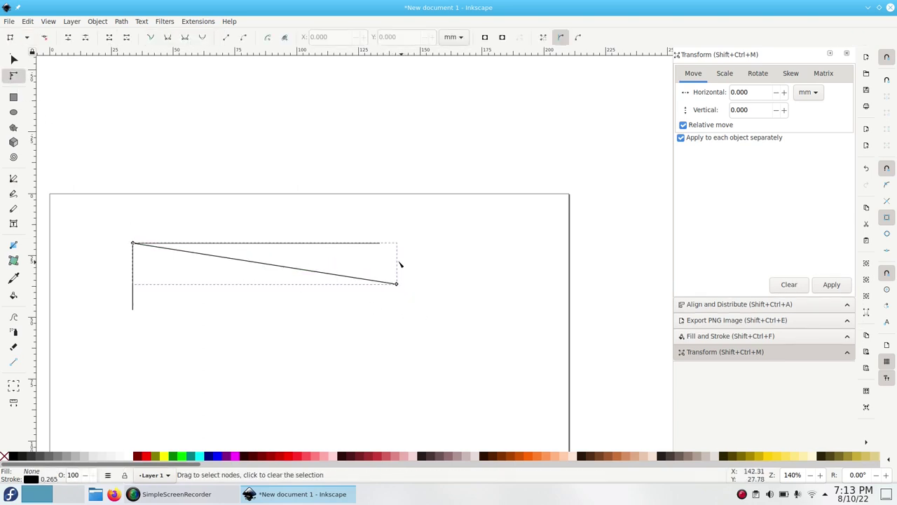
{"action": "left_click", "coordinate": [375, 244]}
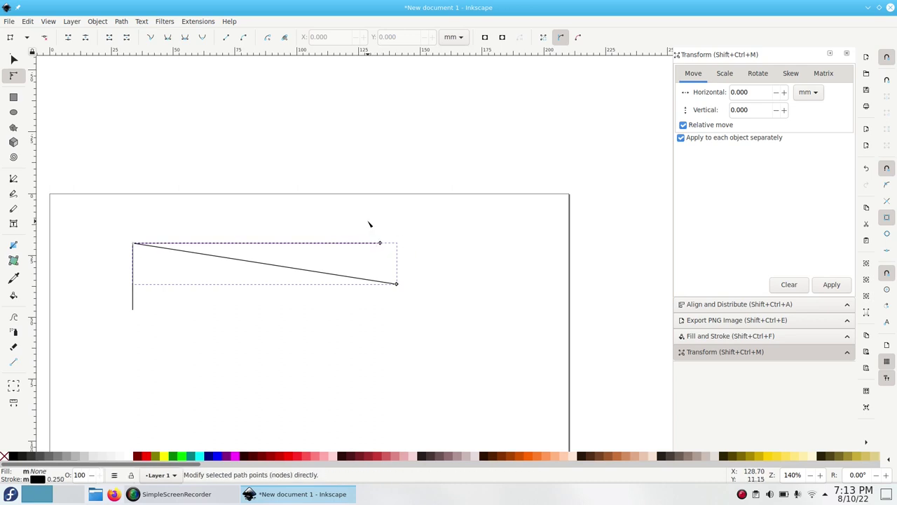
{"action": "left_click_drag", "start_coordinate": [370, 223], "coordinate": [457, 324]}
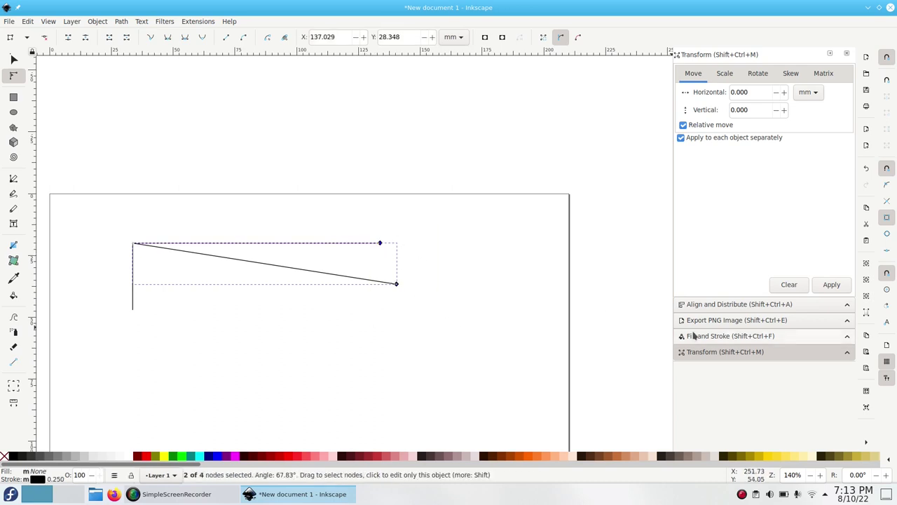
{"action": "left_click", "coordinate": [722, 305]}
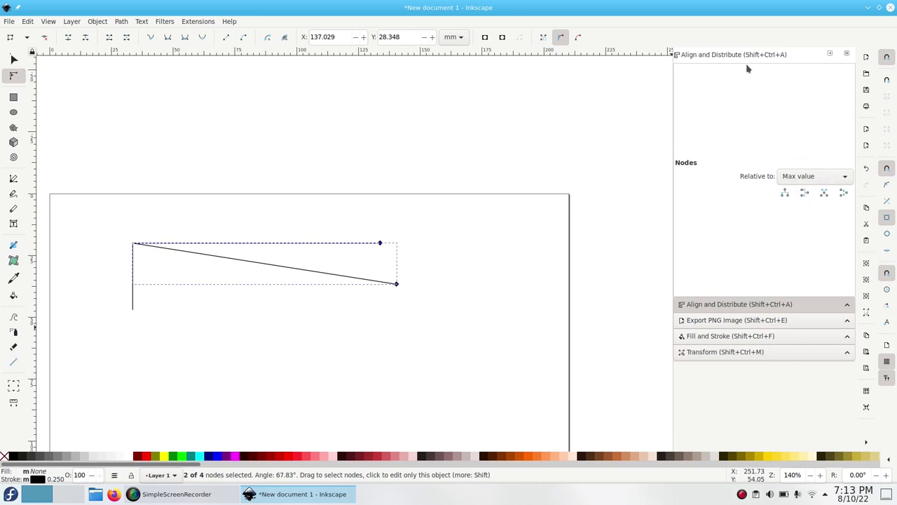
{"action": "left_click", "coordinate": [807, 177]}
{"action": "left_click", "coordinate": [799, 164]}
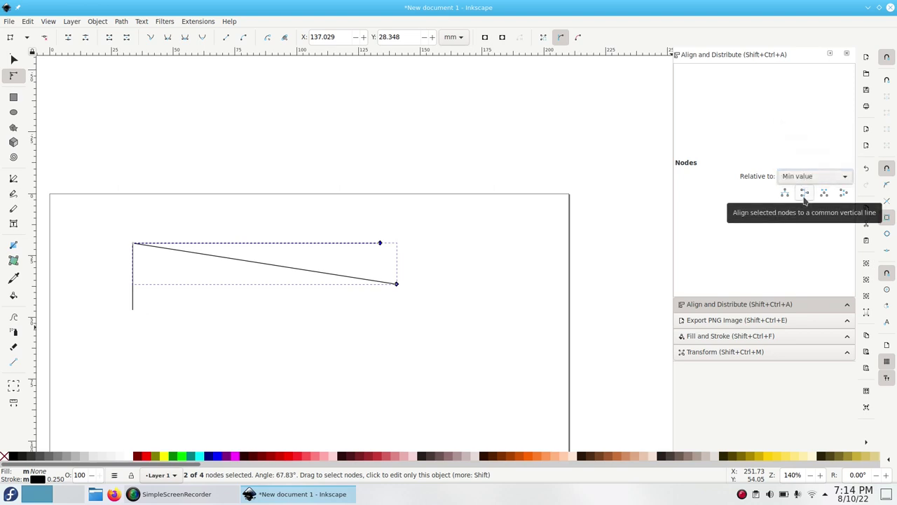
{"action": "left_click", "coordinate": [805, 199]}
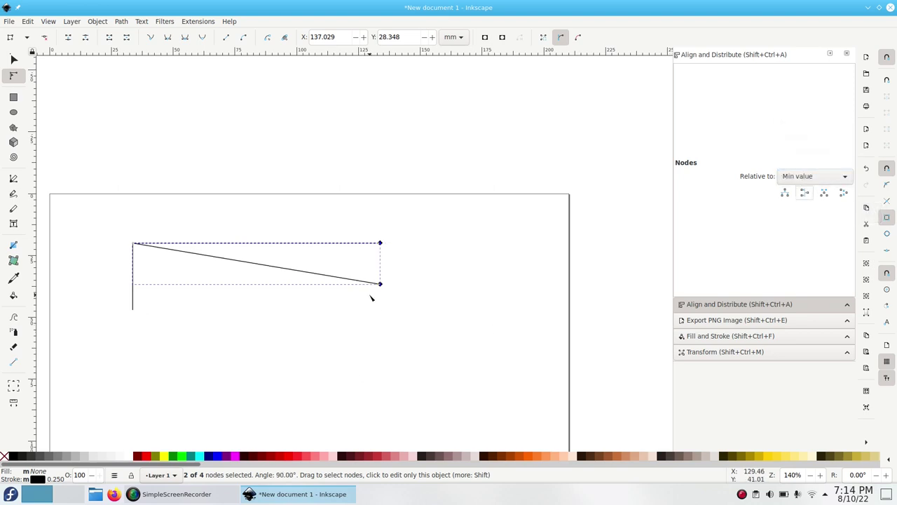
{"action": "left_click", "coordinate": [403, 298]}
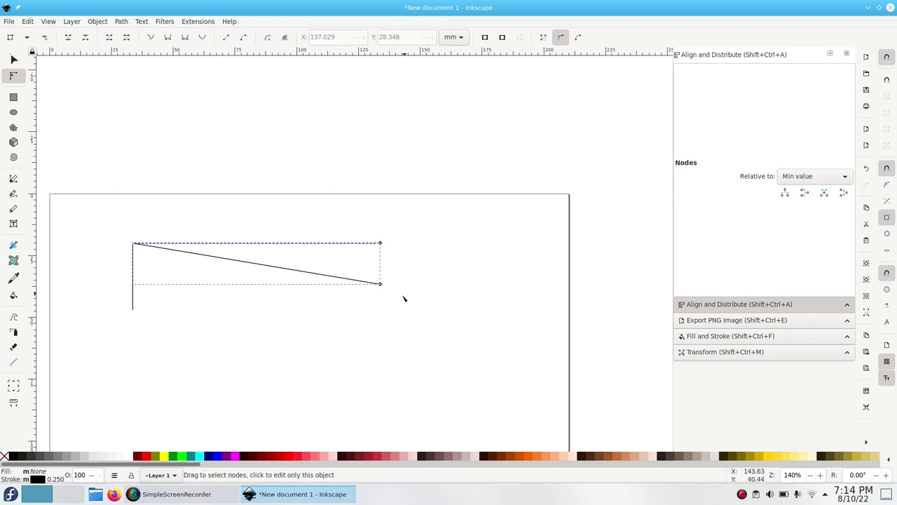
{"action": "left_click", "coordinate": [284, 307]}
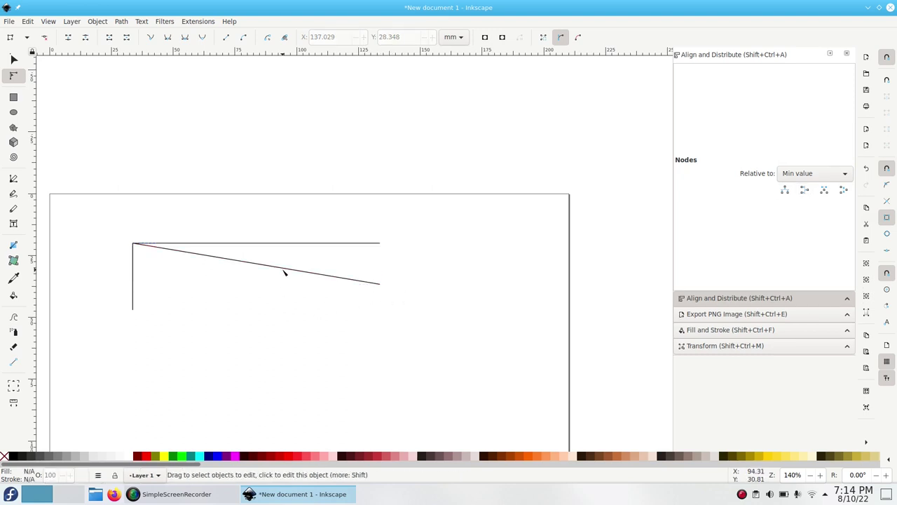
Bend the slanted line into a curve, flattening its start along the top line.
{"action": "left_click", "coordinate": [285, 273]}
{"action": "left_click_drag", "start_coordinate": [275, 268], "coordinate": [286, 241]}
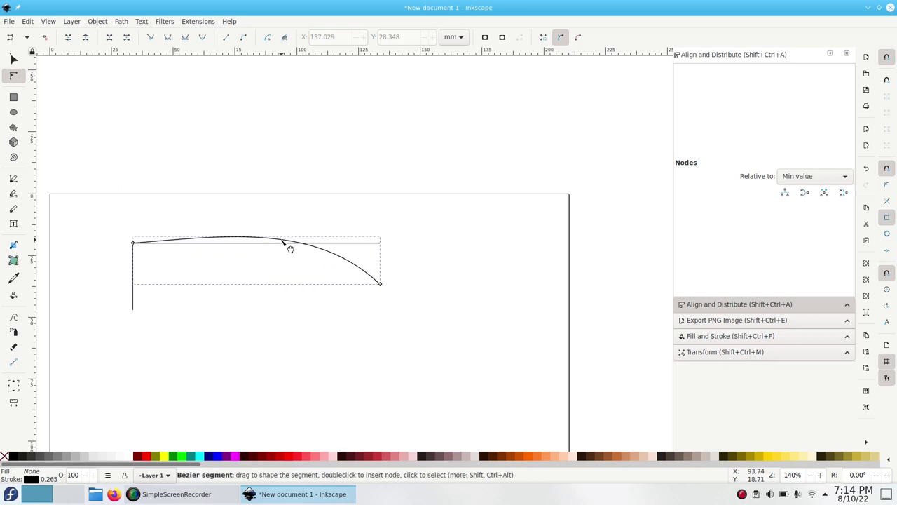
{"action": "left_click", "coordinate": [251, 240]}
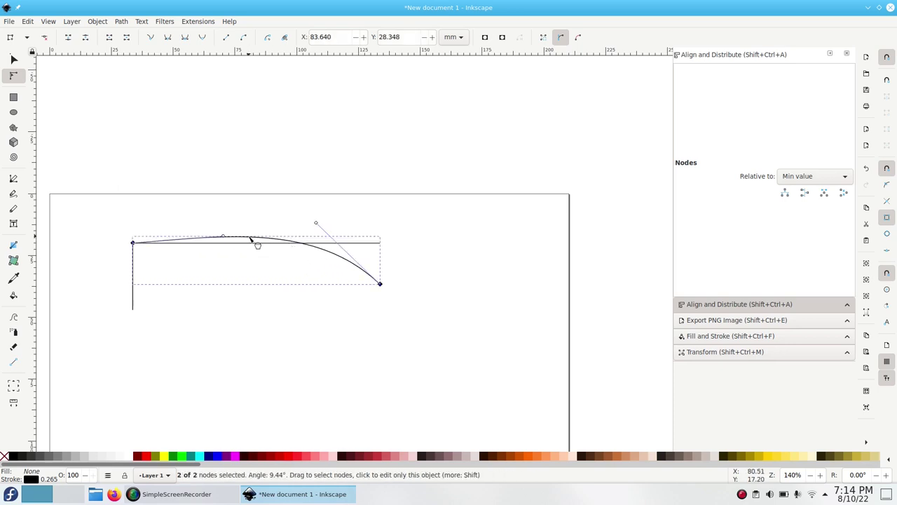
{"action": "left_click_drag", "start_coordinate": [225, 240], "coordinate": [225, 242]}
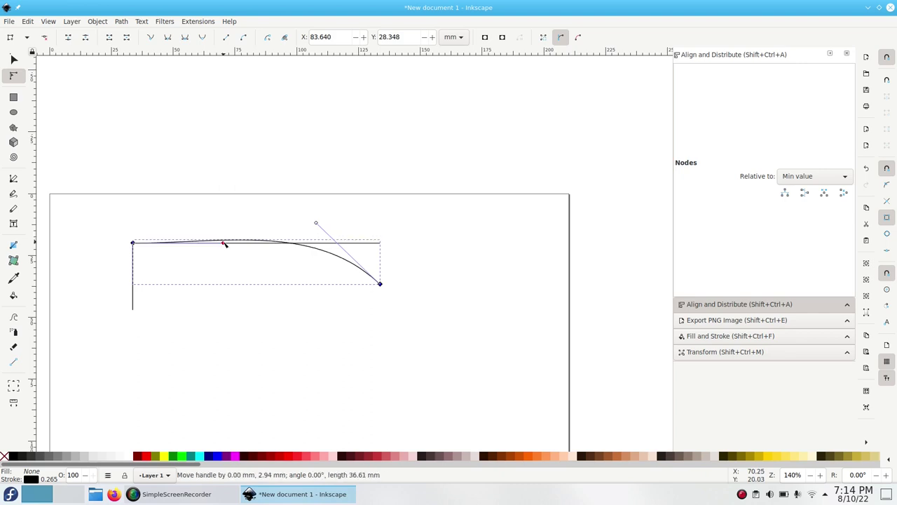
{"action": "left_click_drag", "start_coordinate": [316, 223], "coordinate": [351, 232]}
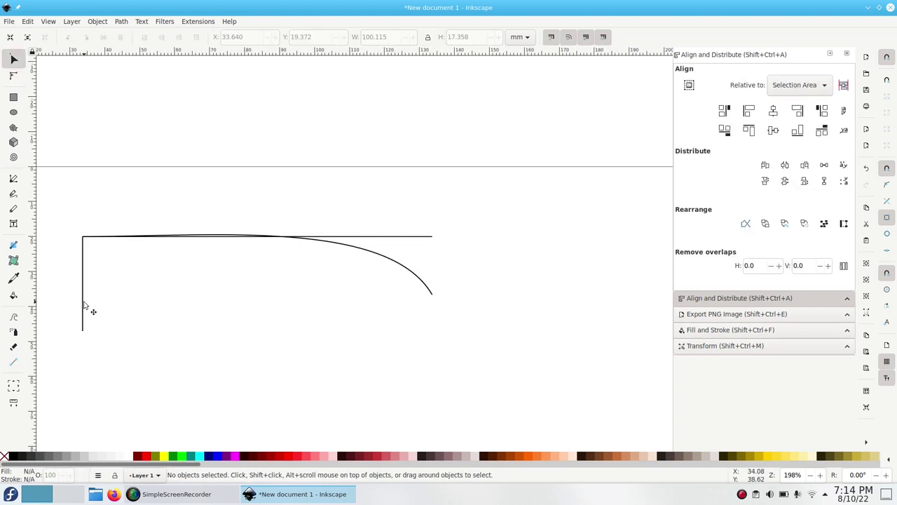
Space the vertical line's nodes evenly and level the curve's end with its middle node.
{"action": "left_click", "coordinate": [84, 305]}
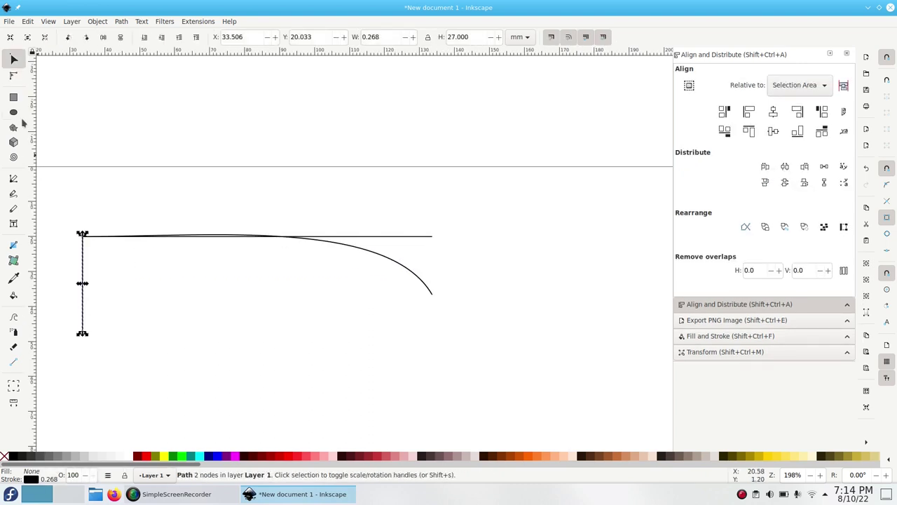
{"action": "left_click", "coordinate": [13, 75]}
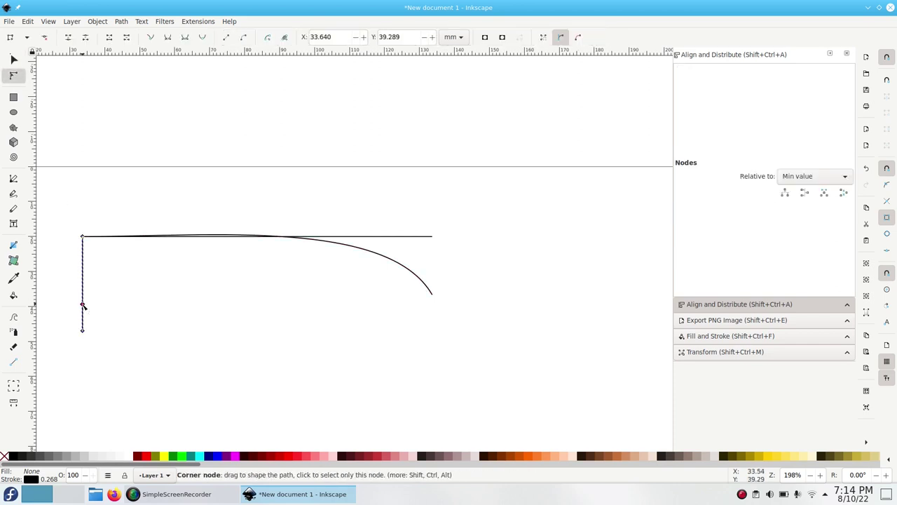
{"action": "left_click_drag", "start_coordinate": [95, 345], "coordinate": [64, 225]}
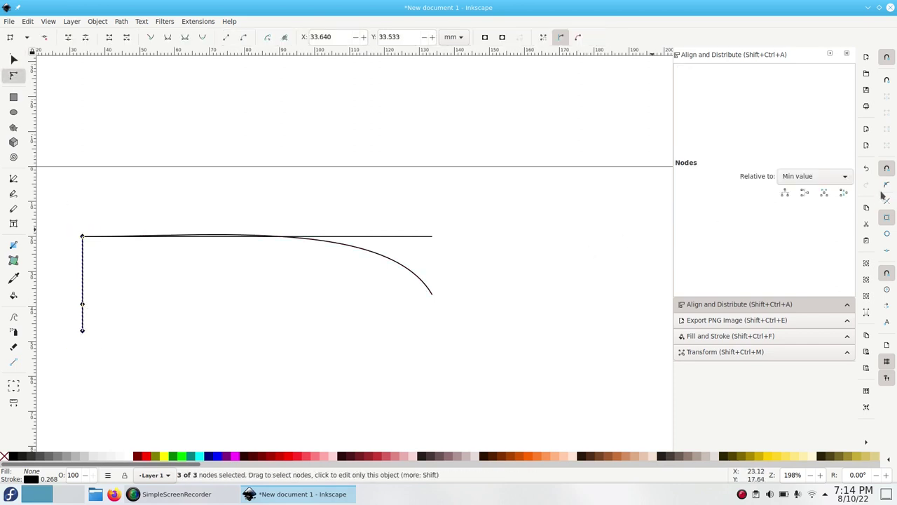
{"action": "left_click", "coordinate": [845, 198]}
{"action": "left_click_drag", "start_coordinate": [56, 294], "coordinate": [427, 300]}
{"action": "left_click", "coordinate": [430, 289]}
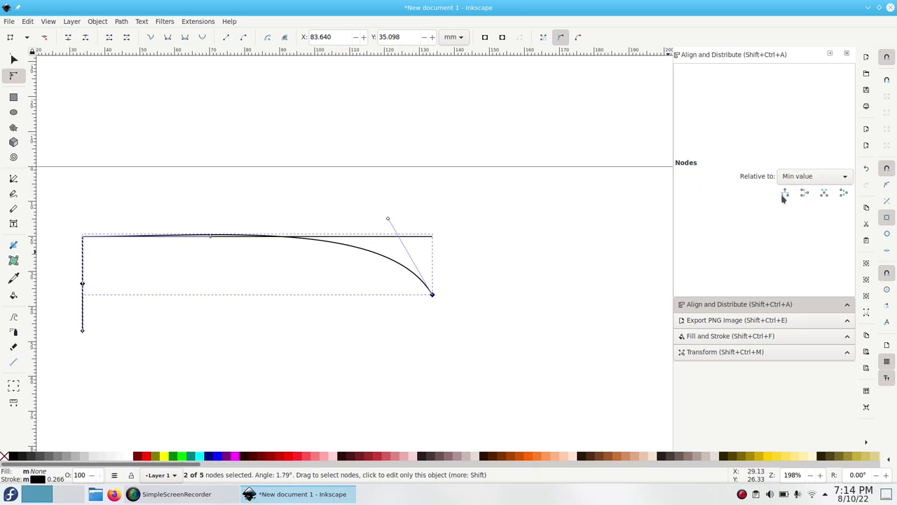
{"action": "left_click", "coordinate": [785, 194]}
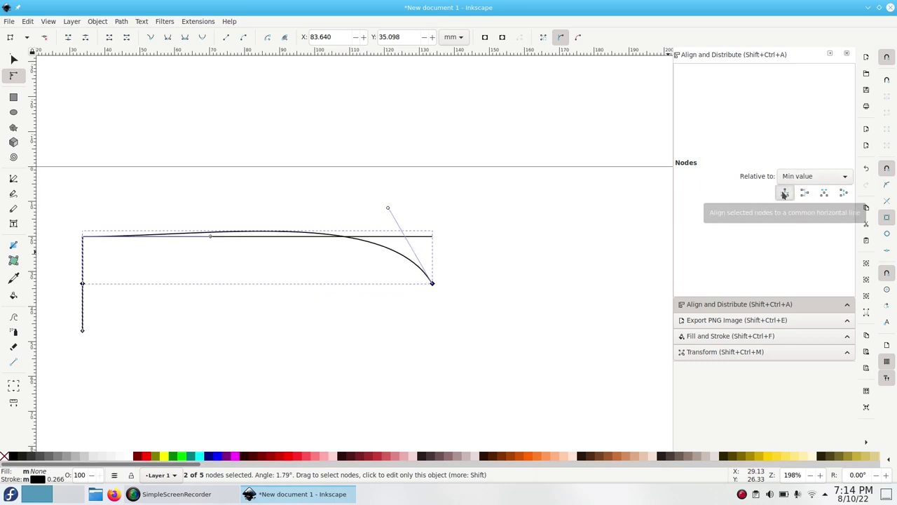
{"action": "left_click_drag", "start_coordinate": [390, 210], "coordinate": [394, 215]}
Duplicate the curve, flip it vertically, snap its tip to the original's, and move both down.
{"action": "left_click", "coordinate": [13, 59]}
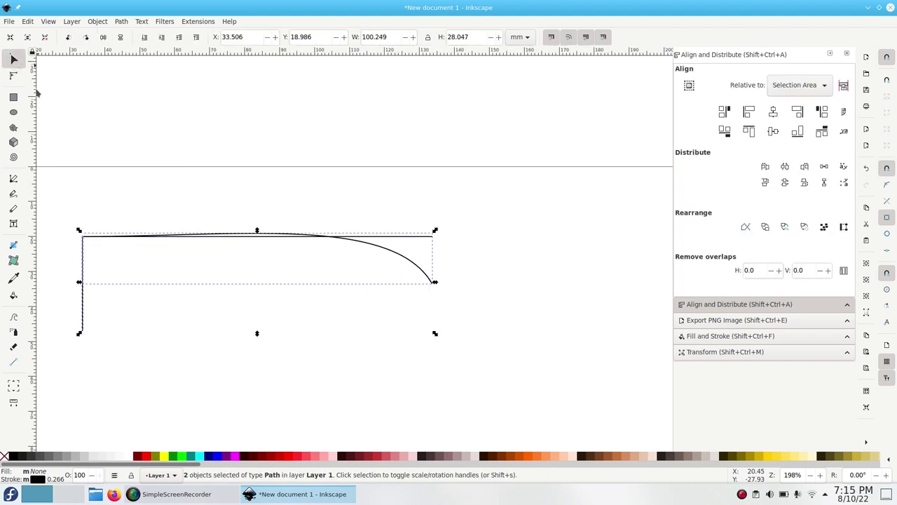
{"action": "key", "text": "ctrl+c"}
{"action": "key", "text": "ctrl+v"}
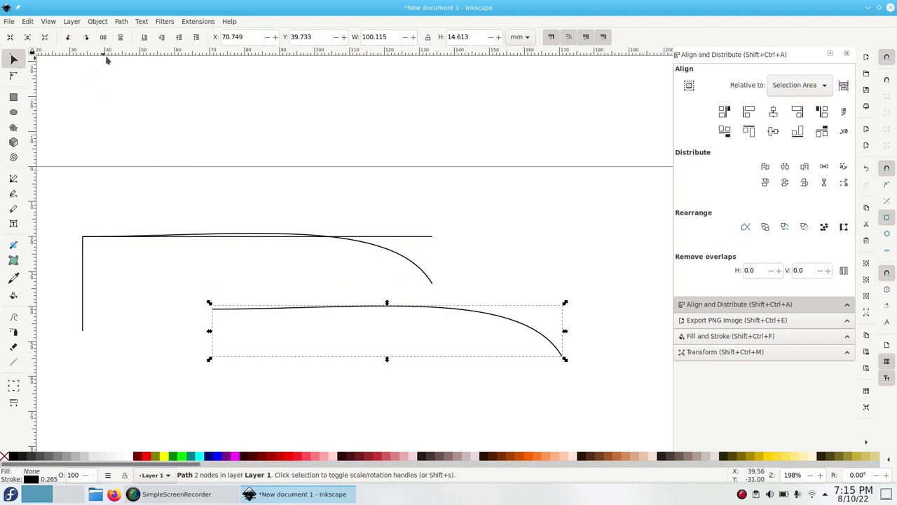
{"action": "left_click", "coordinate": [119, 38]}
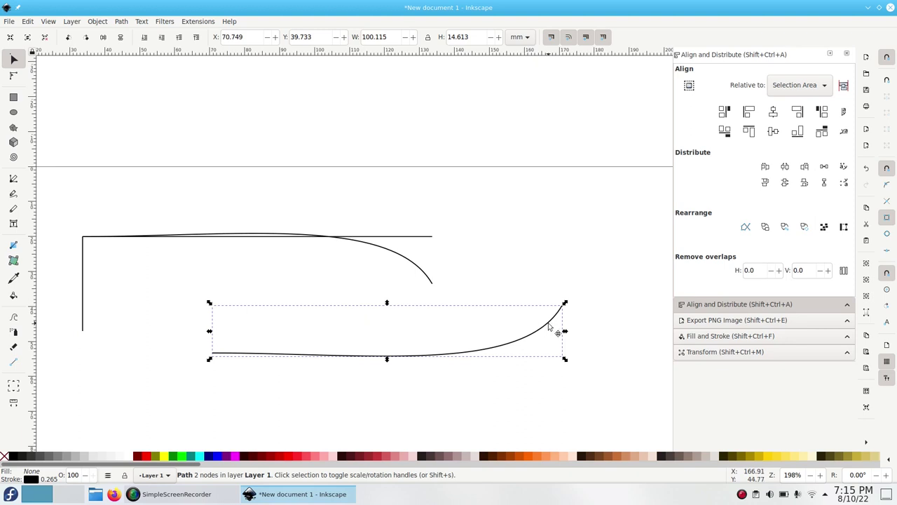
{"action": "left_click_drag", "start_coordinate": [550, 328], "coordinate": [421, 307]}
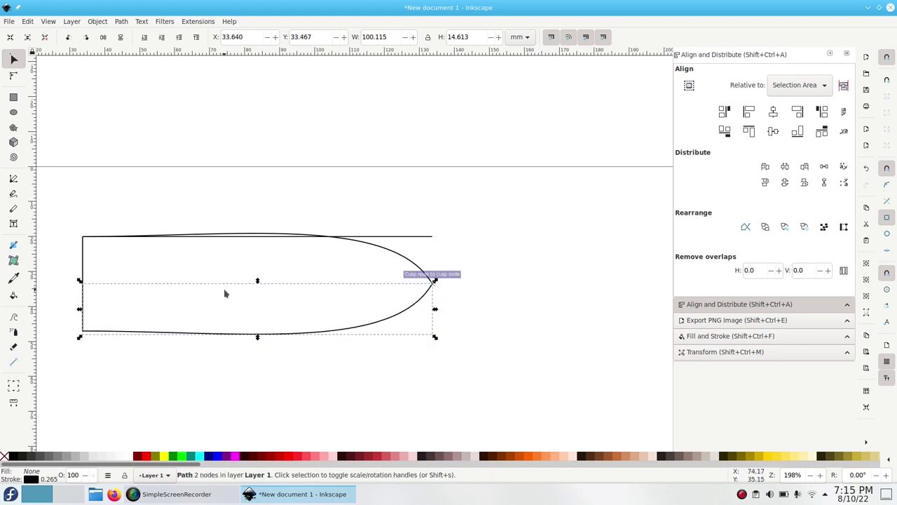
{"action": "left_click", "coordinate": [404, 257], "text": "shift"}
{"action": "left_click_drag", "start_coordinate": [404, 256], "coordinate": [397, 301]}
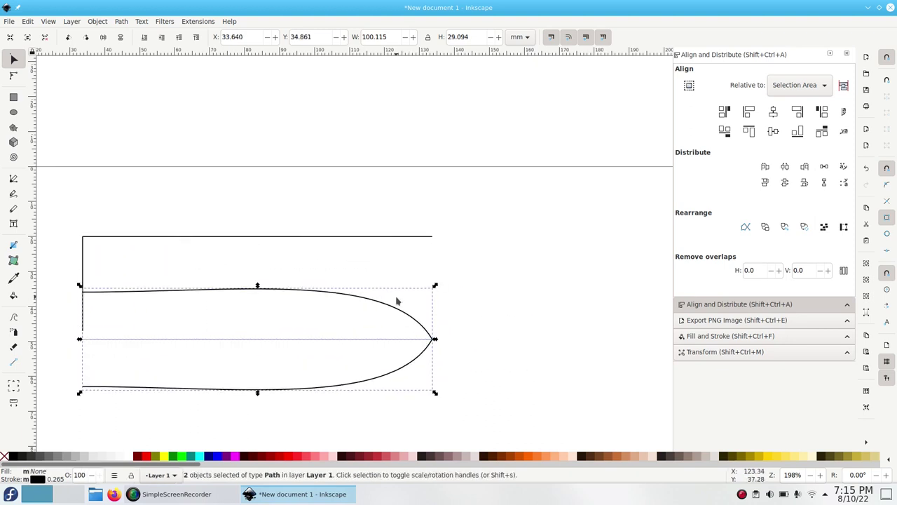
{"action": "key", "text": "shift+Down"}
{"action": "key", "text": "shift+Down"}
{"action": "key", "text": "shift+Down"}
{"action": "key", "text": "shift+Down"}
{"action": "scroll", "coordinate": [396, 301], "scroll_direction": "down", "scroll_amount": 5}
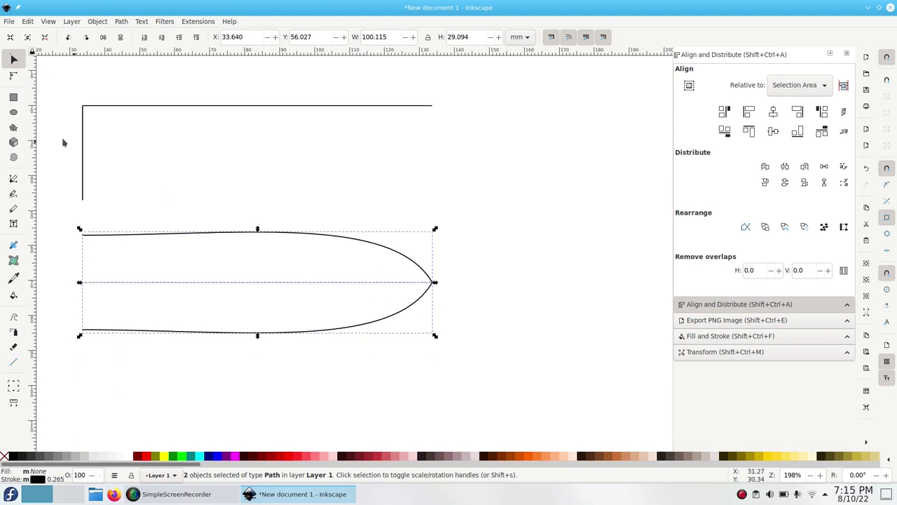
Join the two tip nodes and close the left ends with a straight segment.
{"action": "left_click", "coordinate": [14, 77]}
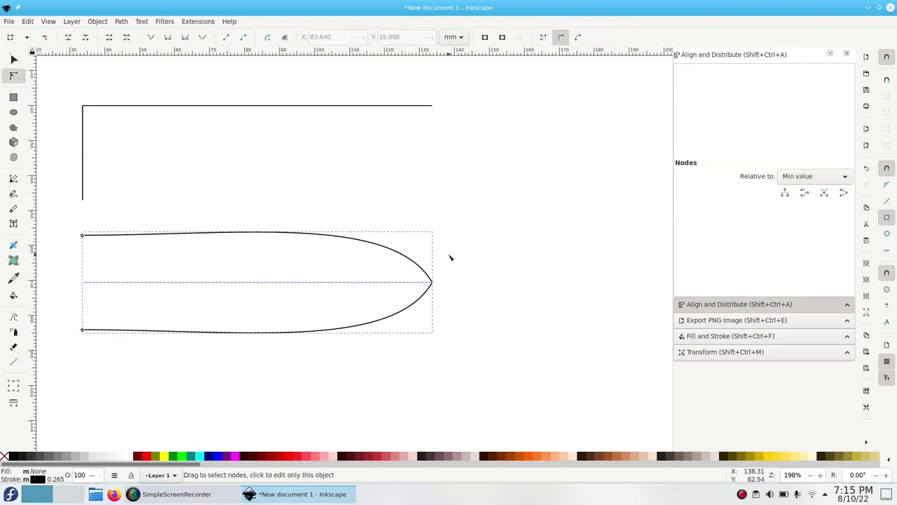
{"action": "left_click_drag", "start_coordinate": [450, 257], "coordinate": [411, 307]}
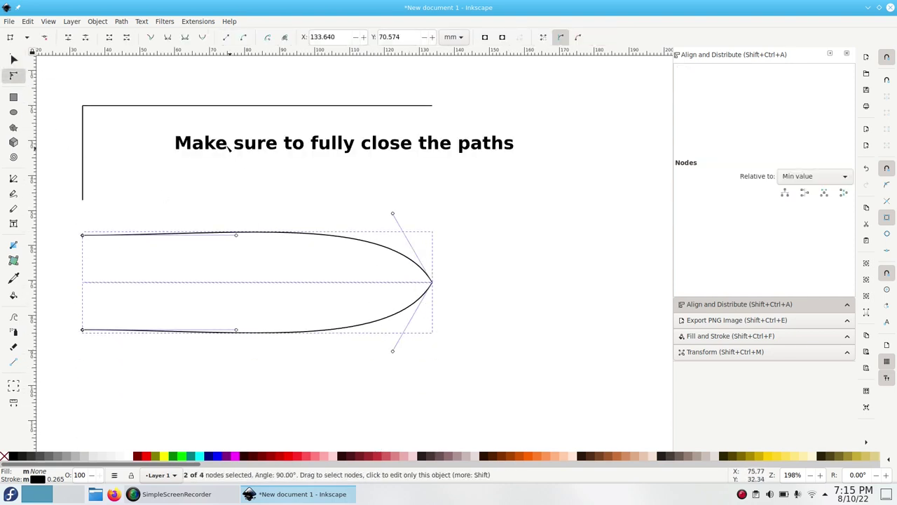
{"action": "left_click", "coordinate": [68, 39]}
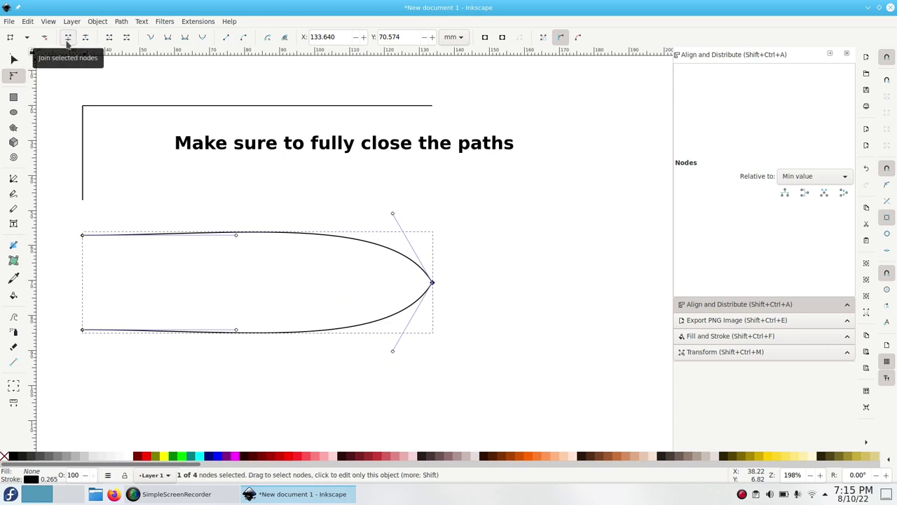
{"action": "left_click_drag", "start_coordinate": [115, 210], "coordinate": [55, 347]}
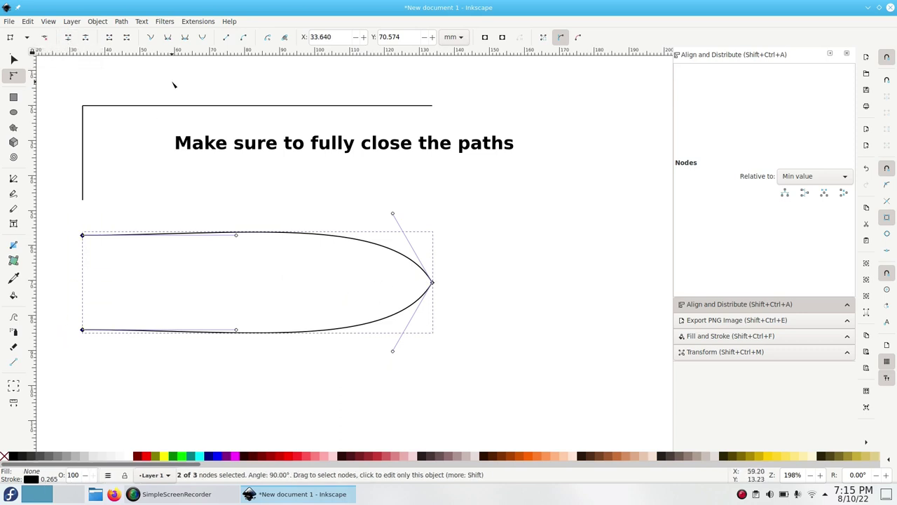
{"action": "left_click", "coordinate": [110, 42]}
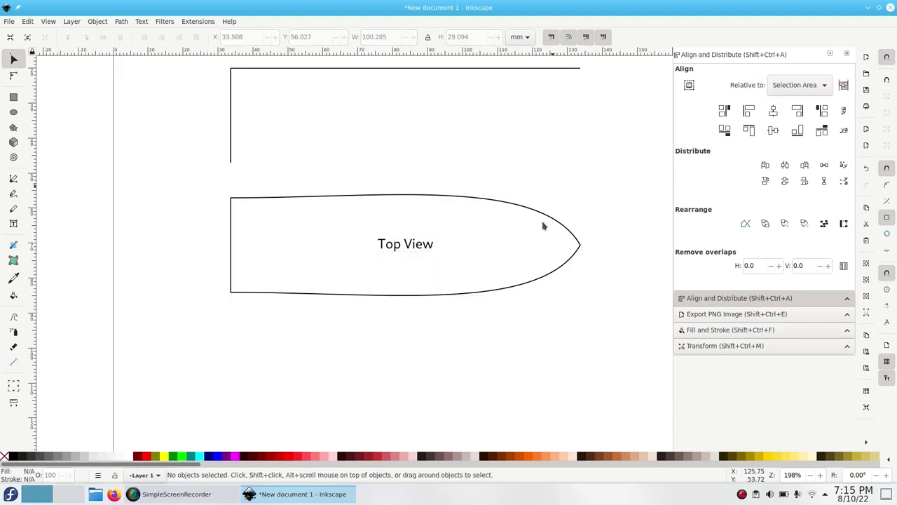
Open the save dialog from the File menu.
{"action": "scroll", "coordinate": [542, 224], "scroll_direction": "right", "scroll_amount": 2}
{"action": "scroll", "coordinate": [517, 249], "scroll_direction": "down", "scroll_amount": 1, "text": "ctrl"}
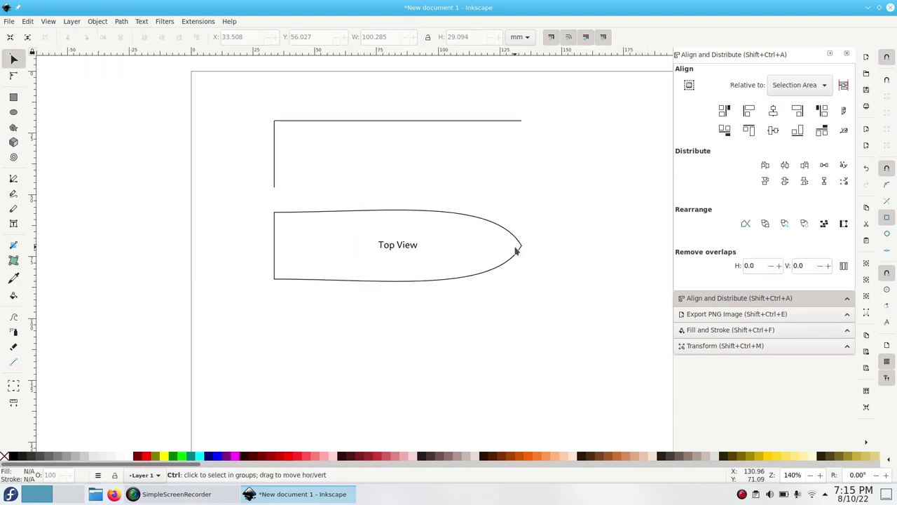
{"action": "scroll", "coordinate": [560, 260], "scroll_direction": "right", "scroll_amount": 3, "text": "shift"}
{"action": "scroll", "coordinate": [561, 261], "scroll_direction": "up", "scroll_amount": 1}
{"action": "scroll", "coordinate": [561, 262], "scroll_direction": "up", "scroll_amount": 1}
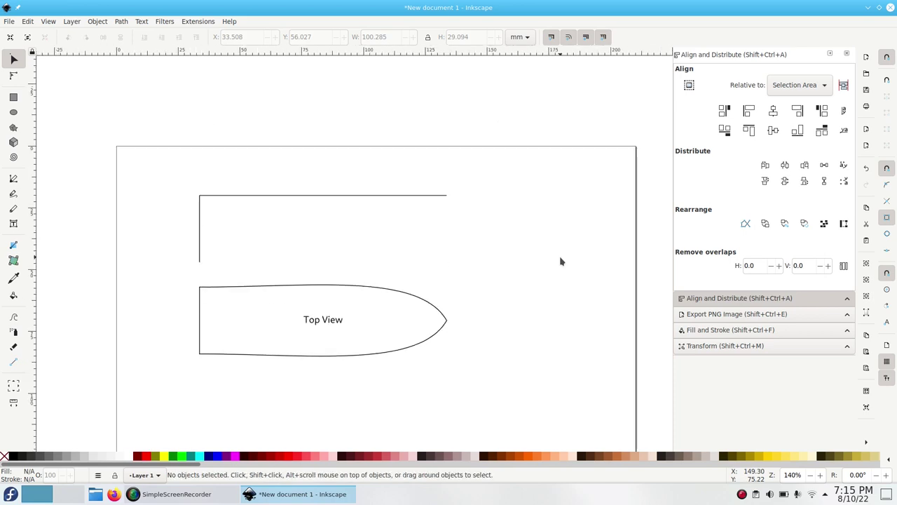
{"action": "left_click", "coordinate": [9, 21]}
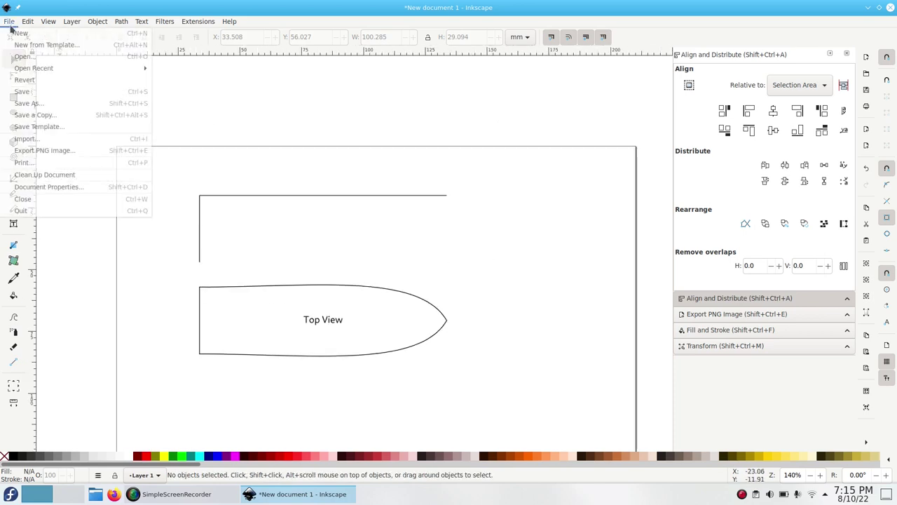
{"action": "left_click", "coordinate": [28, 90]}
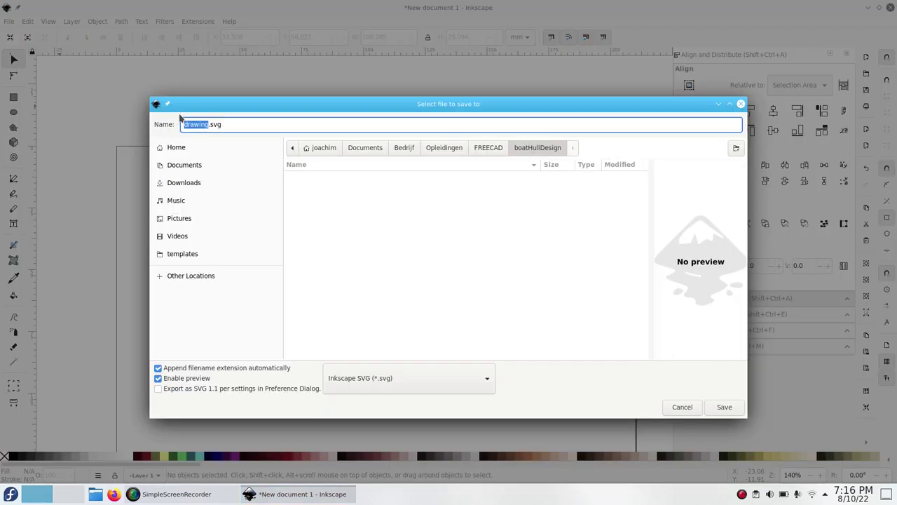
Enter masterSketch as the file name and save it as SVG.
{"action": "type", "text": "masterSketch"}
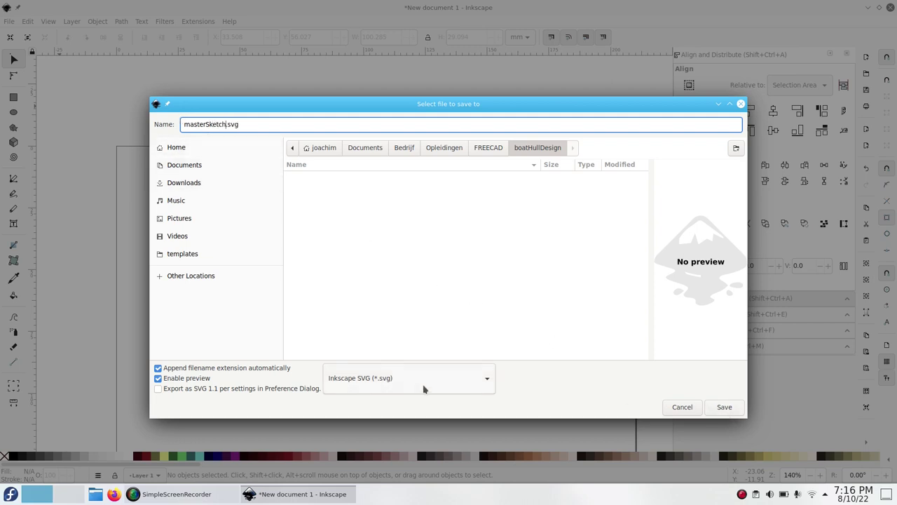
{"action": "left_click", "coordinate": [723, 406]}
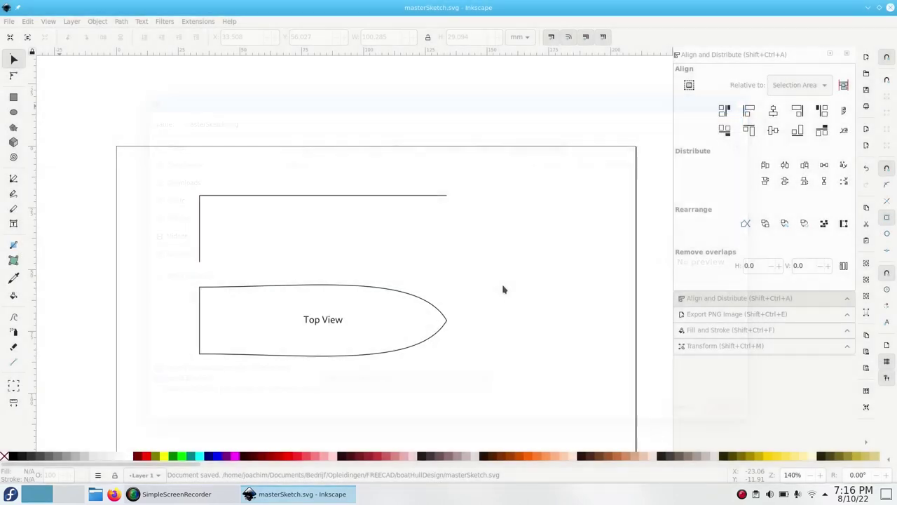
Draw a 20 mm vertical line and place it below the hull outline's left corner.
{"action": "key", "text": "b"}
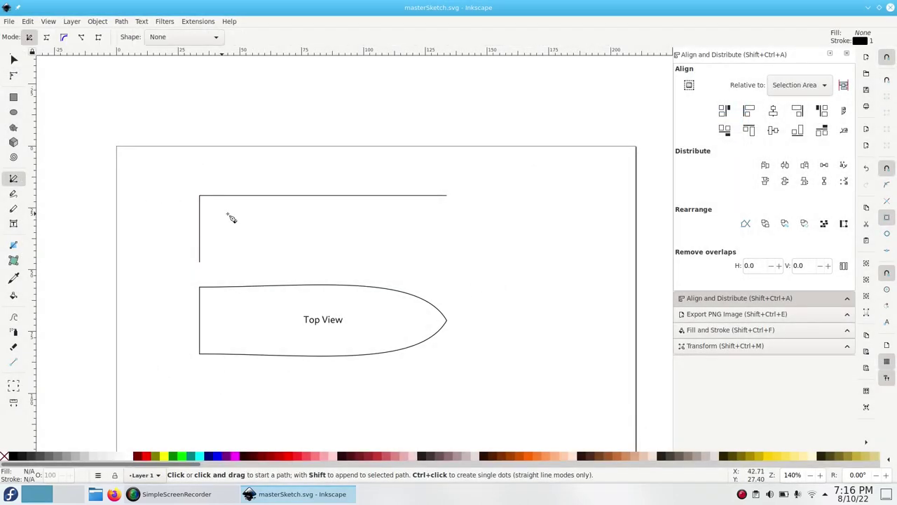
{"action": "left_click", "coordinate": [148, 200]}
{"action": "double_click", "coordinate": [148, 242]}
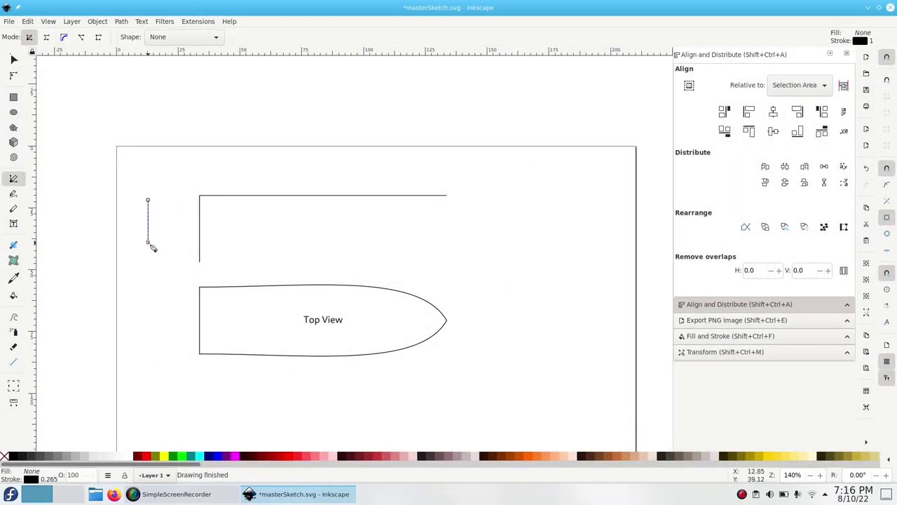
{"action": "left_click", "coordinate": [14, 59]}
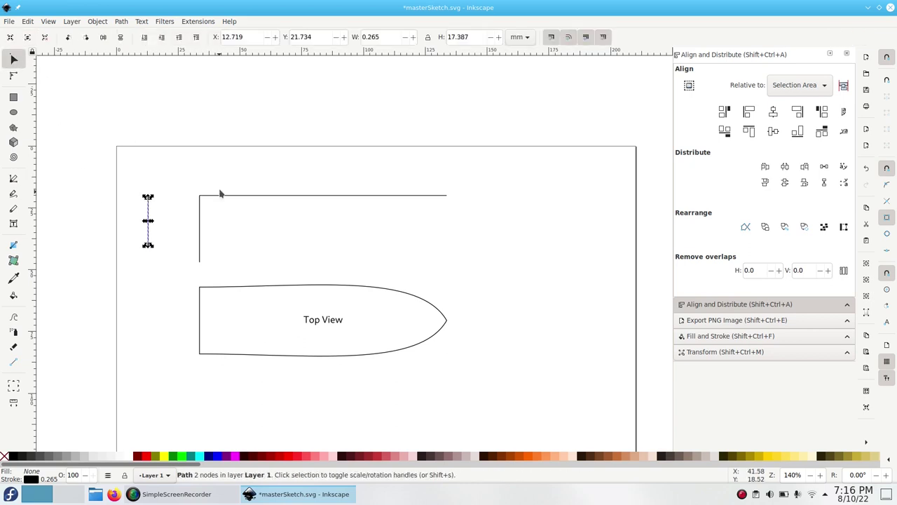
{"action": "double_click", "coordinate": [473, 38]}
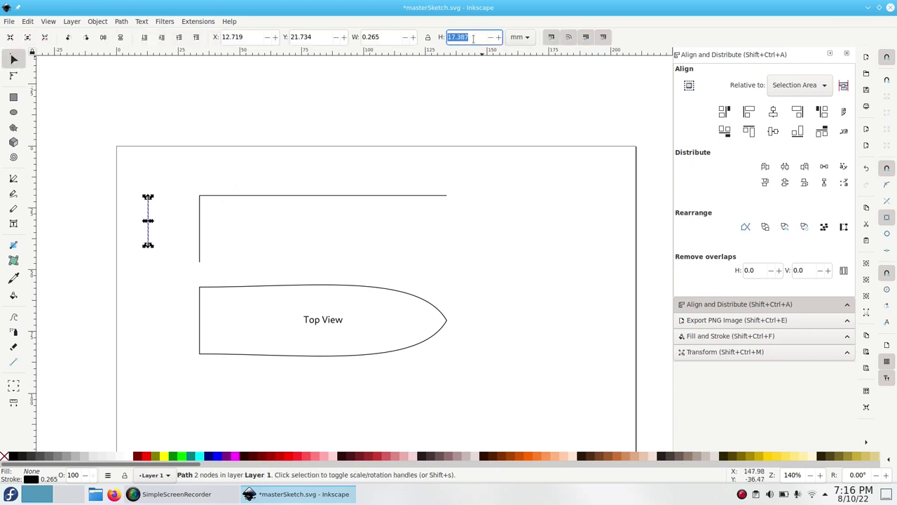
{"action": "type", "text": "20"}
{"action": "key", "text": "Return"}
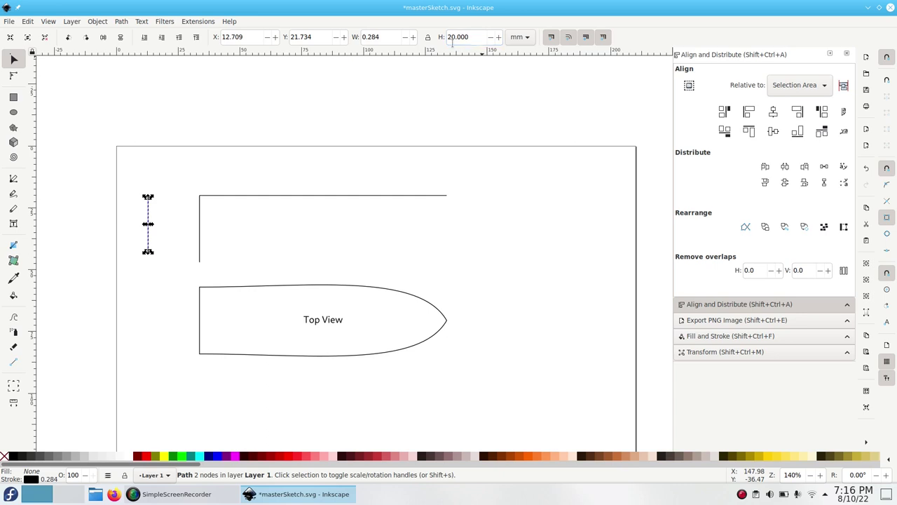
{"action": "left_click_drag", "start_coordinate": [148, 218], "coordinate": [202, 366]}
{"action": "key", "text": "shift+Down"}
{"action": "key", "text": "shift+Down"}
{"action": "key", "text": "shift+Down"}
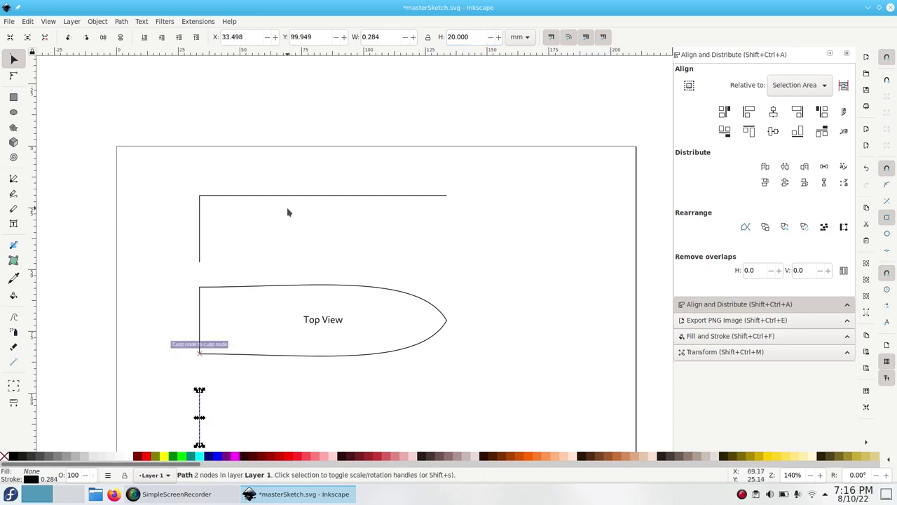
Paste a copy of the top horizontal line and attach its end to the vertical line's top.
{"action": "left_click", "coordinate": [286, 196]}
{"action": "key", "text": "ctrl+c"}
{"action": "key", "text": "ctrl+v"}
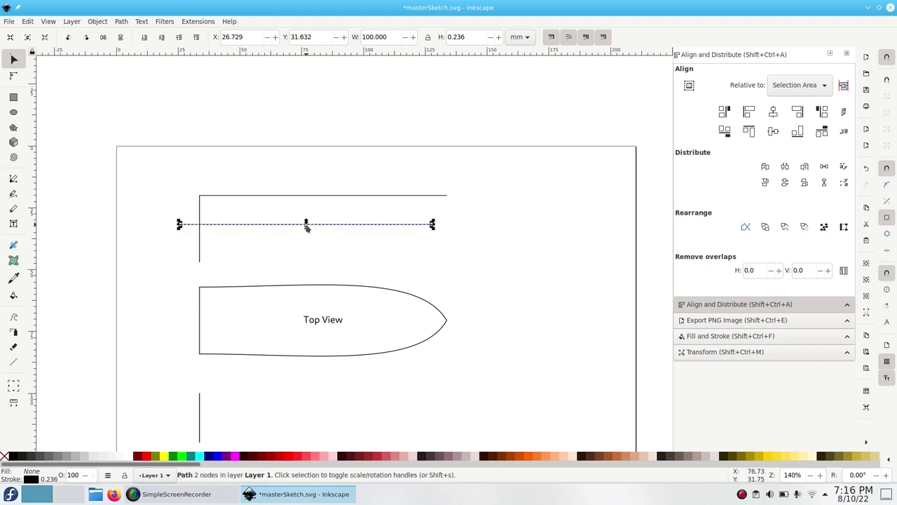
{"action": "scroll", "coordinate": [307, 228], "scroll_direction": "down", "scroll_amount": 2}
{"action": "key", "text": "shift+Down"}
{"action": "key", "text": "shift+Down"}
{"action": "key", "text": "shift+Down"}
{"action": "key", "text": "shift+Down"}
{"action": "key", "text": "shift+Down"}
{"action": "key", "text": "shift+Down"}
{"action": "key", "text": "shift+Down"}
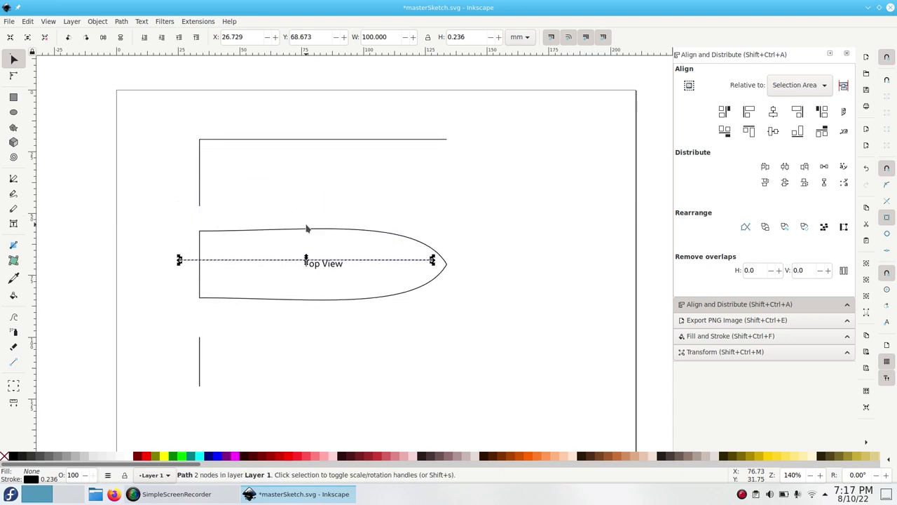
{"action": "key", "text": "shift+Down"}
{"action": "key", "text": "shift+Down"}
{"action": "key", "text": "shift+Down"}
{"action": "key", "text": "shift+Down"}
{"action": "key", "text": "shift+Down"}
{"action": "left_click_drag", "start_coordinate": [234, 329], "coordinate": [249, 341]}
{"action": "left_click", "coordinate": [232, 364]}
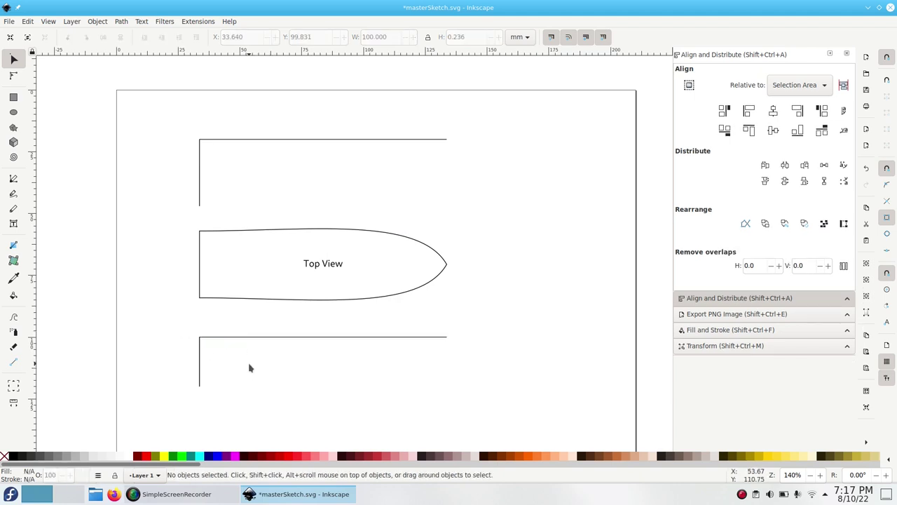
Join the two lines at their corner node and bend the top edge into a gentle curve.
{"action": "left_click", "coordinate": [215, 338]}
{"action": "left_click", "coordinate": [199, 363], "text": "shift"}
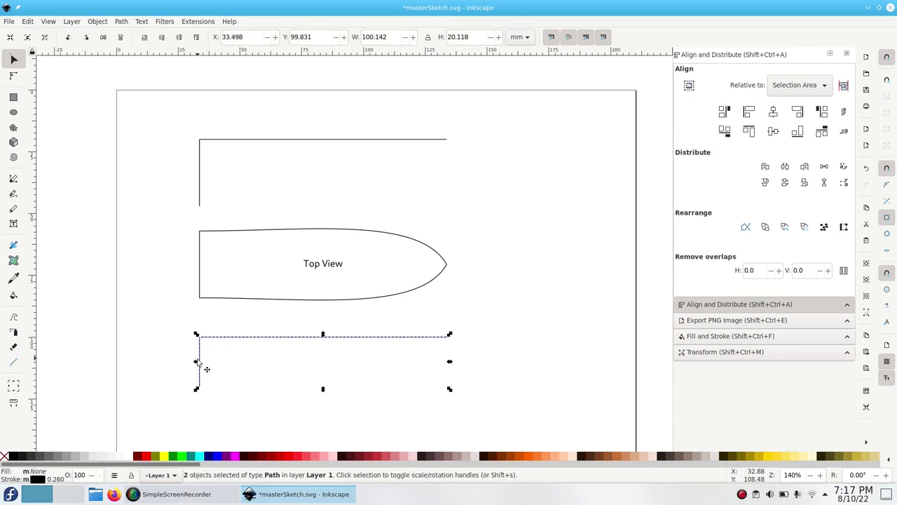
{"action": "left_click", "coordinate": [13, 75]}
{"action": "left_click_drag", "start_coordinate": [191, 334], "coordinate": [218, 349]}
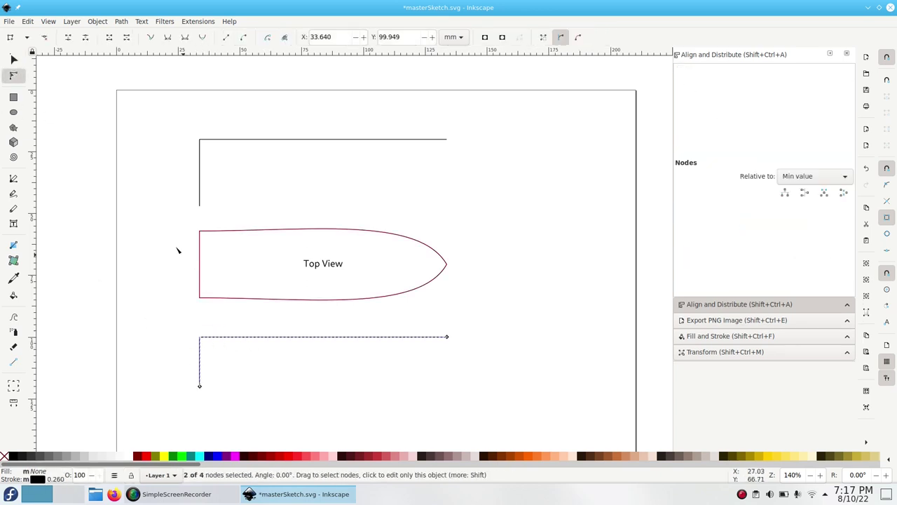
{"action": "left_click", "coordinate": [68, 37]}
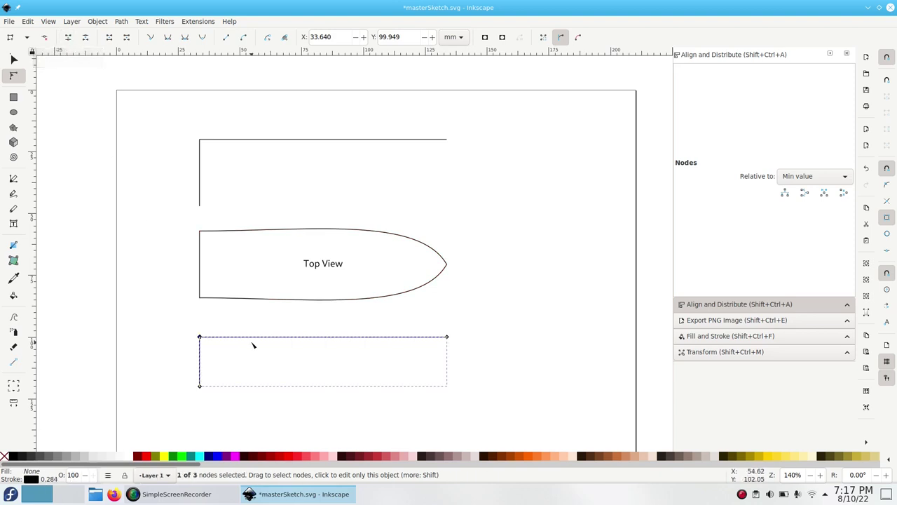
{"action": "left_click_drag", "start_coordinate": [414, 340], "coordinate": [414, 341]}
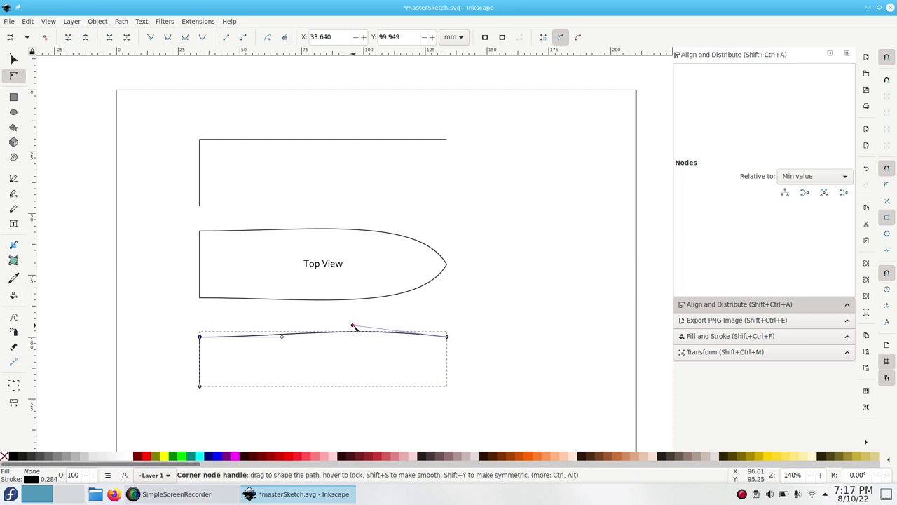
{"action": "left_click_drag", "start_coordinate": [354, 326], "coordinate": [405, 327]}
{"action": "left_click_drag", "start_coordinate": [282, 337], "coordinate": [310, 340]}
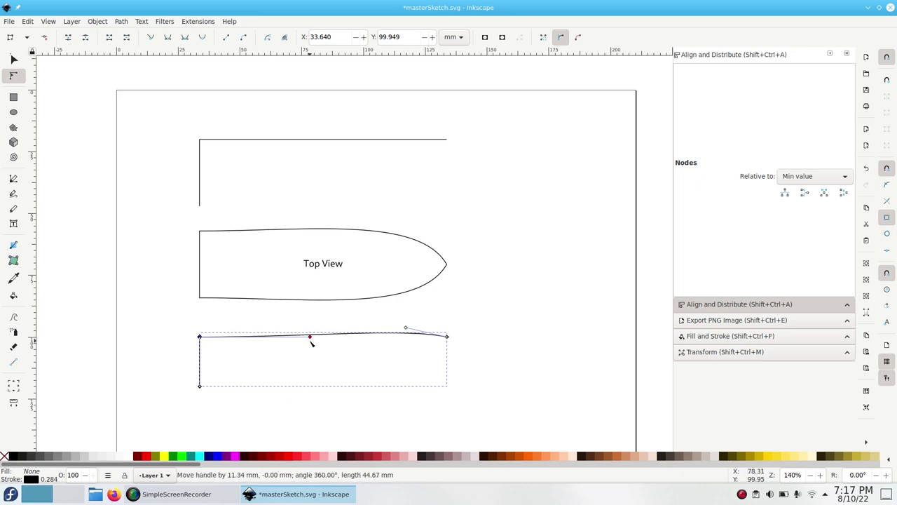
Close the outline with a bottom segment curving up toward the right end.
{"action": "left_click_drag", "start_coordinate": [178, 367], "coordinate": [232, 401]}
{"action": "left_click", "coordinate": [447, 338], "text": "shift"}
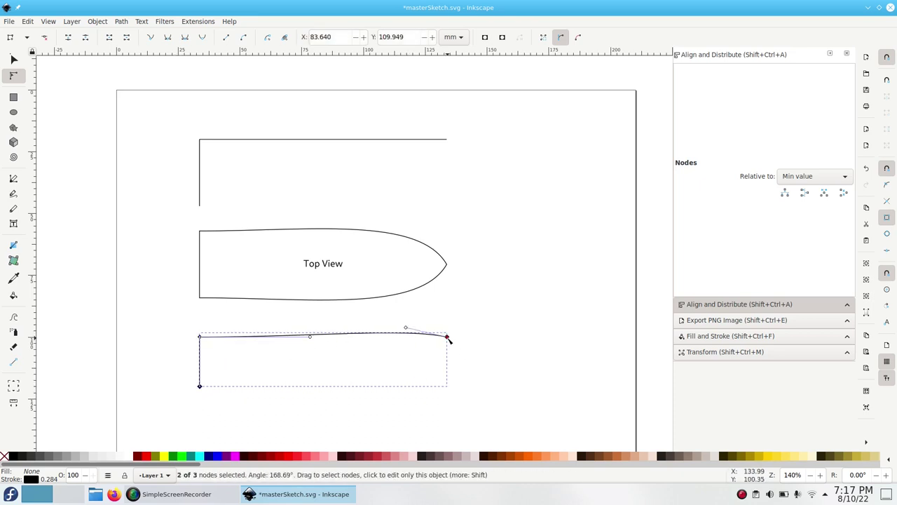
{"action": "left_click", "coordinate": [109, 38]}
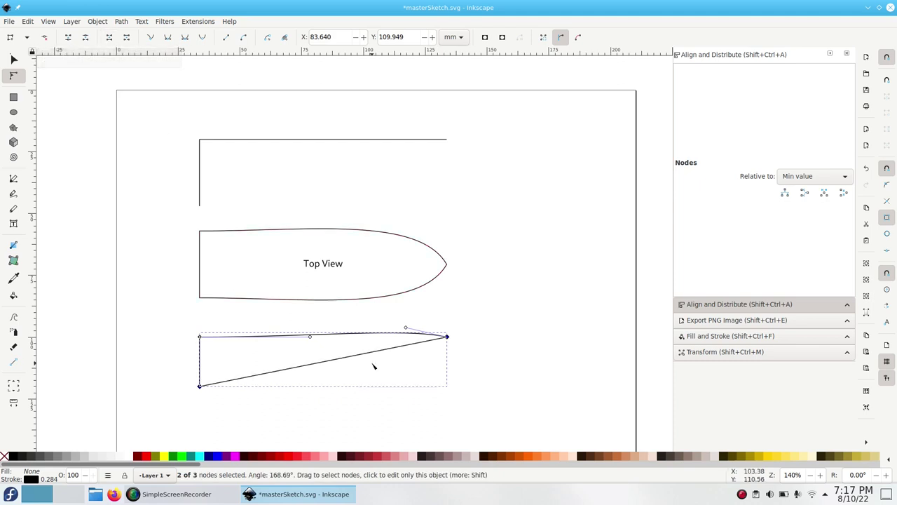
{"action": "left_click_drag", "start_coordinate": [419, 353], "coordinate": [416, 361]}
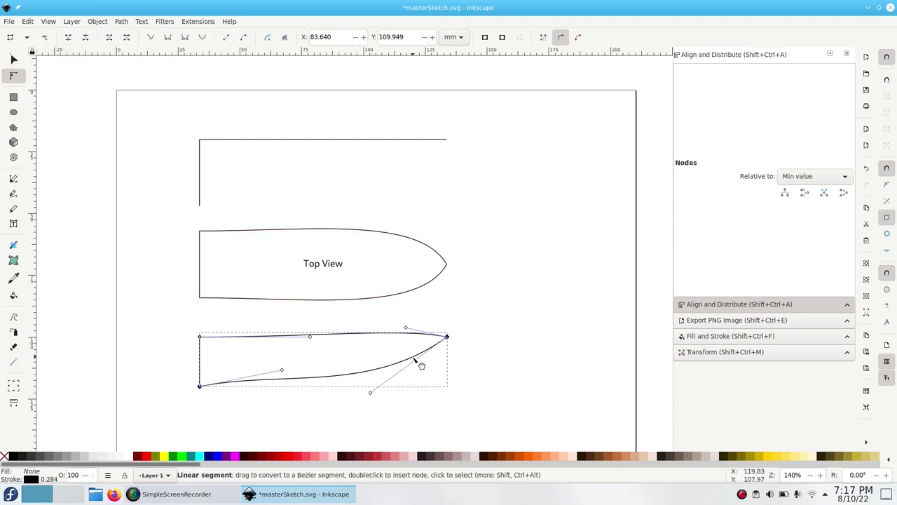
{"action": "scroll", "coordinate": [335, 390], "scroll_direction": "up", "scroll_amount": 2, "text": "ctrl"}
{"action": "left_click_drag", "start_coordinate": [335, 390], "coordinate": [549, 381]}
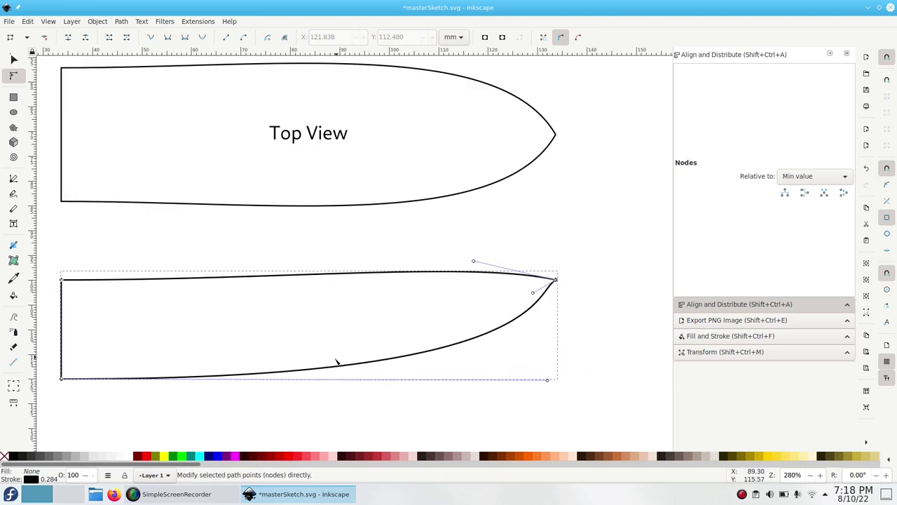
Insert a node on the bottom curve and level it with the bottom-left corner node.
{"action": "double_click", "coordinate": [325, 367]}
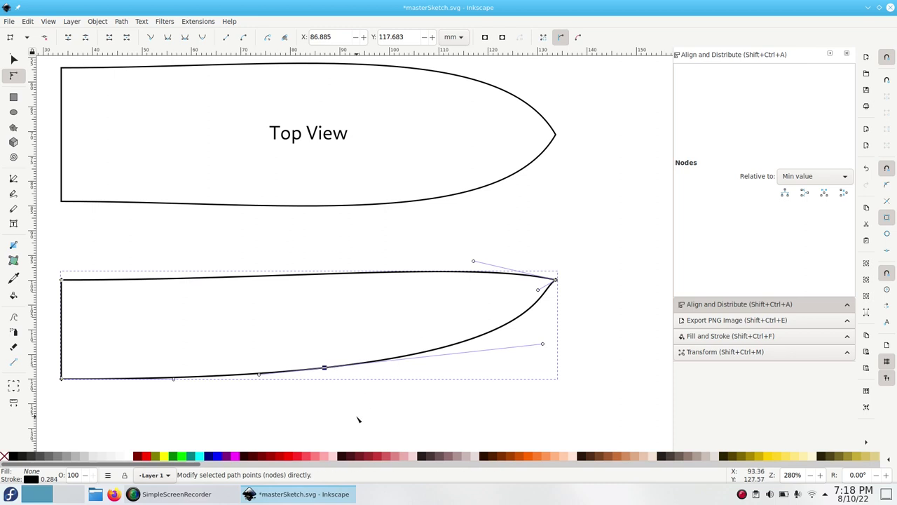
{"action": "key", "text": "shift+Down"}
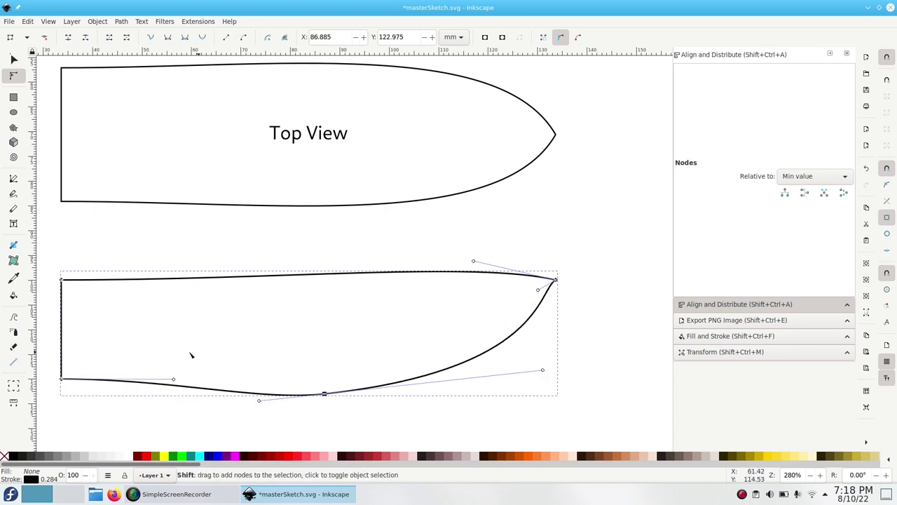
{"action": "left_click_drag", "start_coordinate": [190, 353], "coordinate": [38, 402], "text": "shift"}
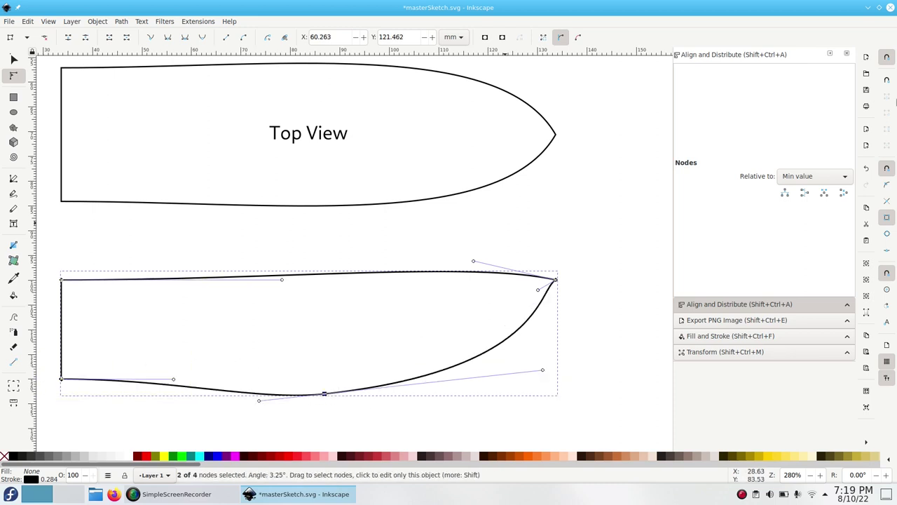
{"action": "left_click", "coordinate": [785, 195]}
Make all nodes auto-smooth, retract the left nodes' handles, and flatten the bottom.
{"action": "key", "text": "ctrl+a"}
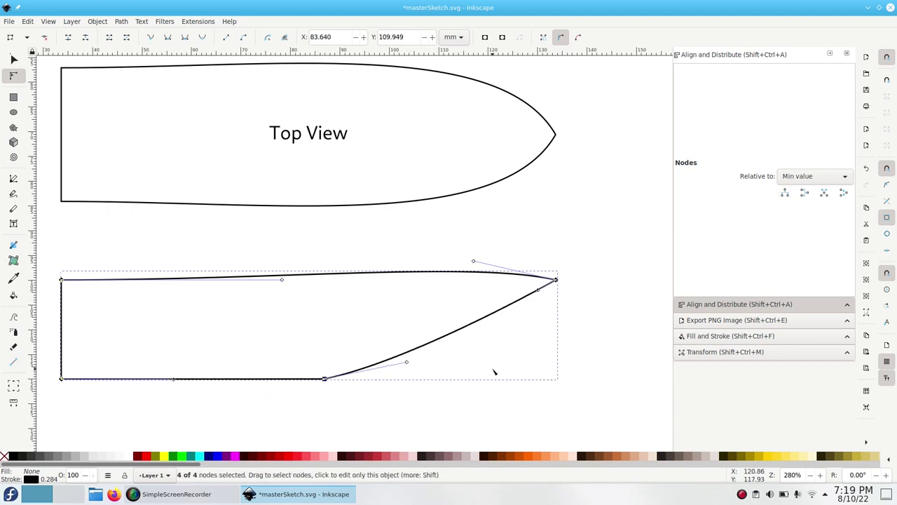
{"action": "scroll", "coordinate": [570, 280], "scroll_direction": "left", "scroll_amount": 2, "text": "shift"}
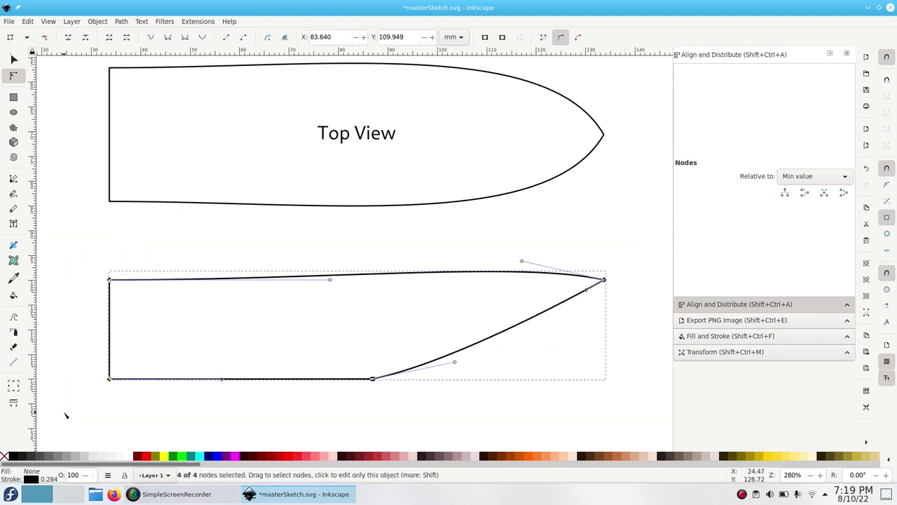
{"action": "left_click", "coordinate": [202, 36]}
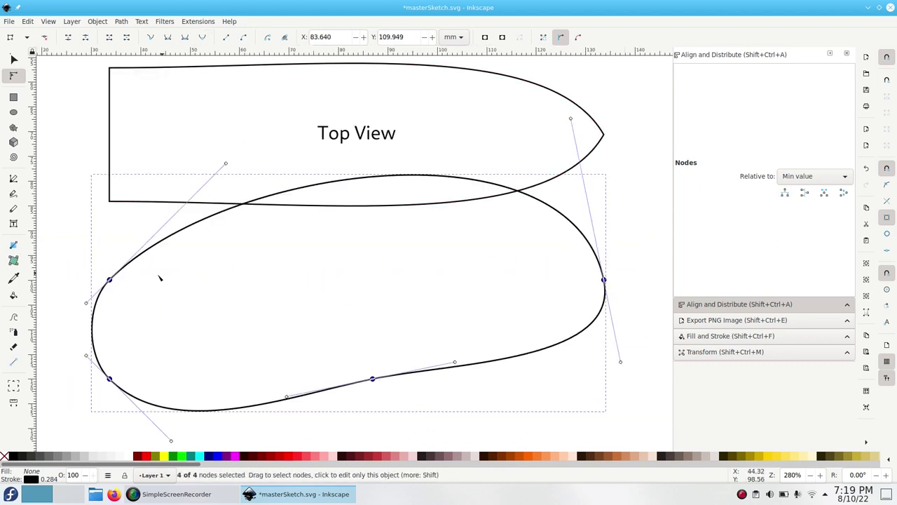
{"action": "left_click", "coordinate": [87, 303], "text": "ctrl"}
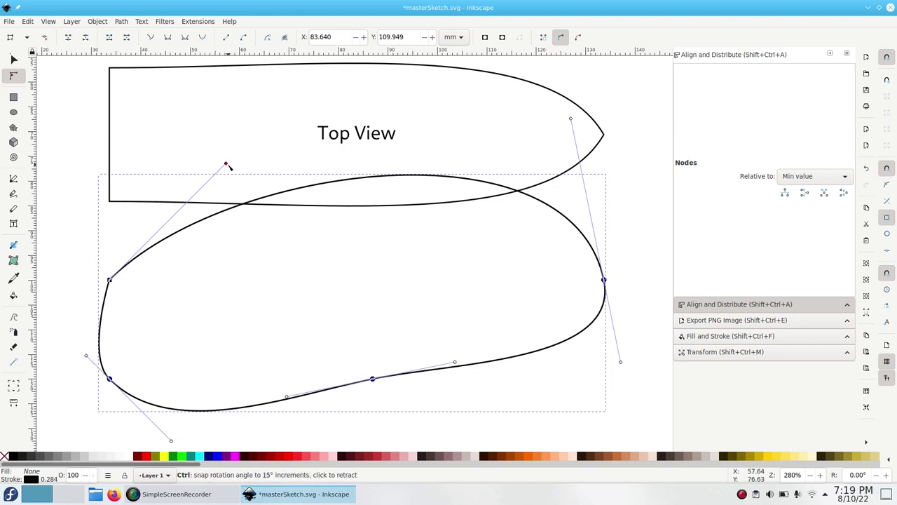
{"action": "left_click", "coordinate": [226, 165], "text": "ctrl"}
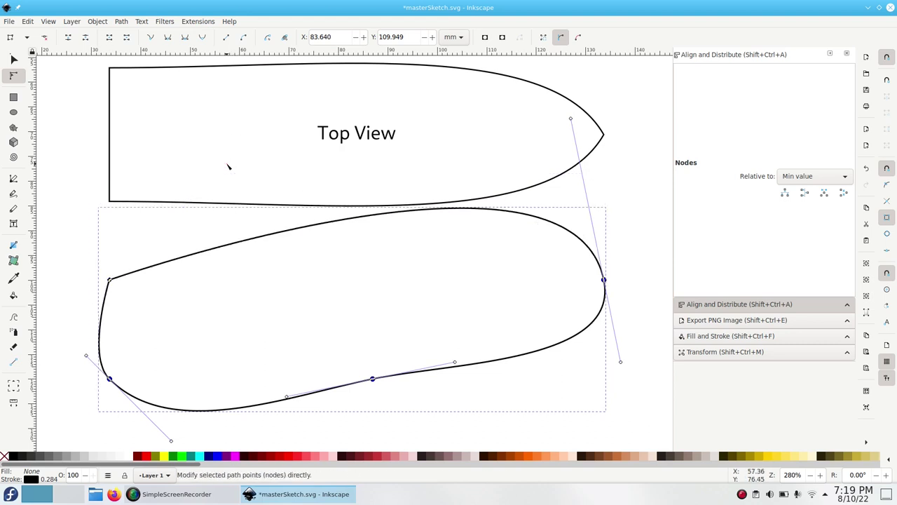
{"action": "left_click", "coordinate": [86, 356], "text": "ctrl"}
{"action": "scroll", "coordinate": [154, 408], "scroll_direction": "down", "scroll_amount": 3}
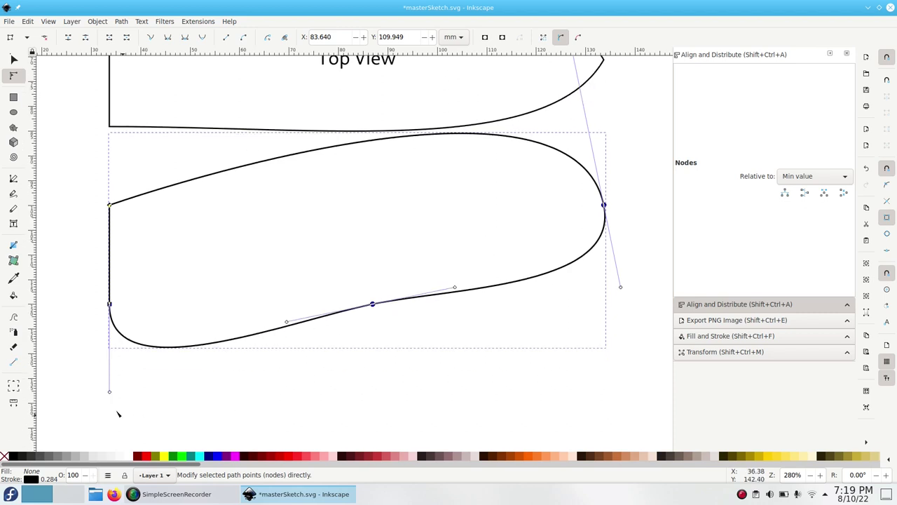
{"action": "left_click", "coordinate": [109, 391], "text": "ctrl"}
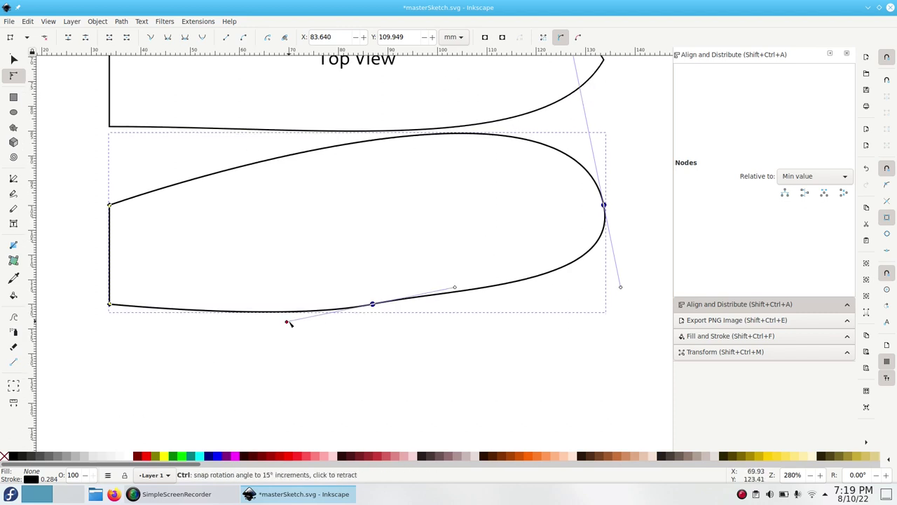
{"action": "left_click_drag", "start_coordinate": [287, 321], "coordinate": [290, 323], "text": "ctrl"}
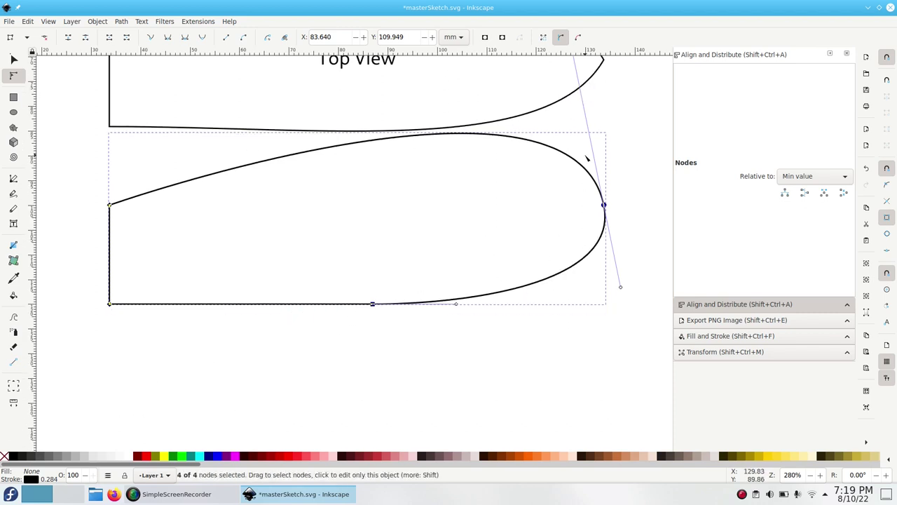
Make the bow tip a sharp corner and reshape the bow curve rising from the bottom.
{"action": "scroll", "coordinate": [579, 126], "scroll_direction": "up", "scroll_amount": 4}
{"action": "left_click_drag", "start_coordinate": [571, 136], "coordinate": [622, 337], "text": "ctrl"}
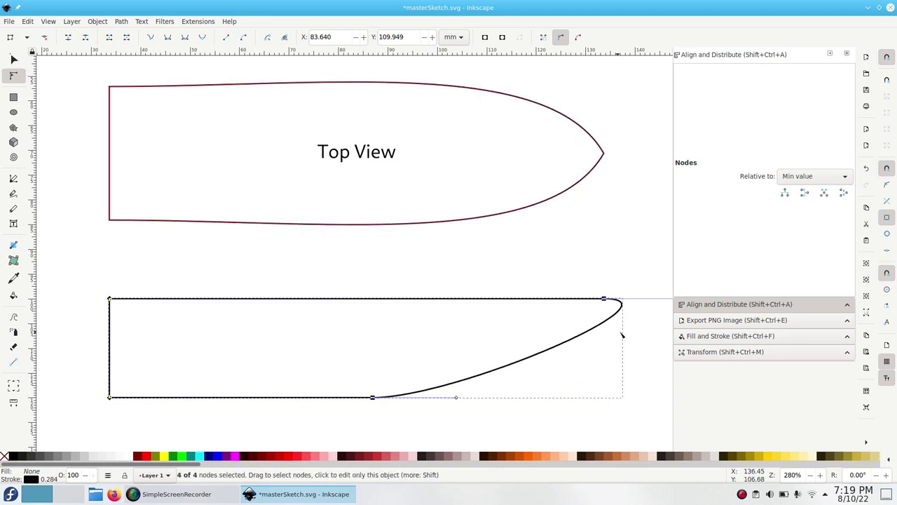
{"action": "scroll", "coordinate": [627, 314], "scroll_direction": "right", "scroll_amount": 3}
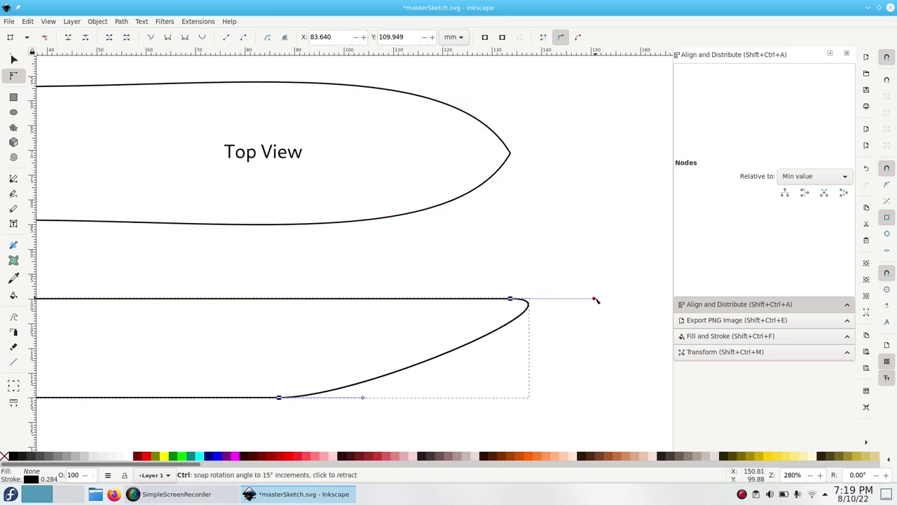
{"action": "left_click", "coordinate": [595, 300], "text": "ctrl"}
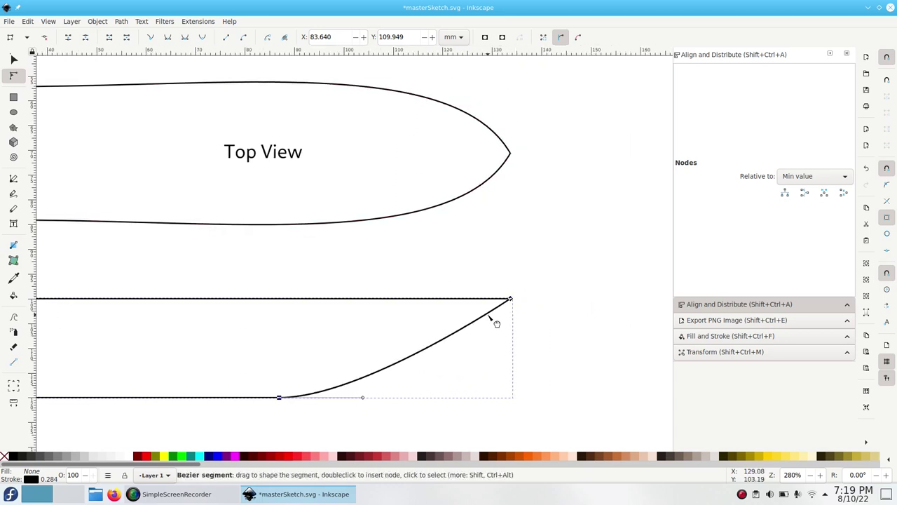
{"action": "left_click_drag", "start_coordinate": [495, 321], "coordinate": [465, 336]}
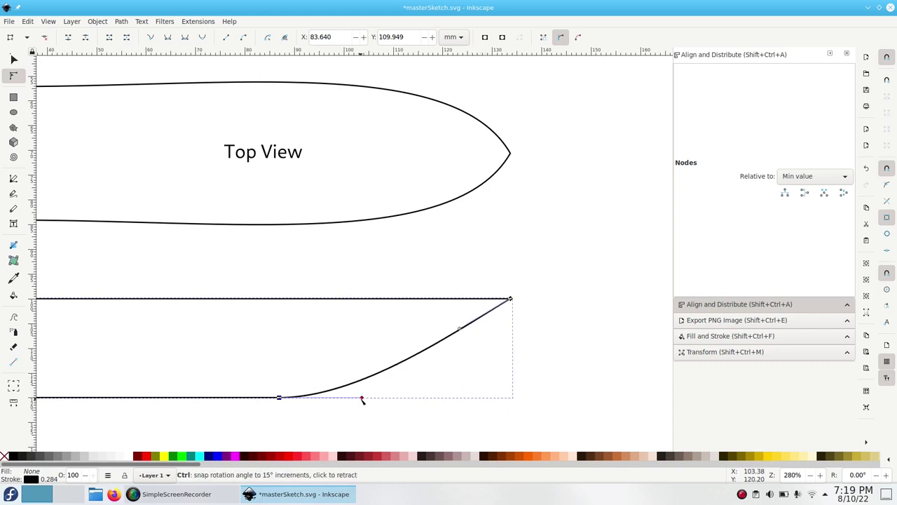
{"action": "left_click_drag", "start_coordinate": [363, 400], "coordinate": [459, 401]}
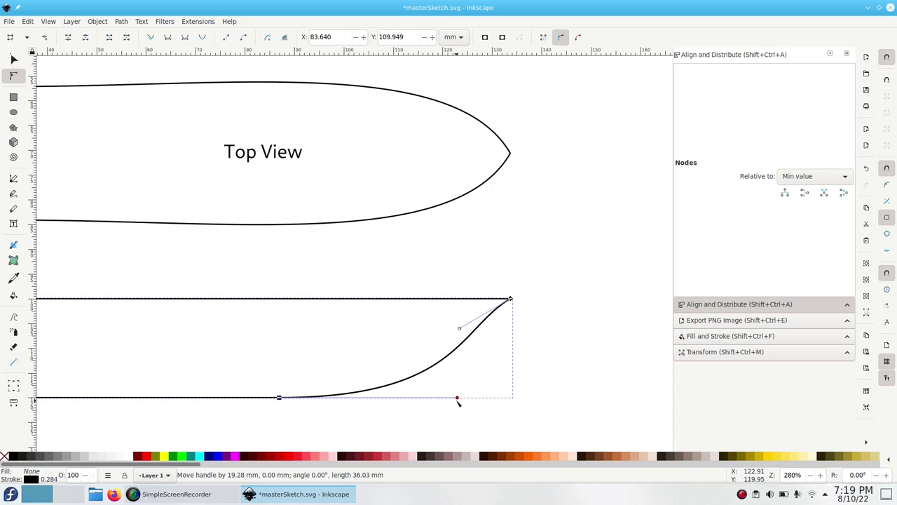
{"action": "scroll", "coordinate": [525, 391], "scroll_direction": "down", "scroll_amount": 3, "text": "ctrl"}
{"action": "key", "text": "s"}
{"action": "scroll", "coordinate": [444, 362], "scroll_direction": "up", "scroll_amount": 2, "text": "ctrl"}
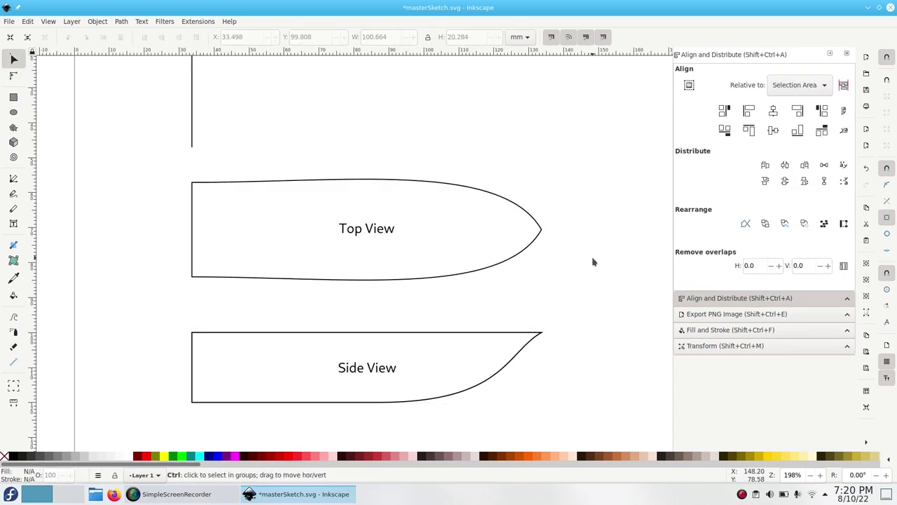
Shift the Side View outline and label up onto the Top View hull, then save masterSketch.svg.
{"action": "key", "text": "ctrl+s"}
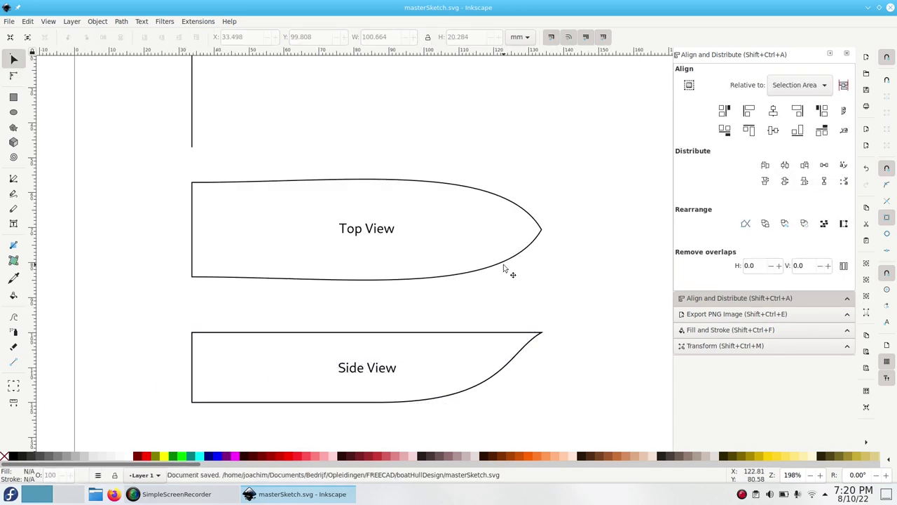
{"action": "left_click_drag", "start_coordinate": [579, 313], "coordinate": [165, 433]}
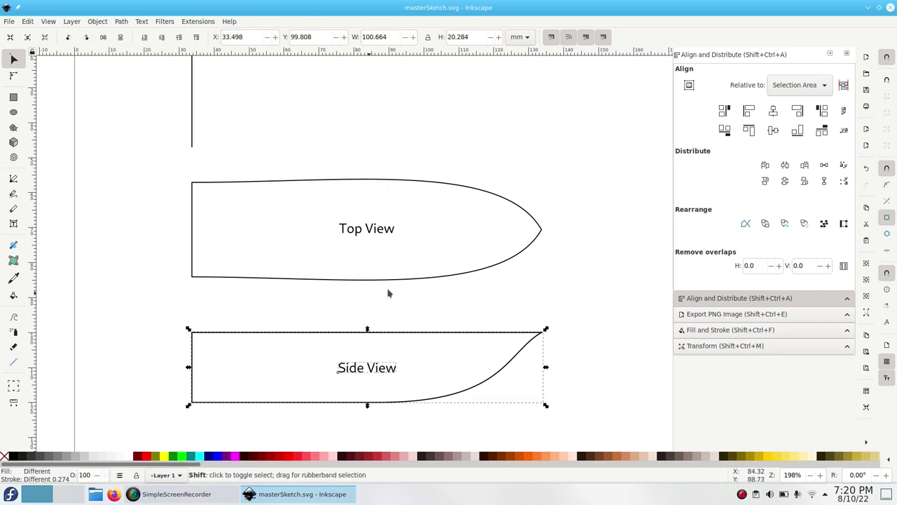
{"action": "left_click_drag", "start_coordinate": [564, 304], "coordinate": [172, 150], "text": "shift"}
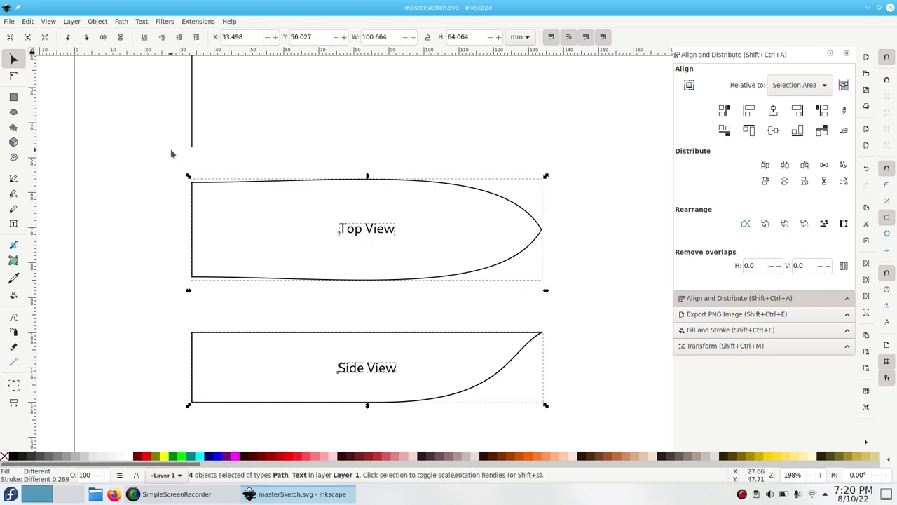
{"action": "key", "text": "shift+Up"}
{"action": "left_click_drag", "start_coordinate": [166, 279], "coordinate": [583, 419]}
{"action": "key", "text": "shift+Up"}
{"action": "key", "text": "shift+Up"}
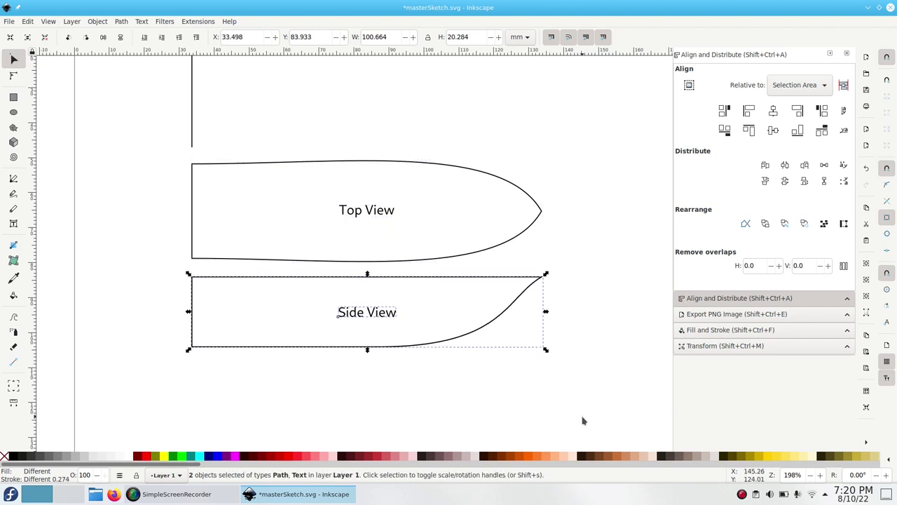
{"action": "left_click_drag", "start_coordinate": [252, 280], "coordinate": [254, 207]}
{"action": "left_click", "coordinate": [440, 331]}
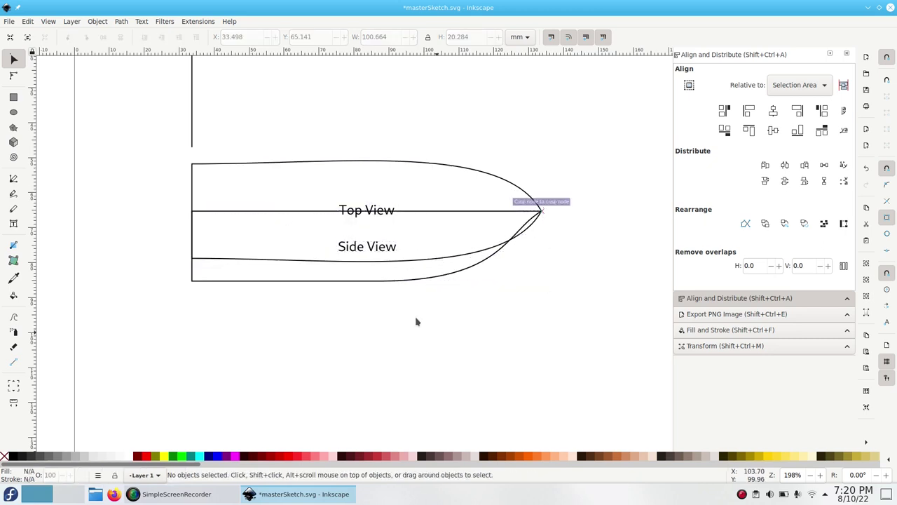
{"action": "key", "text": "ctrl+s"}
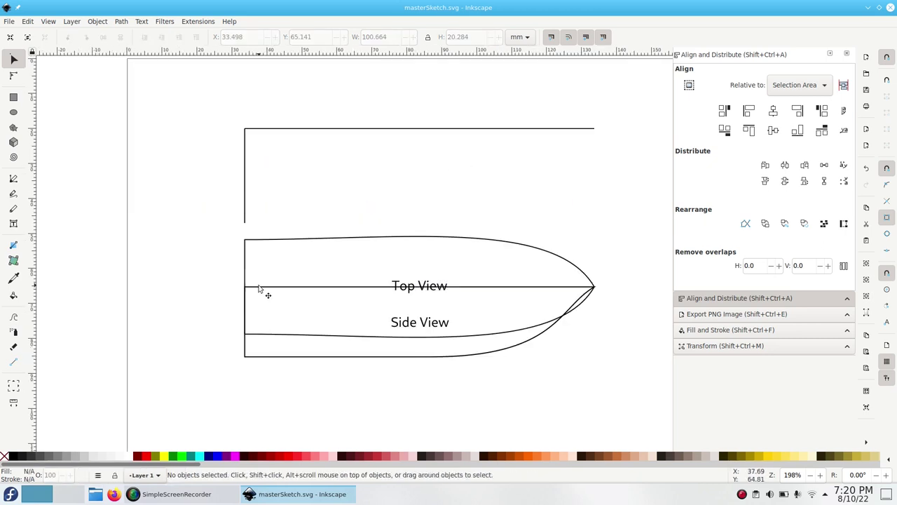
Draw a 20 mm vertical line and a 27 mm line with the Pen tool beside the hull.
{"action": "left_click", "coordinate": [14, 178]}
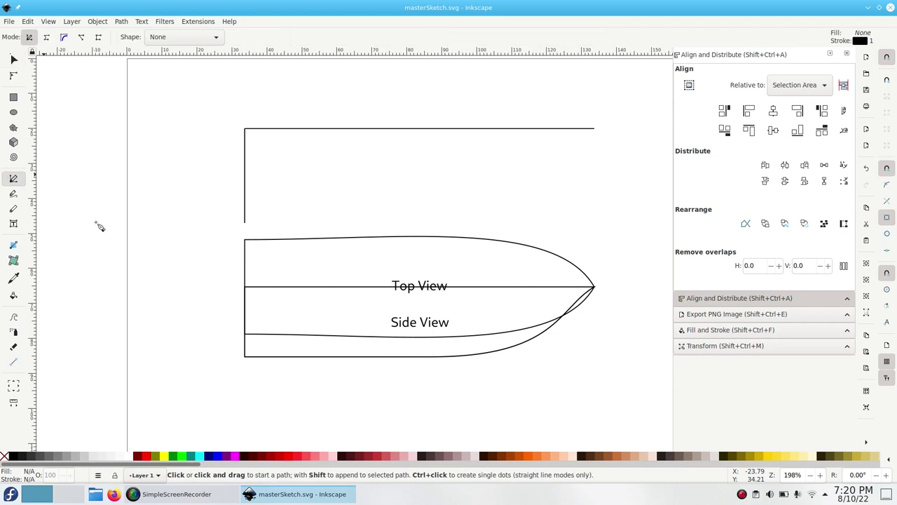
{"action": "left_click", "coordinate": [245, 286]}
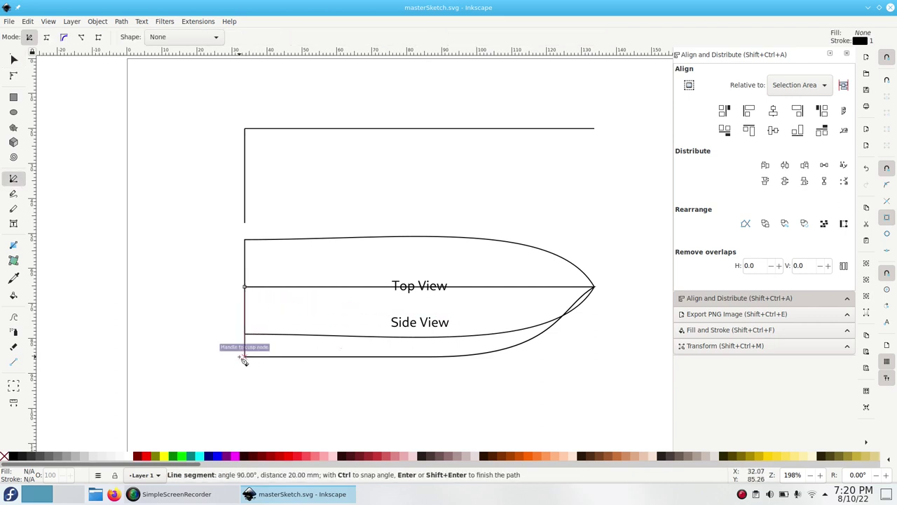
{"action": "left_click", "coordinate": [244, 356]}
{"action": "key", "text": "Return"}
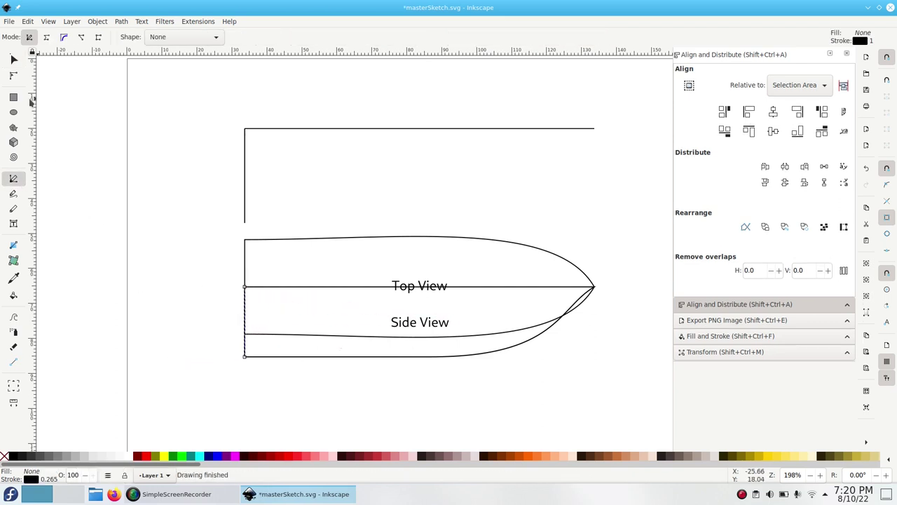
{"action": "key", "text": "s"}
{"action": "key", "text": "shift+Left"}
{"action": "key", "text": "shift+Left"}
{"action": "key", "text": "shift+Left"}
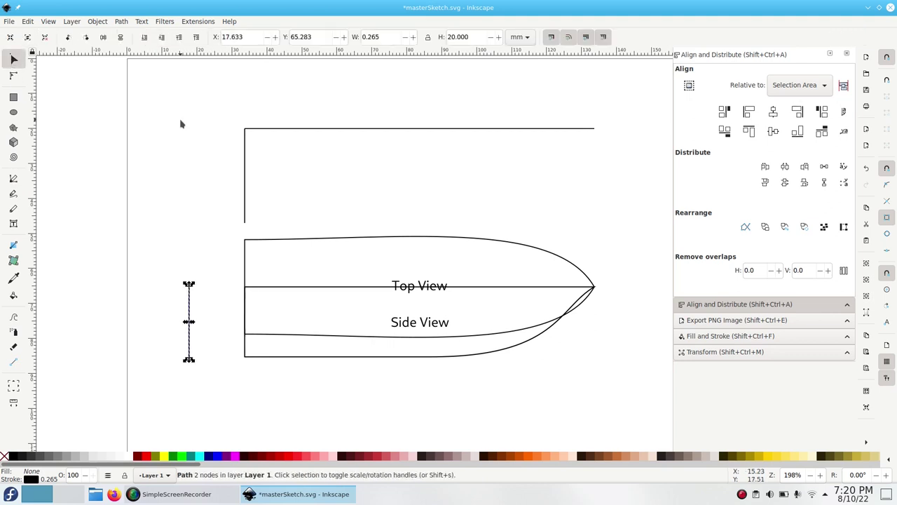
{"action": "key", "text": "b"}
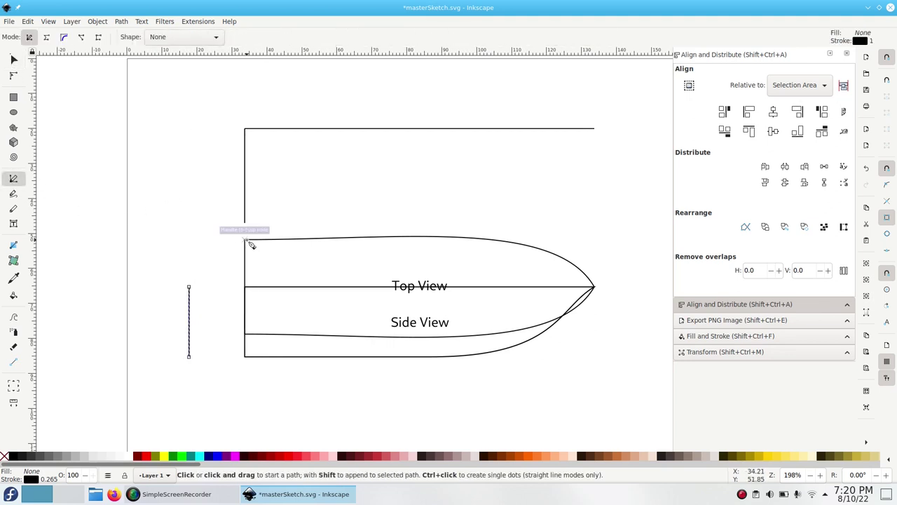
{"action": "left_click", "coordinate": [244, 239]}
{"action": "left_click", "coordinate": [249, 338]}
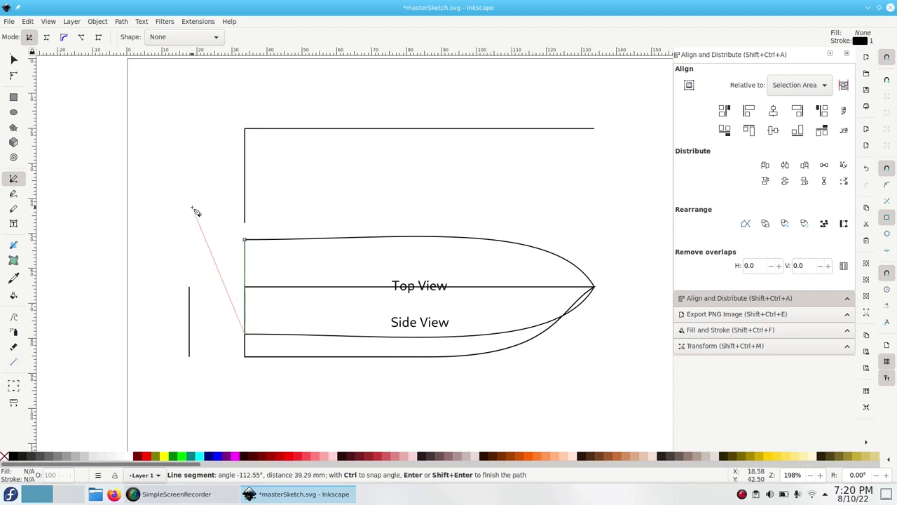
{"action": "key", "text": "Return"}
Rotate the 27 mm line 90° and align both lines into a T with Align and Distribute.
{"action": "left_click", "coordinate": [13, 59]}
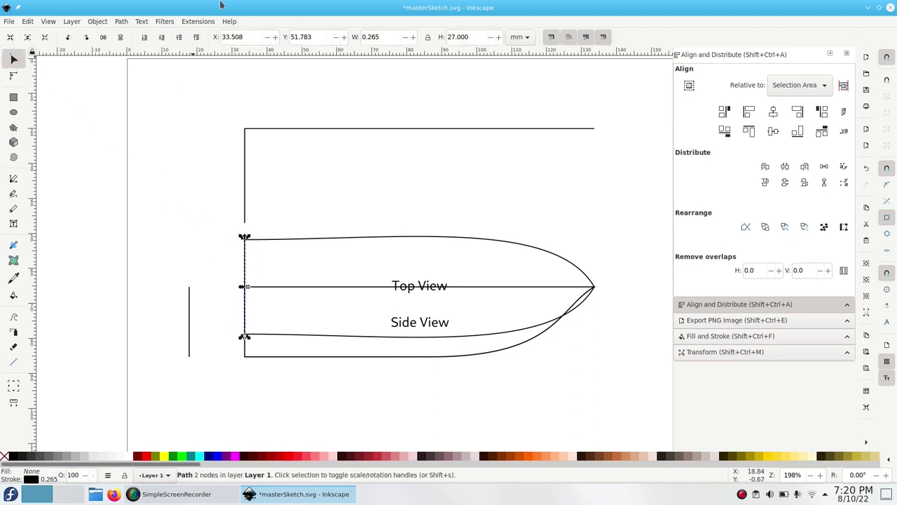
{"action": "left_click", "coordinate": [68, 39]}
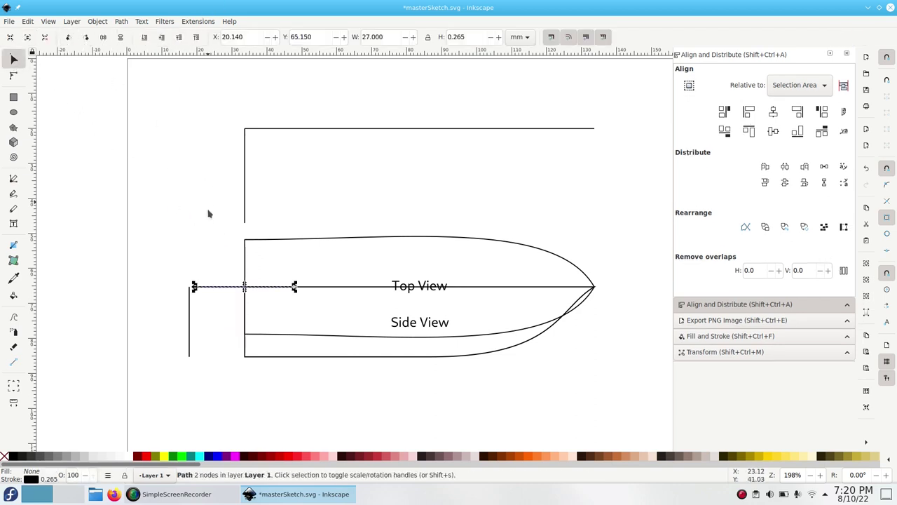
{"action": "left_click_drag", "start_coordinate": [225, 289], "coordinate": [174, 303]}
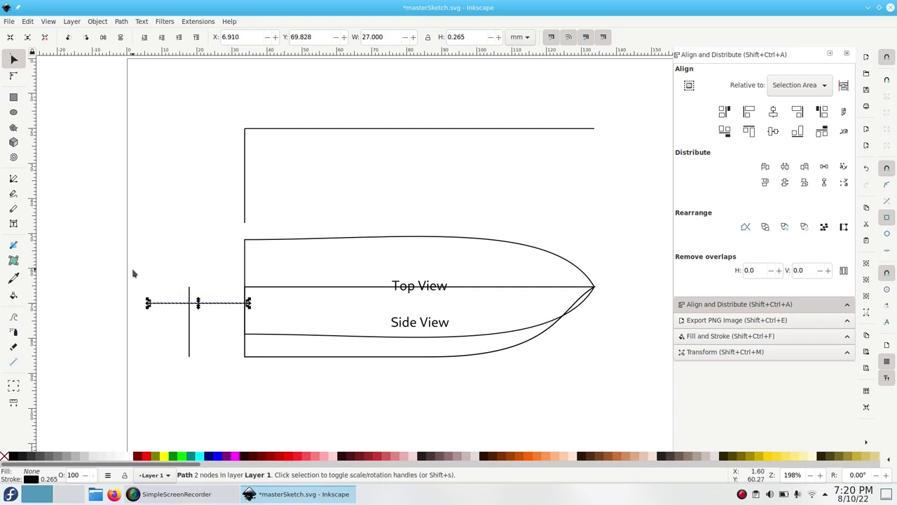
{"action": "left_click_drag", "start_coordinate": [94, 265], "coordinate": [276, 374]}
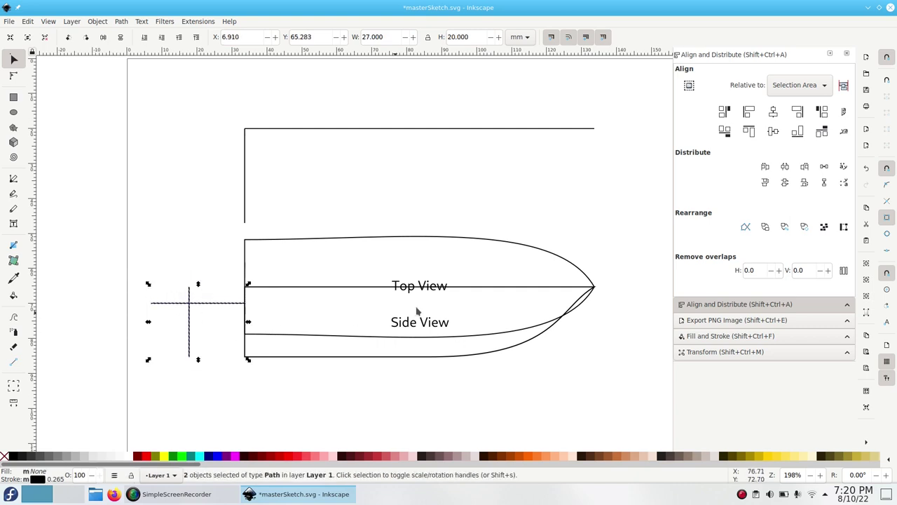
{"action": "left_click", "coordinate": [774, 111]}
{"action": "left_click", "coordinate": [773, 132]}
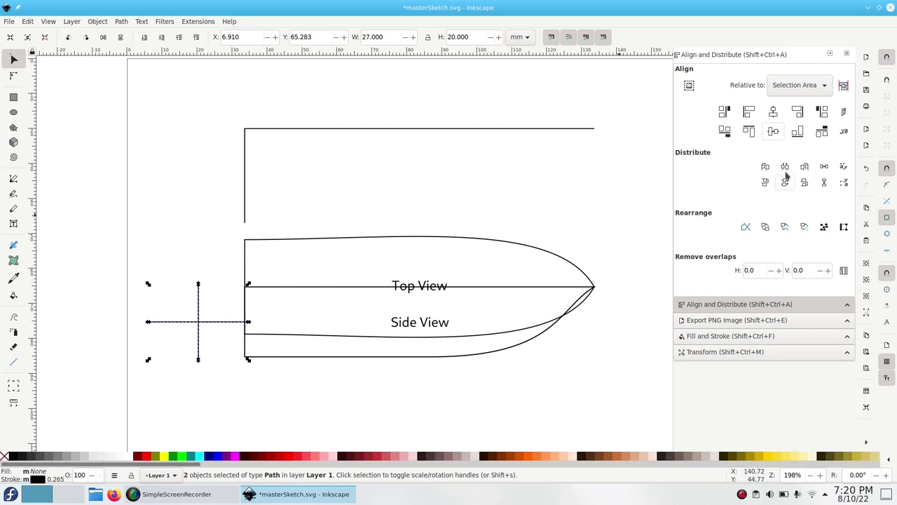
{"action": "left_click", "coordinate": [749, 131]}
{"action": "key", "text": "Escape"}
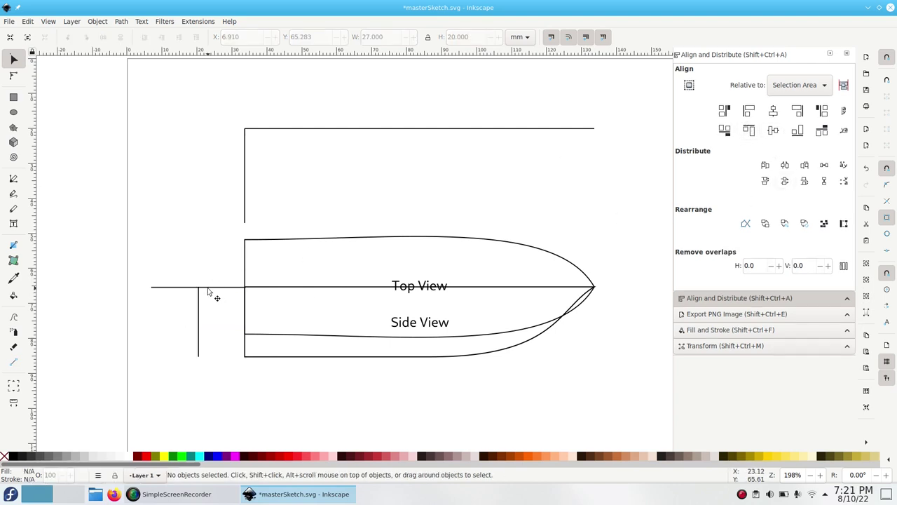
Nudge the horizontal line down, then move the T-shaped guide below the hull drawings.
{"action": "left_click", "coordinate": [209, 288]}
{"action": "key", "text": "Down"}
{"action": "key", "text": "Down"}
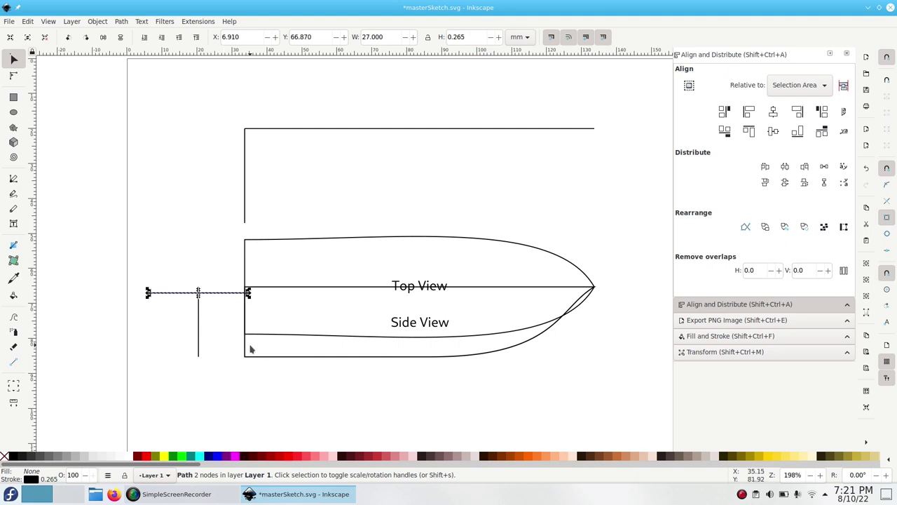
{"action": "left_click", "coordinate": [199, 320], "text": "shift"}
{"action": "key", "text": "shift+Down"}
{"action": "key", "text": "shift+Down"}
{"action": "key", "text": "shift+Down"}
{"action": "key", "text": "shift+Down"}
{"action": "key", "text": "shift+Down"}
{"action": "key", "text": "shift+Down"}
{"action": "key", "text": "shift+Right"}
{"action": "key", "text": "shift+Right"}
{"action": "key", "text": "shift+Right"}
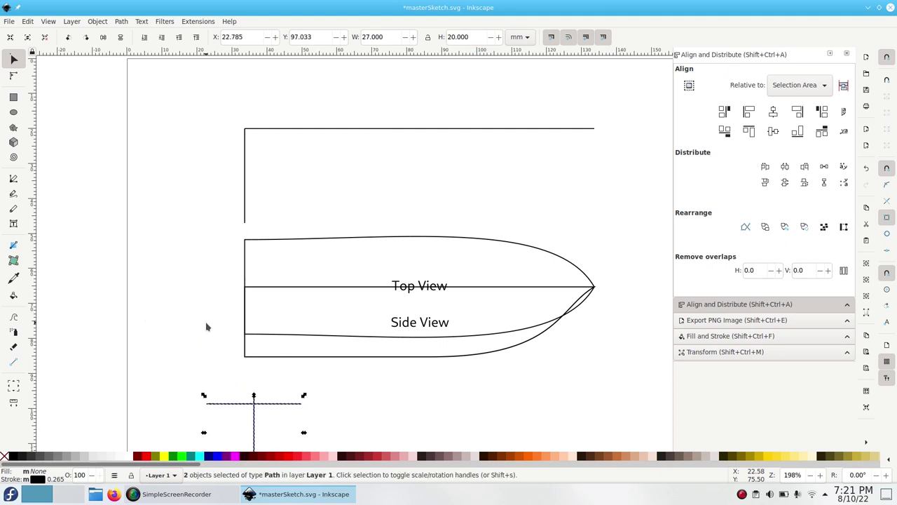
{"action": "key", "text": "shift+Down"}
Draw a five-node section outline with the Pen tool from the vertical line's bottom to its top.
{"action": "scroll", "coordinate": [206, 325], "scroll_direction": "down", "scroll_amount": 2}
{"action": "left_click", "coordinate": [237, 320]}
{"action": "scroll", "coordinate": [236, 319], "scroll_direction": "up", "scroll_amount": 4, "text": "ctrl"}
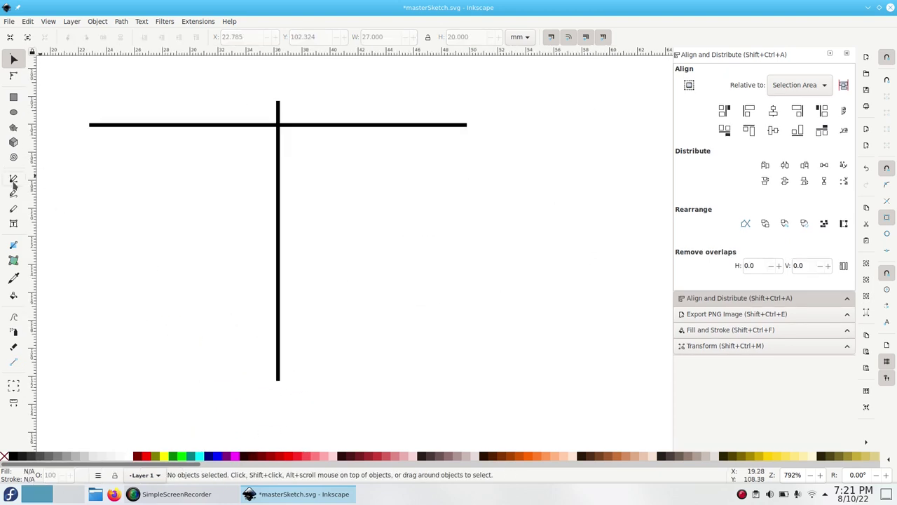
{"action": "left_click", "coordinate": [13, 180]}
{"action": "left_click", "coordinate": [277, 379]}
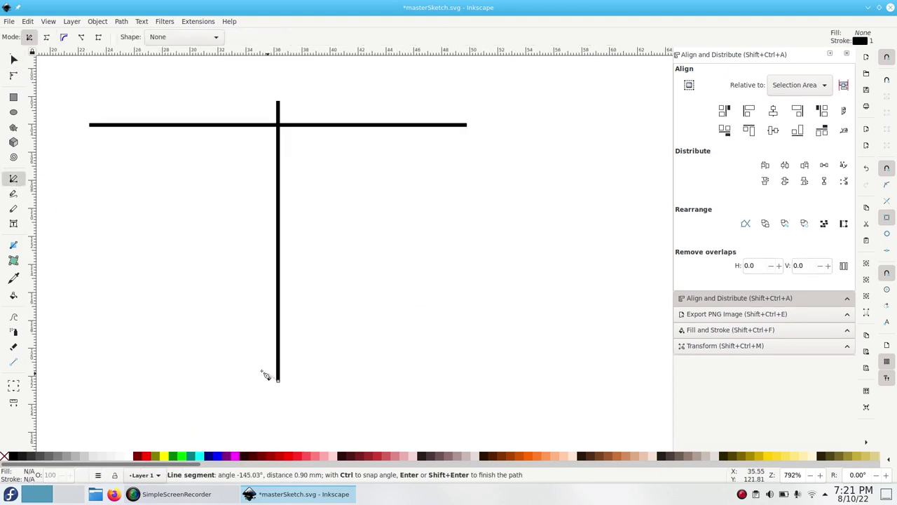
{"action": "left_click", "coordinate": [143, 343]}
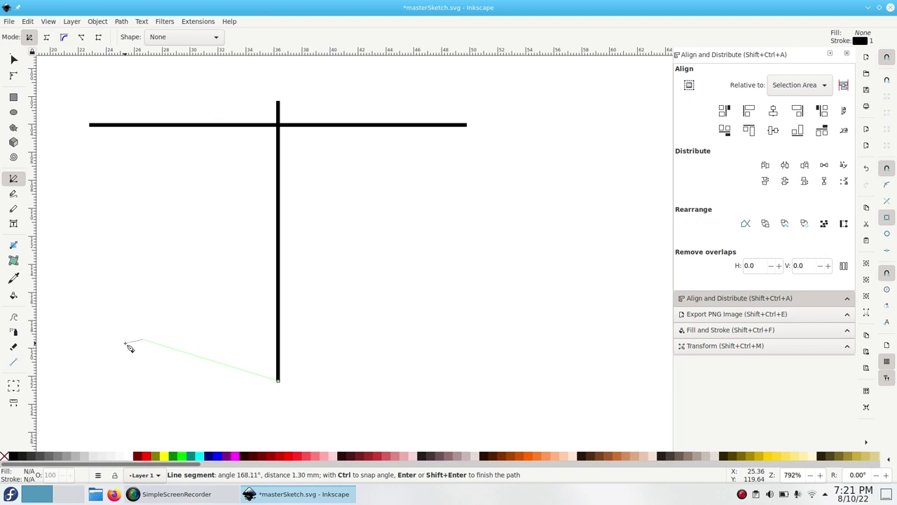
{"action": "left_click", "coordinate": [125, 342]}
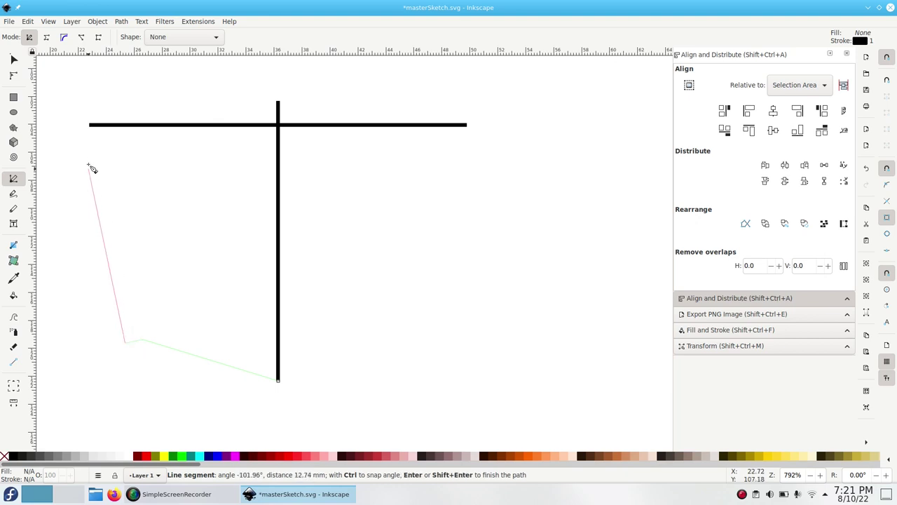
{"action": "left_click", "coordinate": [90, 126]}
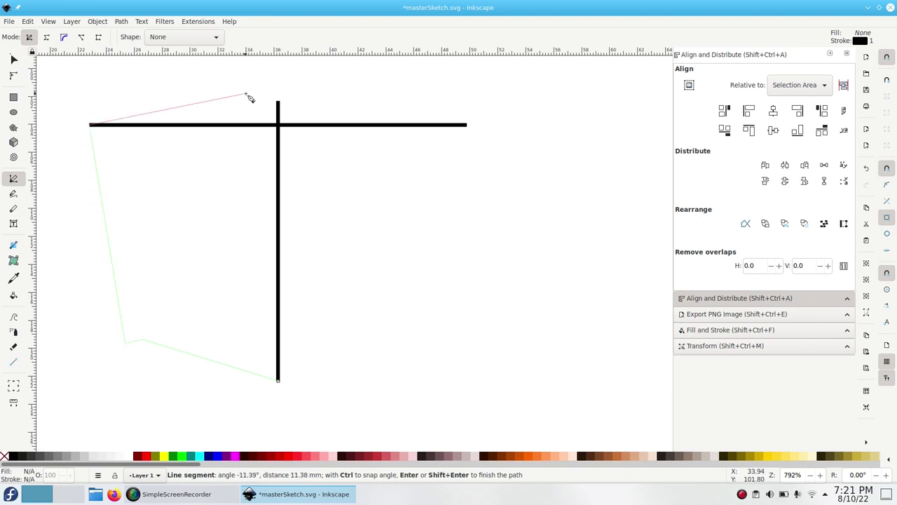
{"action": "left_click", "coordinate": [278, 102]}
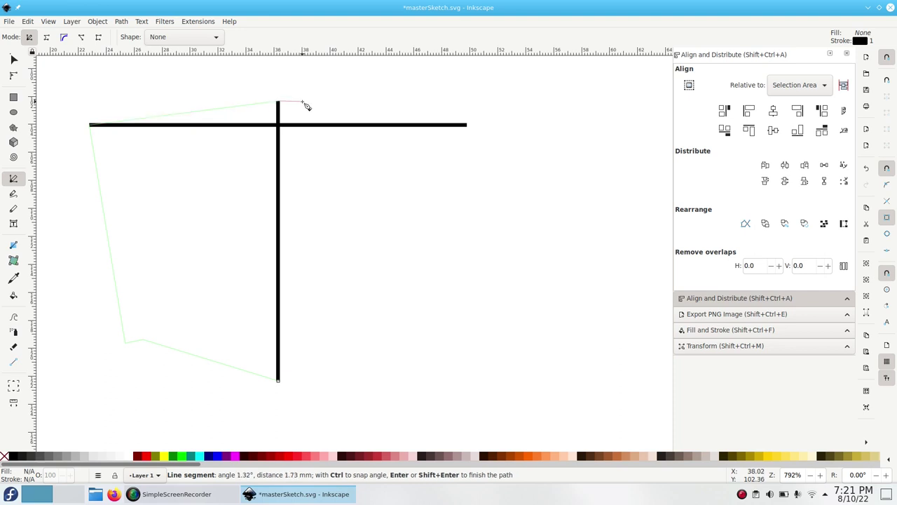
{"action": "key", "text": "Return"}
Bend the top edge into a flared curve and bow the left side inward with the Node tool.
{"action": "left_click", "coordinate": [13, 75]}
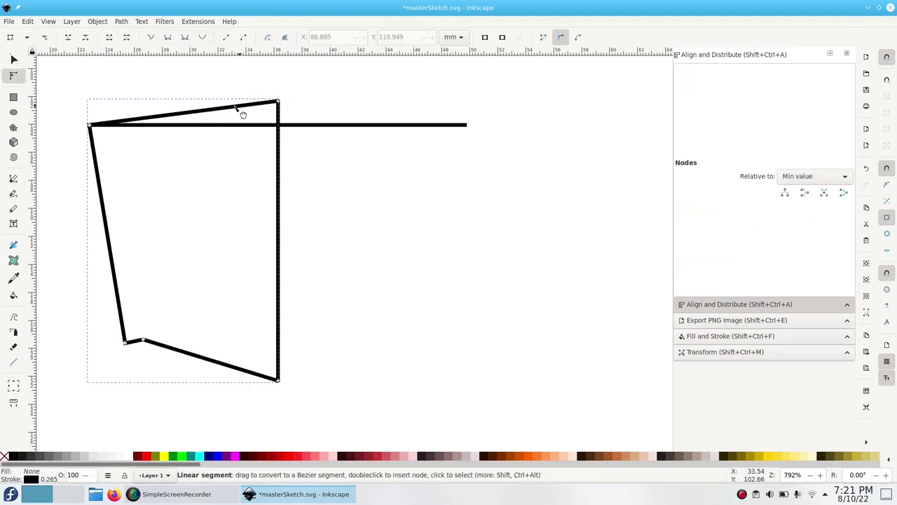
{"action": "left_click_drag", "start_coordinate": [243, 113], "coordinate": [224, 110]}
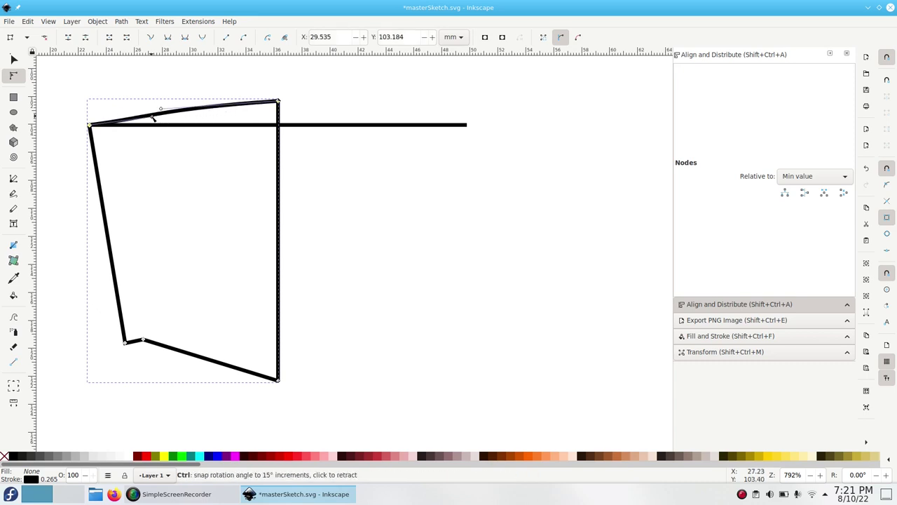
{"action": "left_click_drag", "start_coordinate": [153, 117], "coordinate": [88, 110]}
{"action": "left_click_drag", "start_coordinate": [164, 110], "coordinate": [111, 101]}
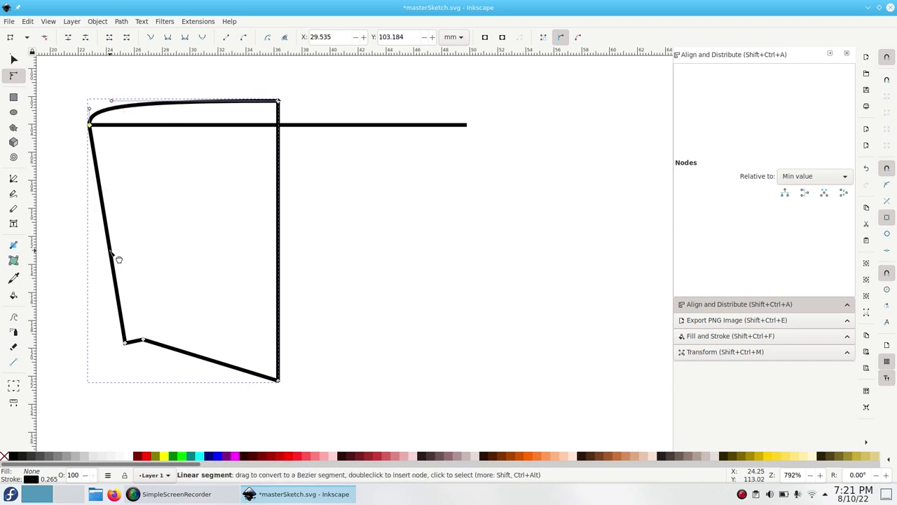
{"action": "left_click_drag", "start_coordinate": [106, 231], "coordinate": [129, 194]}
{"action": "scroll", "coordinate": [324, 324], "scroll_direction": "down", "scroll_amount": 2, "text": "ctrl"}
Copy the section outline, mirror the copy horizontally and snap it onto the original half.
{"action": "key", "text": "s"}
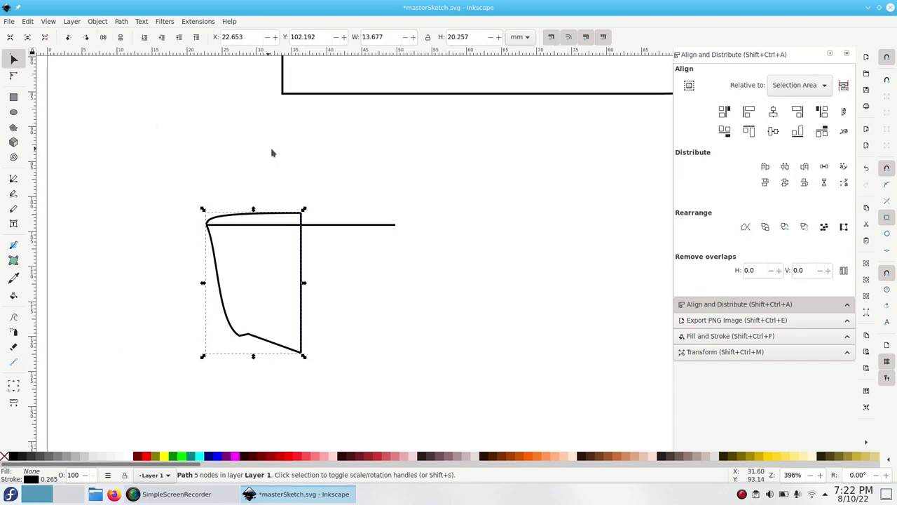
{"action": "key", "text": "Escape"}
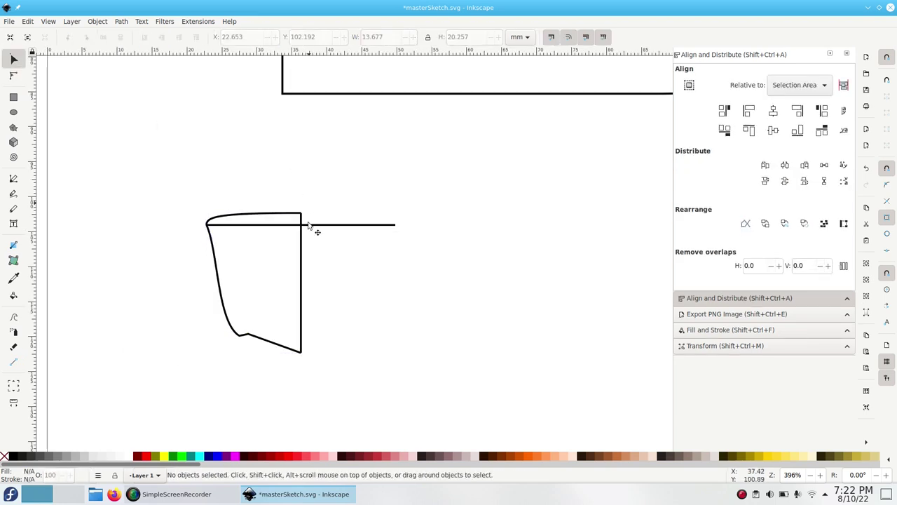
{"action": "left_click", "coordinate": [255, 215]}
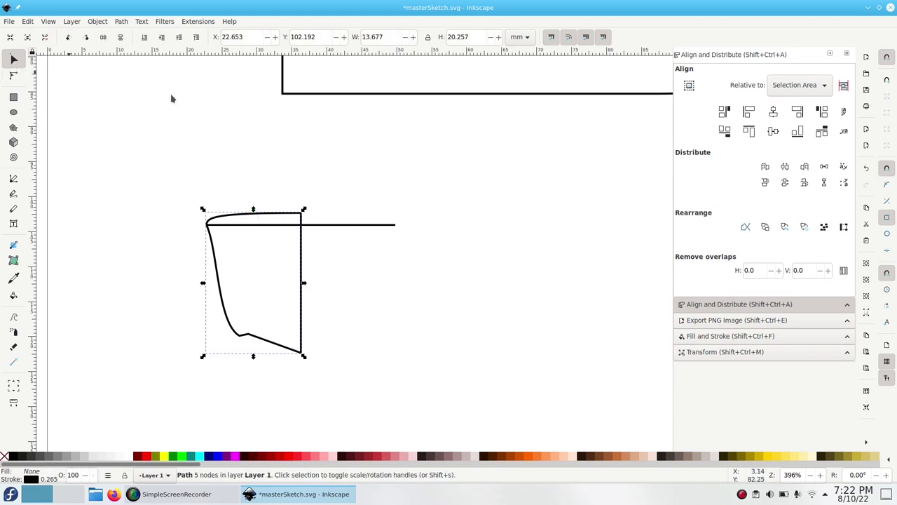
{"action": "key", "text": "ctrl+c"}
{"action": "key", "text": "ctrl+v"}
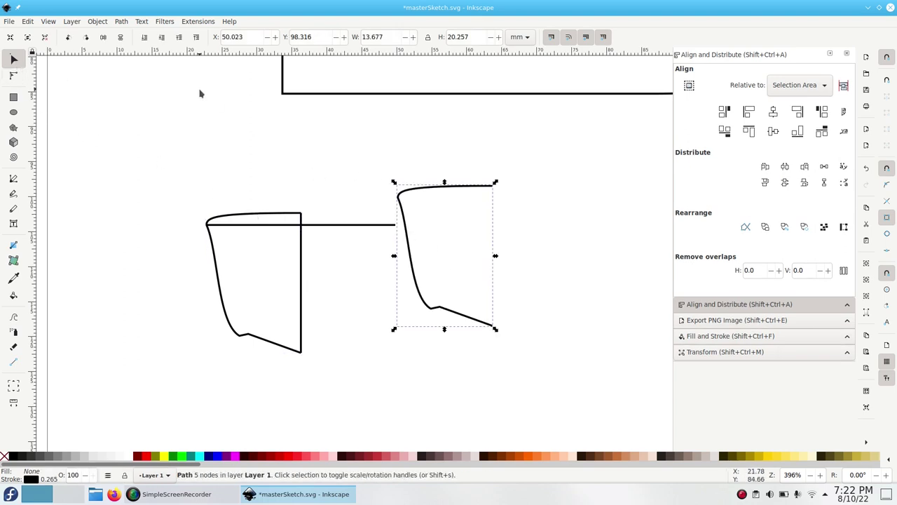
{"action": "left_click", "coordinate": [104, 37]}
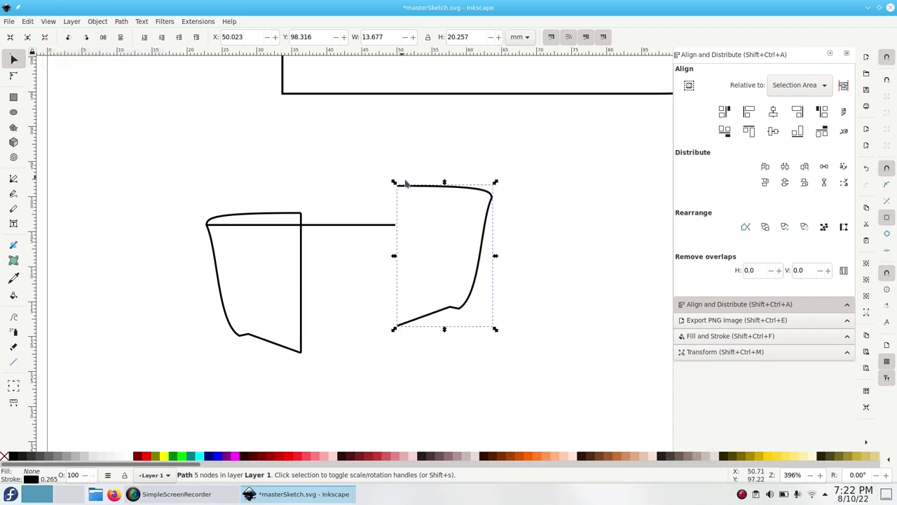
{"action": "left_click_drag", "start_coordinate": [410, 190], "coordinate": [315, 217]}
{"action": "left_click", "coordinate": [282, 214], "text": "shift"}
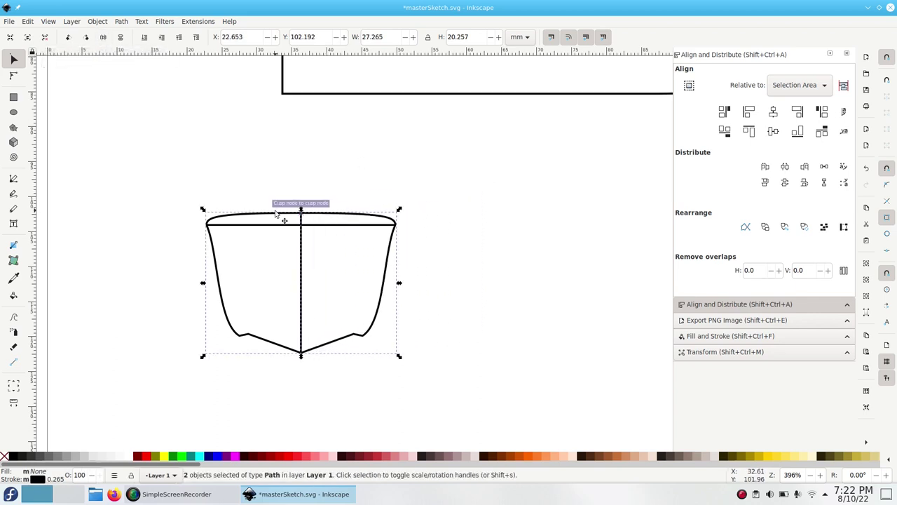
Join the two halves at their top-centre and bottom-centre nodes with the Node tool.
{"action": "key", "text": "n"}
{"action": "left_click_drag", "start_coordinate": [267, 180], "coordinate": [321, 226]}
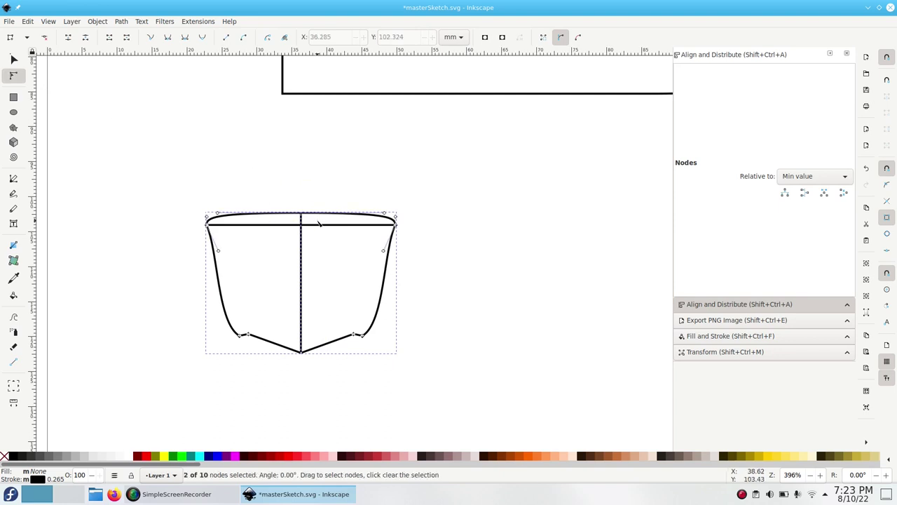
{"action": "left_click", "coordinate": [69, 40]}
{"action": "left_click_drag", "start_coordinate": [294, 342], "coordinate": [316, 367]}
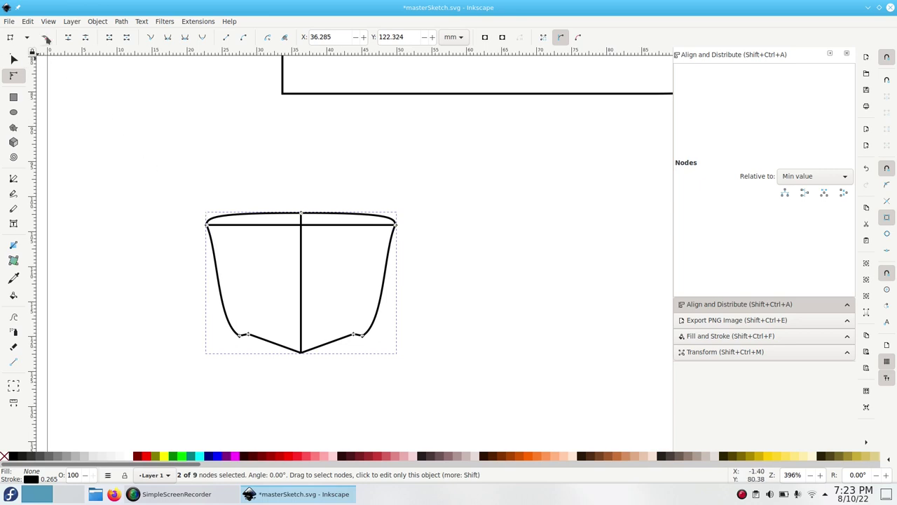
{"action": "left_click", "coordinate": [70, 39]}
{"action": "key", "text": "Escape"}
{"action": "key", "text": "s"}
{"action": "key", "text": "5"}
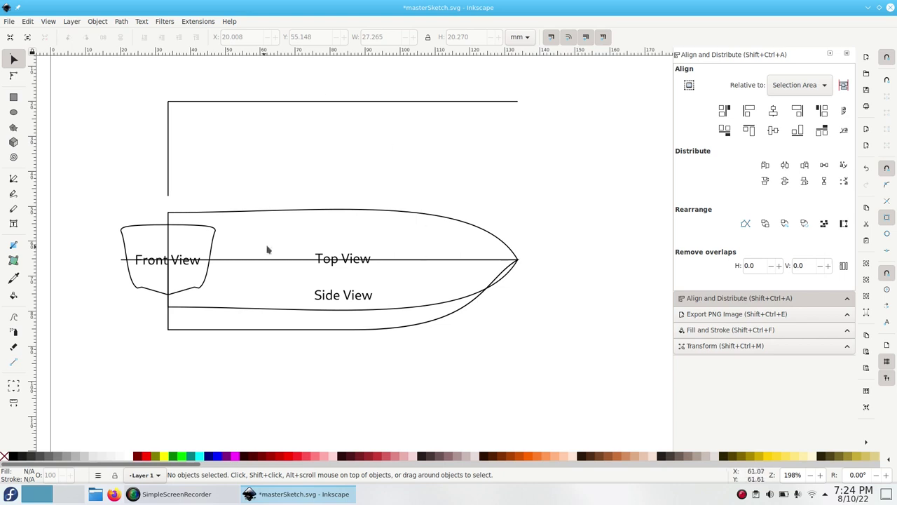
Save the sketch, draw a short diagonal line near the page's top-left and remove its stroke.
{"action": "key", "text": "ctrl+s"}
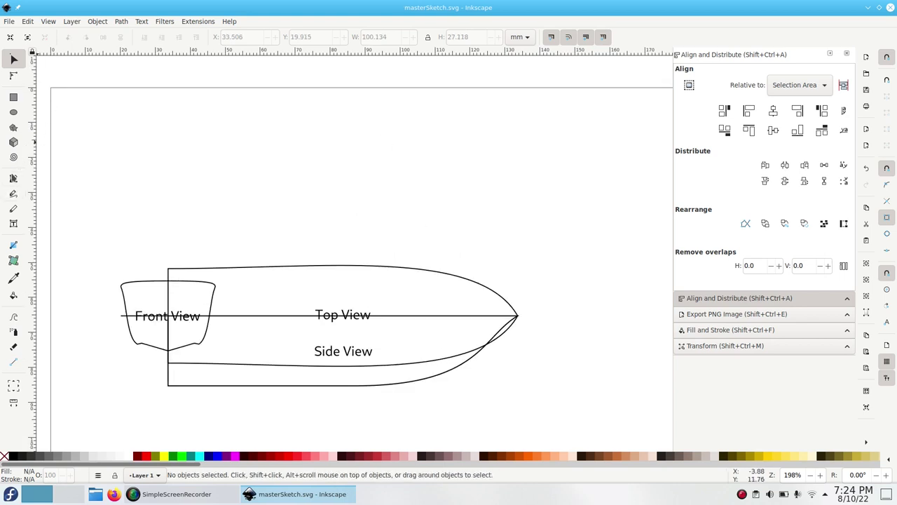
{"action": "key", "text": "b"}
{"action": "left_click", "coordinate": [87, 113]}
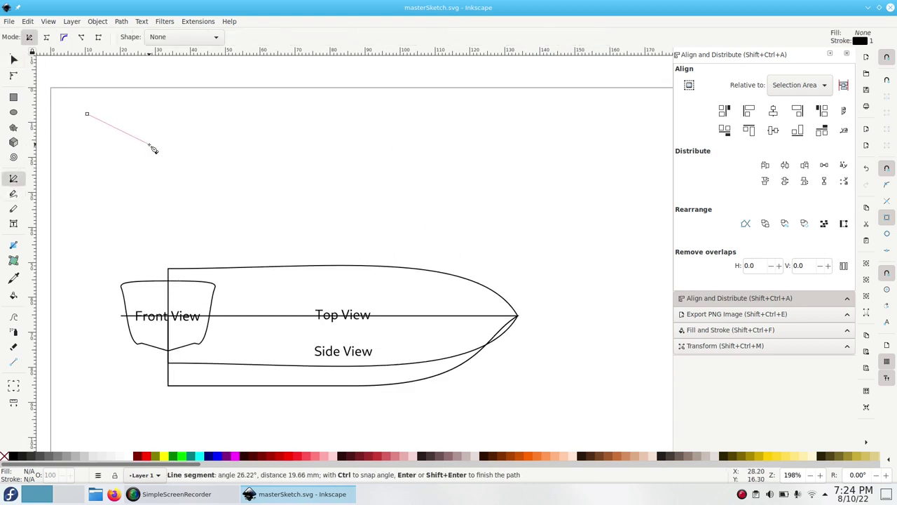
{"action": "double_click", "coordinate": [153, 149]}
{"action": "key", "text": "s"}
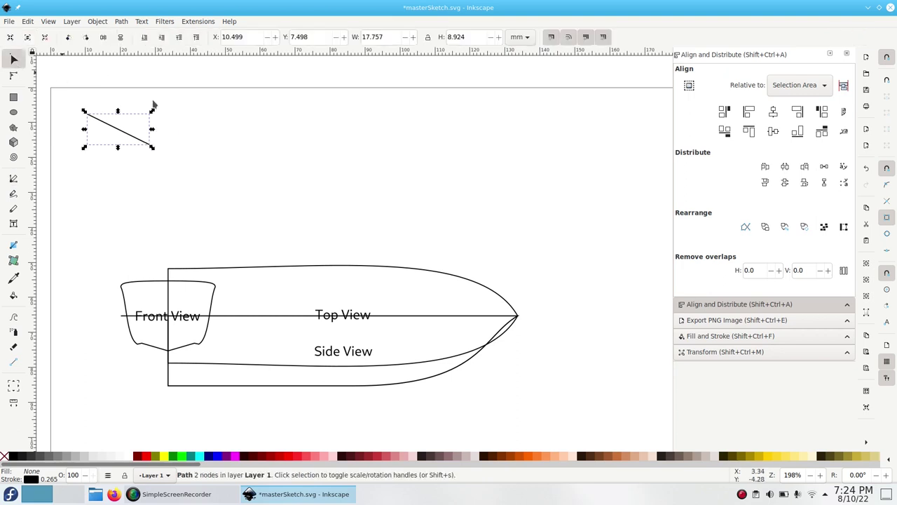
{"action": "left_click", "coordinate": [733, 340]}
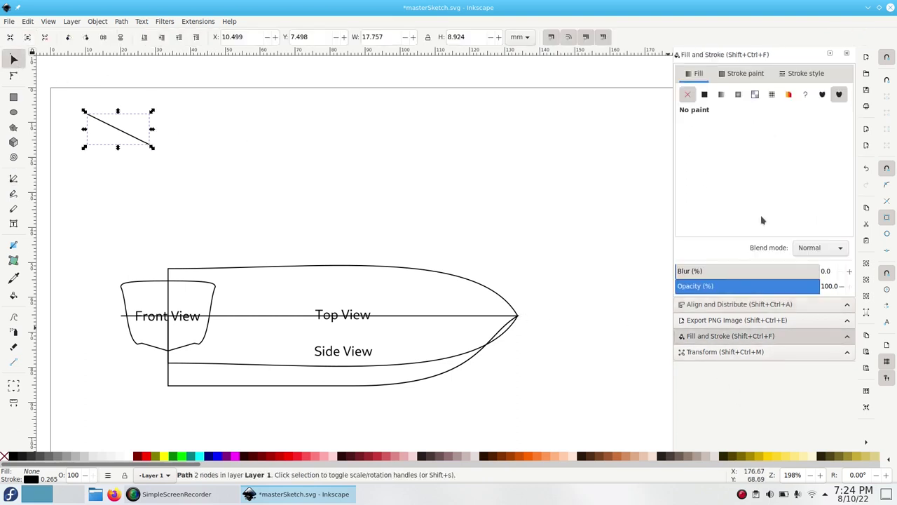
{"action": "left_click", "coordinate": [749, 73]}
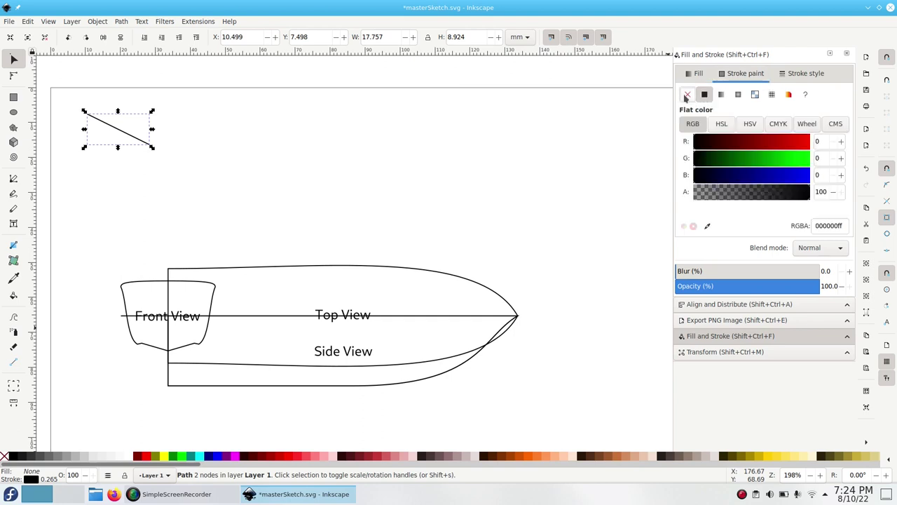
{"action": "left_click", "coordinate": [687, 95]}
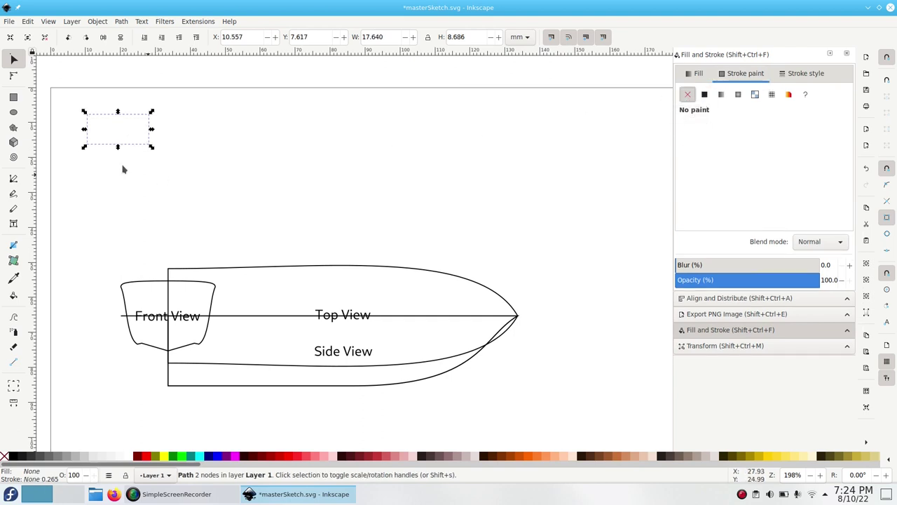
Align the line's left and top edges relative to the Page, then restore a flat black stroke.
{"action": "left_click", "coordinate": [736, 298]}
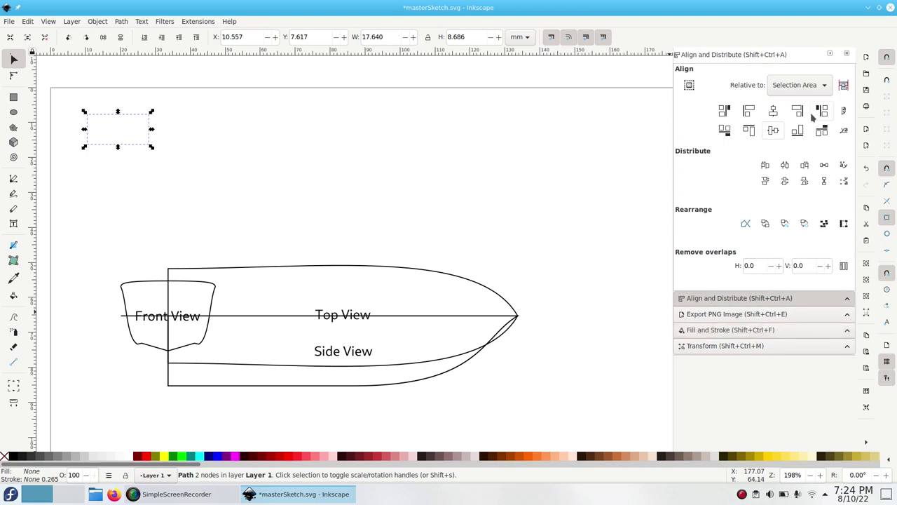
{"action": "left_click", "coordinate": [804, 84]}
{"action": "left_click", "coordinate": [780, 58]}
{"action": "left_click", "coordinate": [750, 112]}
{"action": "left_click", "coordinate": [751, 132]}
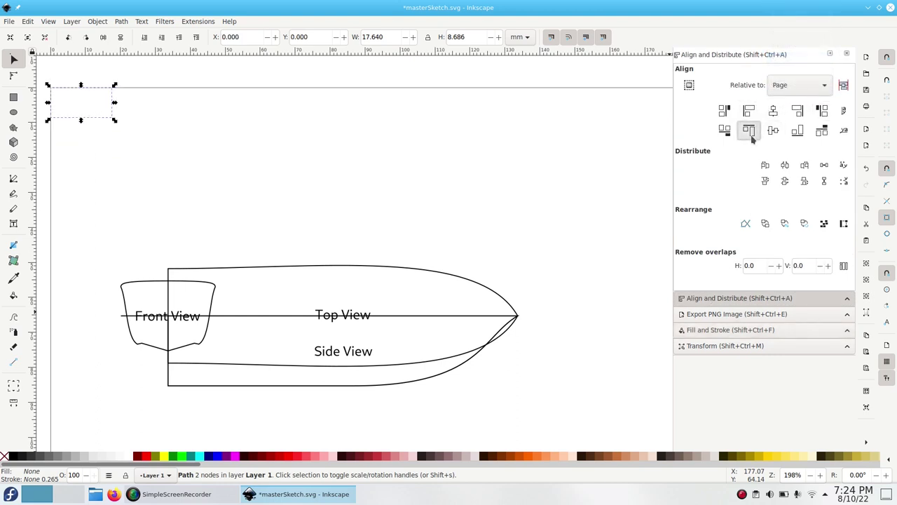
{"action": "left_click", "coordinate": [723, 336]}
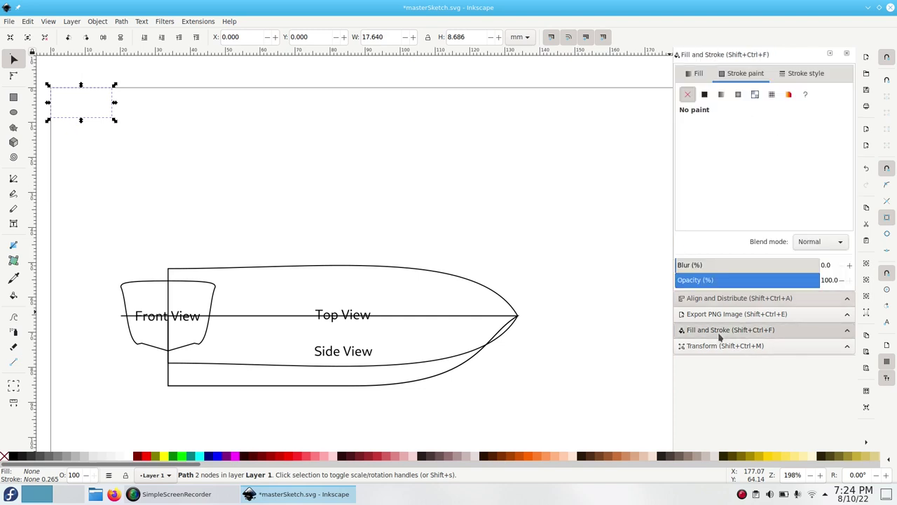
{"action": "left_click", "coordinate": [704, 95]}
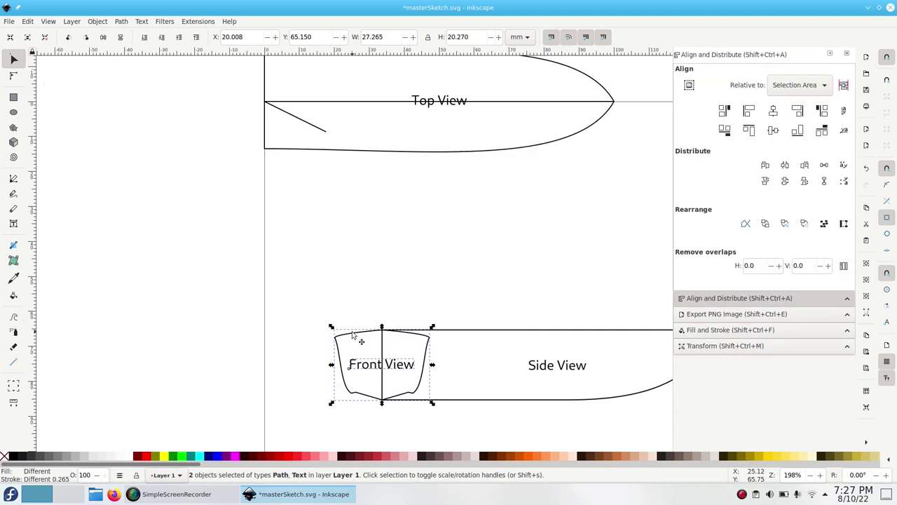
Drag the Side View group onto the Top View's corner so both share the same origin.
{"action": "left_click_drag", "start_coordinate": [355, 338], "coordinate": [218, 74]}
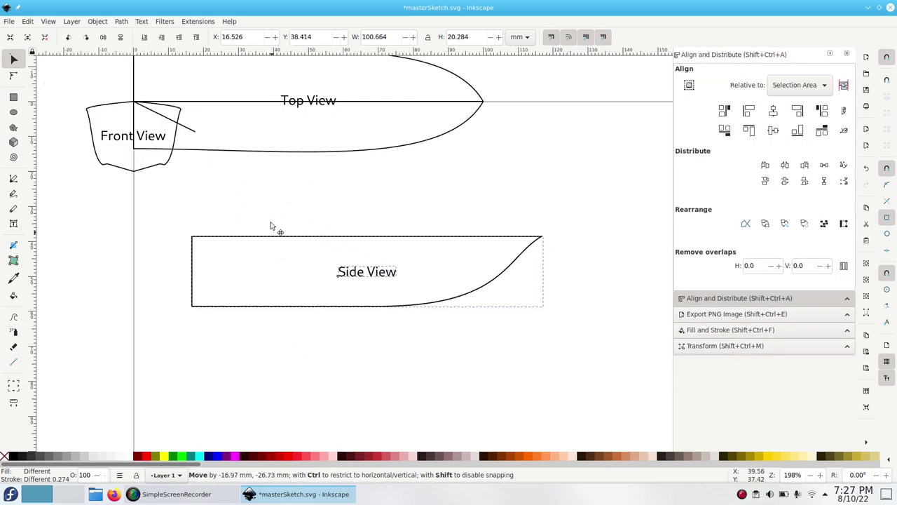
{"action": "left_click_drag", "start_coordinate": [272, 224], "coordinate": [217, 116]}
{"action": "left_click_drag", "start_coordinate": [213, 108], "coordinate": [205, 111]}
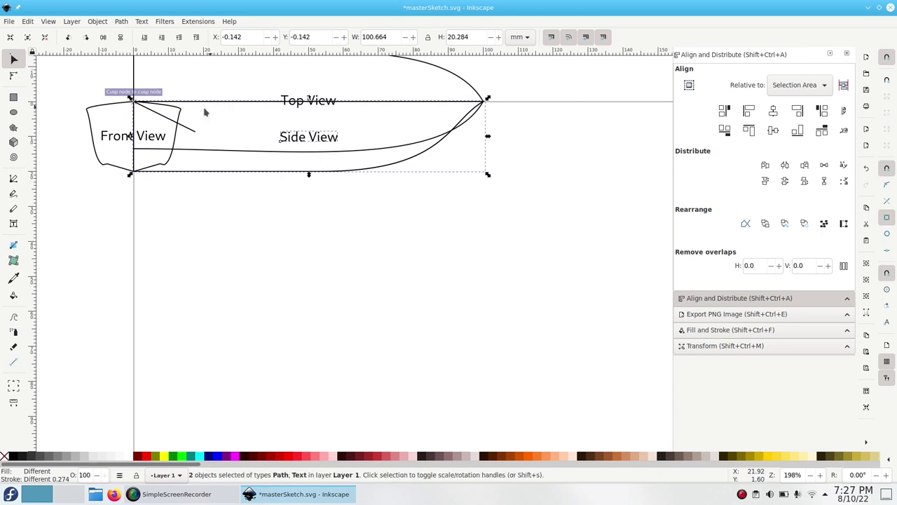
{"action": "left_click", "coordinate": [401, 258]}
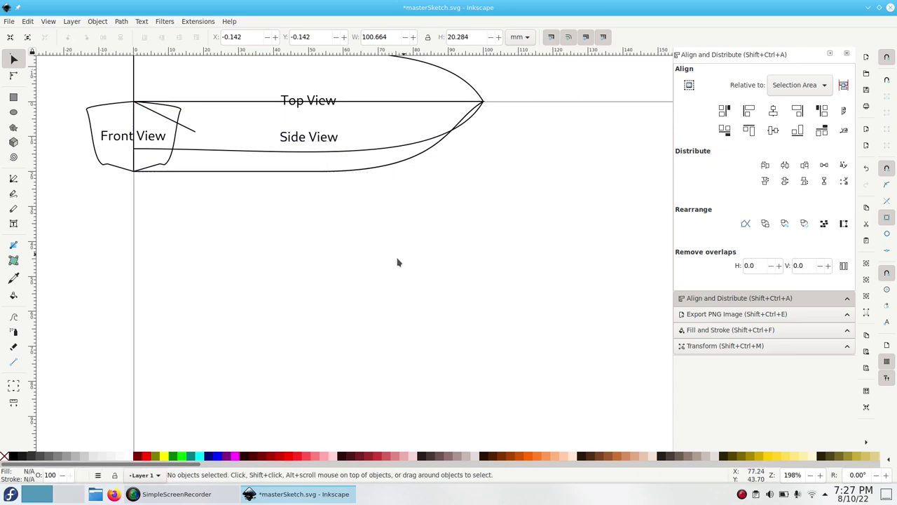
Save the sketch through the File menu.
{"action": "scroll", "coordinate": [334, 266], "scroll_direction": "up", "scroll_amount": 3}
{"action": "left_click", "coordinate": [9, 22]}
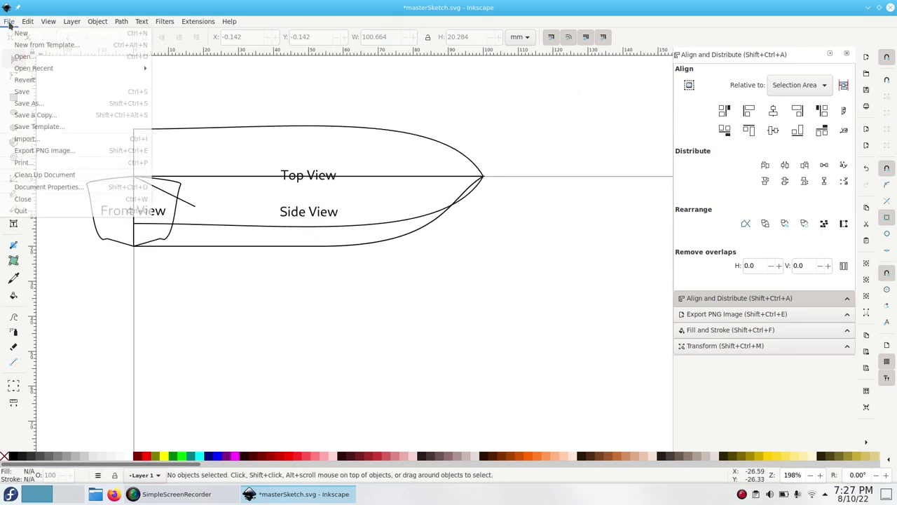
{"action": "left_click", "coordinate": [32, 91]}
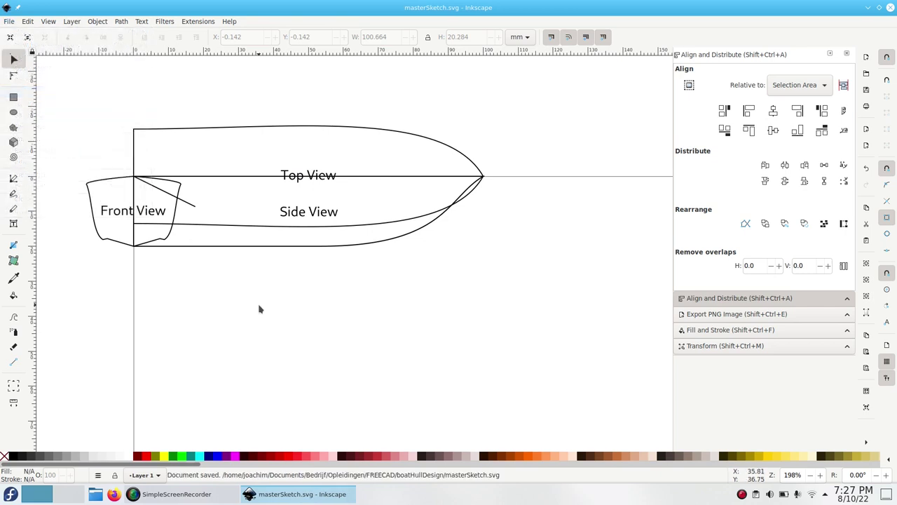
{"action": "scroll", "coordinate": [293, 301], "scroll_direction": "down", "scroll_amount": 1}
{"action": "scroll", "coordinate": [293, 301], "scroll_direction": "right", "scroll_amount": 1}
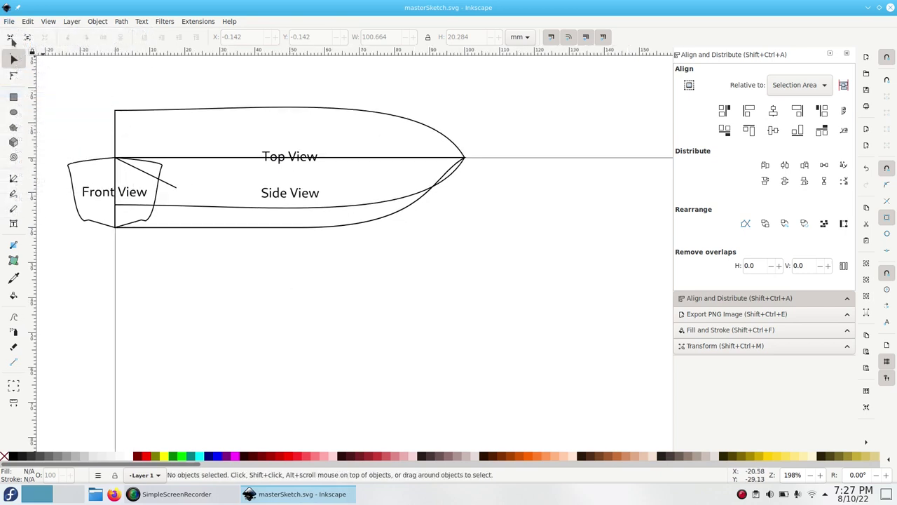
{"action": "left_click", "coordinate": [9, 22]}
With Save As, replace the file name with frontView.svg and save it in boatHullDesign.
{"action": "left_click", "coordinate": [40, 103]}
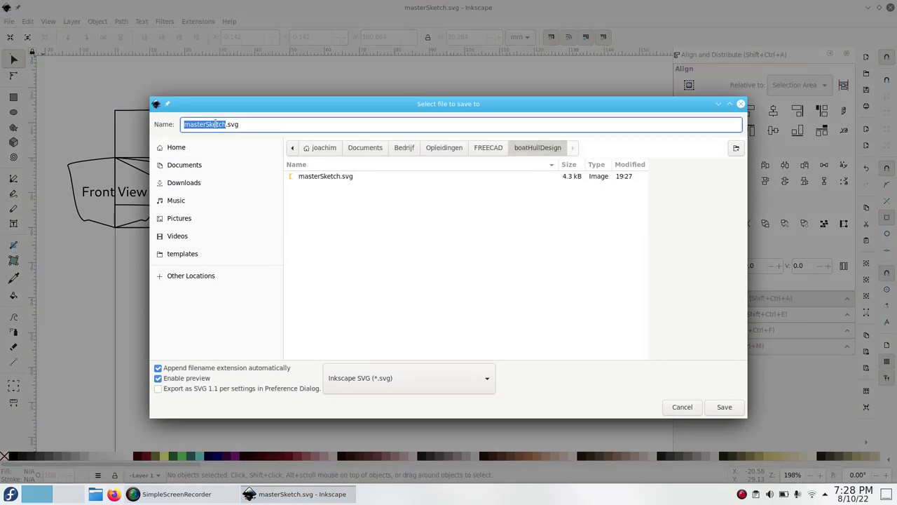
{"action": "left_click", "coordinate": [205, 125]}
{"action": "key", "text": "BackSpace"}
{"action": "key", "text": "BackSpace"}
{"action": "key", "text": "BackSpace"}
{"action": "key", "text": "BackSpace"}
{"action": "key", "text": "BackSpace"}
{"action": "key", "text": "BackSpace"}
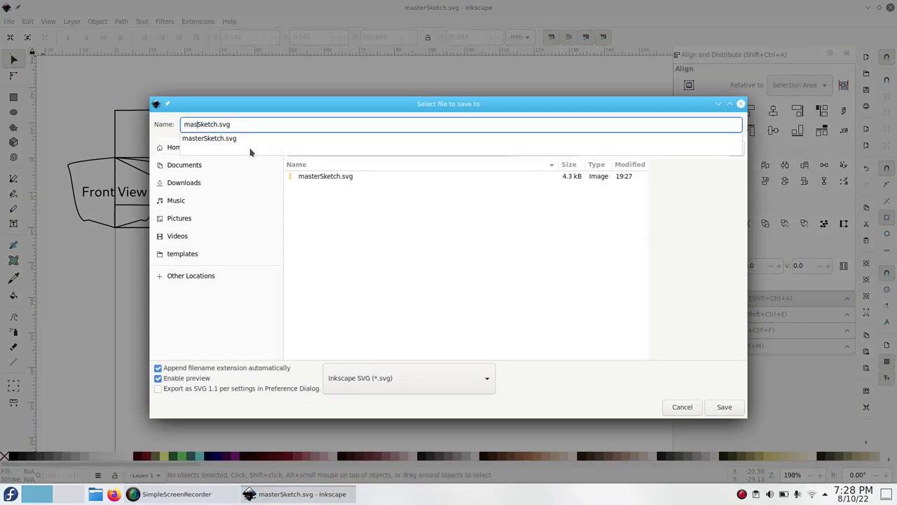
{"action": "key", "text": "Delete"}
{"action": "key", "text": "Delete"}
{"action": "key", "text": "Delete"}
{"action": "key", "text": "Delete"}
{"action": "key", "text": "Delete"}
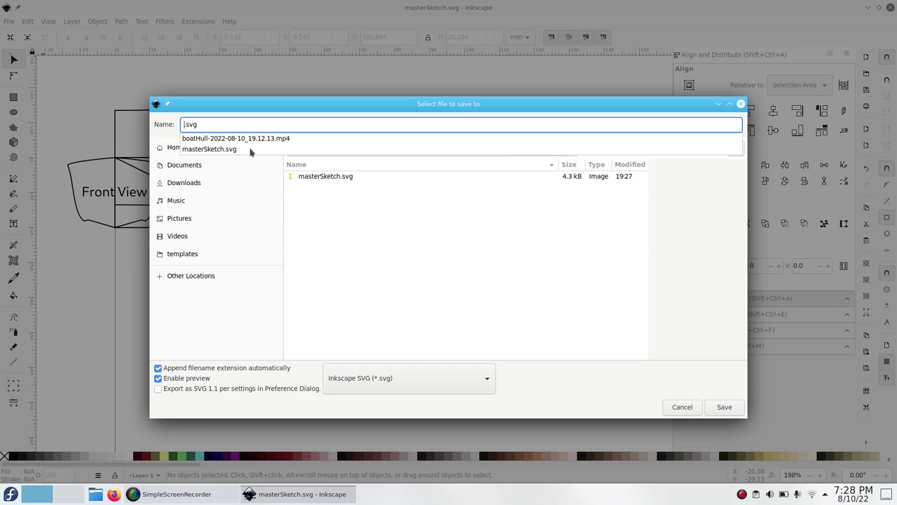
{"action": "type", "text": "frontView"}
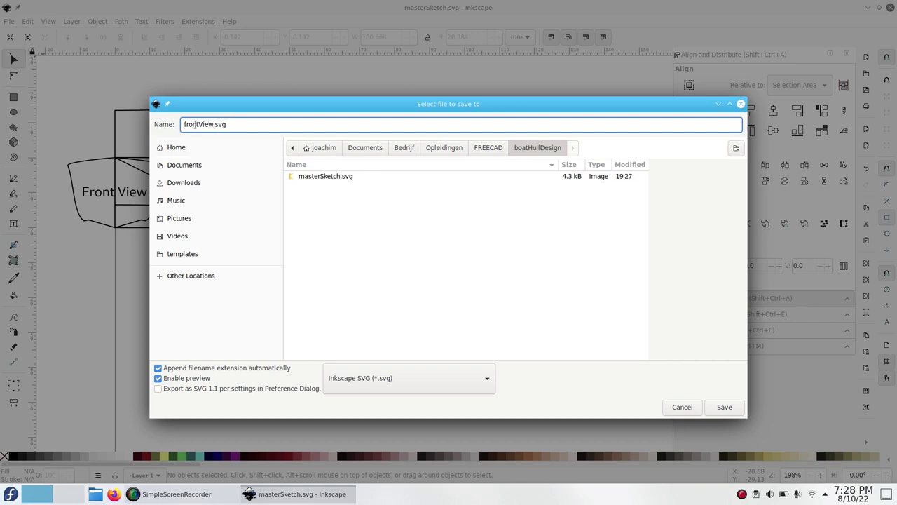
{"action": "left_click", "coordinate": [714, 409]}
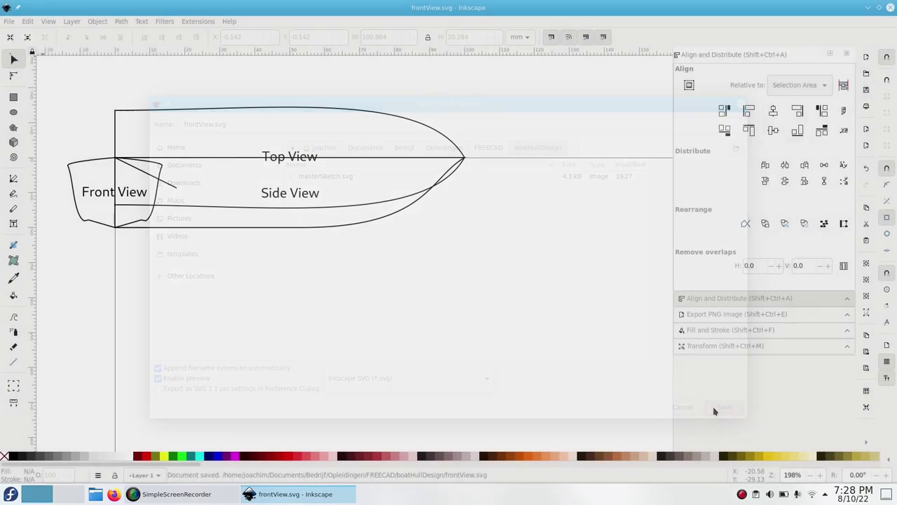
Delete every object except the Front View cross-section outline and save frontView.svg.
{"action": "key", "text": "ctrl+a"}
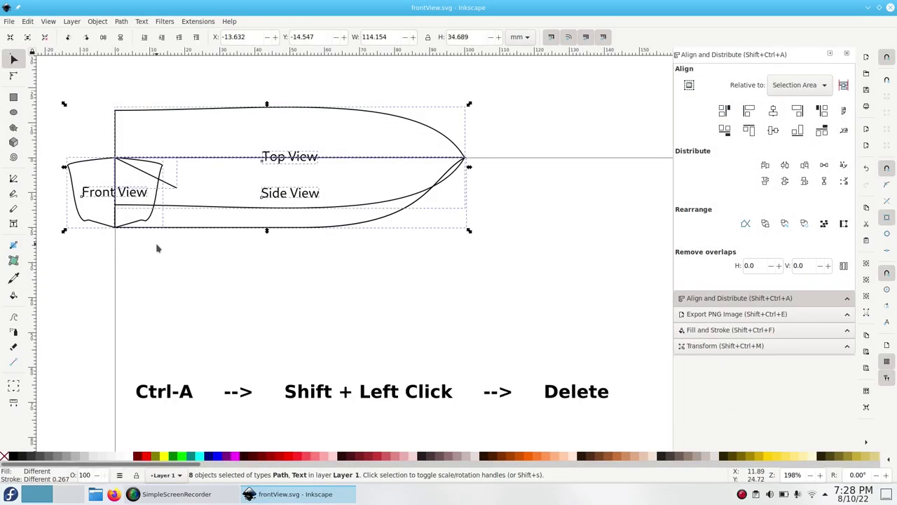
{"action": "left_click", "coordinate": [86, 166], "text": "shift"}
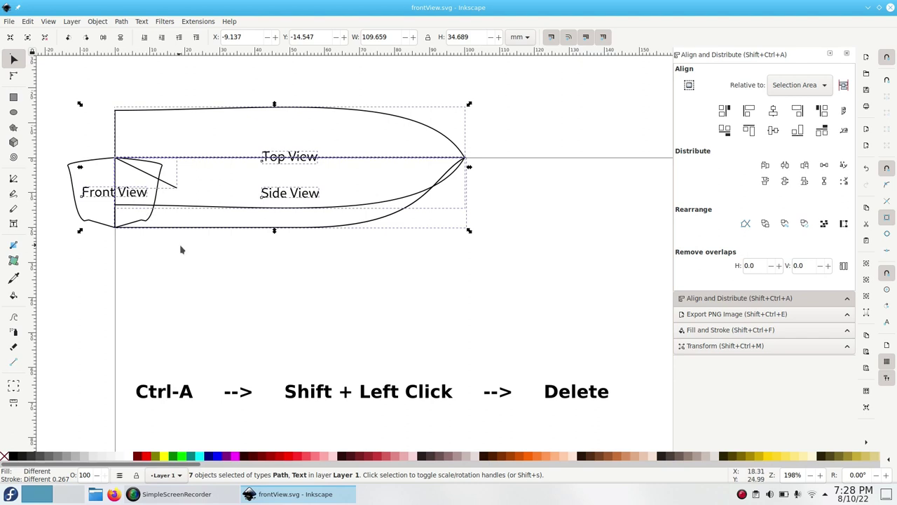
{"action": "key", "text": "Delete"}
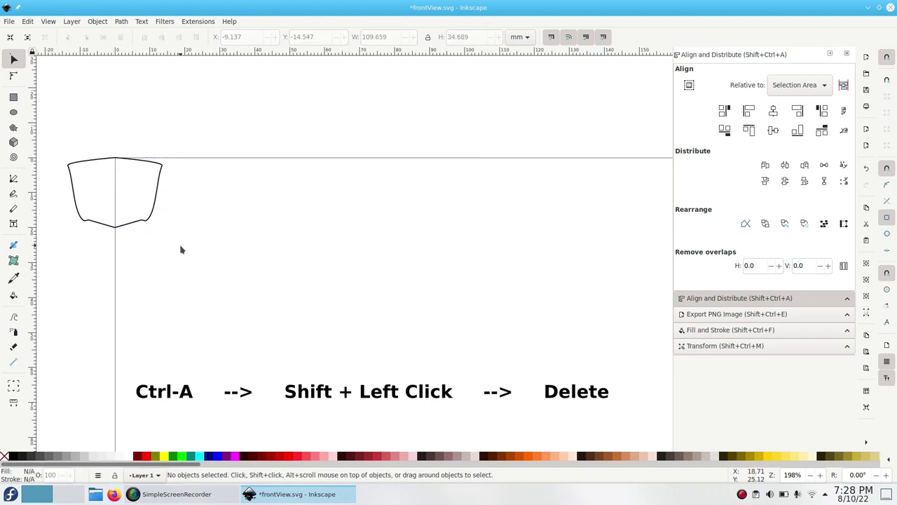
{"action": "left_click", "coordinate": [9, 21]}
{"action": "left_click", "coordinate": [35, 93]}
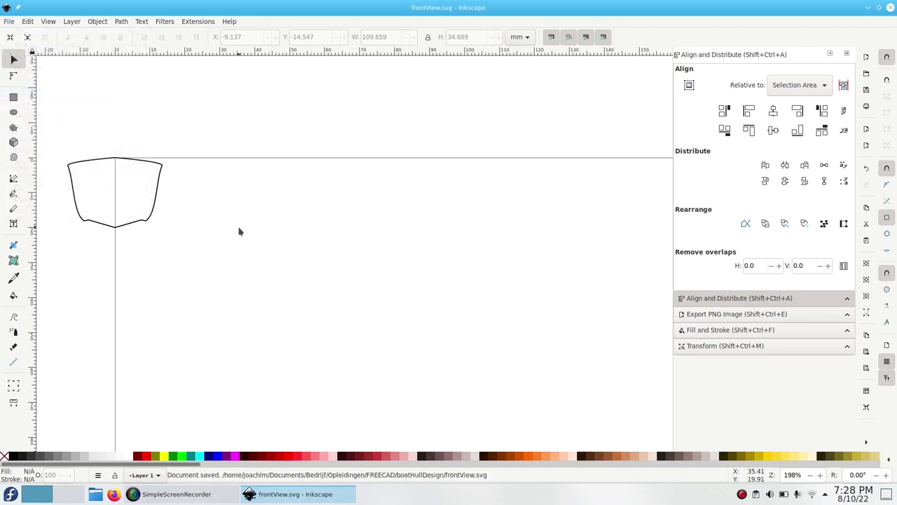
{"action": "scroll", "coordinate": [239, 231], "scroll_direction": "left", "scroll_amount": 3, "text": "shift"}
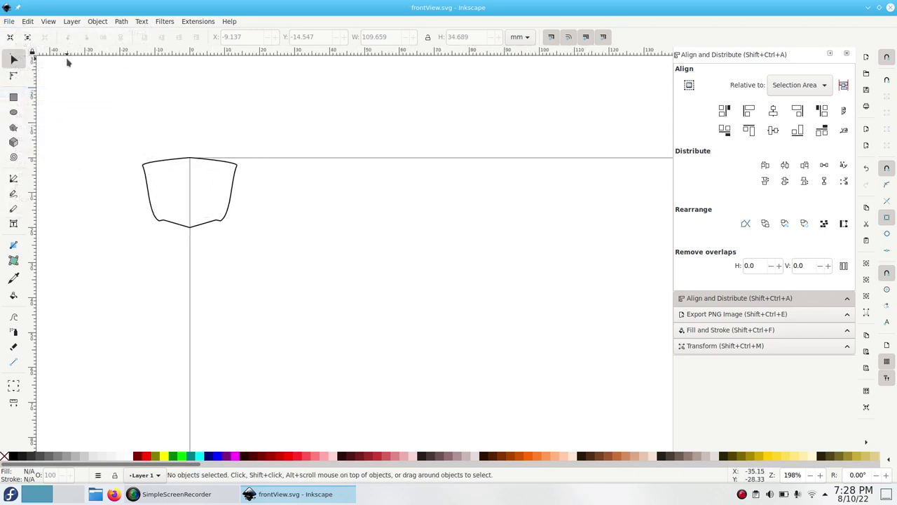
{"action": "left_click", "coordinate": [9, 21]}
Reopen masterSketch.svg from Open Recent and bring up Save As for a new name.
{"action": "mouse_move", "coordinate": [125, 69]}
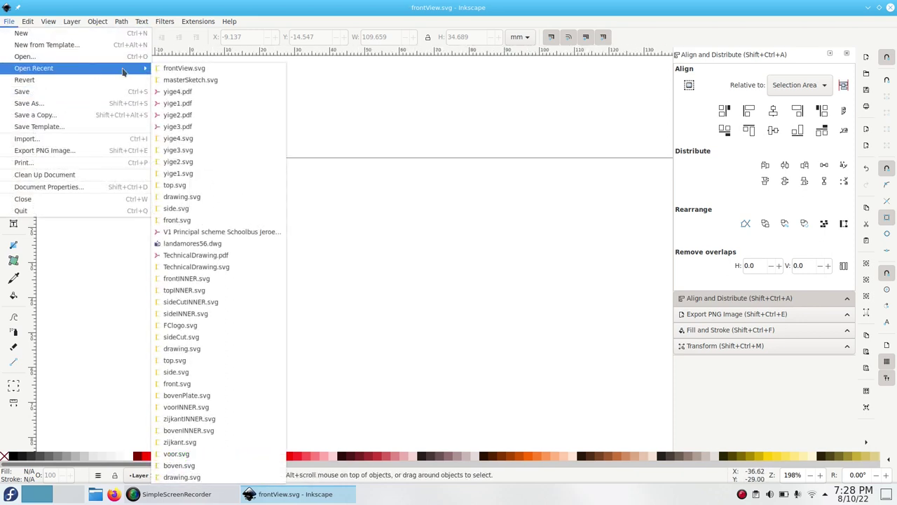
{"action": "left_click", "coordinate": [188, 80]}
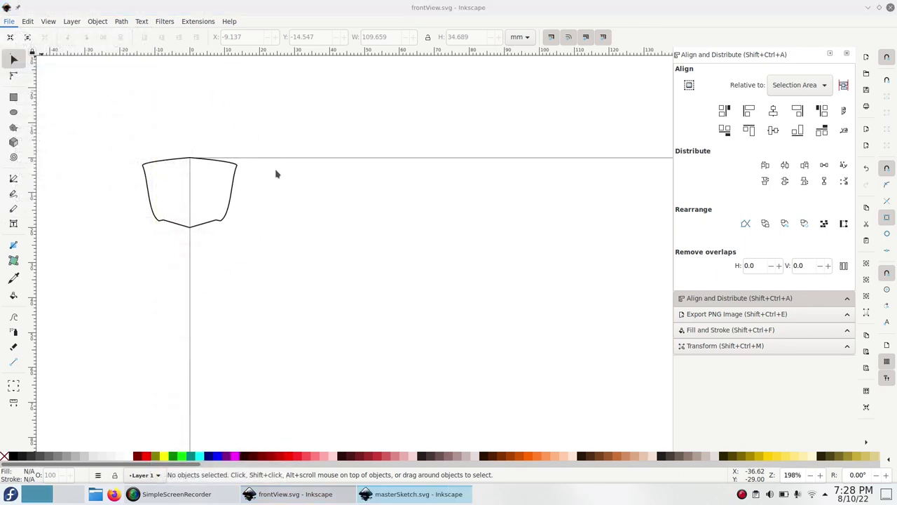
{"action": "left_click", "coordinate": [9, 22]}
{"action": "left_click", "coordinate": [40, 104]}
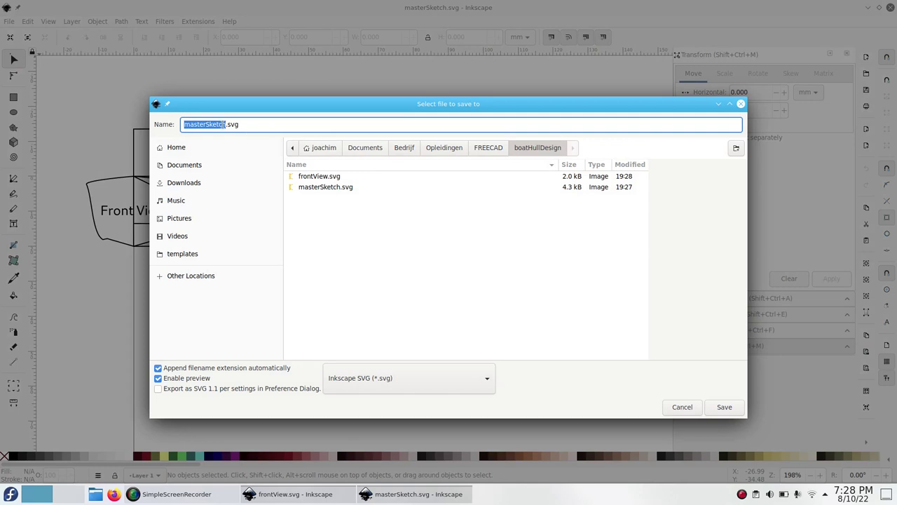
Save the copy under the new name topView.svg in the boatHullDesign folder.
{"action": "left_click", "coordinate": [224, 124]}
{"action": "key", "text": "BackSpace"}
{"action": "key", "text": "BackSpace"}
{"action": "key", "text": "BackSpace"}
{"action": "key", "text": "BackSpace"}
{"action": "key", "text": "BackSpace"}
{"action": "key", "text": "BackSpace"}
{"action": "key", "text": "BackSpace"}
{"action": "key", "text": "BackSpace"}
{"action": "key", "text": "BackSpace"}
{"action": "key", "text": "BackSpace"}
{"action": "key", "text": "BackSpace"}
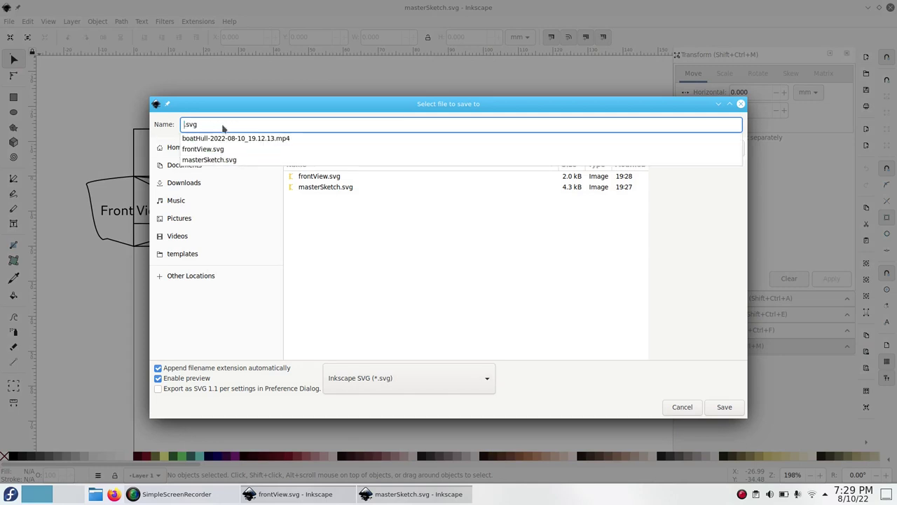
{"action": "type", "text": "topView"}
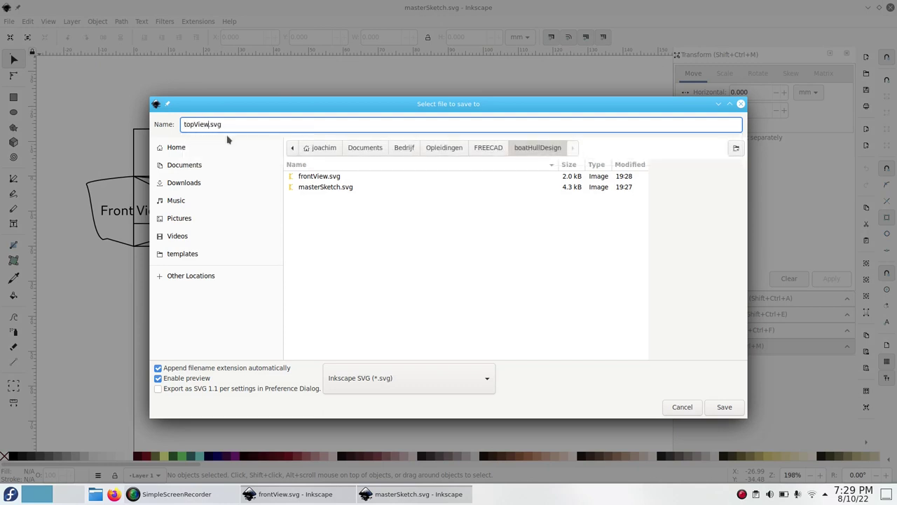
{"action": "left_click", "coordinate": [725, 407]}
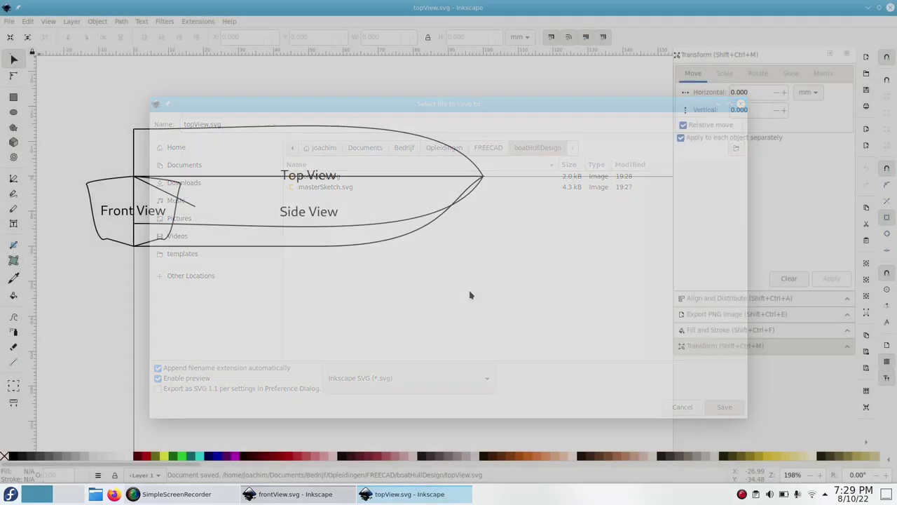
Delete everything except the top-view hull outline and save topView.svg.
{"action": "key", "text": "ctrl+a"}
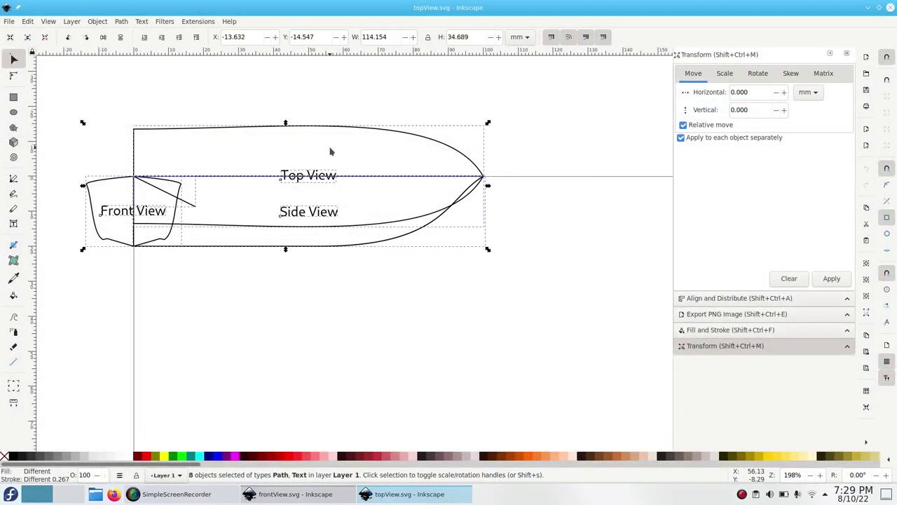
{"action": "left_click", "coordinate": [368, 132], "text": "shift"}
{"action": "key", "text": "Delete"}
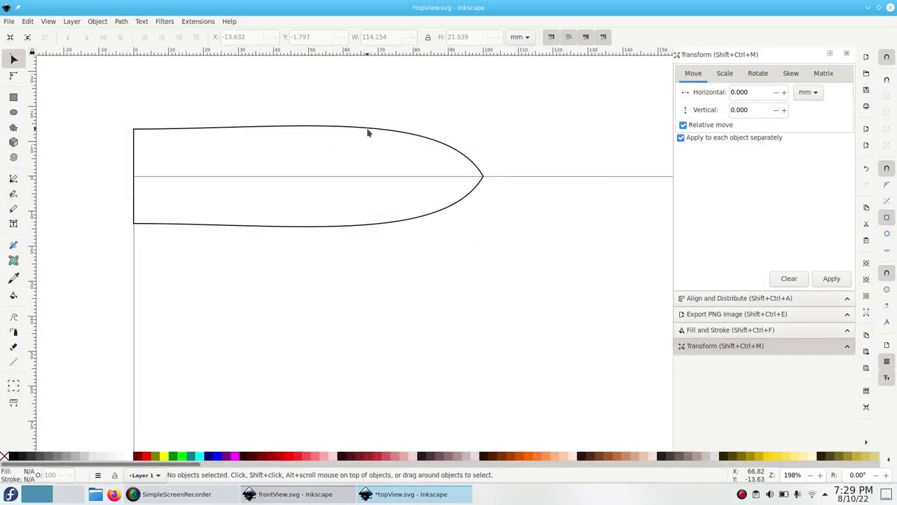
{"action": "key", "text": "ctrl+s"}
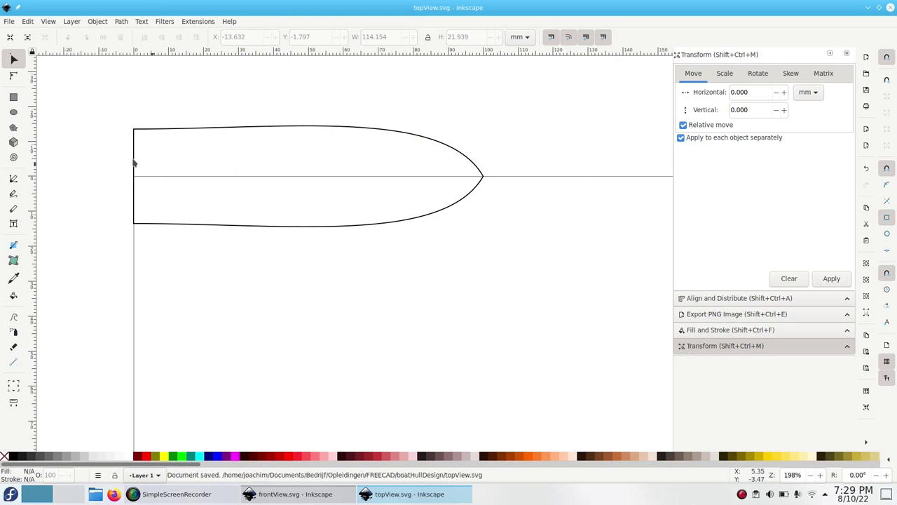
Save the current document, reopen masterSketch.svg from recent files, and start saving a new copy.
{"action": "left_click", "coordinate": [10, 21]}
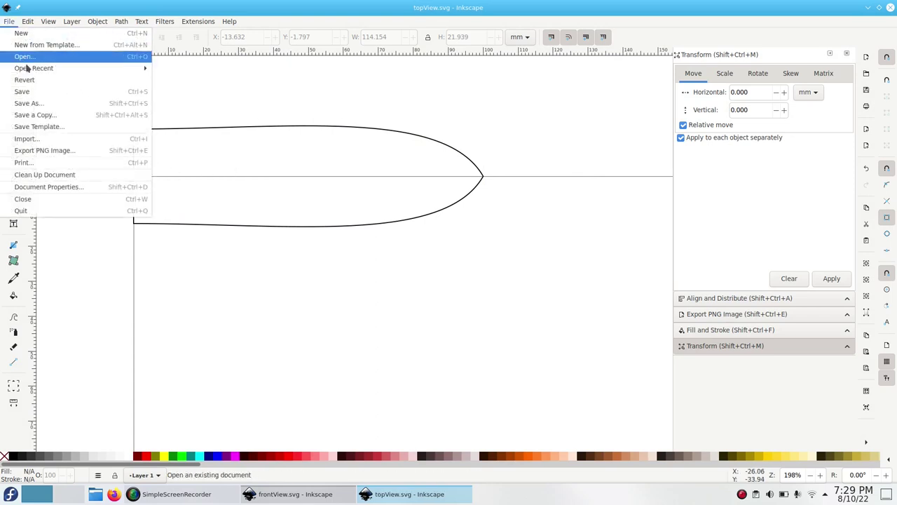
{"action": "left_click", "coordinate": [34, 91]}
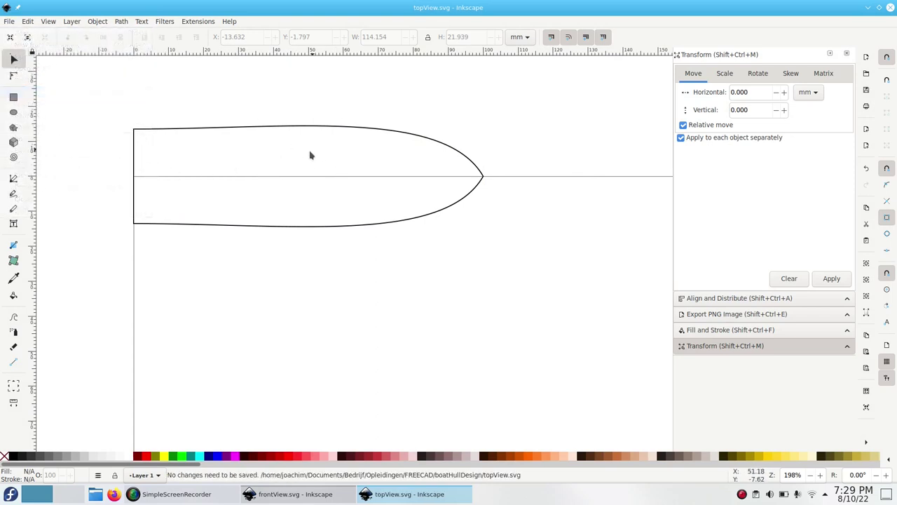
{"action": "left_click", "coordinate": [9, 22]}
{"action": "mouse_move", "coordinate": [119, 68]}
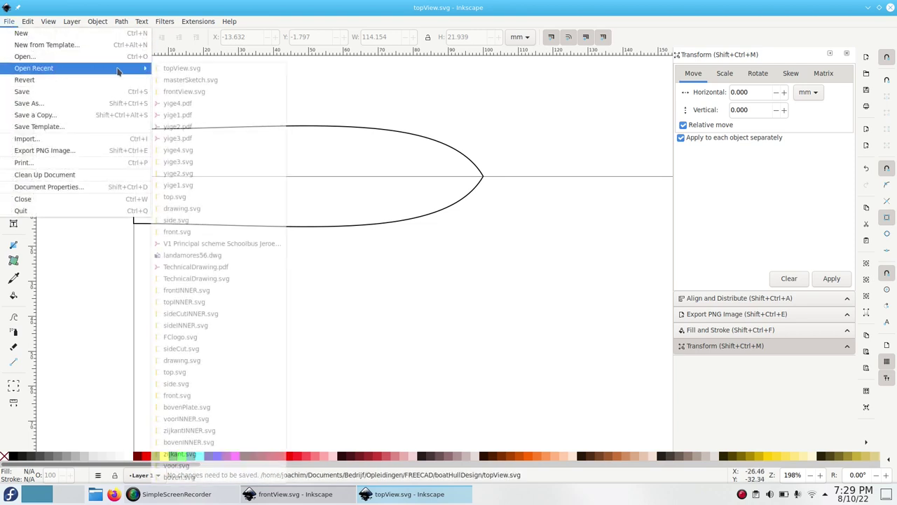
{"action": "left_click", "coordinate": [181, 80]}
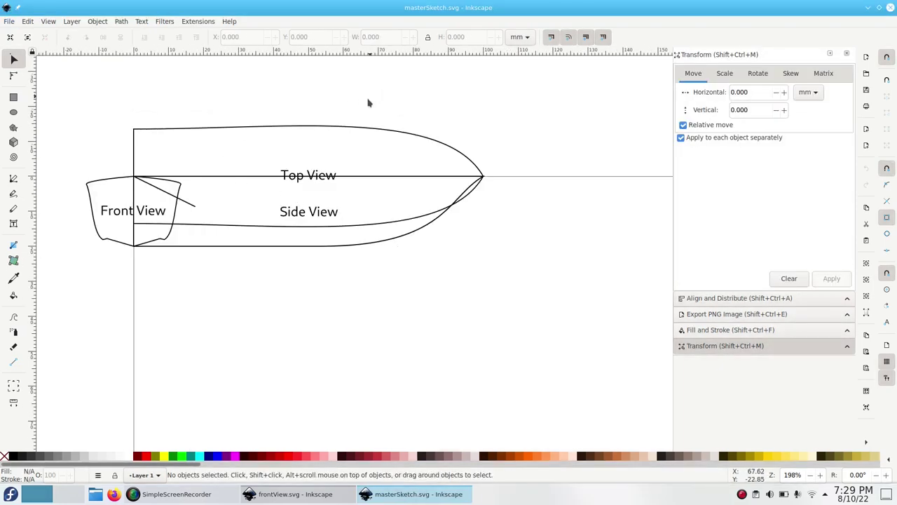
{"action": "left_click", "coordinate": [9, 21]}
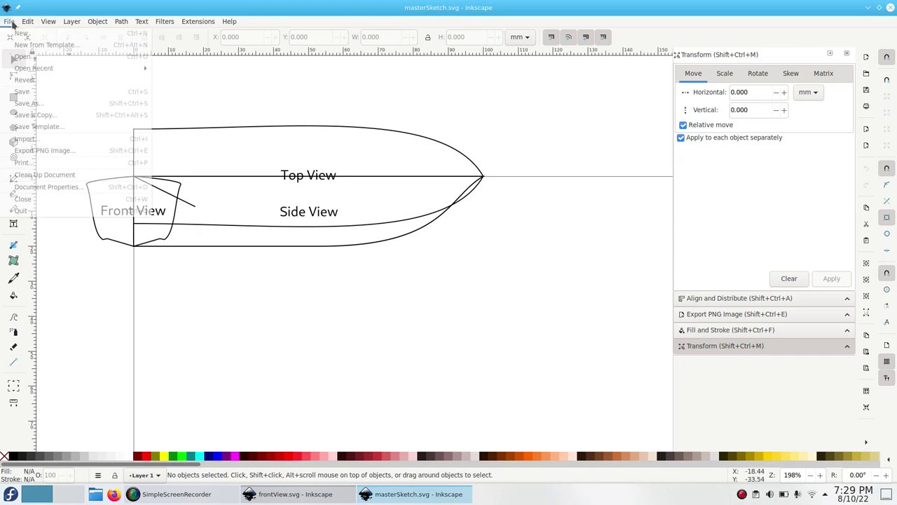
{"action": "left_click", "coordinate": [40, 103]}
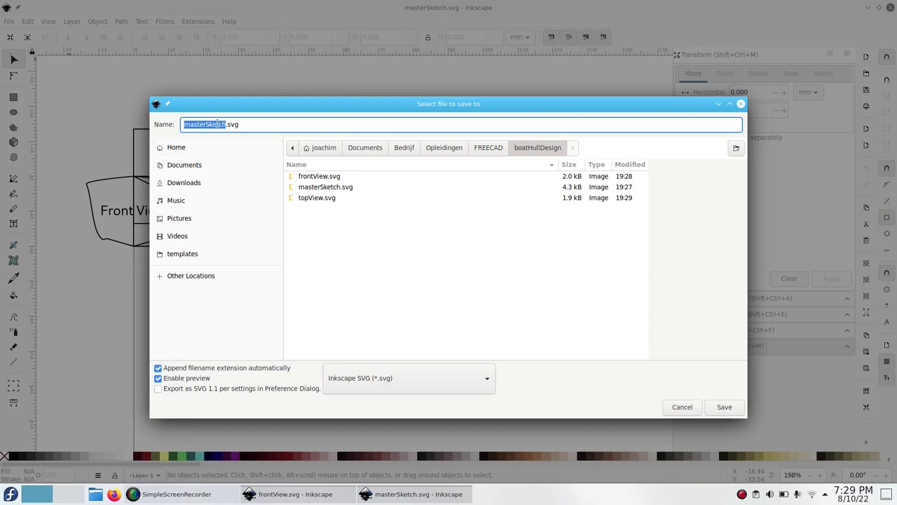
Save the copy as sideView.svg, delete everything but the side outline, and save.
{"action": "type", "text": "sideView"}
{"action": "left_click", "coordinate": [732, 406]}
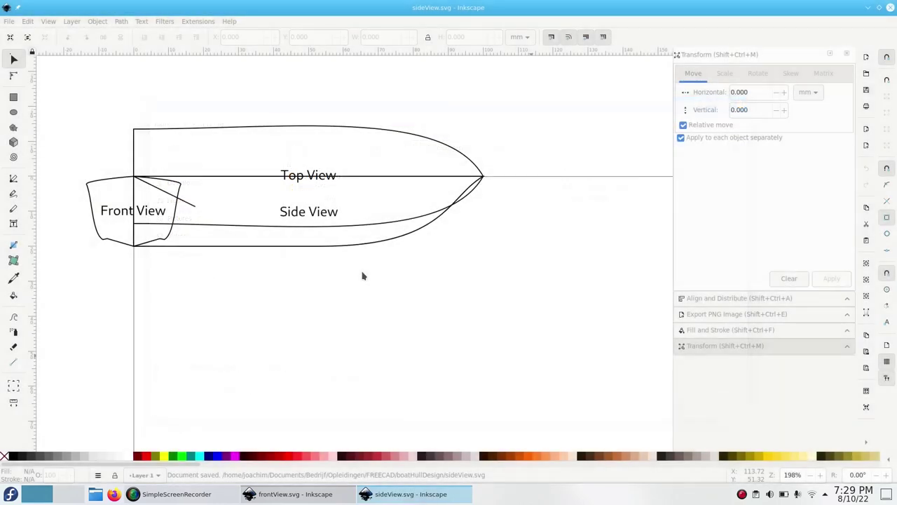
{"action": "key", "text": "ctrl+a"}
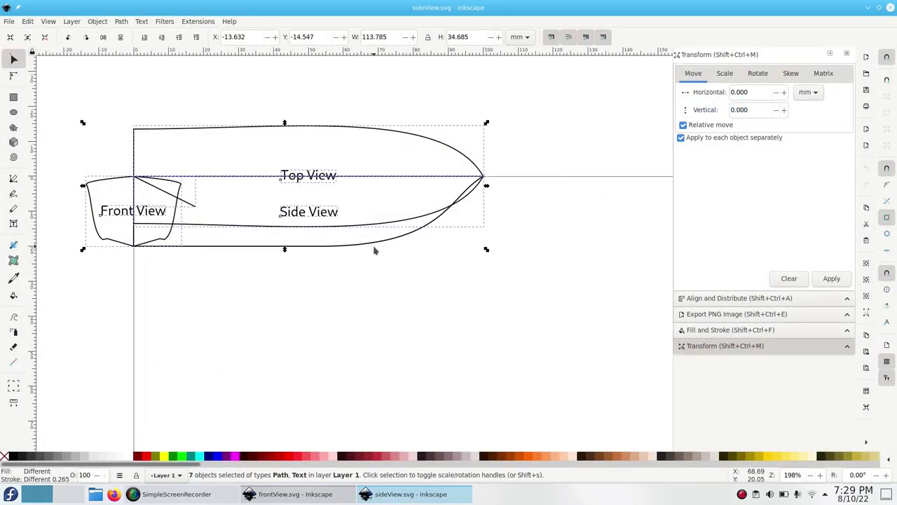
{"action": "key", "text": "Delete"}
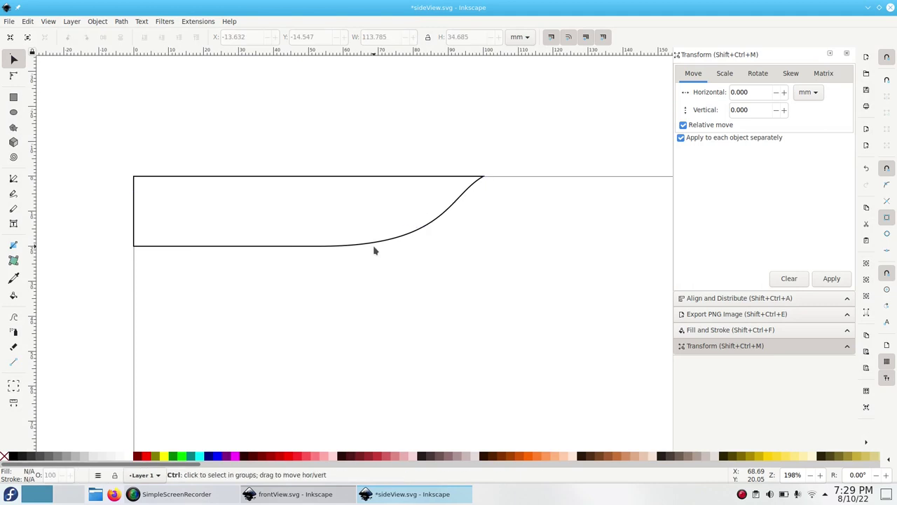
{"action": "key", "text": "ctrl+s"}
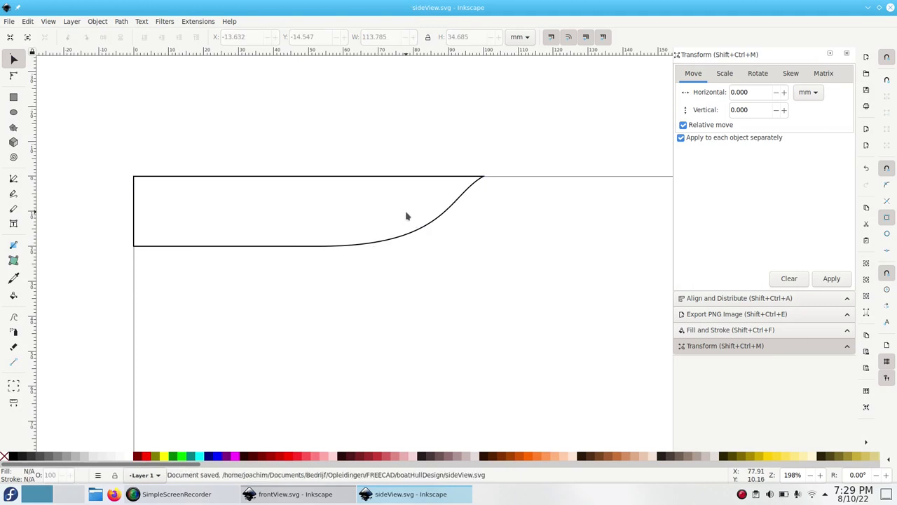
Bend the side outline's straight top edge into an upward curve bulging toward the bow, then save.
{"action": "left_click", "coordinate": [441, 183]}
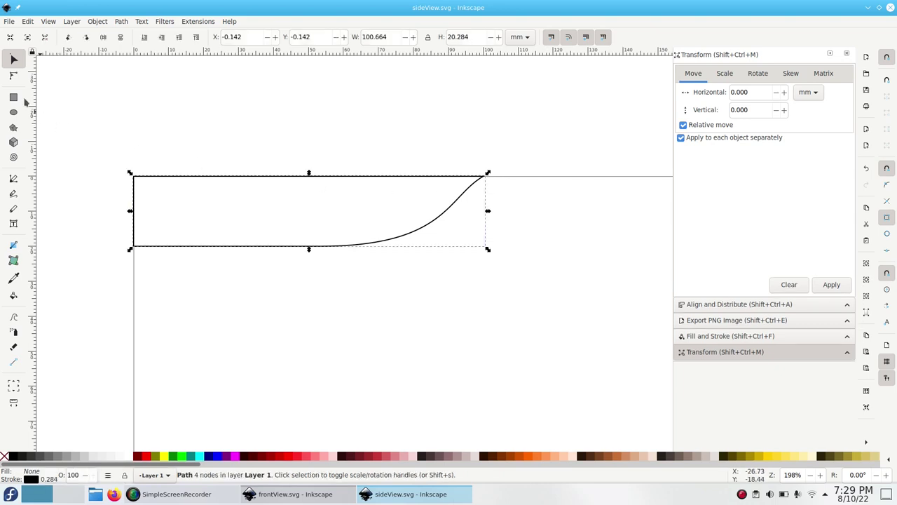
{"action": "left_click", "coordinate": [14, 76]}
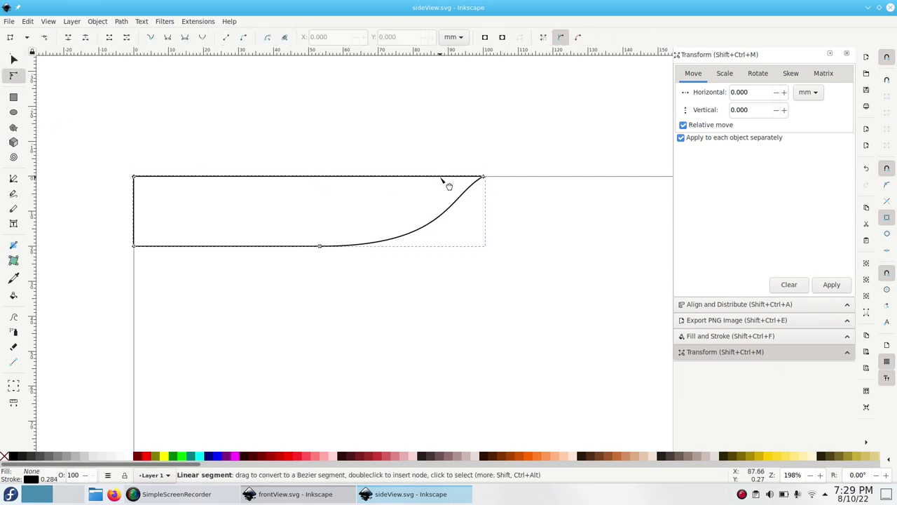
{"action": "left_click_drag", "start_coordinate": [444, 184], "coordinate": [437, 180]}
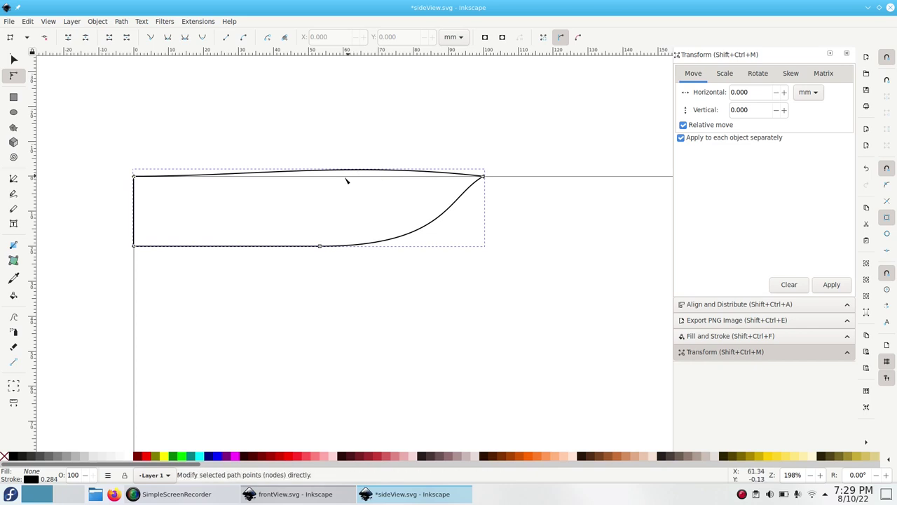
{"action": "left_click", "coordinate": [249, 175]}
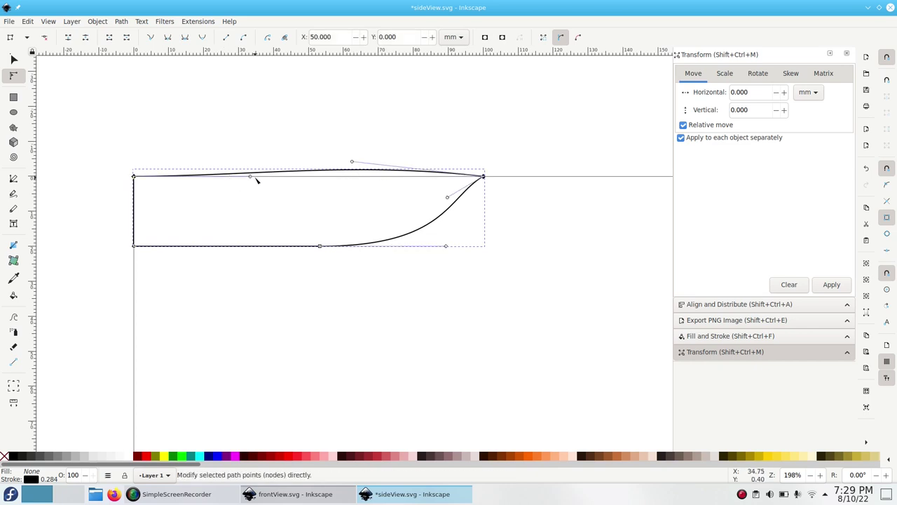
{"action": "left_click_drag", "start_coordinate": [253, 179], "coordinate": [286, 178]}
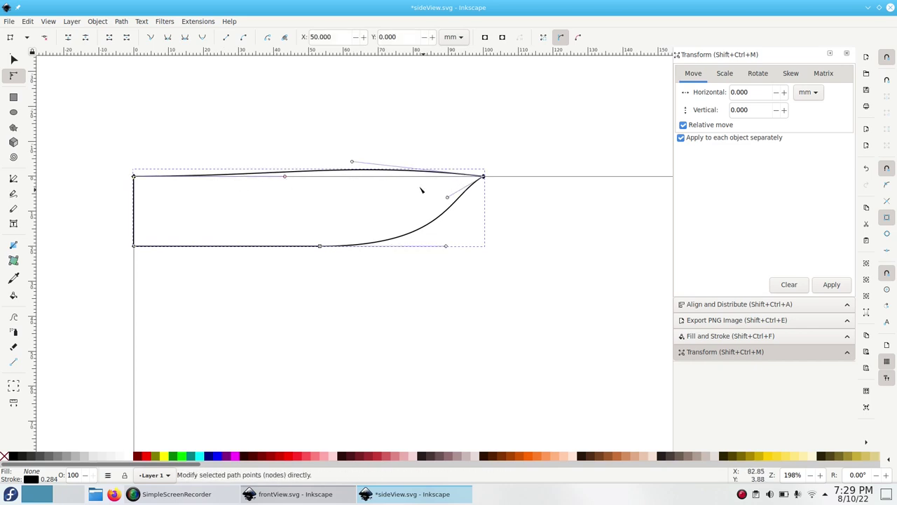
{"action": "left_click", "coordinate": [19, 63]}
{"action": "left_click", "coordinate": [300, 209]}
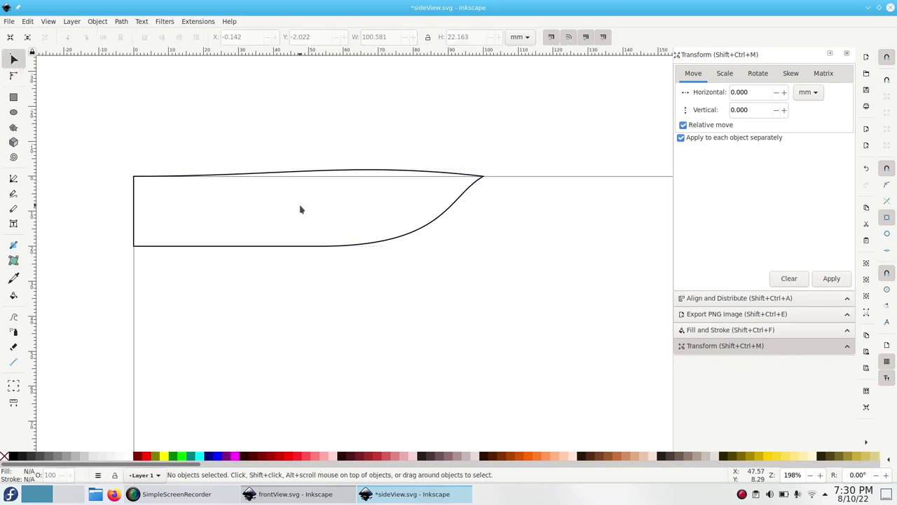
{"action": "key", "text": "ctrl+s"}
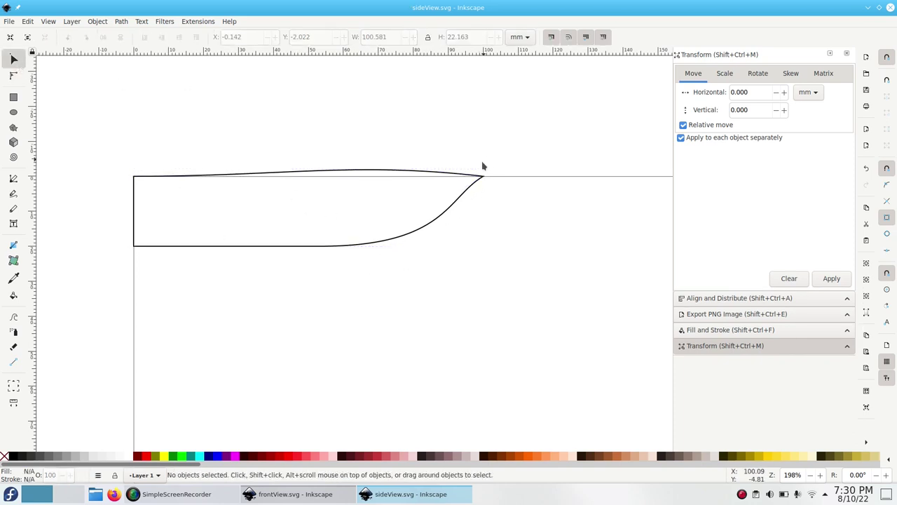
Save, then paste the reshaped side outline into masterSketch.svg aligned to the bow point.
{"action": "left_click", "coordinate": [10, 21]}
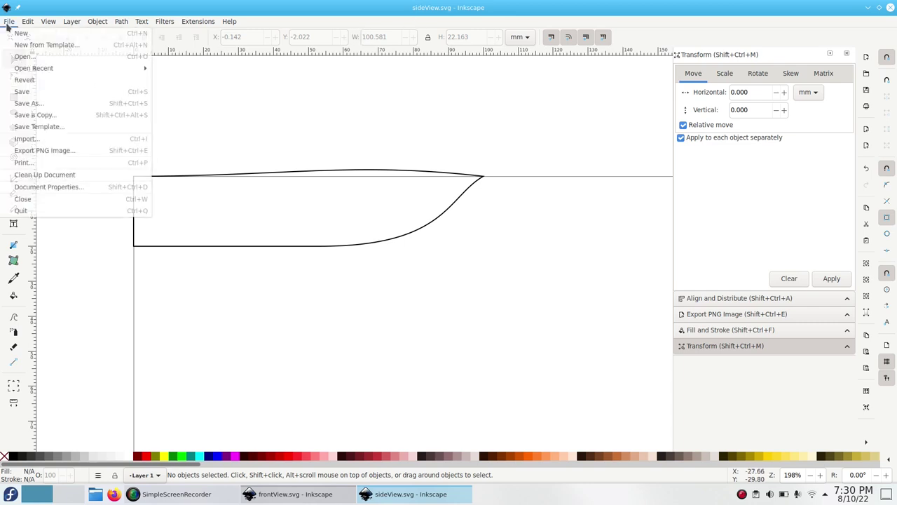
{"action": "left_click", "coordinate": [32, 90]}
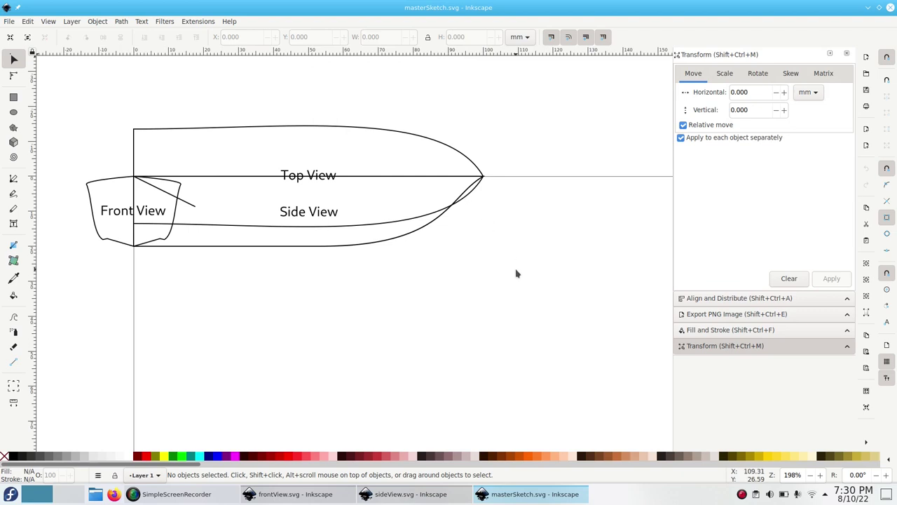
{"action": "key", "text": "ctrl+v"}
{"action": "left_click_drag", "start_coordinate": [546, 244], "coordinate": [339, 180]}
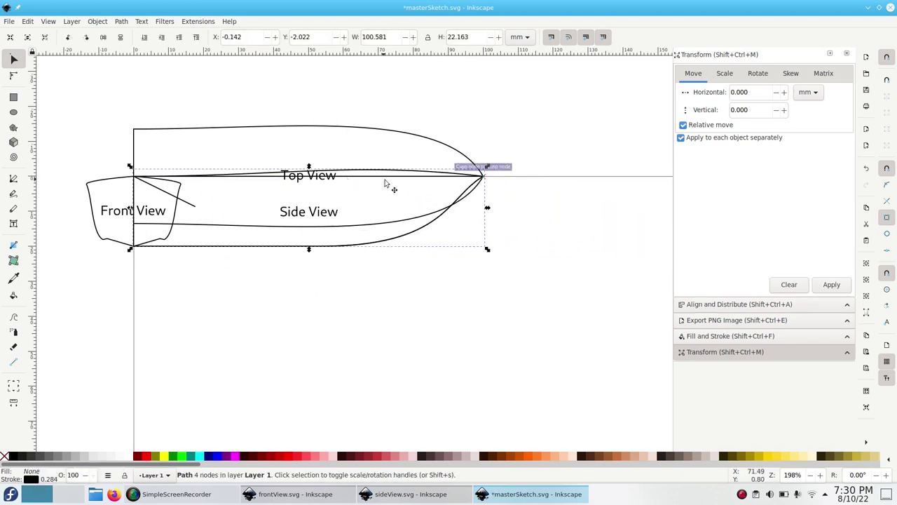
Check the 4-node side outline, then save and close masterSketch.svg.
{"action": "key", "text": "Tab"}
{"action": "key", "text": "Escape"}
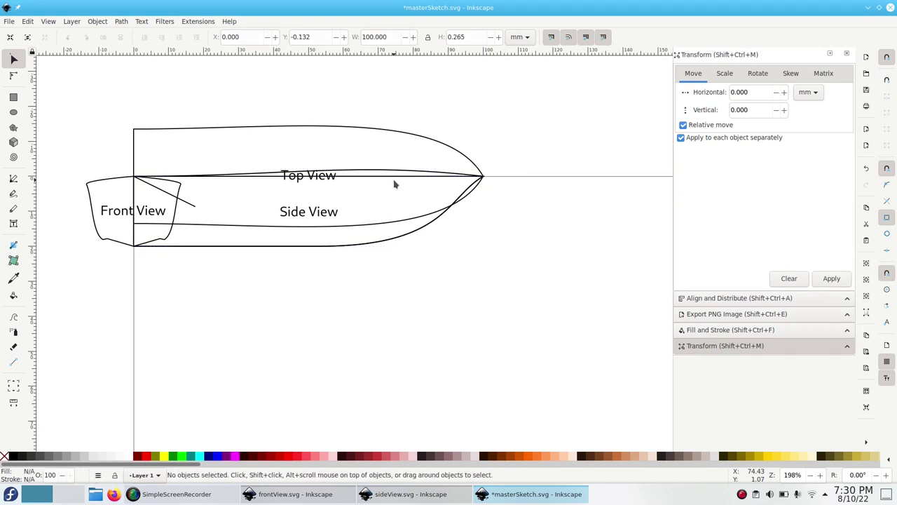
{"action": "left_click", "coordinate": [449, 191]}
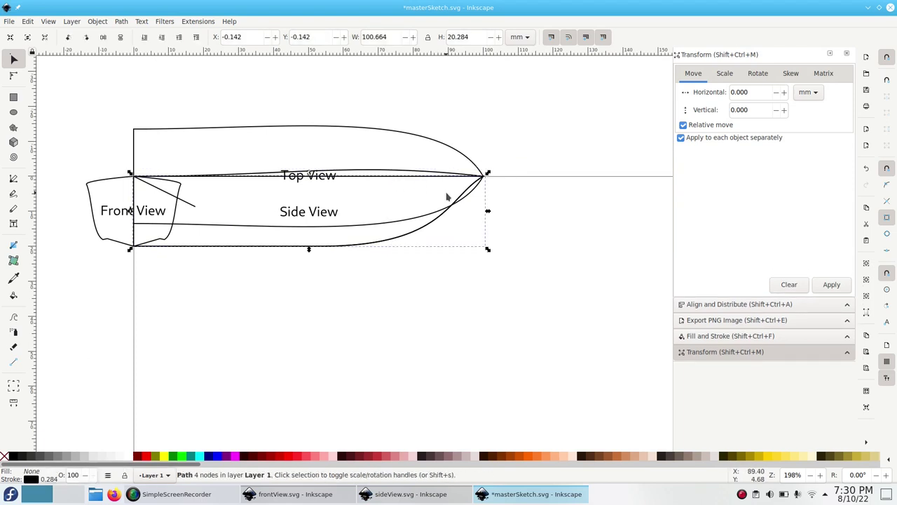
{"action": "key", "text": "Escape"}
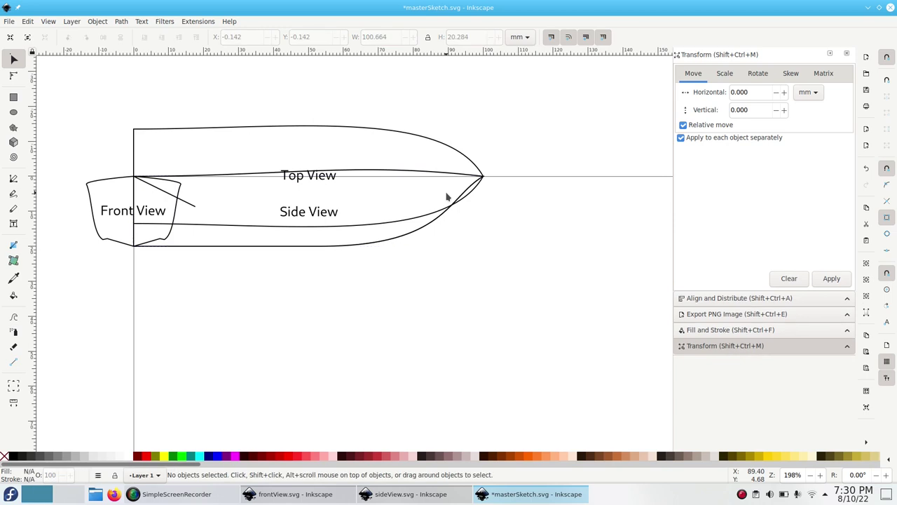
{"action": "left_click", "coordinate": [10, 21]}
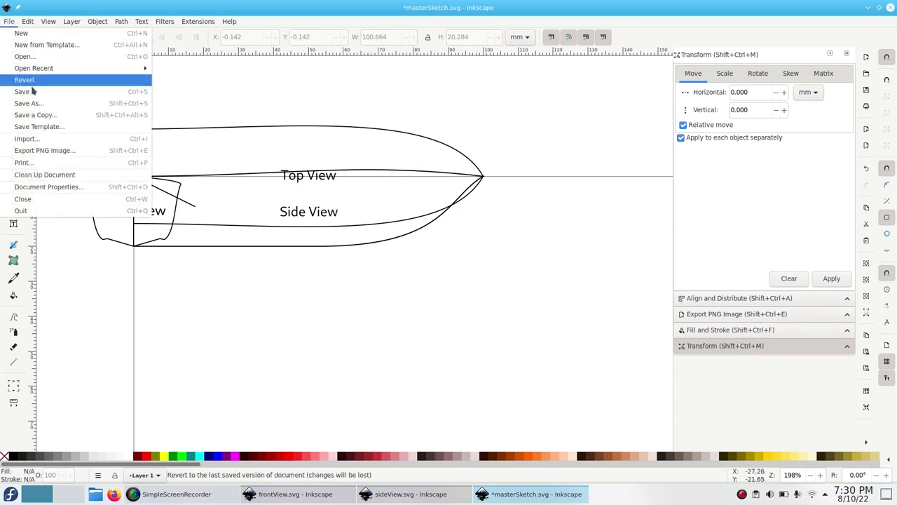
{"action": "left_click", "coordinate": [32, 91]}
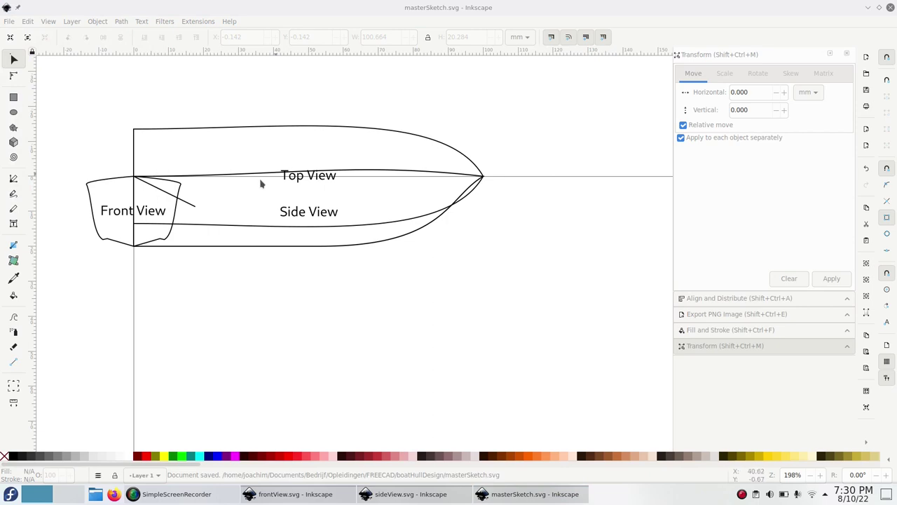
{"action": "key", "text": "ctrl+w"}
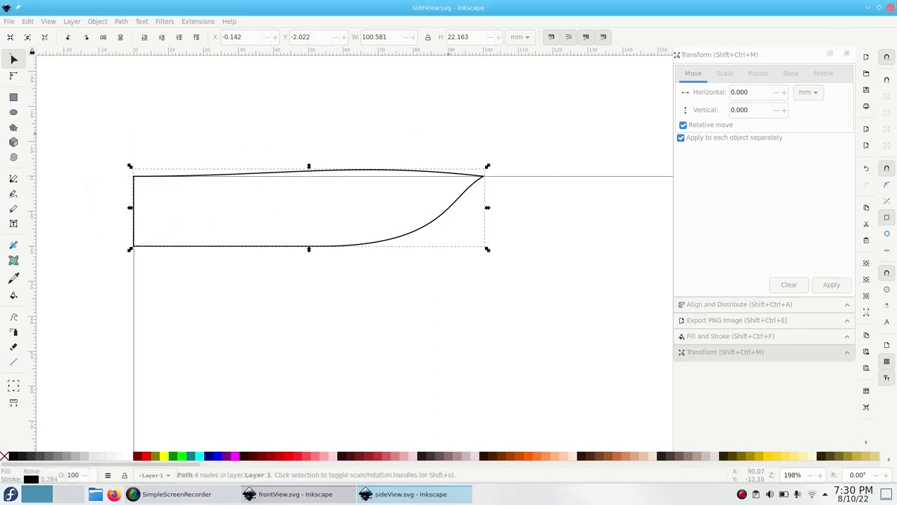
Close the side and front view Inkscape documents and launch FreeCAD.
{"action": "key", "text": "ctrl+w"}
{"action": "left_click", "coordinate": [891, 7]}
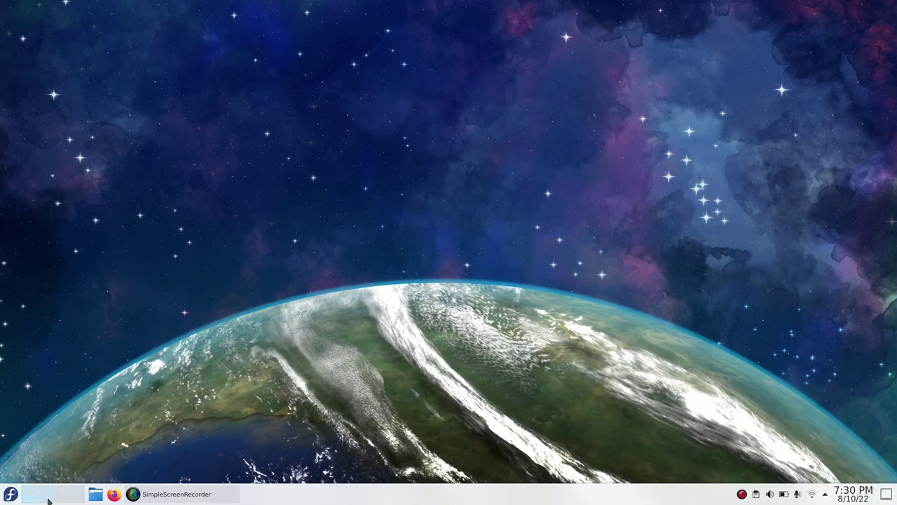
{"action": "left_click", "coordinate": [11, 494]}
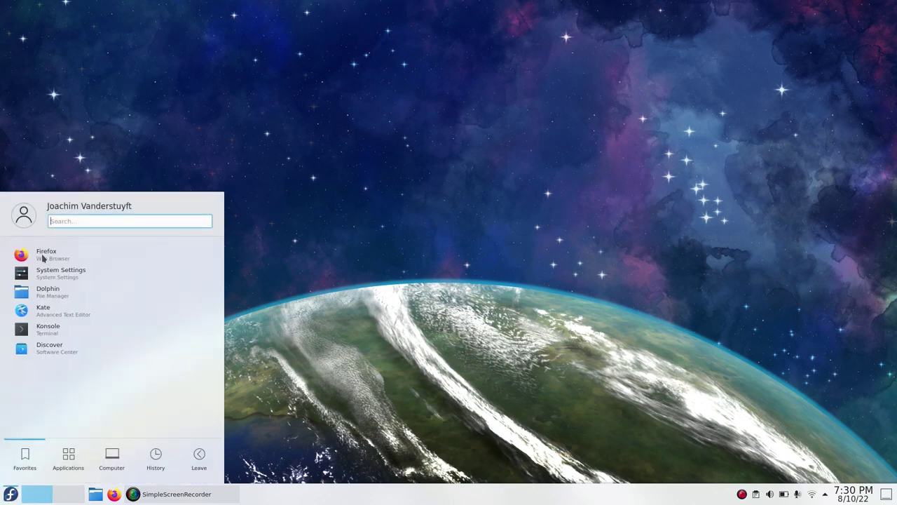
{"action": "type", "text": "fre"}
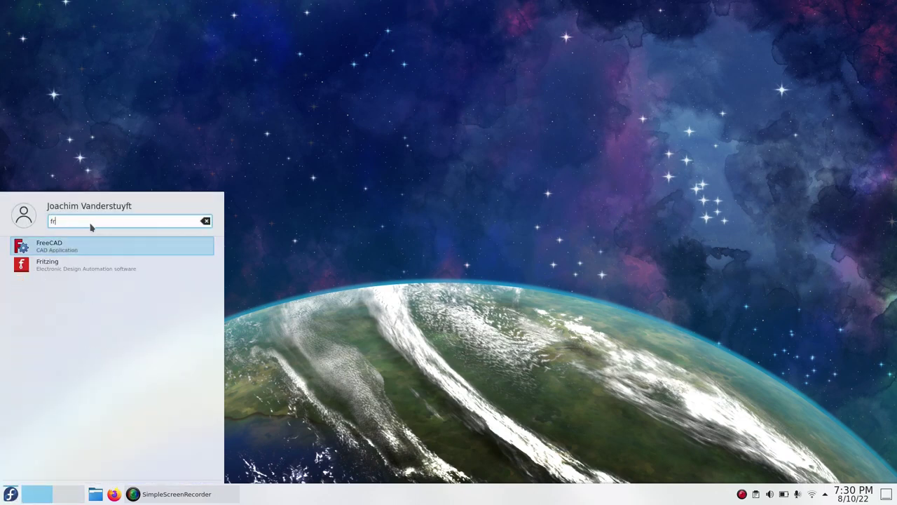
{"action": "left_click", "coordinate": [55, 247]}
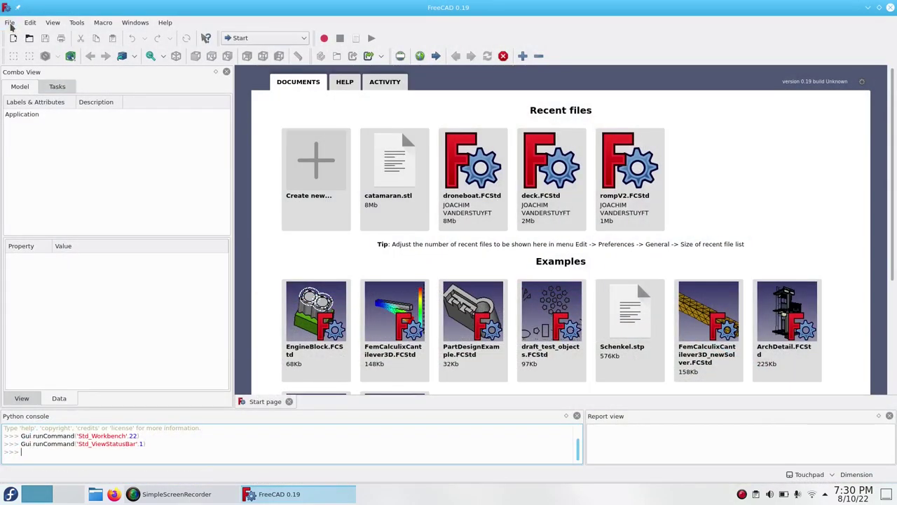
Create a new empty FreeCAD document.
{"action": "left_click", "coordinate": [10, 22]}
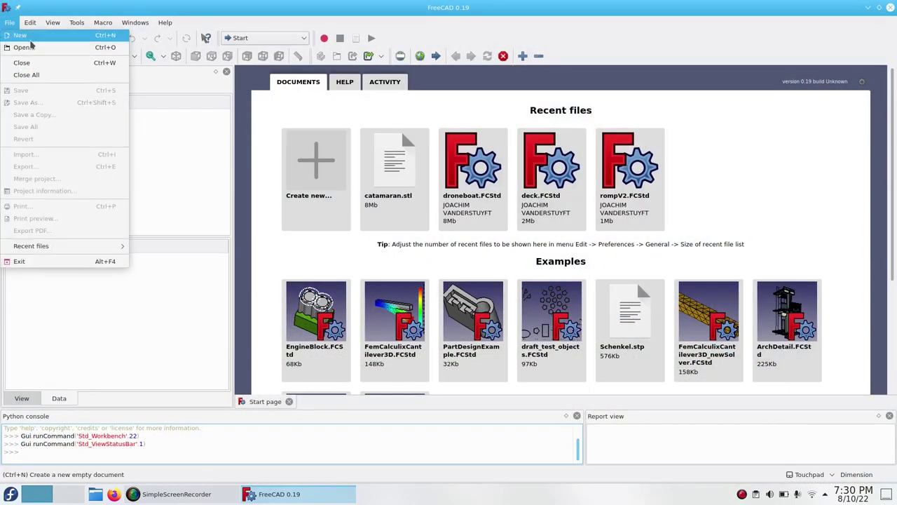
{"action": "left_click", "coordinate": [29, 36]}
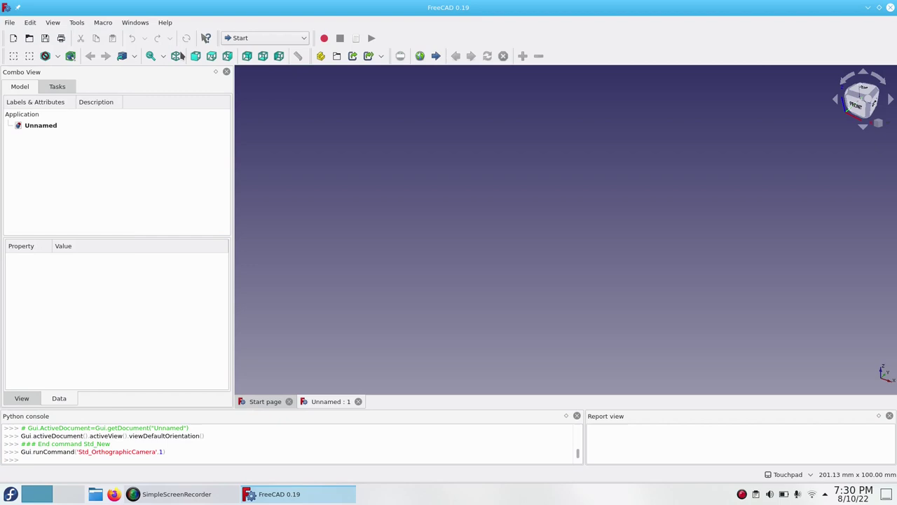
{"action": "left_click", "coordinate": [9, 23]}
Import frontView.svg, sideView.svg and topView.svg as SVG geometry to form the boat wireframe.
{"action": "left_click", "coordinate": [42, 154]}
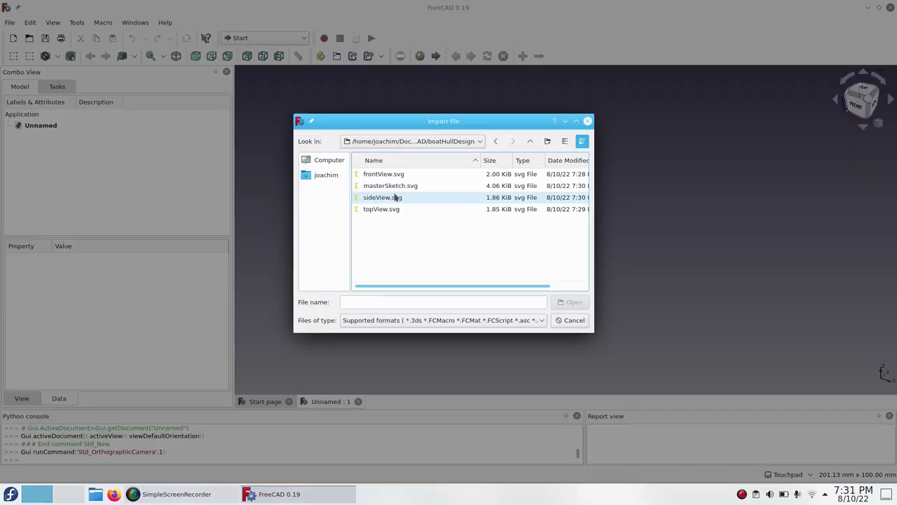
{"action": "left_click", "coordinate": [395, 176]}
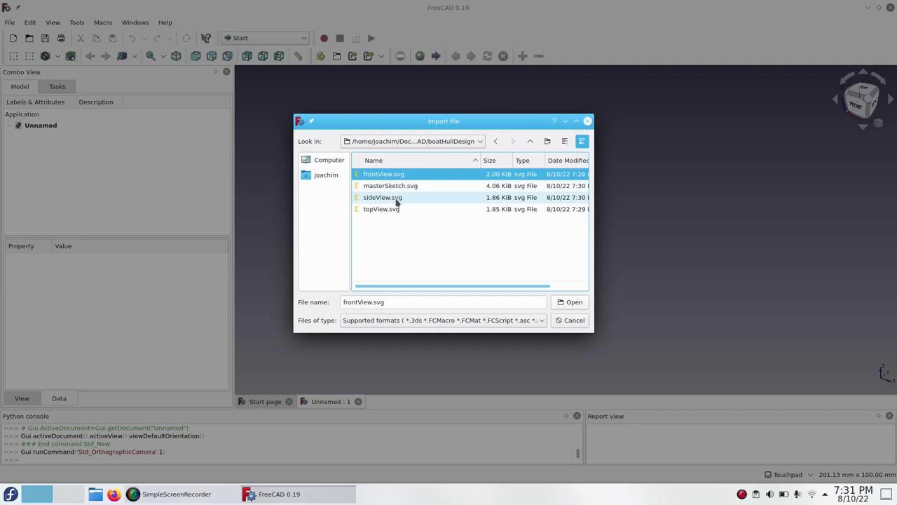
{"action": "left_click", "coordinate": [396, 199], "text": "ctrl"}
{"action": "left_click", "coordinate": [394, 209], "text": "ctrl"}
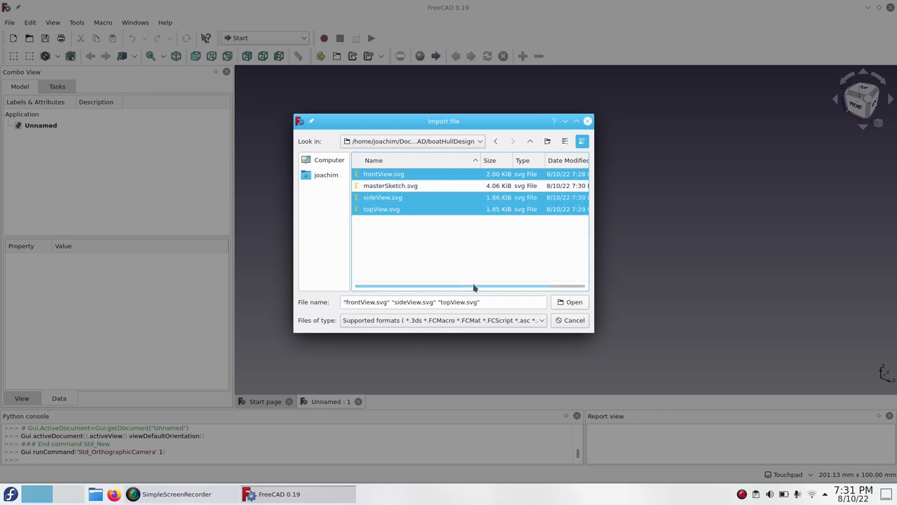
{"action": "left_click", "coordinate": [574, 302]}
{"action": "left_click", "coordinate": [431, 226]}
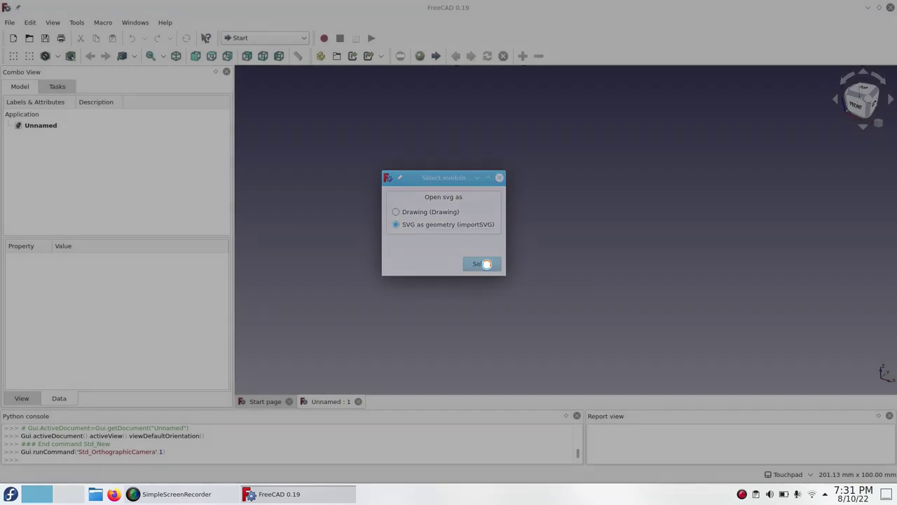
{"action": "left_click", "coordinate": [481, 263]}
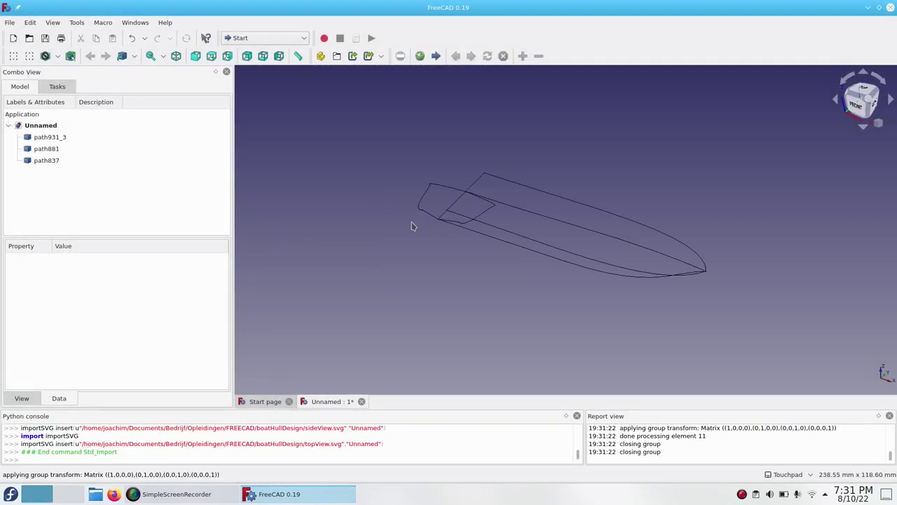
{"action": "middle_click_drag", "start_coordinate": [413, 226], "coordinate": [373, 262]}
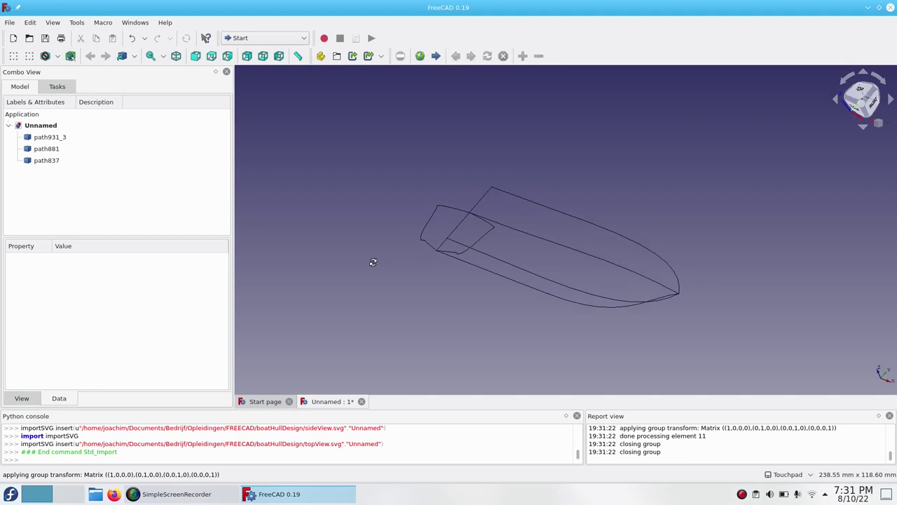
{"action": "left_click", "coordinate": [264, 38]}
In Draft, convert path931_3 into a sketch and delete the original path.
{"action": "left_click", "coordinate": [260, 82]}
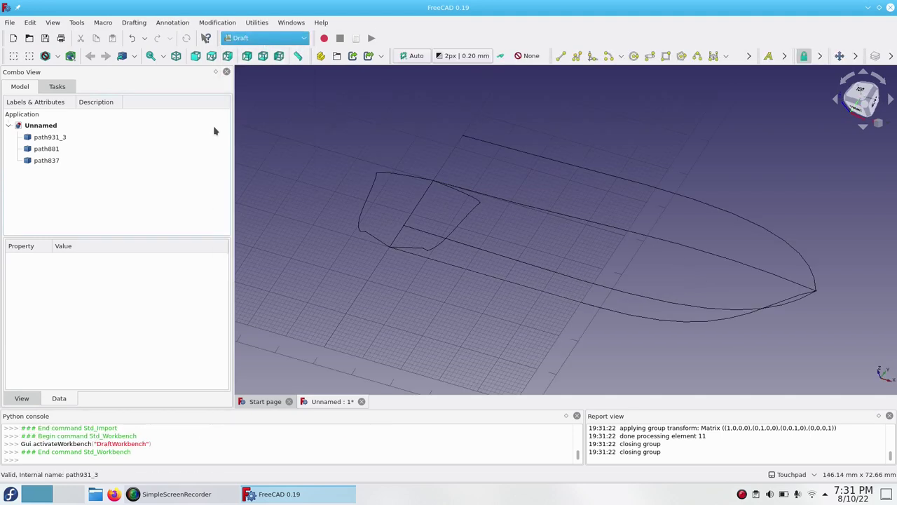
{"action": "left_click", "coordinate": [61, 137]}
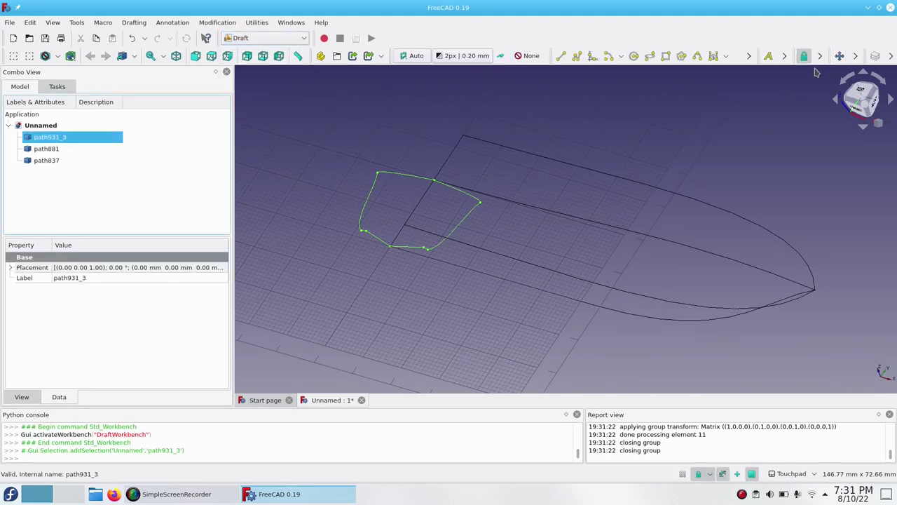
{"action": "left_click", "coordinate": [856, 56]}
{"action": "left_click", "coordinate": [805, 120]}
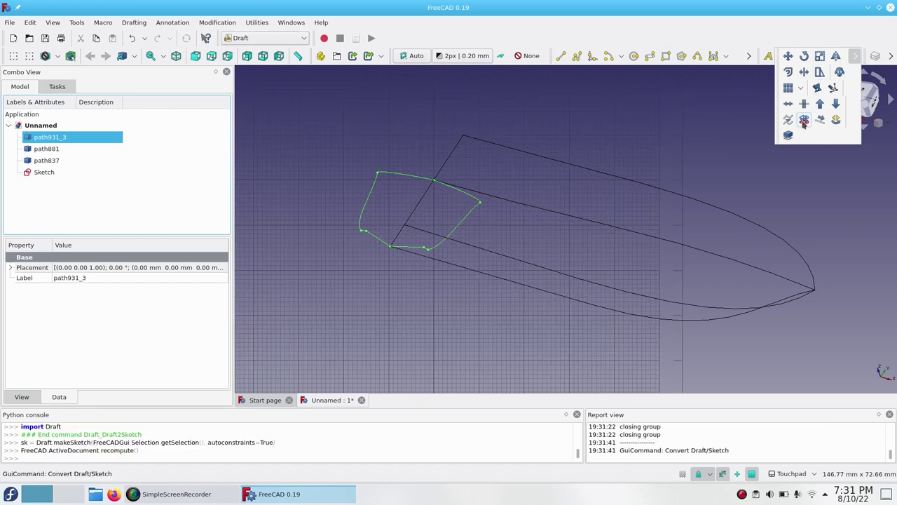
{"action": "key", "text": "Delete"}
Convert path881 and path837 into sketches and delete the original paths.
{"action": "left_click", "coordinate": [75, 137]}
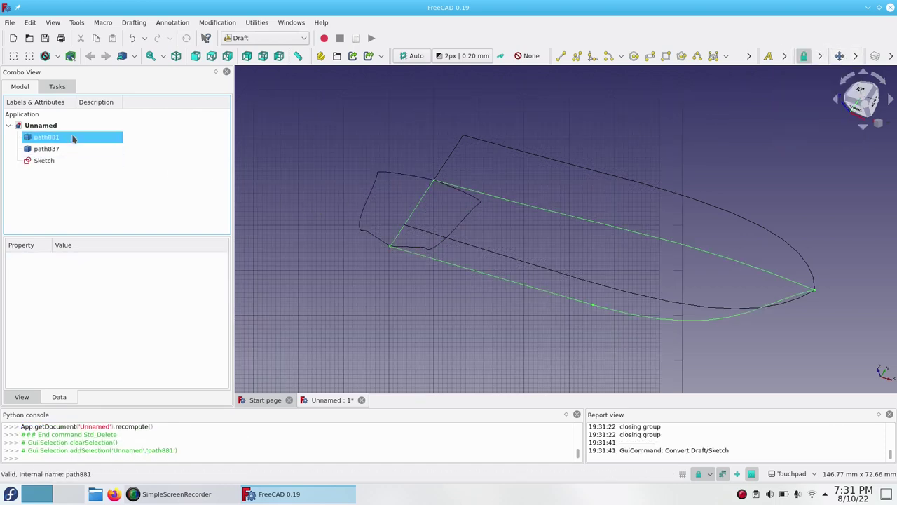
{"action": "left_click", "coordinate": [855, 56]}
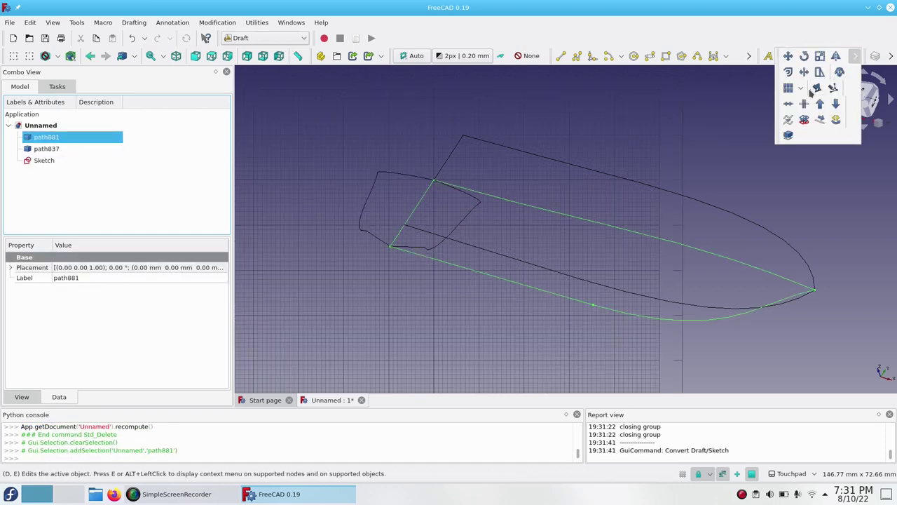
{"action": "left_click", "coordinate": [804, 121]}
{"action": "key", "text": "Delete"}
{"action": "left_click", "coordinate": [73, 136]}
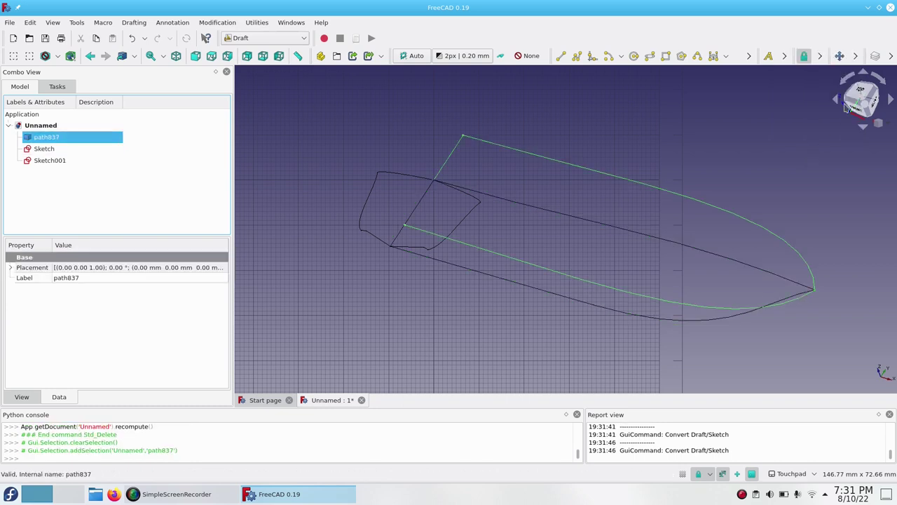
{"action": "left_click", "coordinate": [855, 59]}
{"action": "left_click", "coordinate": [804, 121]}
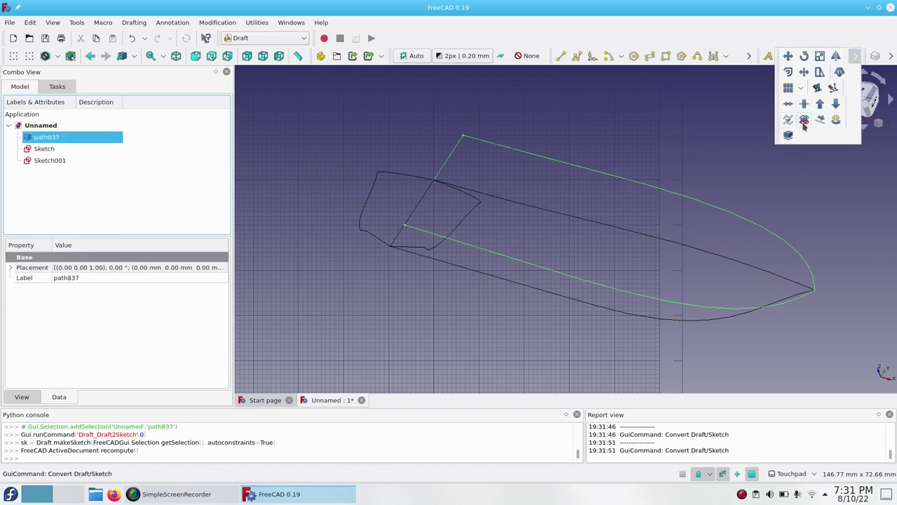
{"action": "key", "text": "Delete"}
Switch to the Sketcher workbench and select the front-view Sketch.
{"action": "left_click", "coordinate": [277, 38]}
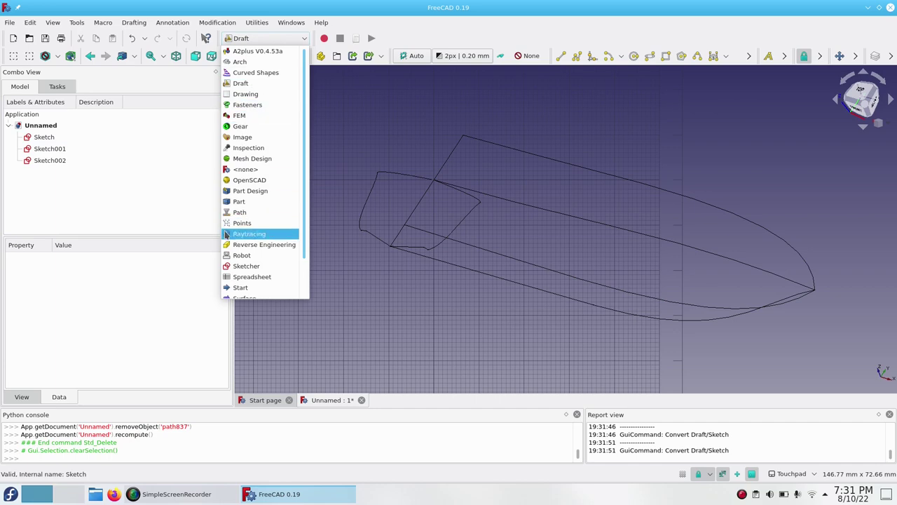
{"action": "left_click", "coordinate": [235, 265]}
{"action": "left_click", "coordinate": [58, 140]}
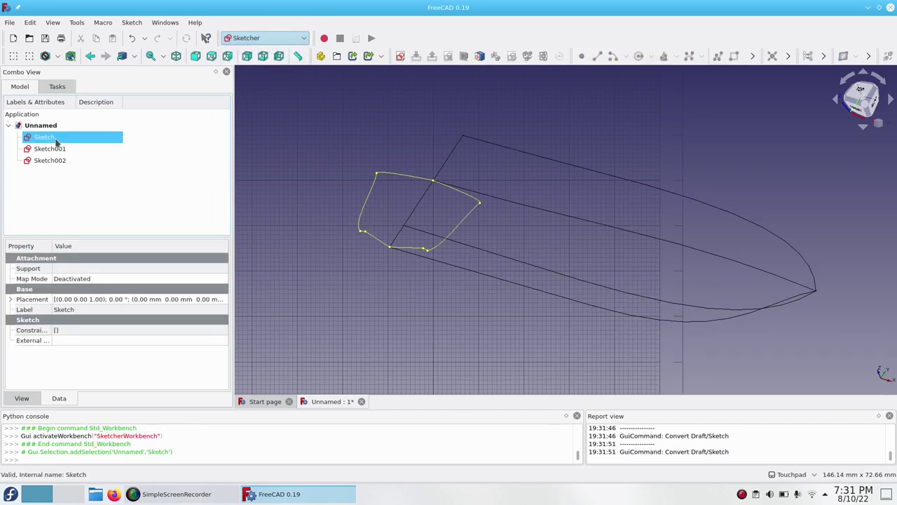
Set Sketch's placement rotation to -90° about z and 90° about x.
{"action": "left_click", "coordinate": [218, 300]}
{"action": "left_click", "coordinate": [219, 300]}
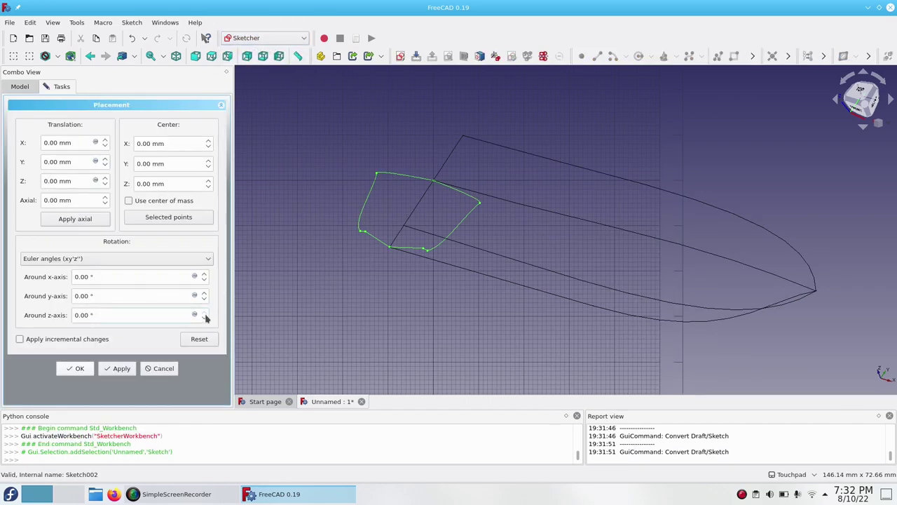
{"action": "left_click", "coordinate": [204, 313]}
{"action": "left_click", "coordinate": [204, 312]}
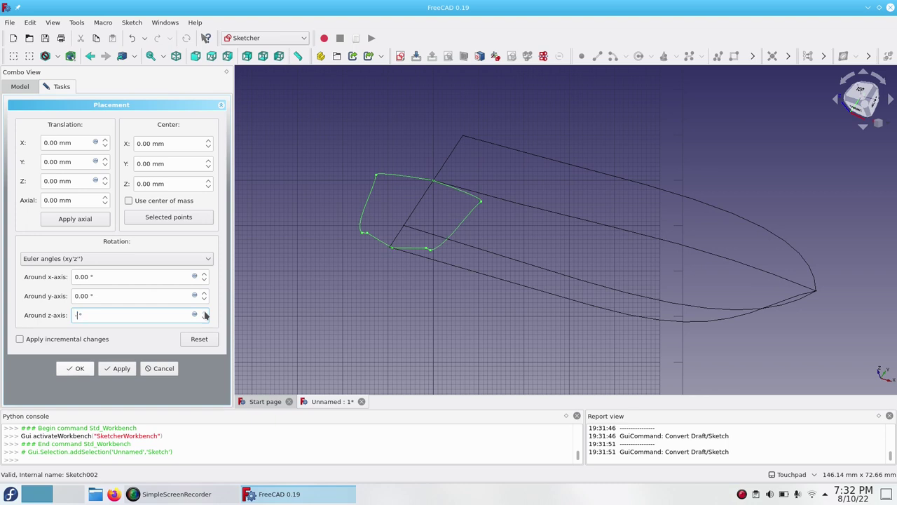
{"action": "type", "text": "-90"}
{"action": "left_click", "coordinate": [205, 276]}
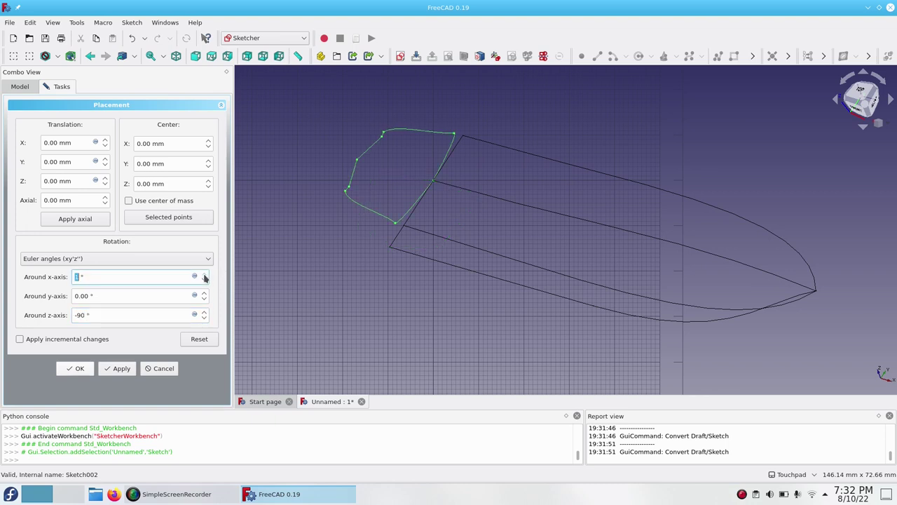
{"action": "type", "text": "90"}
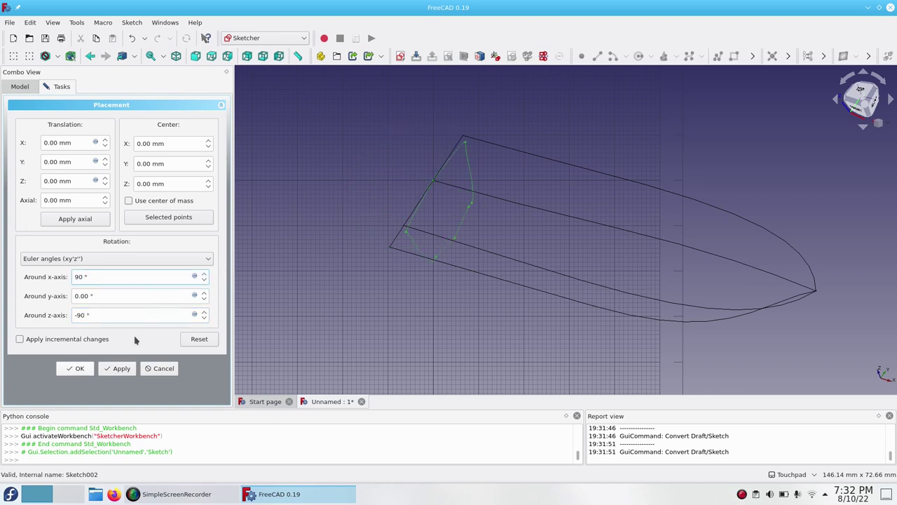
{"action": "left_click", "coordinate": [77, 368]}
Rotate Sketch001 90° about the x-axis into its upright hull position.
{"action": "mouse_move", "coordinate": [425, 301]}
{"action": "left_mouse_down", "text": "alt"}
{"action": "mouse_move", "coordinate": [418, 310]}
{"action": "mouse_move", "coordinate": [467, 280]}
{"action": "mouse_move", "coordinate": [509, 271]}
{"action": "mouse_move", "coordinate": [483, 268]}
{"action": "mouse_move", "coordinate": [597, 268]}
{"action": "mouse_move", "coordinate": [463, 310]}
{"action": "mouse_move", "coordinate": [510, 293]}
{"action": "left_mouse_up", "text": "alt"}
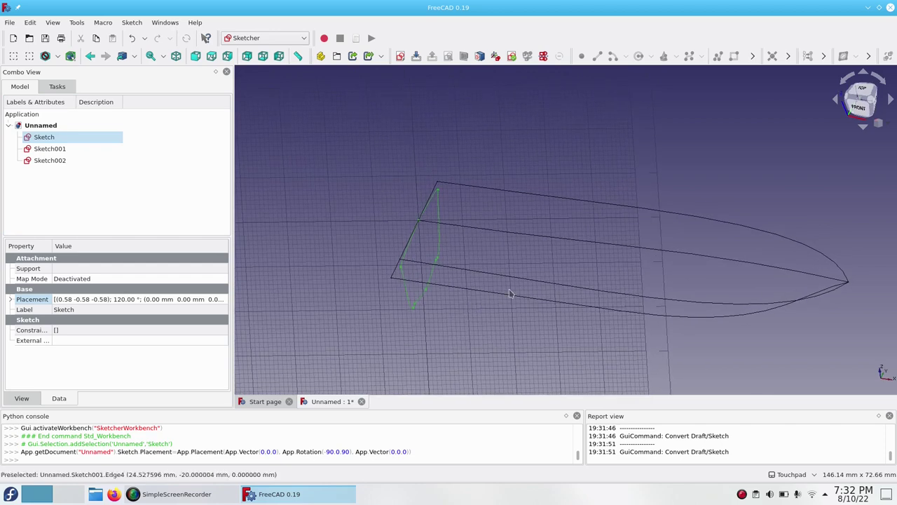
{"action": "left_click", "coordinate": [513, 296]}
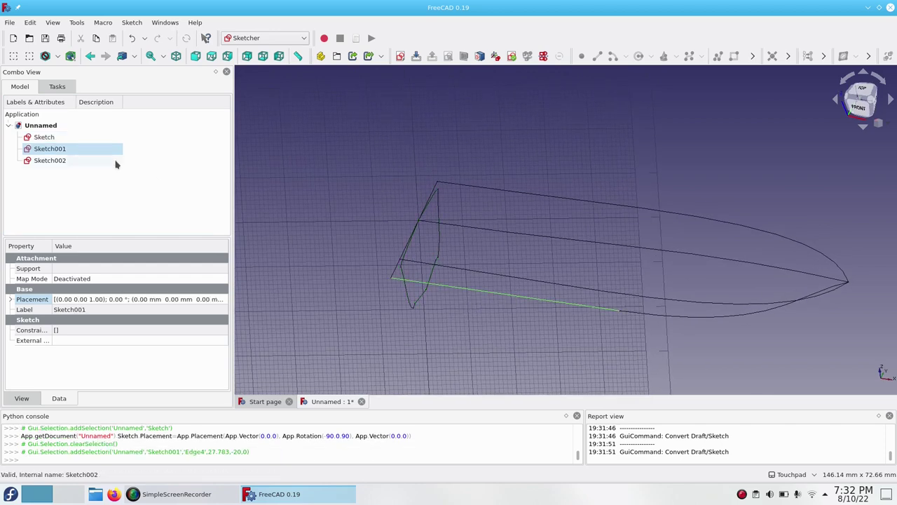
{"action": "left_click", "coordinate": [224, 300]}
{"action": "left_click", "coordinate": [223, 299]}
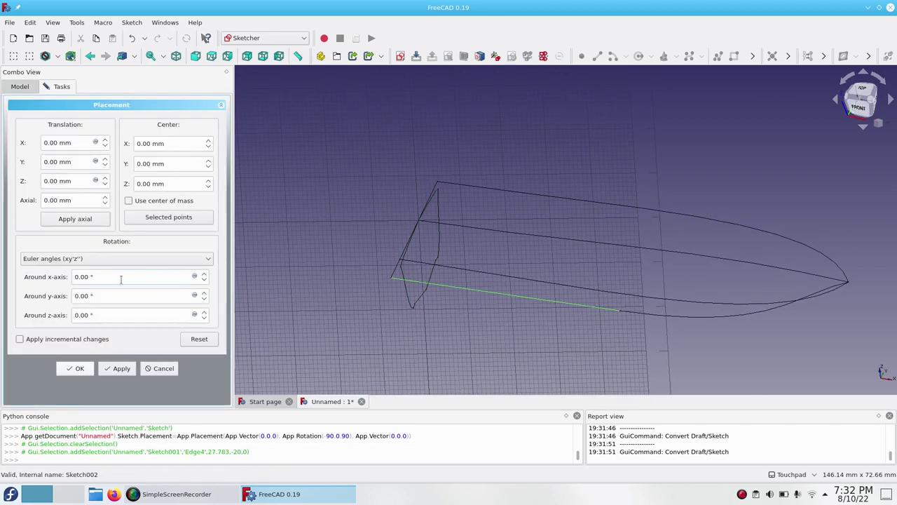
{"action": "left_click", "coordinate": [205, 275]}
{"action": "type", "text": "90"}
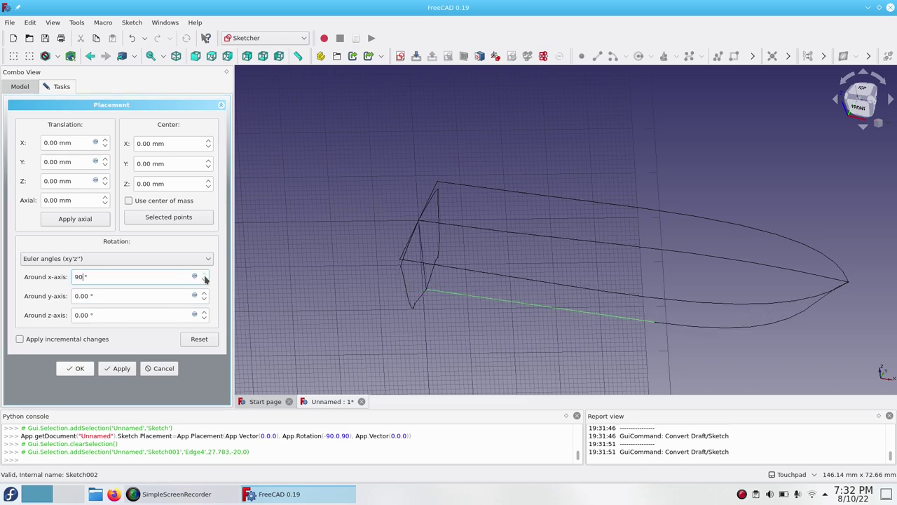
{"action": "left_click", "coordinate": [77, 368]}
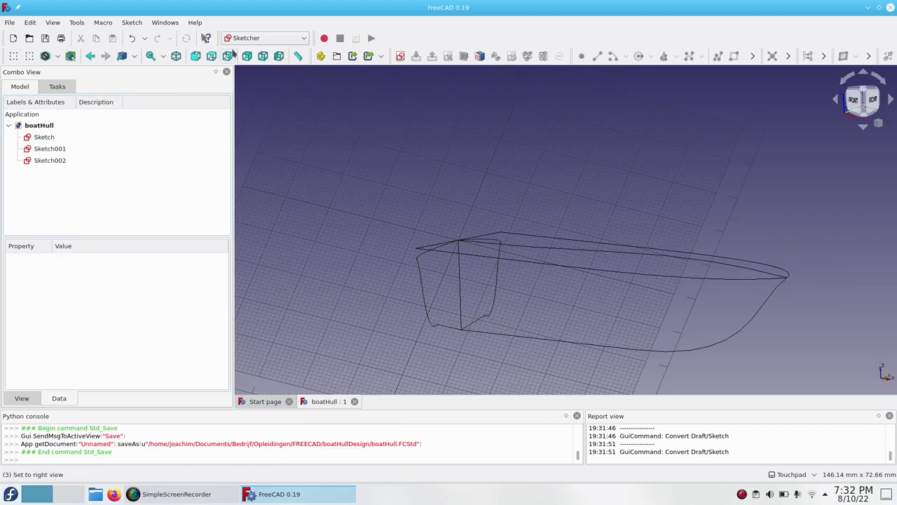
{"action": "left_click", "coordinate": [238, 38]}
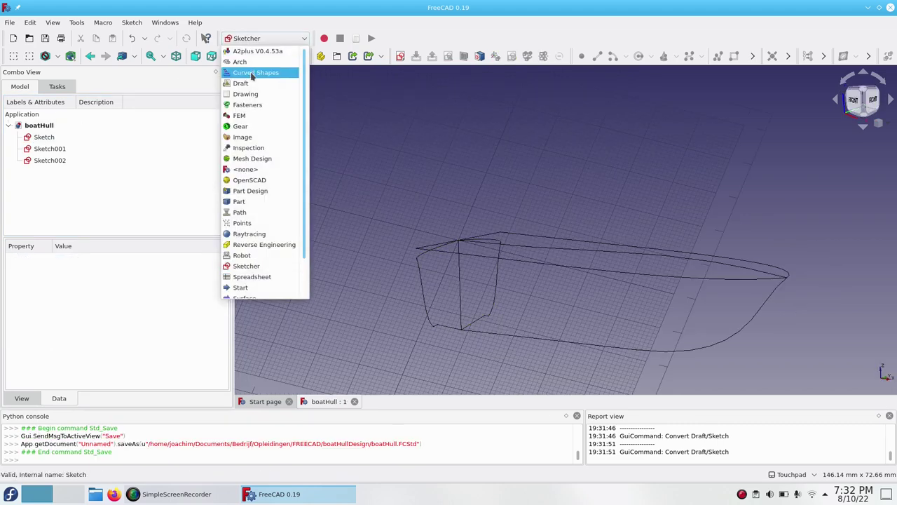
In Curved Shapes, create a CurvedArray from Sketch, Sketch001 and Sketch002.
{"action": "left_click", "coordinate": [246, 70]}
{"action": "left_click", "coordinate": [48, 137]}
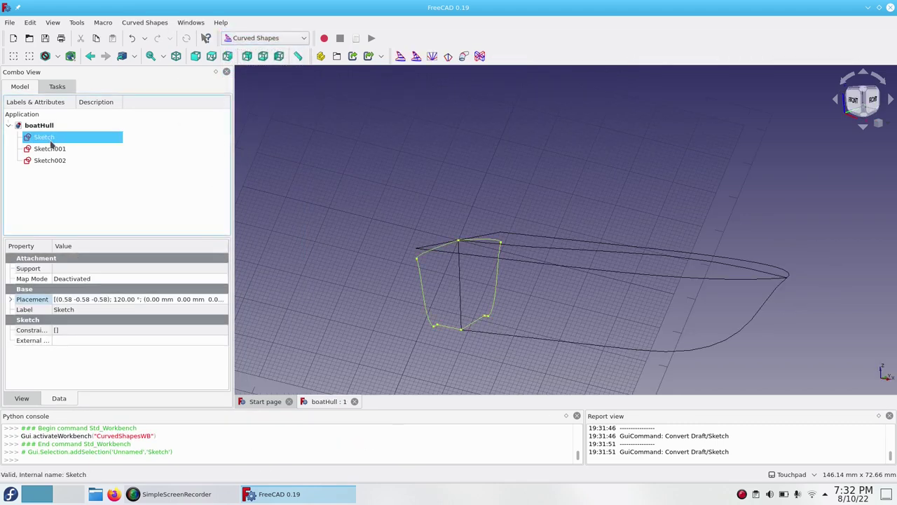
{"action": "left_click", "coordinate": [69, 155], "text": "ctrl"}
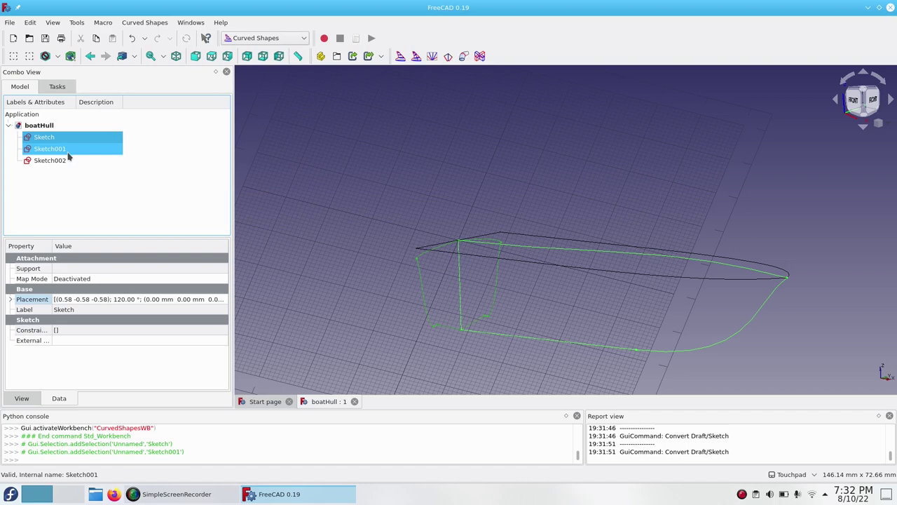
{"action": "left_click", "coordinate": [67, 160], "text": "ctrl"}
{"action": "mouse_move", "coordinate": [390, 171]}
{"action": "middle_mouse_down"}
{"action": "mouse_move", "coordinate": [390, 151]}
{"action": "mouse_move", "coordinate": [495, 176]}
{"action": "mouse_move", "coordinate": [398, 149]}
{"action": "middle_mouse_up"}
{"action": "left_click", "coordinate": [400, 56]}
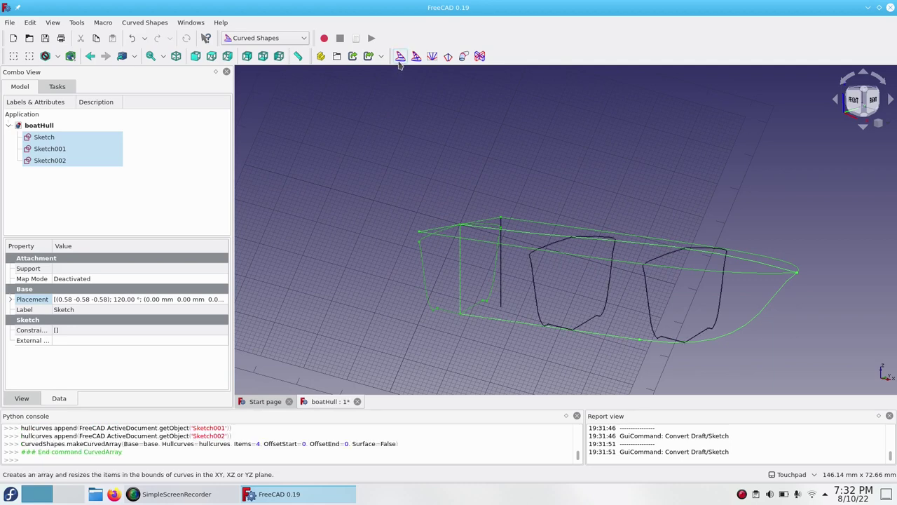
Set the CurvedArray to 100 items, Offset Start and End -1, and Solid true.
{"action": "left_click", "coordinate": [49, 138]}
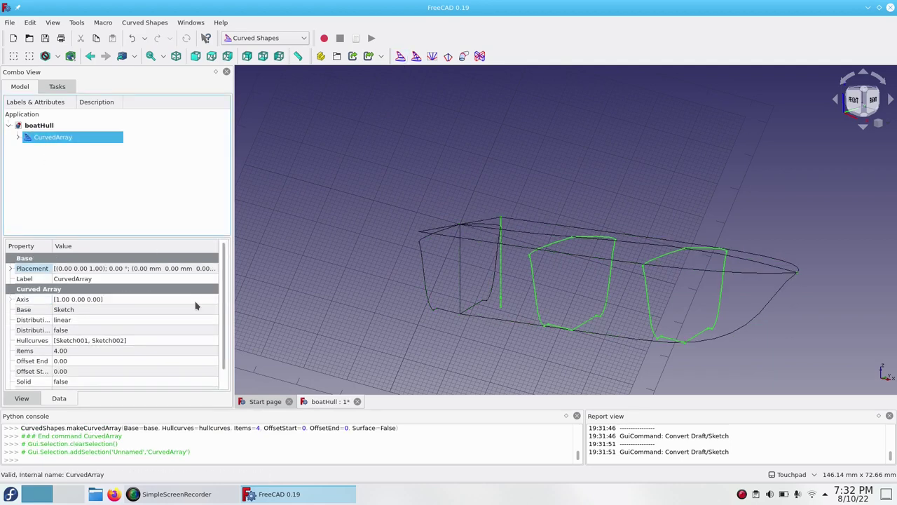
{"action": "left_click", "coordinate": [108, 352]}
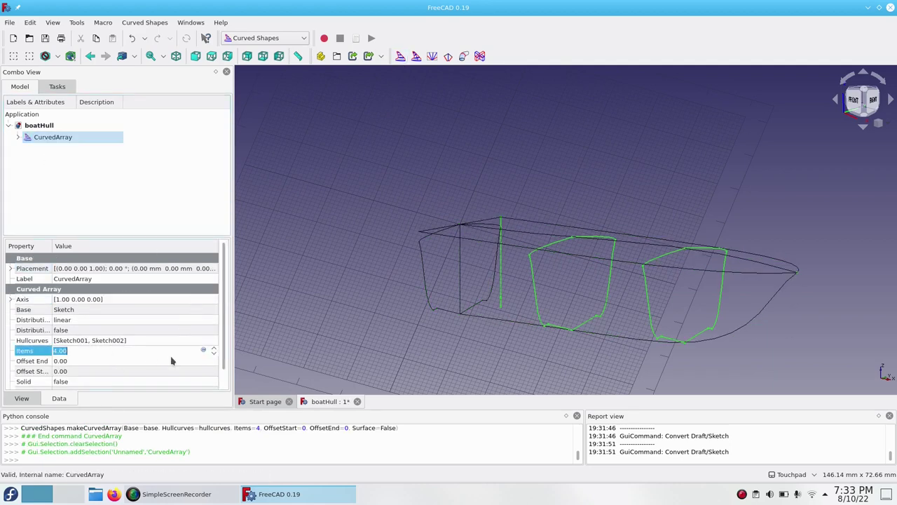
{"action": "type", "text": "50"}
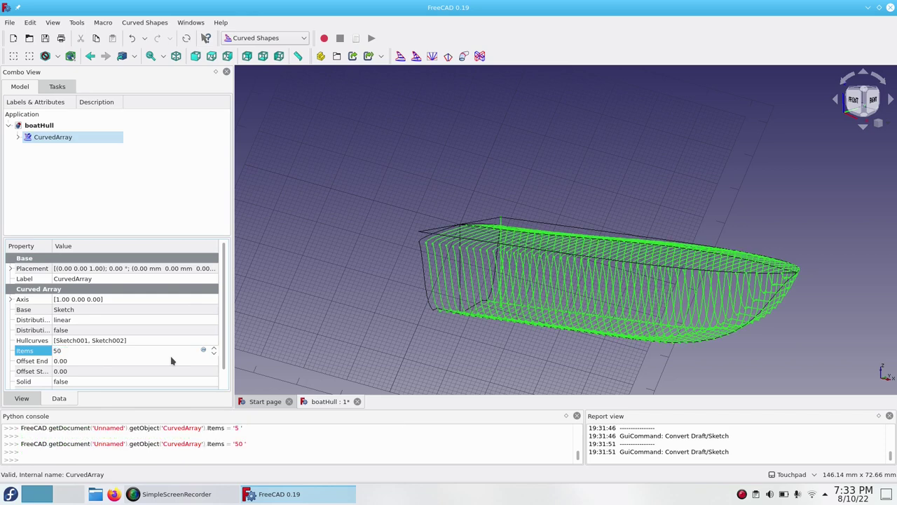
{"action": "left_click", "coordinate": [100, 375]}
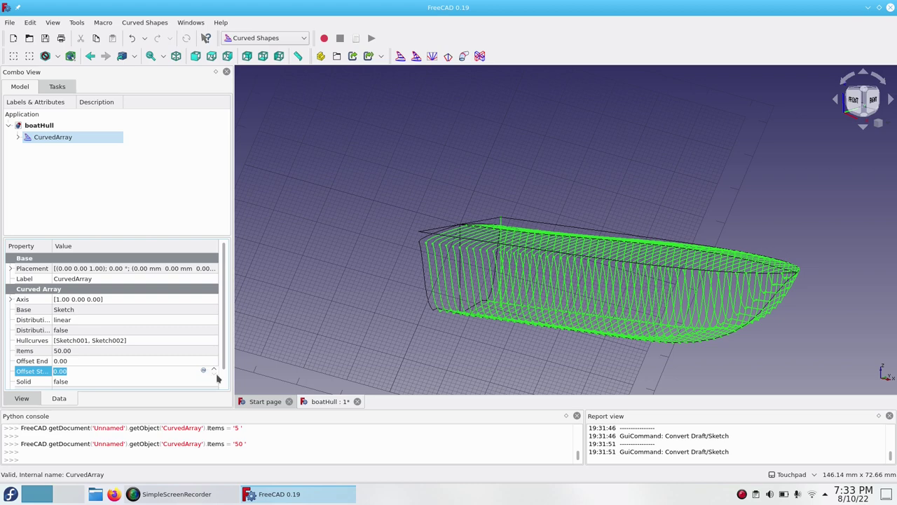
{"action": "left_click", "coordinate": [216, 376]}
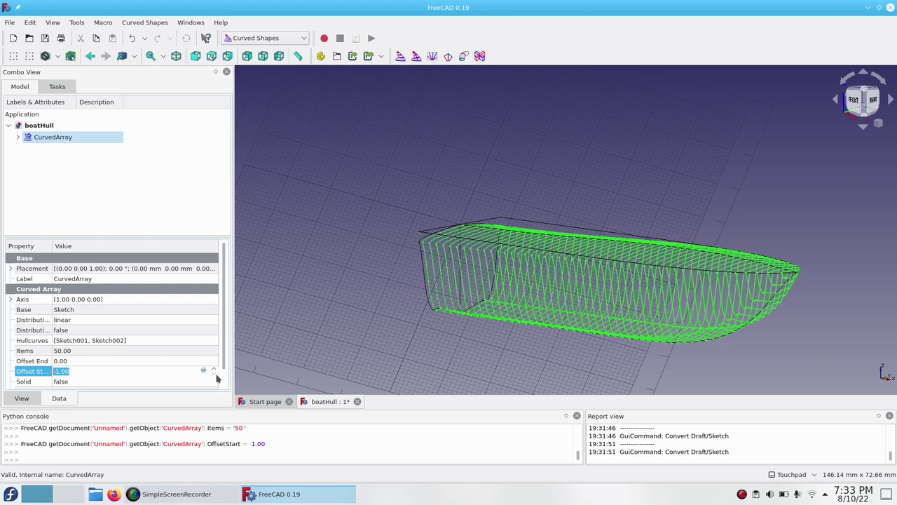
{"action": "left_click", "coordinate": [169, 364]}
{"action": "left_click", "coordinate": [216, 365]}
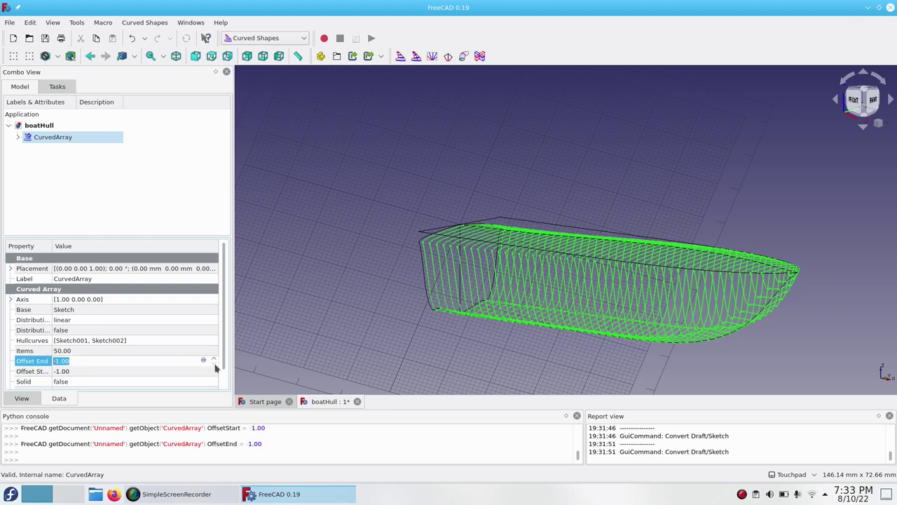
{"action": "left_click", "coordinate": [156, 350]}
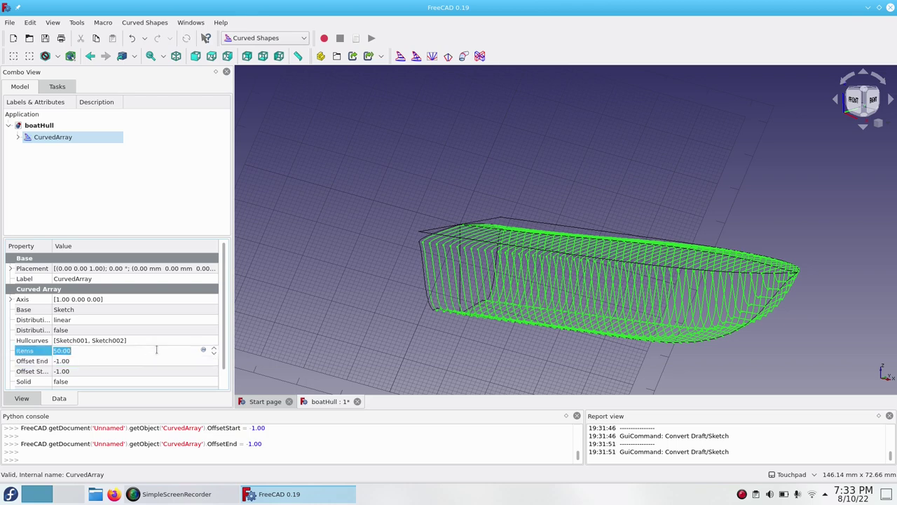
{"action": "type", "text": "100"}
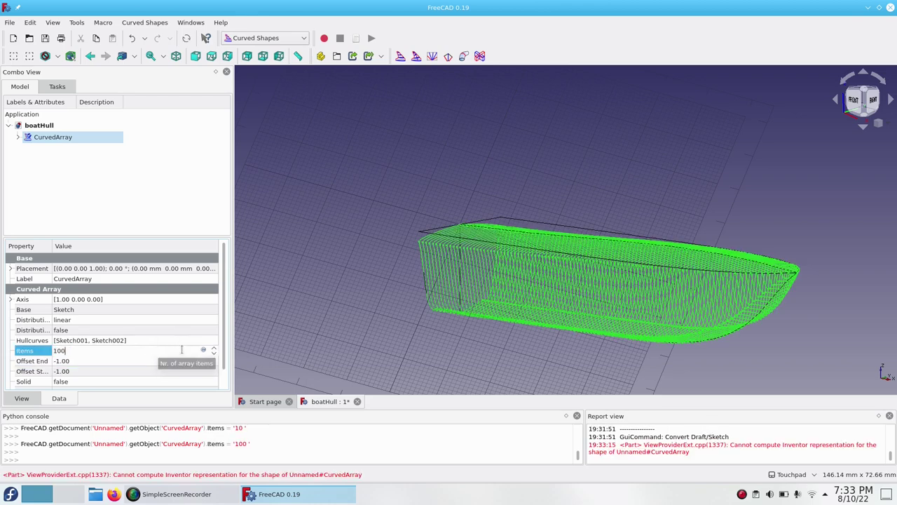
{"action": "left_click", "coordinate": [97, 381]}
{"action": "left_click", "coordinate": [96, 384]}
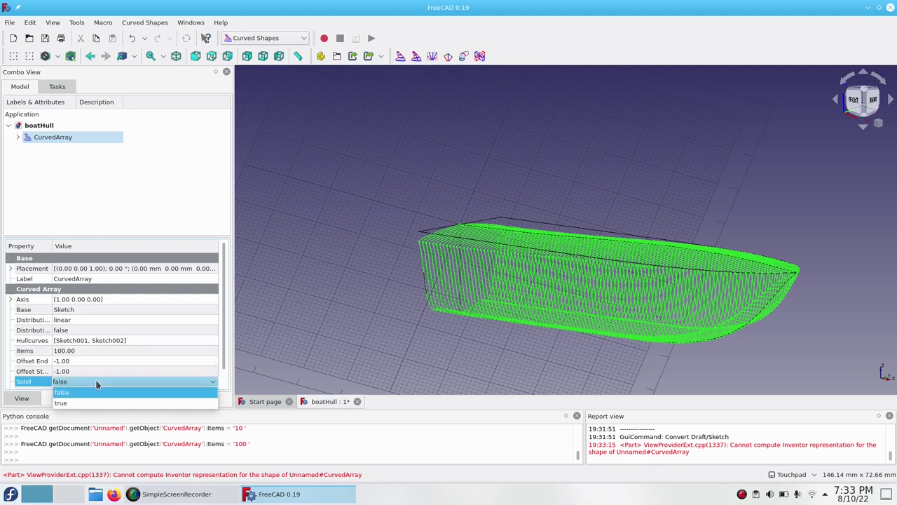
{"action": "left_click", "coordinate": [97, 384]}
{"action": "key", "text": "Down"}
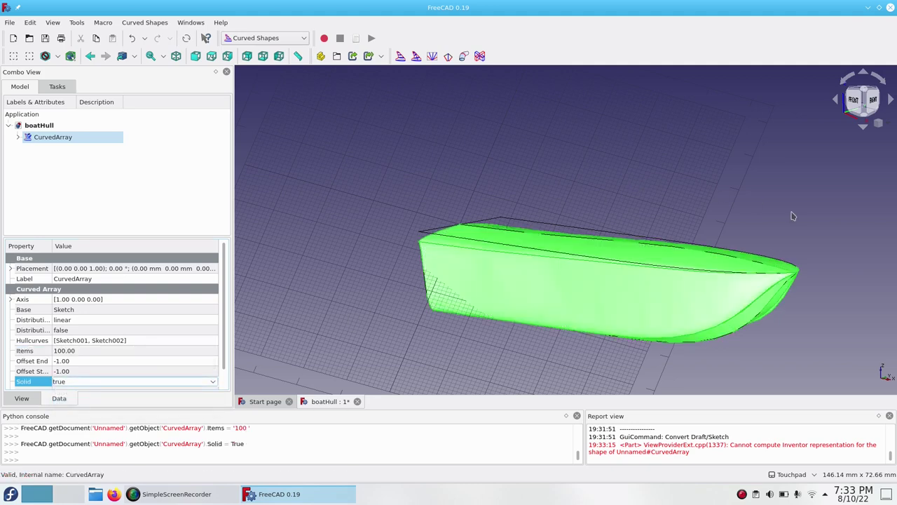
Hide the three source sketches under the CurvedArray.
{"action": "left_click", "coordinate": [156, 185]}
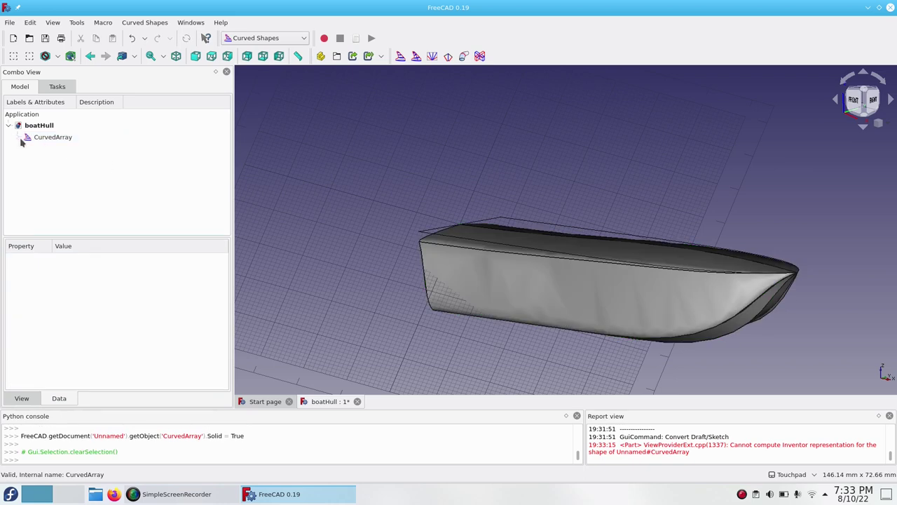
{"action": "left_click", "coordinate": [18, 137]}
{"action": "left_click", "coordinate": [52, 149]}
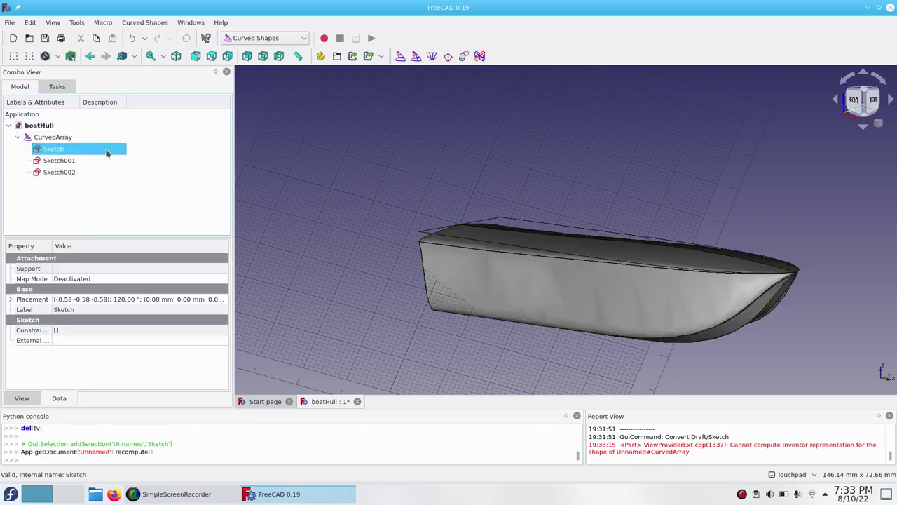
{"action": "left_click", "coordinate": [69, 173], "text": "shift"}
{"action": "key", "text": "space"}
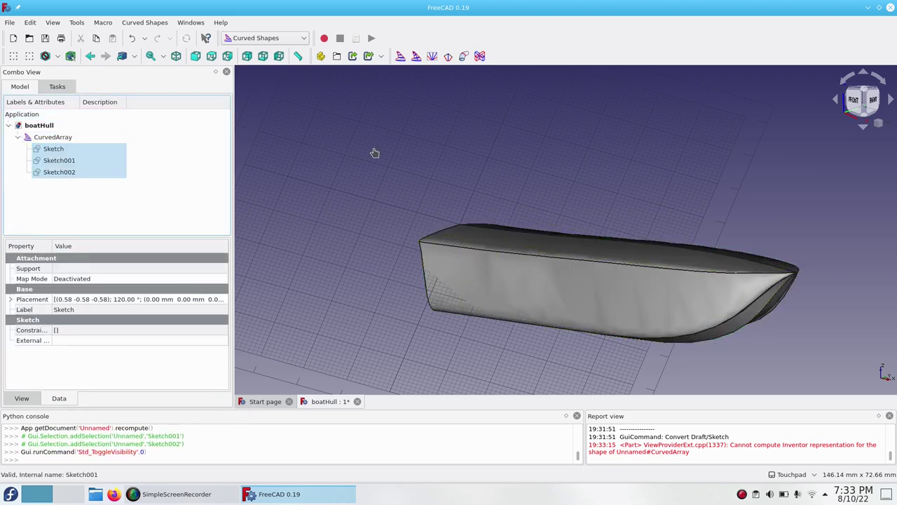
{"action": "left_click", "coordinate": [375, 152]}
{"action": "mouse_move", "coordinate": [577, 139]}
{"action": "left_mouse_down", "text": "alt"}
{"action": "mouse_move", "coordinate": [428, 164]}
{"action": "mouse_move", "coordinate": [585, 136]}
{"action": "mouse_move", "coordinate": [407, 197]}
{"action": "mouse_move", "coordinate": [619, 215]}
{"action": "mouse_move", "coordinate": [593, 190]}
{"action": "mouse_move", "coordinate": [393, 138]}
{"action": "mouse_move", "coordinate": [400, 146]}
{"action": "left_mouse_up", "text": "alt"}
From the front view, create a new Sketcher sketch on the XZ plane and zoom in.
{"action": "key", "text": "1"}
{"action": "left_click", "coordinate": [286, 39]}
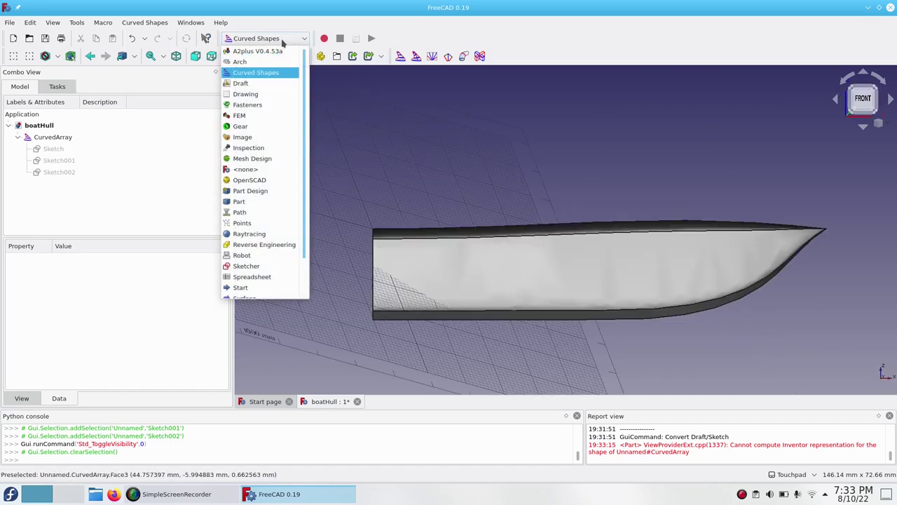
{"action": "left_click", "coordinate": [252, 266]}
{"action": "left_click", "coordinate": [400, 56]}
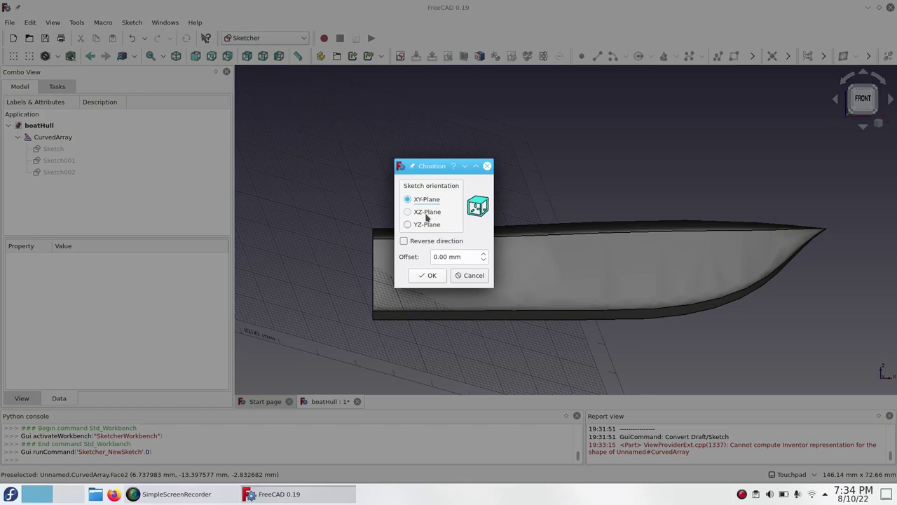
{"action": "left_click", "coordinate": [408, 212]}
{"action": "left_click", "coordinate": [430, 275]}
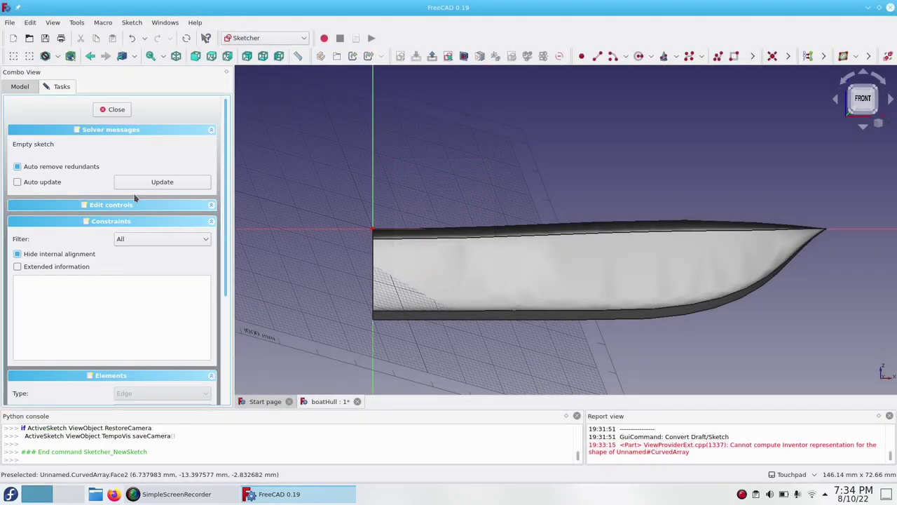
{"action": "left_click", "coordinate": [718, 59]}
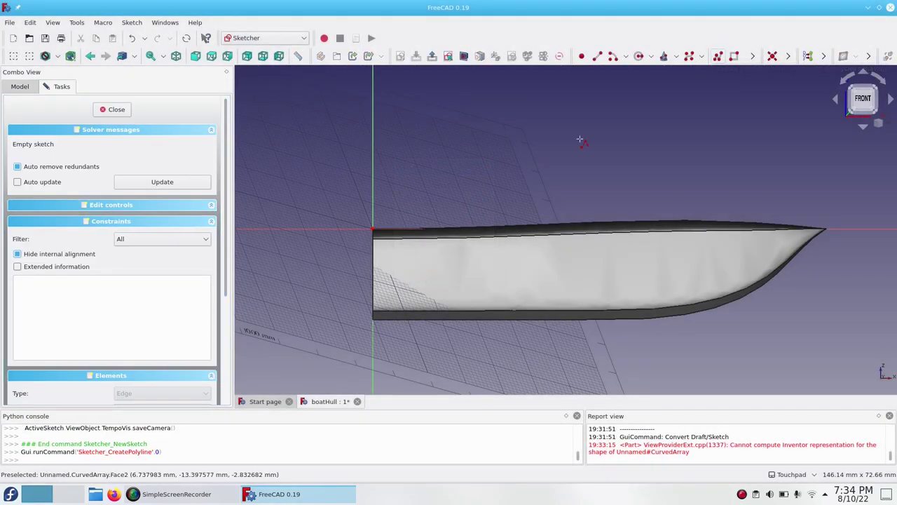
{"action": "scroll", "coordinate": [396, 230], "scroll_direction": "up", "scroll_amount": 2}
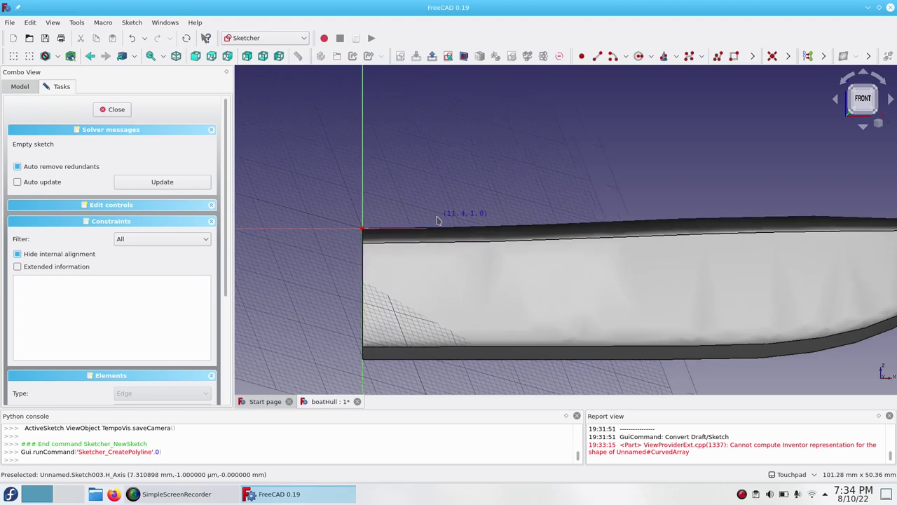
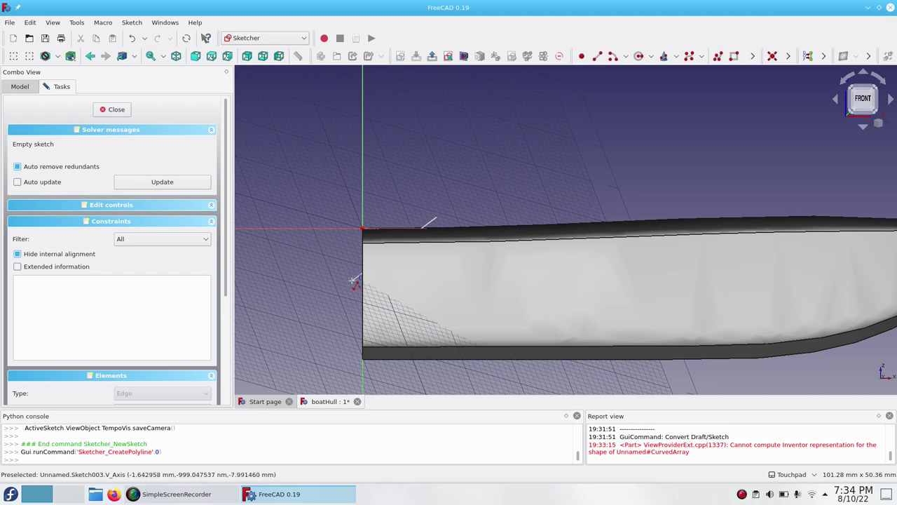
Finish Sketch003's sloped line and add a short vertical edge and a horizontal edge.
{"action": "left_click", "coordinate": [352, 282]}
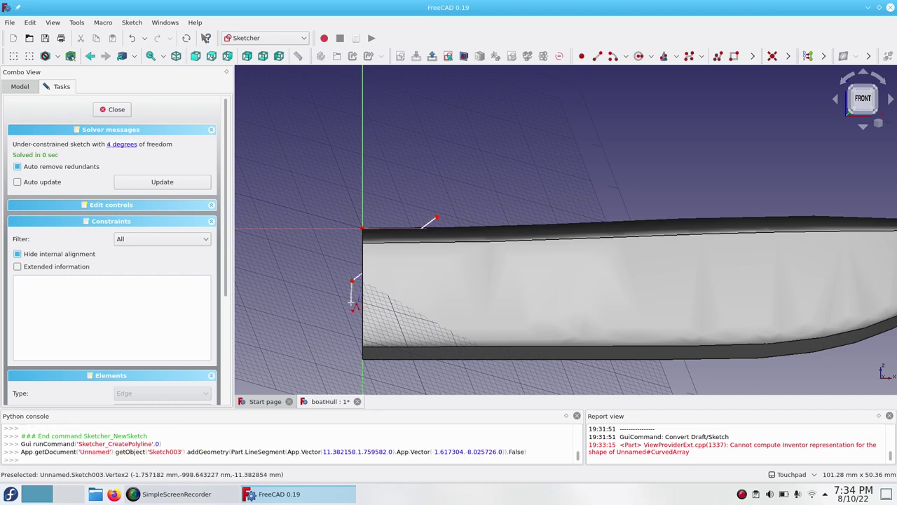
{"action": "left_click", "coordinate": [352, 302]}
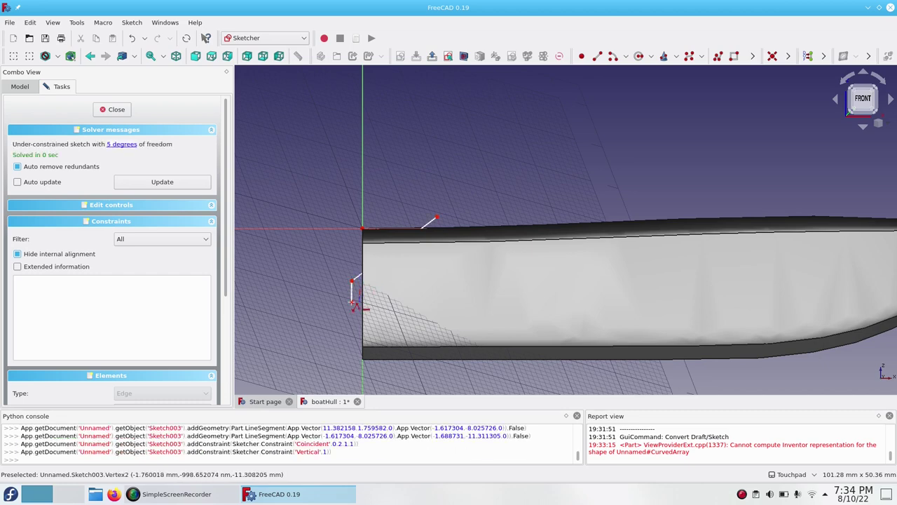
{"action": "left_click", "coordinate": [403, 306]}
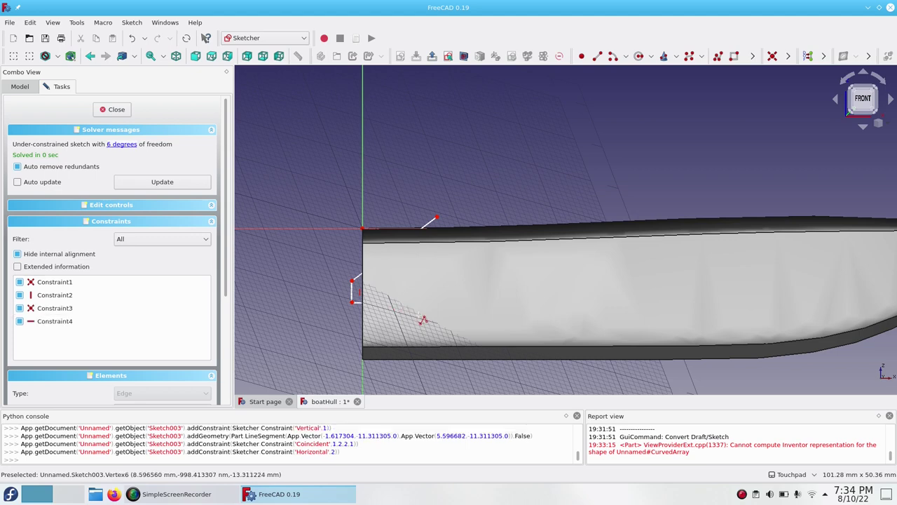
Set the CurvedArray hull's draw style to Wireframe.
{"action": "left_click", "coordinate": [19, 87]}
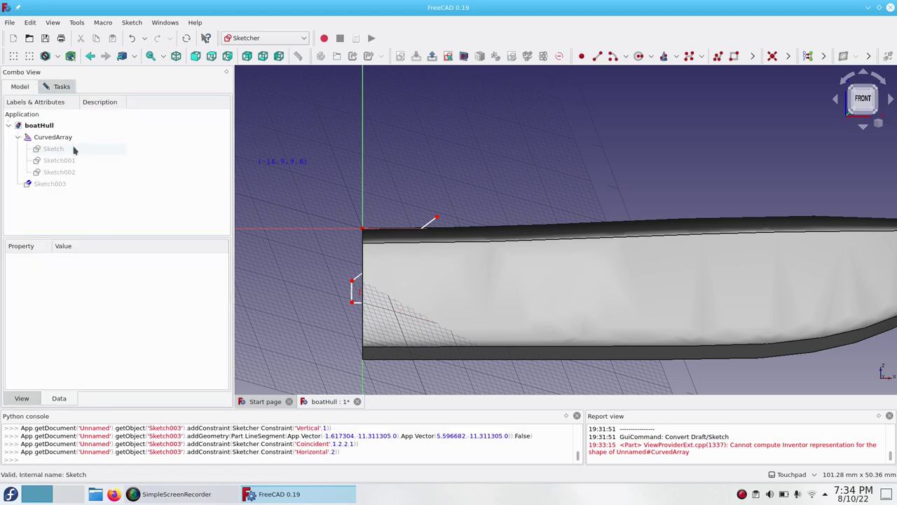
{"action": "left_click", "coordinate": [59, 137]}
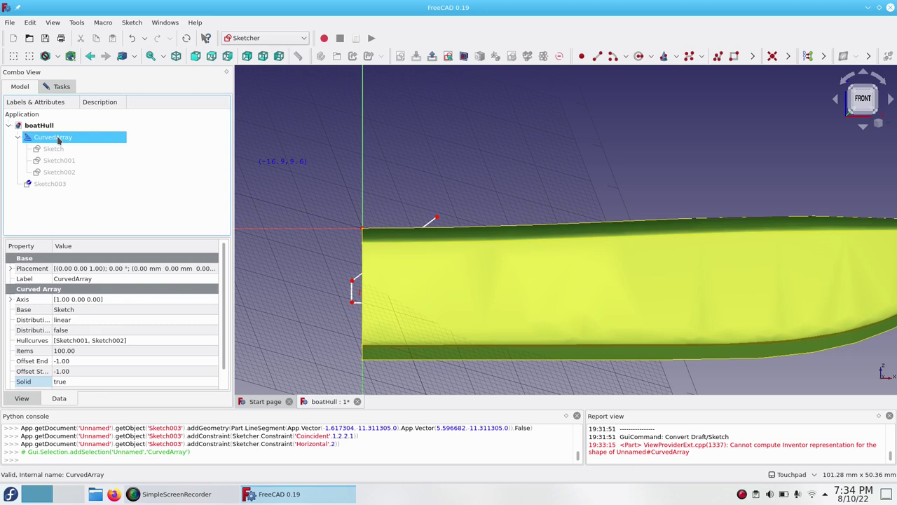
{"action": "left_click", "coordinate": [57, 56]}
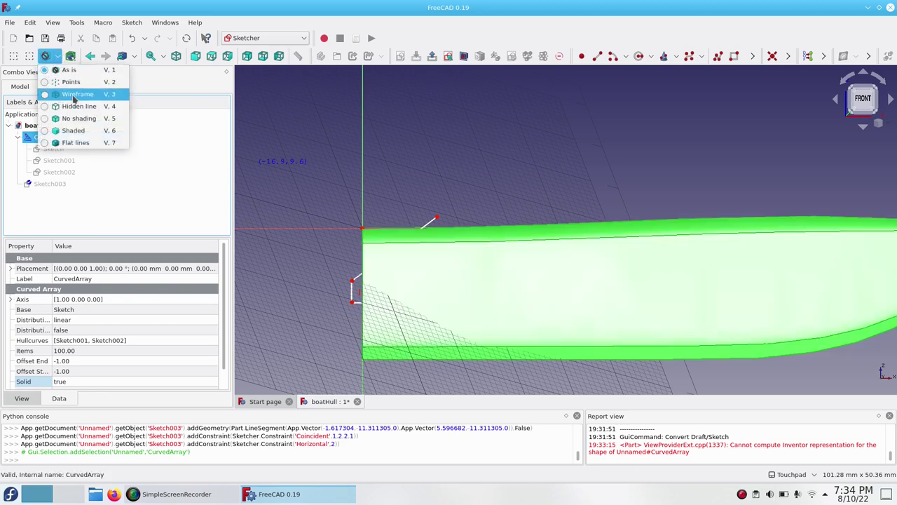
{"action": "left_click", "coordinate": [75, 94]}
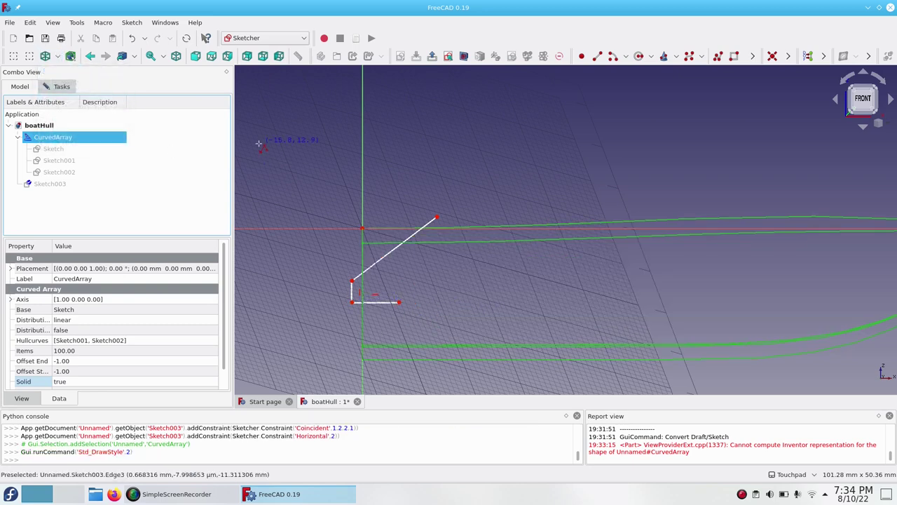
Close the cutter profile with a notch arc, vertical drop, bottom, tall left side and top edge.
{"action": "left_click", "coordinate": [399, 302]}
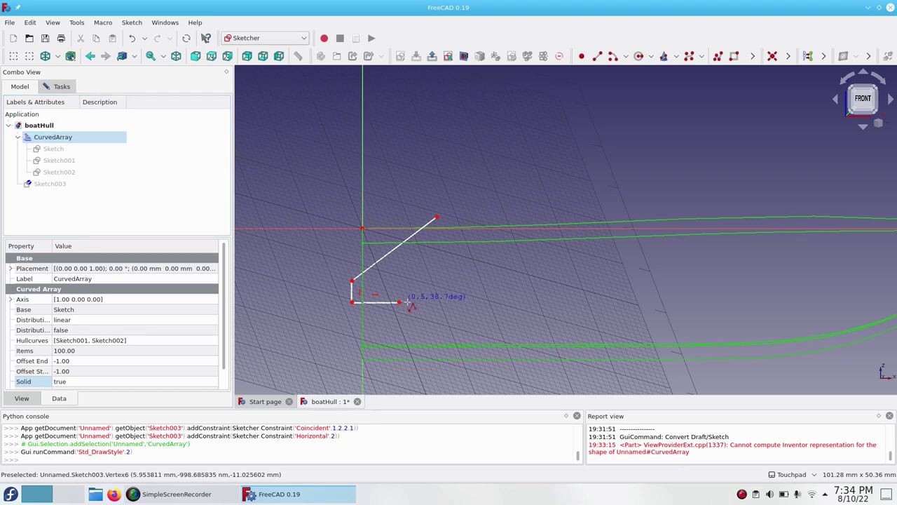
{"action": "key", "text": "m"}
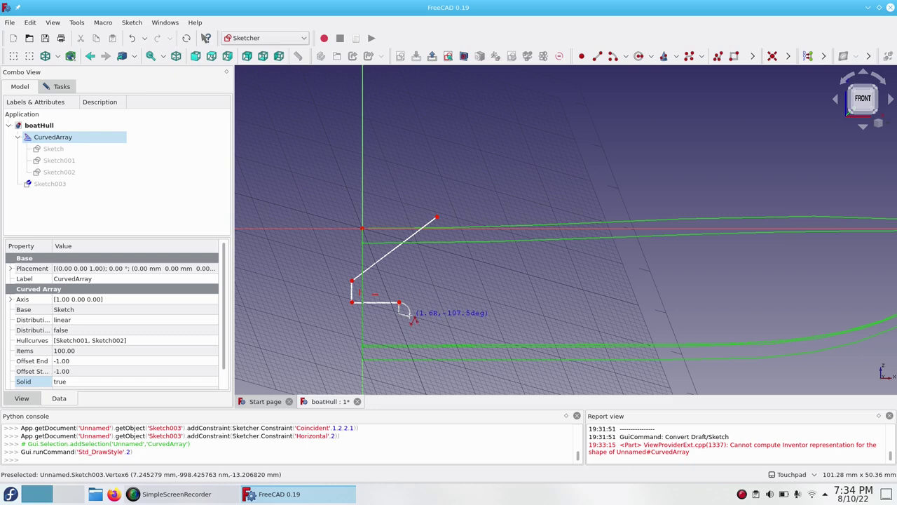
{"action": "left_click", "coordinate": [411, 315]}
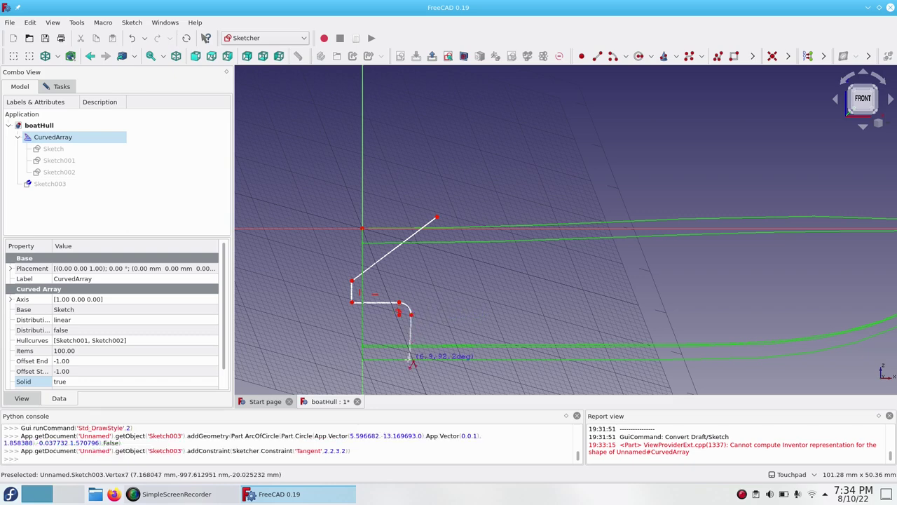
{"action": "left_click", "coordinate": [409, 382]}
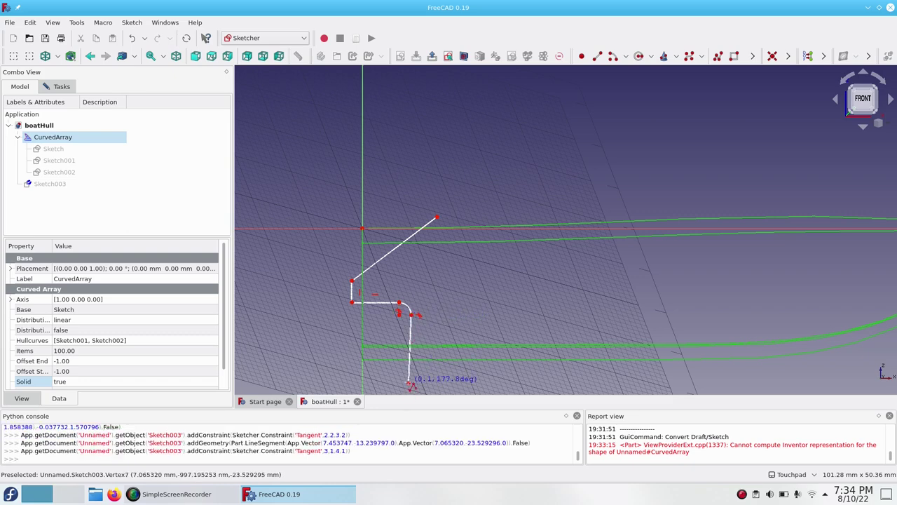
{"action": "left_click", "coordinate": [312, 382]}
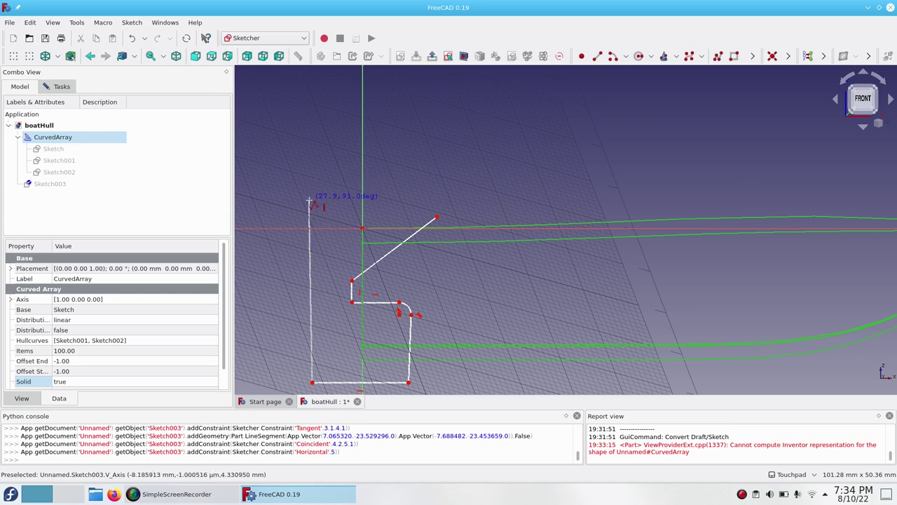
{"action": "left_click", "coordinate": [311, 202]}
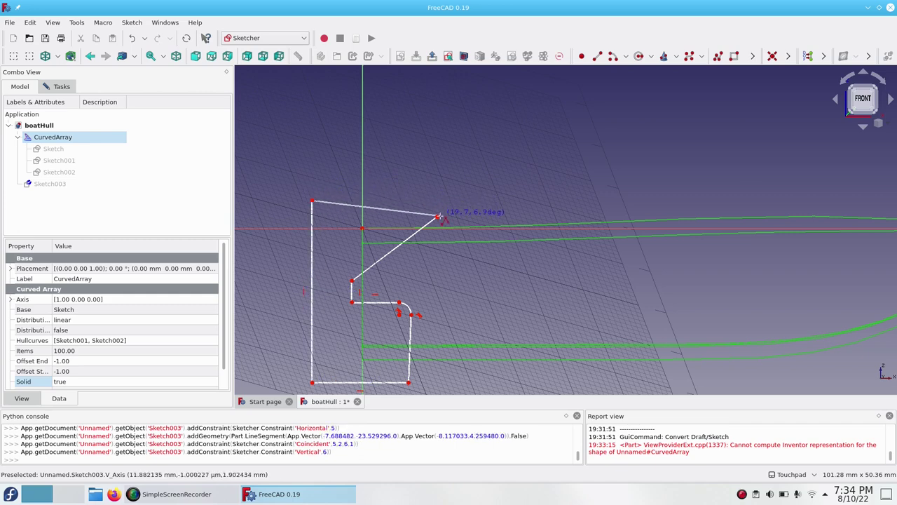
{"action": "left_click", "coordinate": [438, 217]}
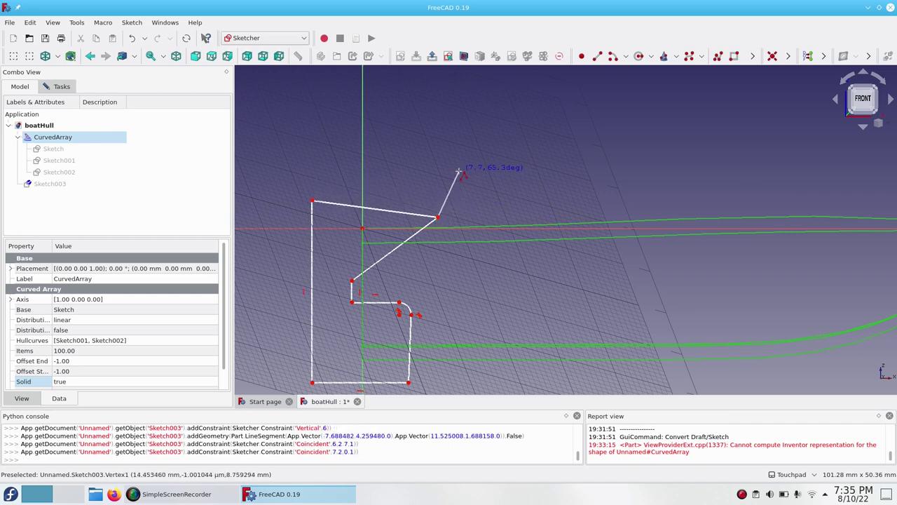
{"action": "key", "text": "Escape"}
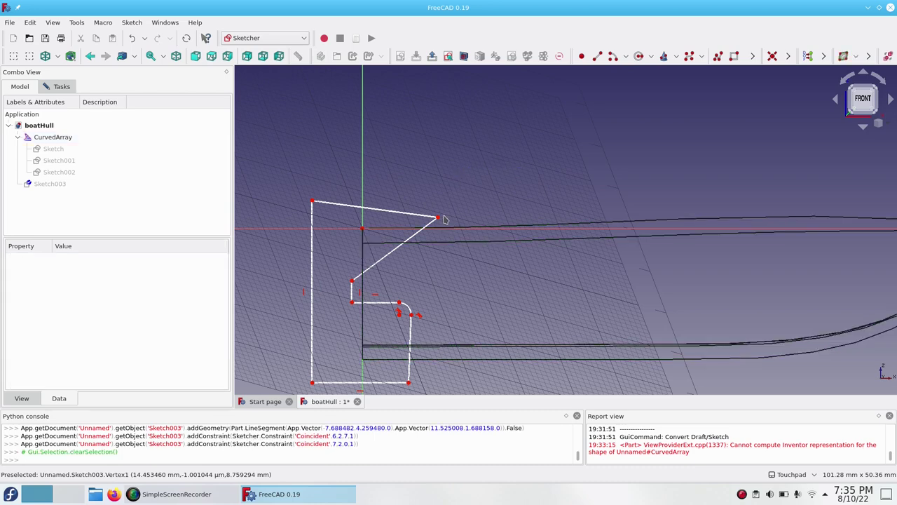
Constrain the sloped line to an angle of -180+45 (-135°).
{"action": "mouse_move", "coordinate": [438, 218]}
{"action": "left_mouse_down"}
{"action": "mouse_move", "coordinate": [441, 203]}
{"action": "mouse_move", "coordinate": [434, 206]}
{"action": "left_mouse_up"}
{"action": "left_click", "coordinate": [396, 239]}
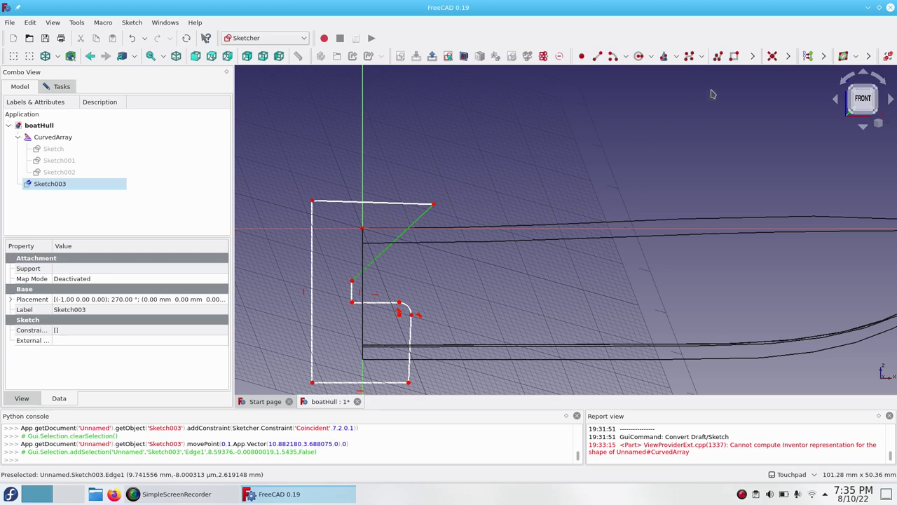
{"action": "left_click", "coordinate": [789, 56]}
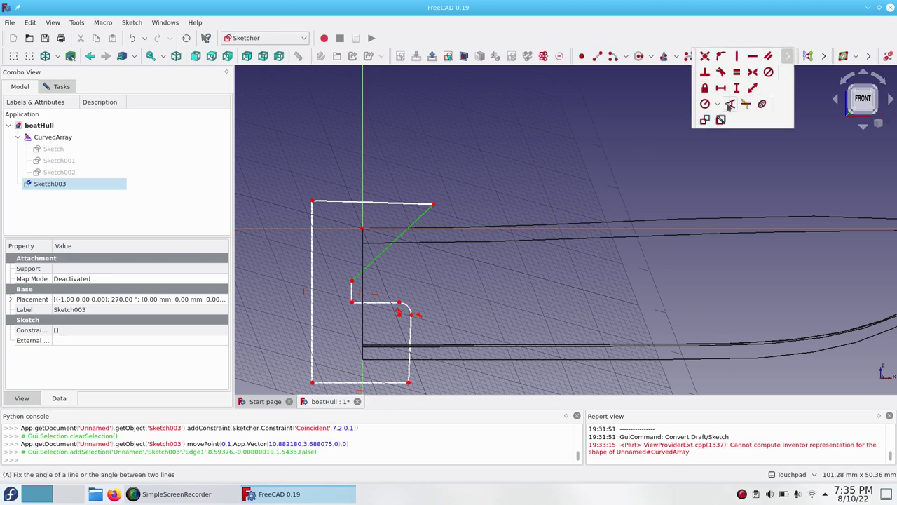
{"action": "left_click", "coordinate": [730, 105]}
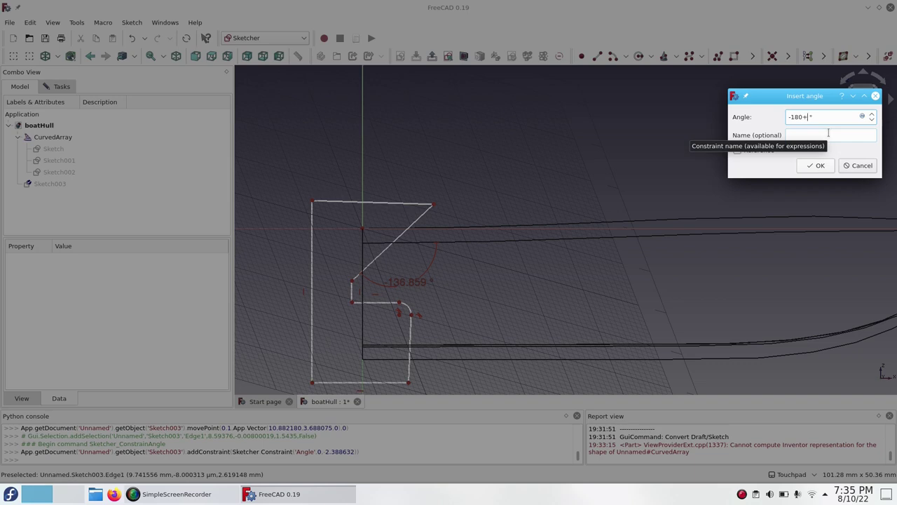
{"action": "type", "text": "-180+45"}
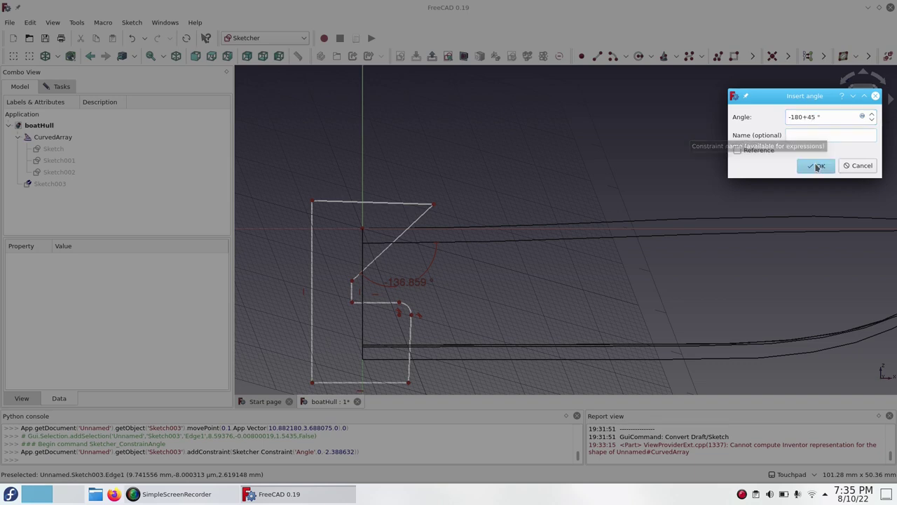
{"action": "left_click", "coordinate": [817, 165]}
Make the profile's top edge horizontal and the edge below the rounded corner vertical.
{"action": "left_click", "coordinate": [393, 202]}
{"action": "left_click", "coordinate": [789, 57]}
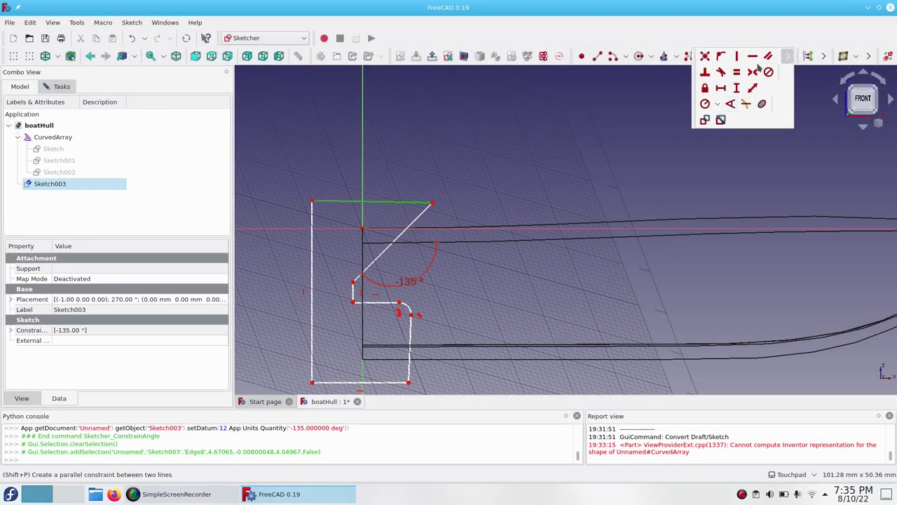
{"action": "left_click", "coordinate": [753, 58]}
{"action": "scroll", "coordinate": [402, 327], "scroll_direction": "up", "scroll_amount": 2}
{"action": "left_click", "coordinate": [401, 328]}
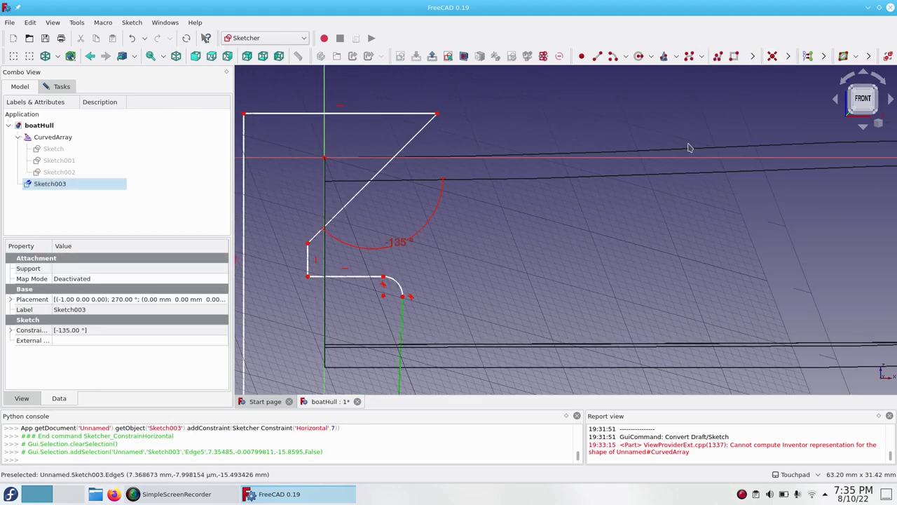
{"action": "left_click", "coordinate": [788, 57]}
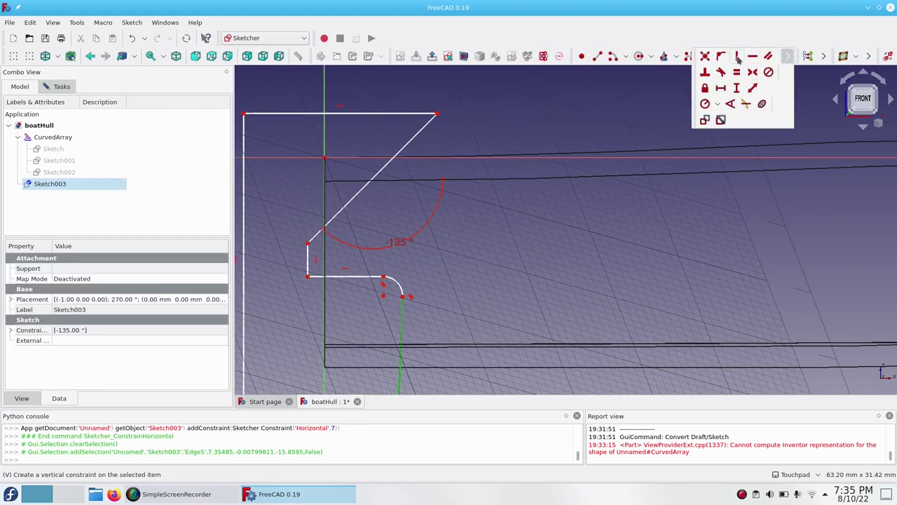
{"action": "left_click", "coordinate": [738, 59]}
{"action": "scroll", "coordinate": [736, 70], "scroll_direction": "down", "scroll_amount": 1}
Give the short notch edge a 3 mm vertical distance constraint.
{"action": "left_click", "coordinate": [416, 209]}
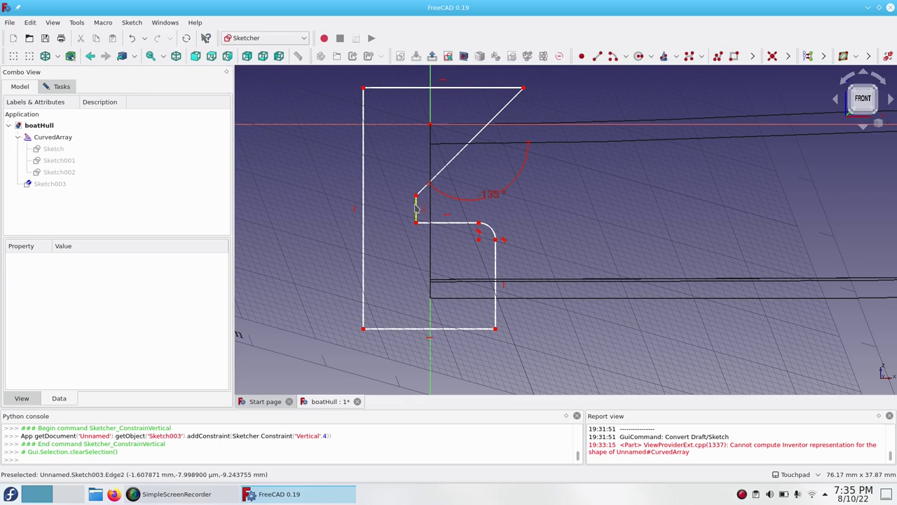
{"action": "left_click", "coordinate": [790, 57]}
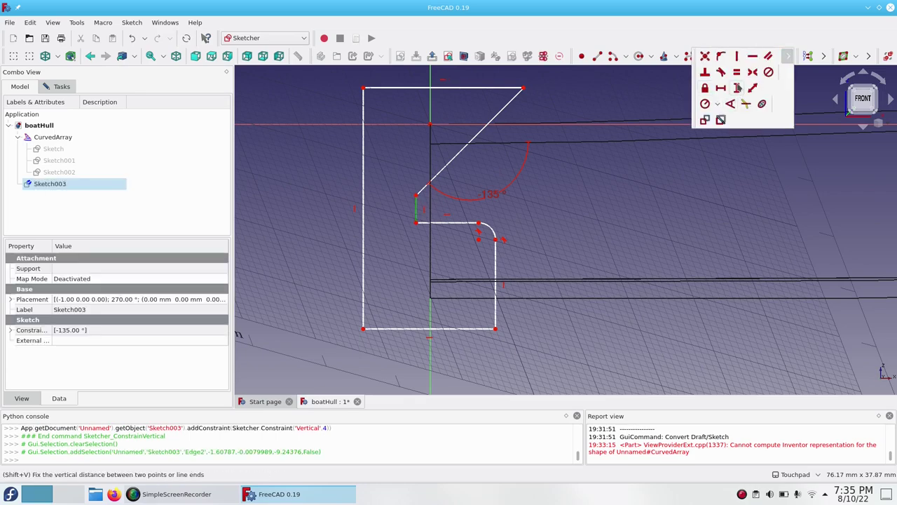
{"action": "left_click", "coordinate": [739, 88]}
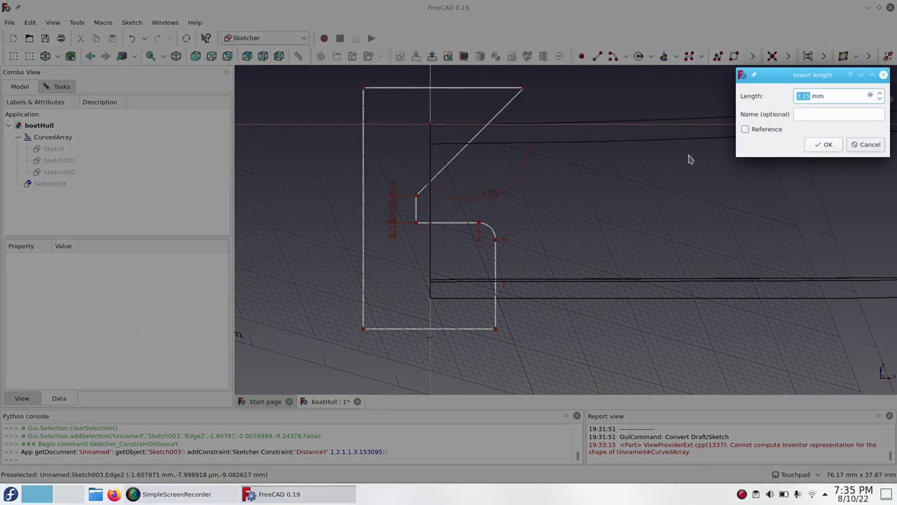
{"action": "type", "text": "3"}
{"action": "left_click", "coordinate": [824, 145]}
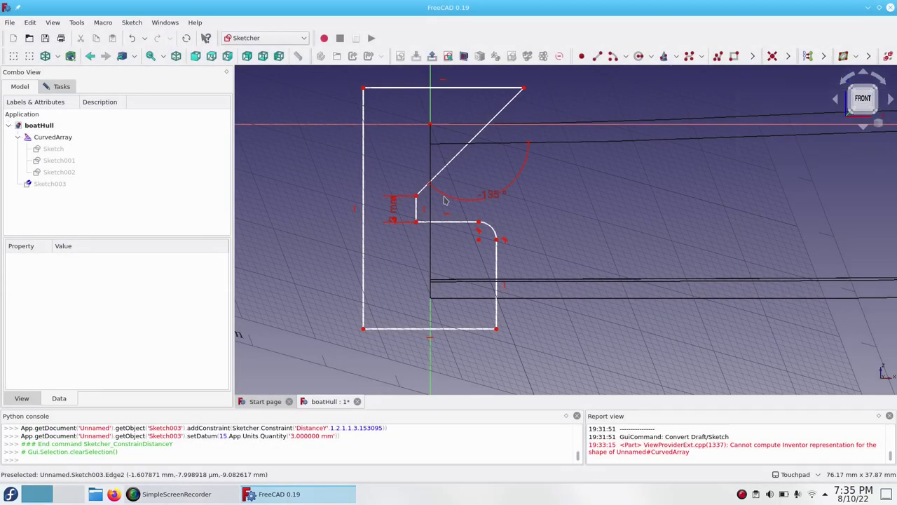
Place the notch's inner corner 0.5 mm horizontally from the vertical axis.
{"action": "left_click_drag", "start_coordinate": [522, 87], "coordinate": [518, 114]}
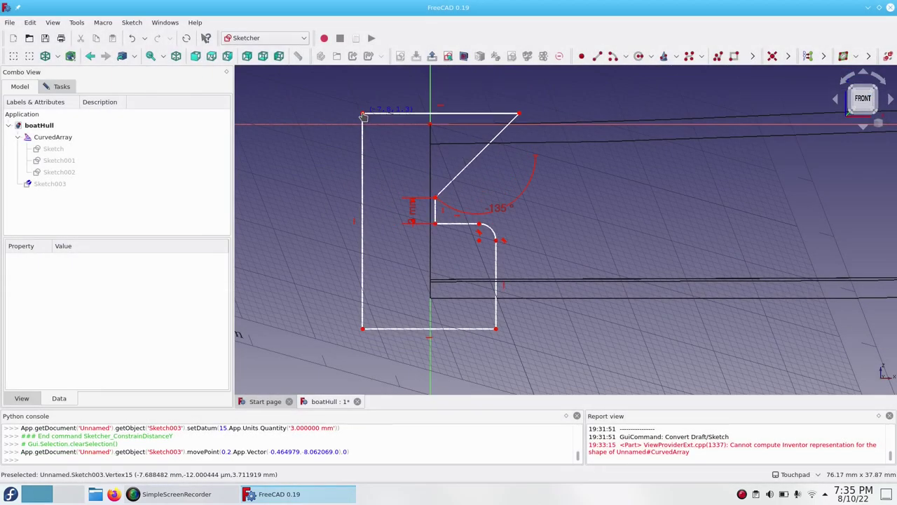
{"action": "left_click_drag", "start_coordinate": [434, 200], "coordinate": [426, 202]}
{"action": "left_click", "coordinate": [426, 202]}
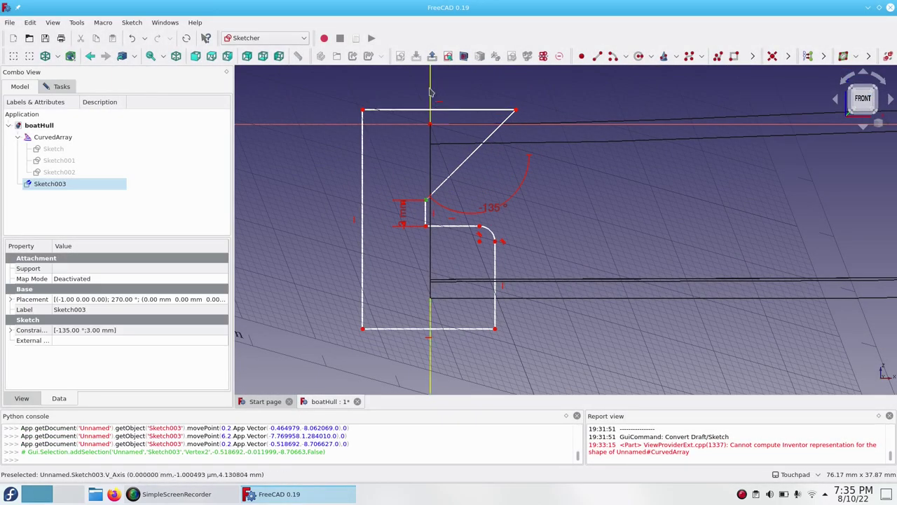
{"action": "left_click", "coordinate": [431, 92]}
{"action": "left_click", "coordinate": [788, 55]}
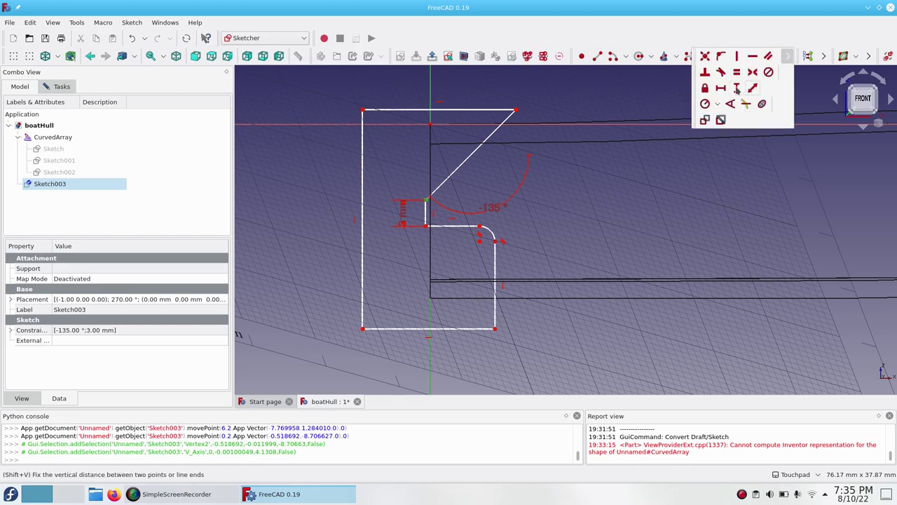
{"action": "left_click", "coordinate": [722, 88]}
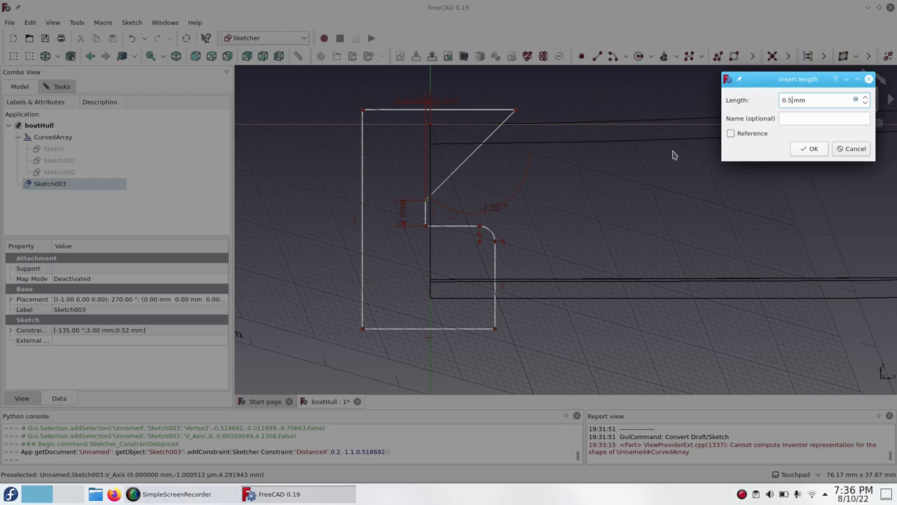
{"action": "key", "text": "Return"}
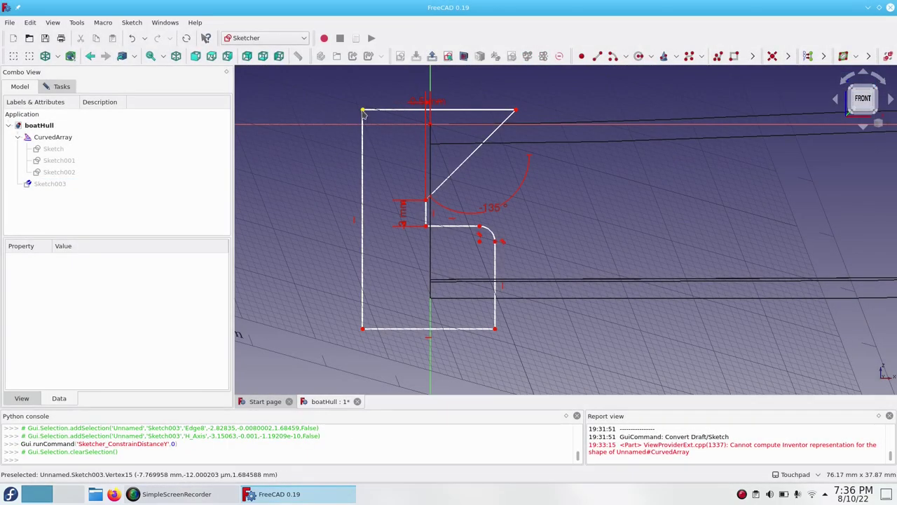
Set the profile's top-left corner 0.5 mm vertically from the horizontal axis.
{"action": "left_click", "coordinate": [363, 111]}
{"action": "left_click", "coordinate": [385, 124]}
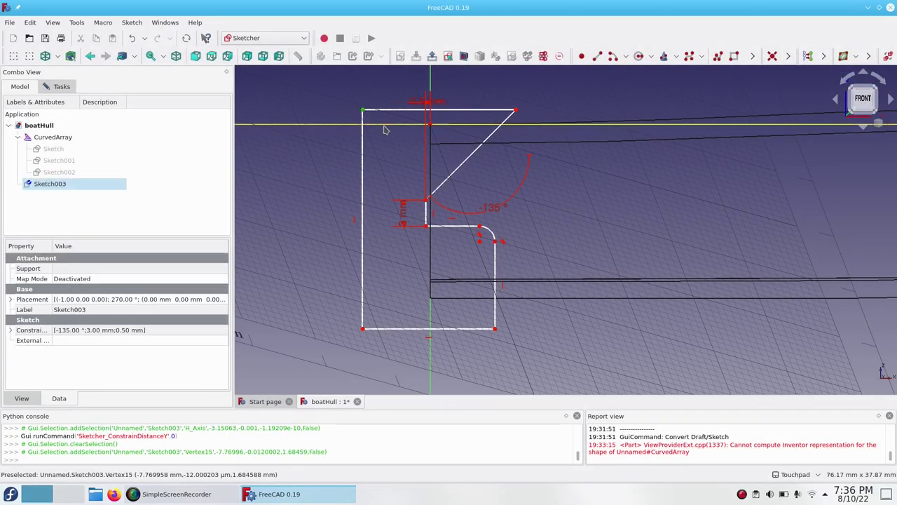
{"action": "left_click", "coordinate": [789, 55]}
{"action": "left_click", "coordinate": [738, 89]}
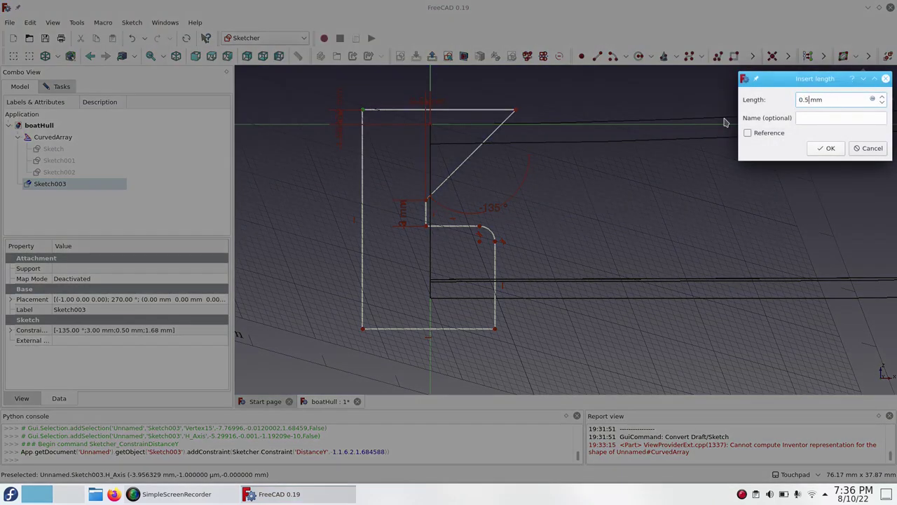
{"action": "key", "text": "Return"}
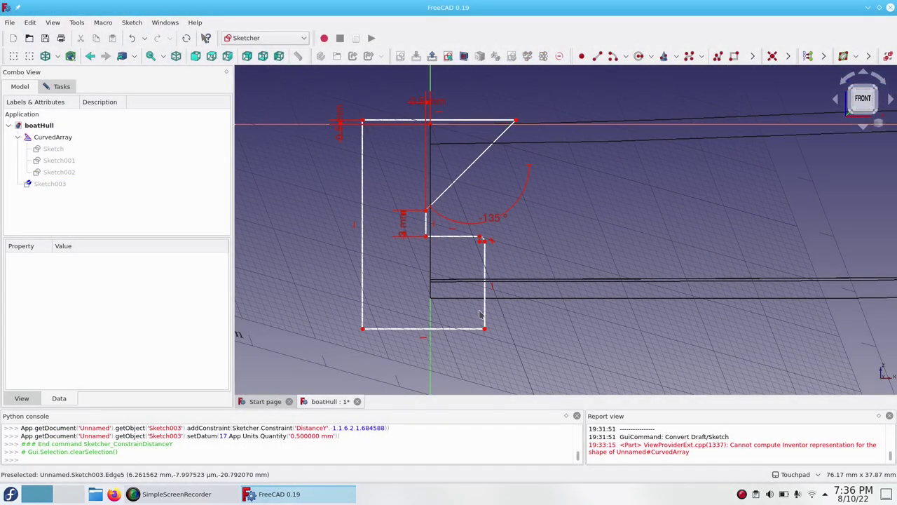
Fillet the inner corner and constrain the fillet to a 2 mm radius.
{"action": "key", "text": "g"}
{"action": "key", "text": "f"}
{"action": "left_click", "coordinate": [480, 239]}
{"action": "left_click_drag", "start_coordinate": [473, 257], "coordinate": [472, 251]}
{"action": "left_click", "coordinate": [481, 248]}
{"action": "left_click", "coordinate": [788, 56]}
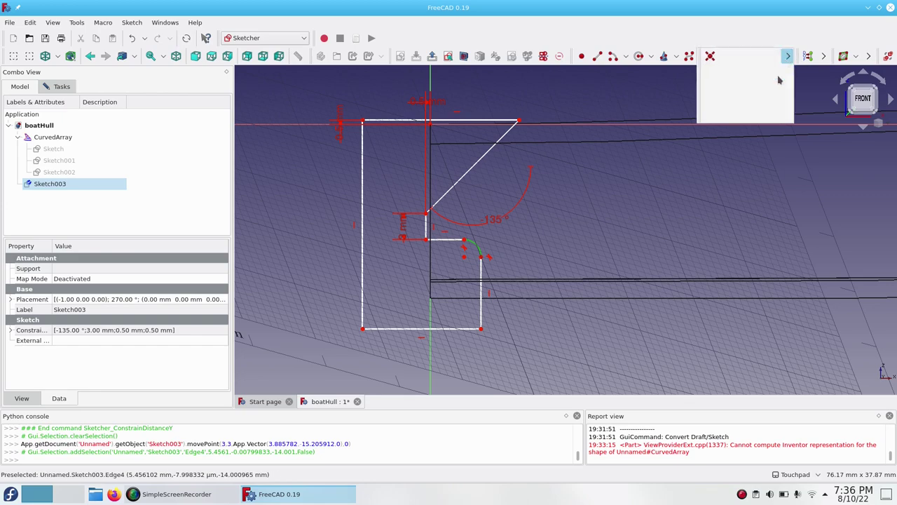
{"action": "left_click", "coordinate": [706, 104]}
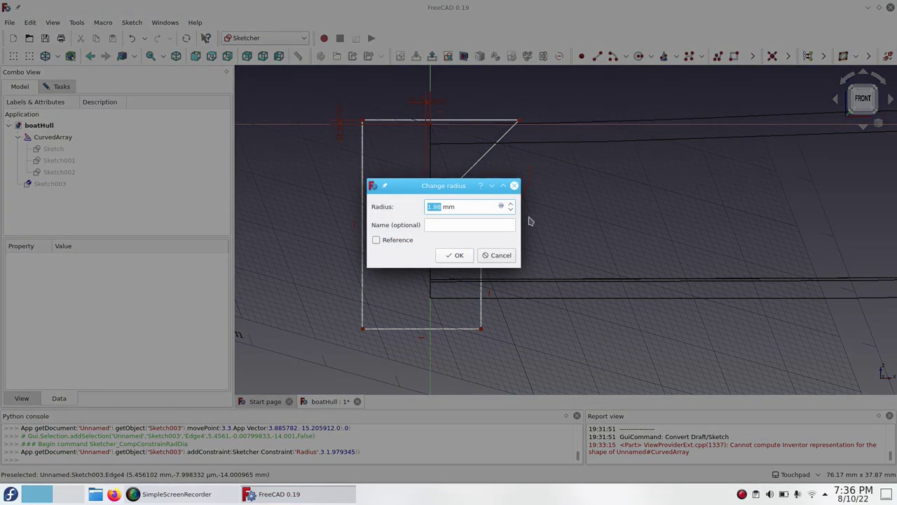
{"action": "left_click", "coordinate": [454, 255]}
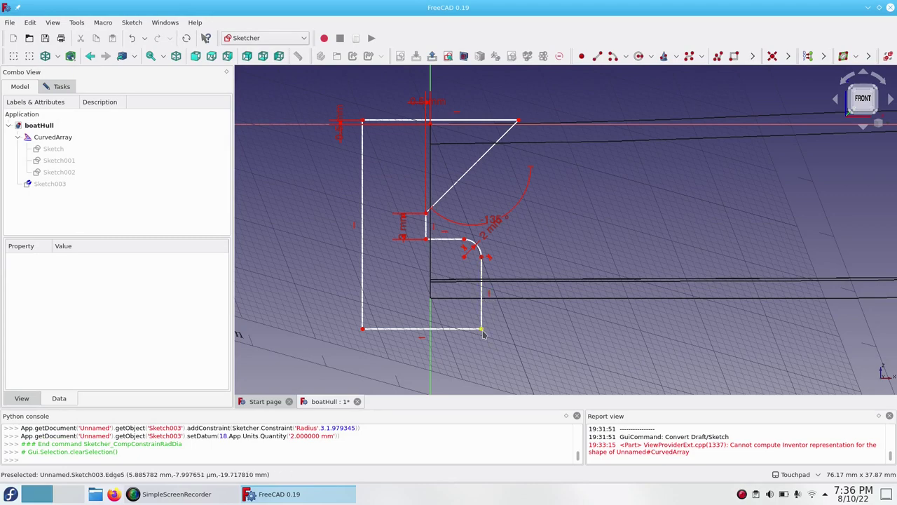
{"action": "mouse_move", "coordinate": [481, 333]}
{"action": "left_mouse_down"}
{"action": "mouse_move", "coordinate": [444, 333]}
{"action": "mouse_move", "coordinate": [500, 325]}
{"action": "left_mouse_up"}
Constrain the inner horizontal line to a 6.5 mm horizontal distance.
{"action": "scroll", "coordinate": [502, 319], "scroll_direction": "down", "scroll_amount": 5}
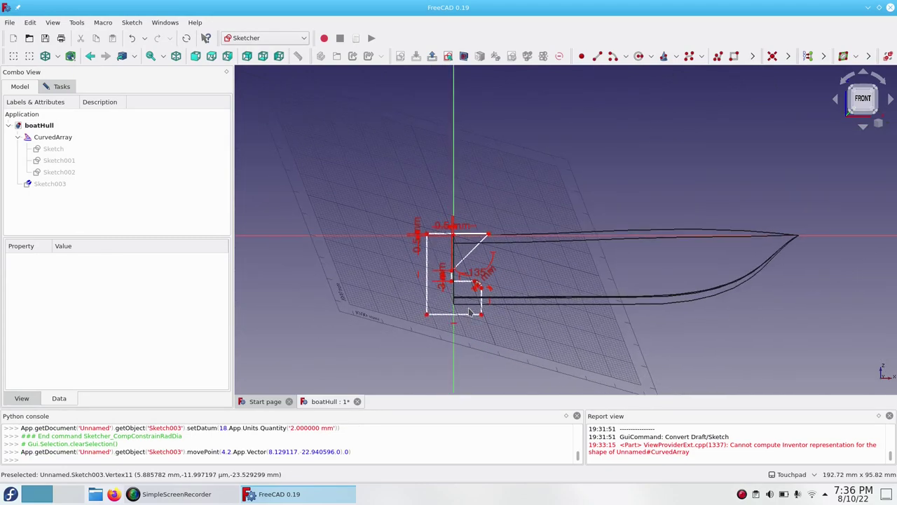
{"action": "scroll", "coordinate": [509, 301], "scroll_direction": "up", "scroll_amount": 3}
{"action": "scroll", "coordinate": [510, 302], "scroll_direction": "up", "scroll_amount": 2}
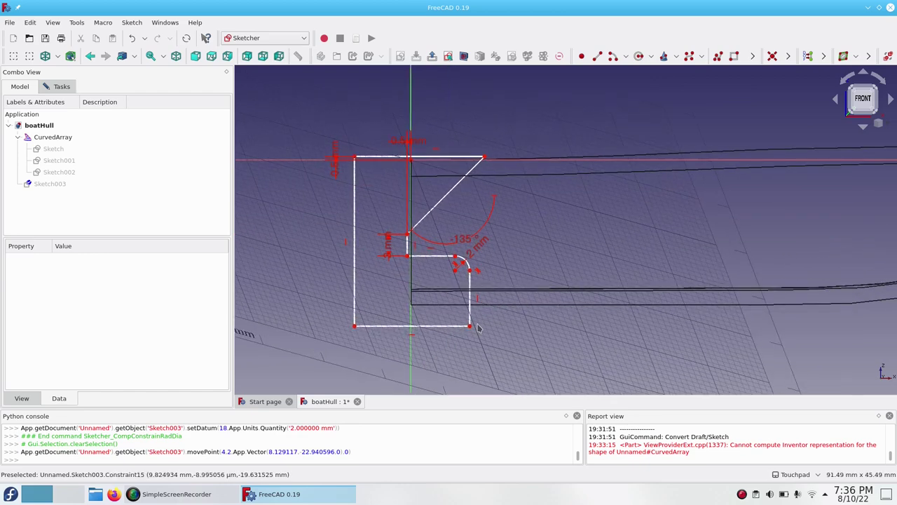
{"action": "left_click", "coordinate": [436, 257]}
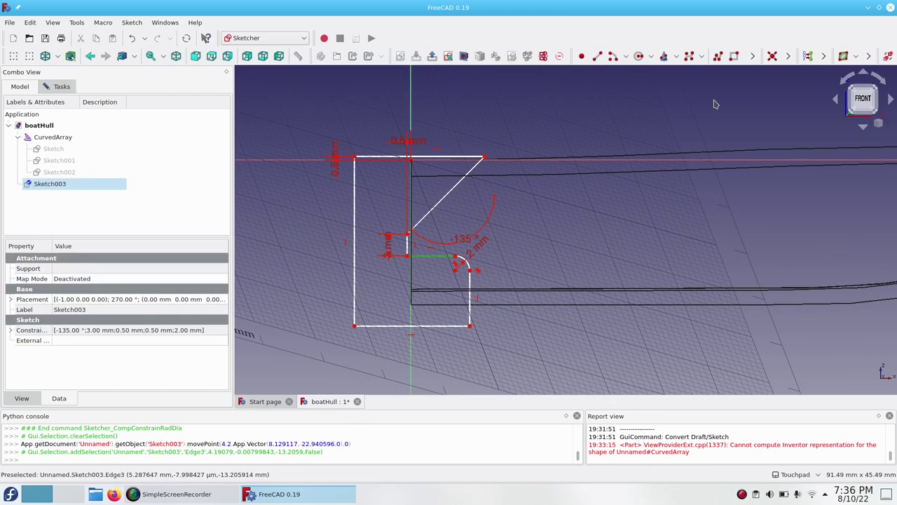
{"action": "left_click", "coordinate": [788, 55]}
{"action": "left_click", "coordinate": [721, 88]}
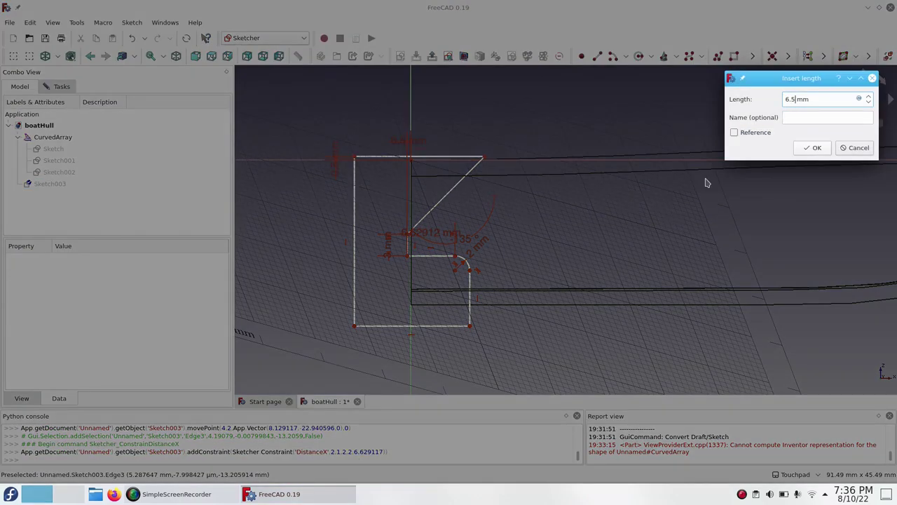
{"action": "key", "text": "Return"}
Set the bottom-right corner 21 mm vertically from the sketch origin.
{"action": "left_click_drag", "start_coordinate": [470, 325], "coordinate": [470, 315]}
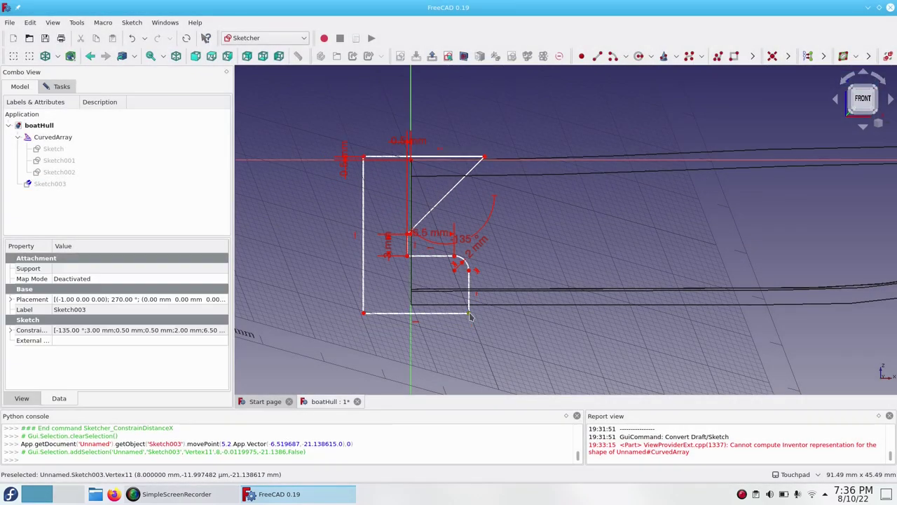
{"action": "left_click", "coordinate": [411, 160]}
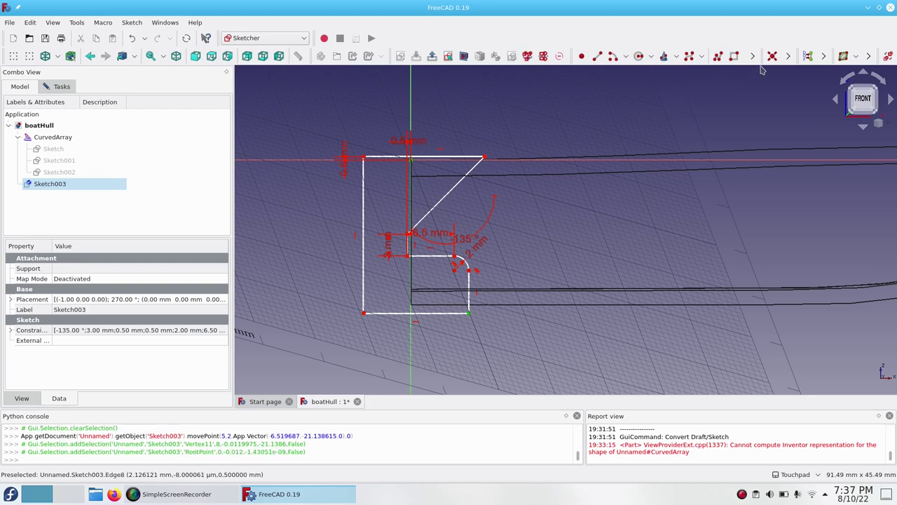
{"action": "left_click", "coordinate": [788, 56]}
{"action": "left_click", "coordinate": [736, 87]}
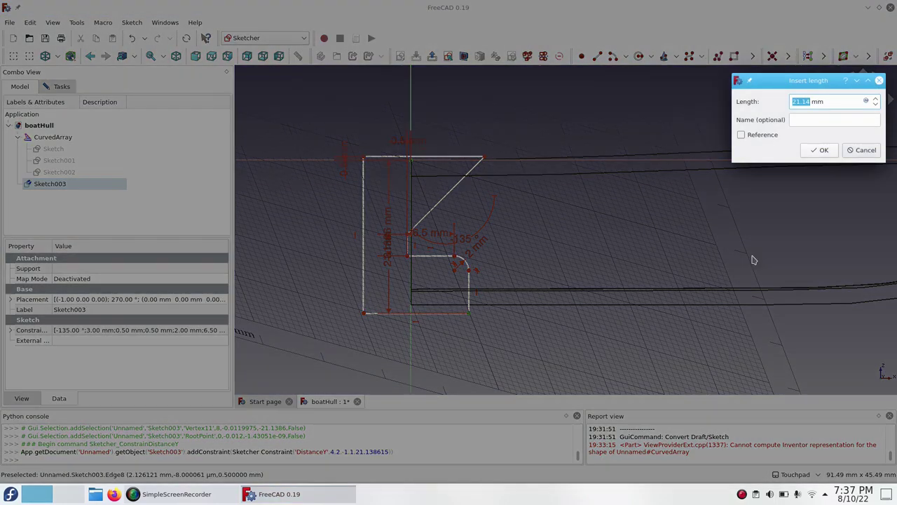
{"action": "key", "text": "Return"}
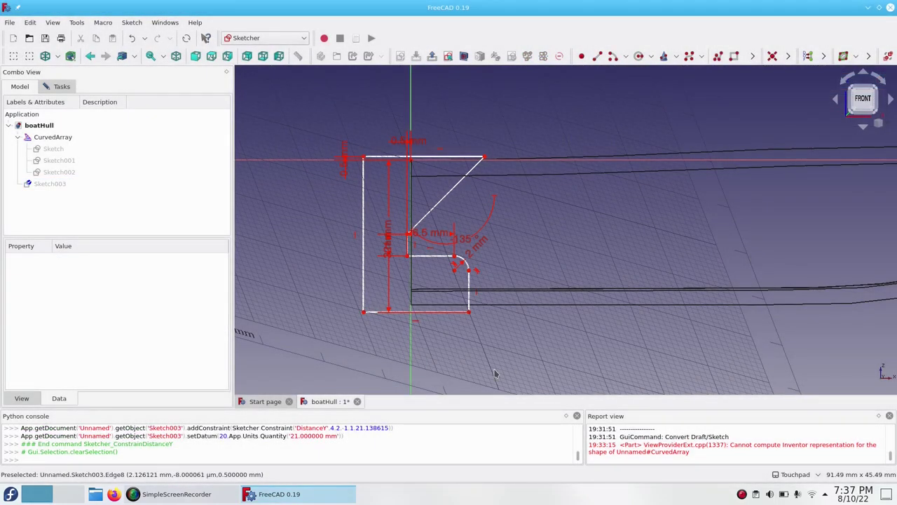
Constrain the top-left corner's horizontal distance from the vertical axis.
{"action": "left_click", "coordinate": [364, 158]}
{"action": "left_click", "coordinate": [412, 130]}
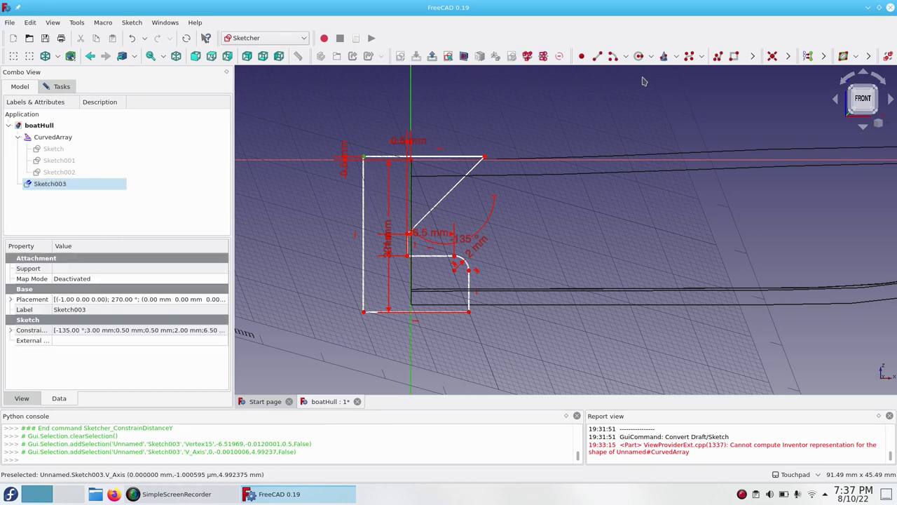
{"action": "left_click", "coordinate": [788, 57]}
{"action": "left_click", "coordinate": [738, 87]}
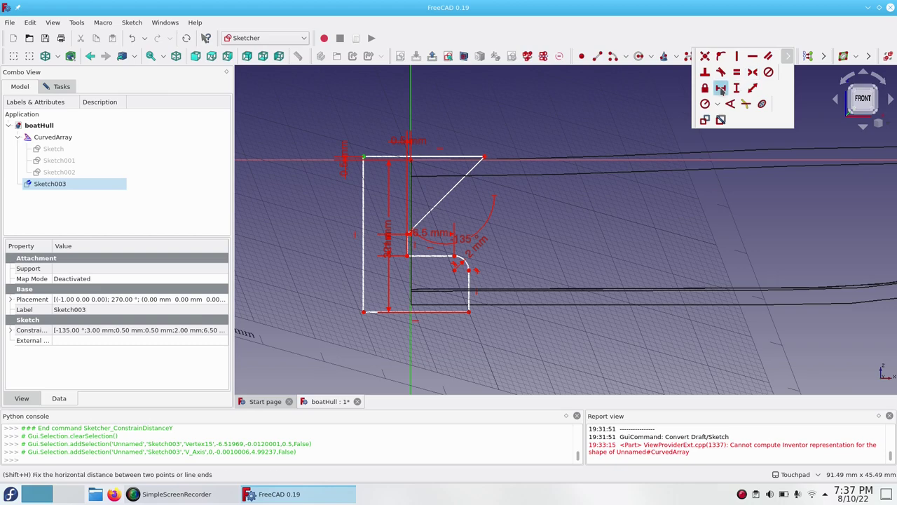
{"action": "key", "text": "Return"}
Give the right vertical edge a 7.5 mm length and close the sketch.
{"action": "left_click", "coordinate": [470, 265]}
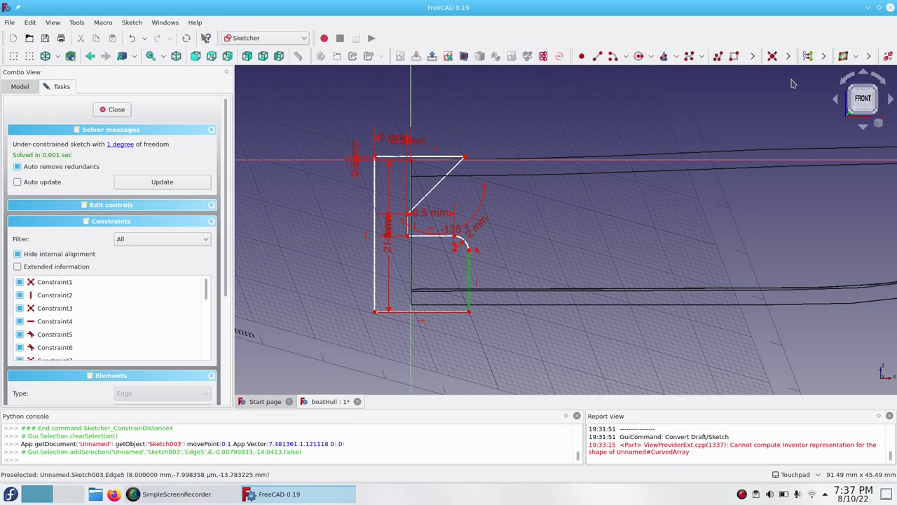
{"action": "left_click", "coordinate": [790, 56]}
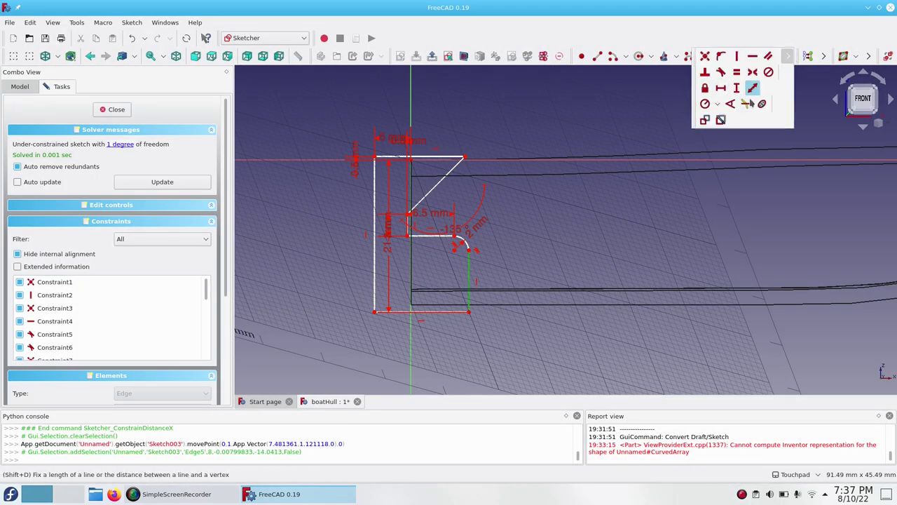
{"action": "left_click", "coordinate": [753, 89]}
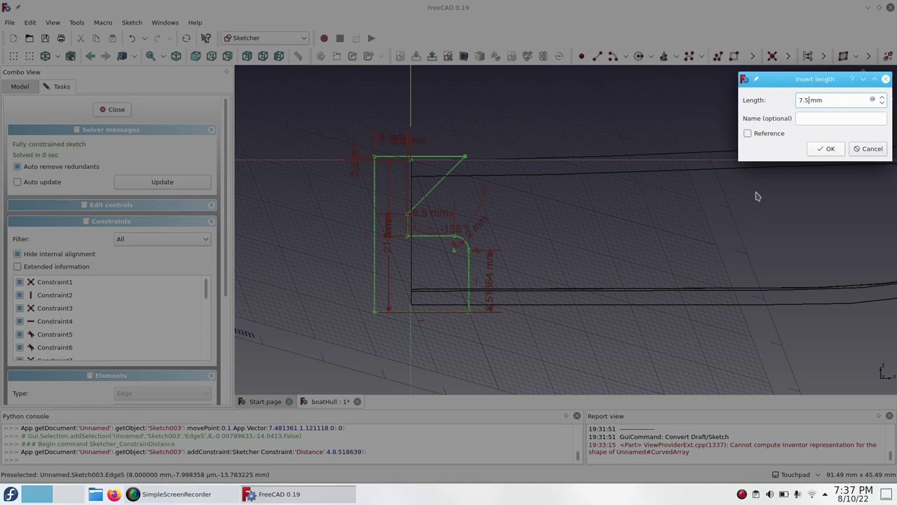
{"action": "key", "text": "Return"}
{"action": "left_click", "coordinate": [108, 112]}
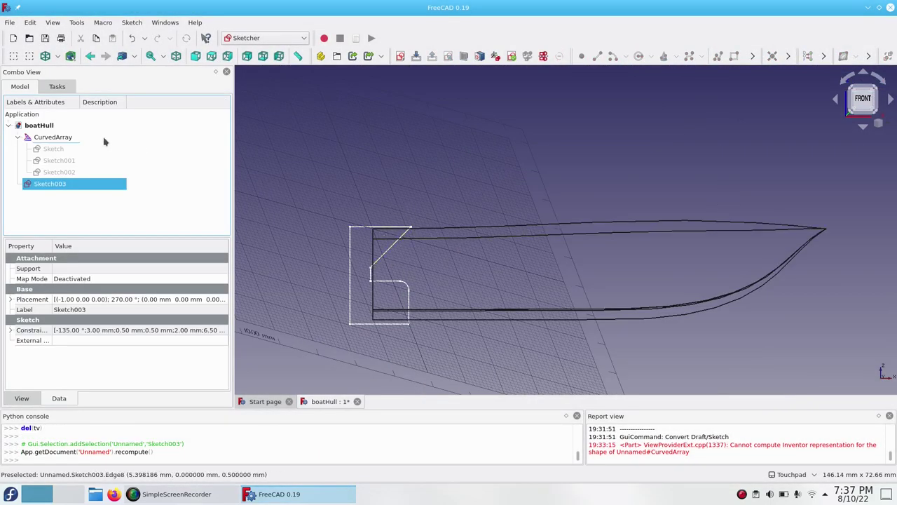
Show the hull shaded again and view it from the side.
{"action": "left_click", "coordinate": [58, 56]}
{"action": "left_click", "coordinate": [74, 70]}
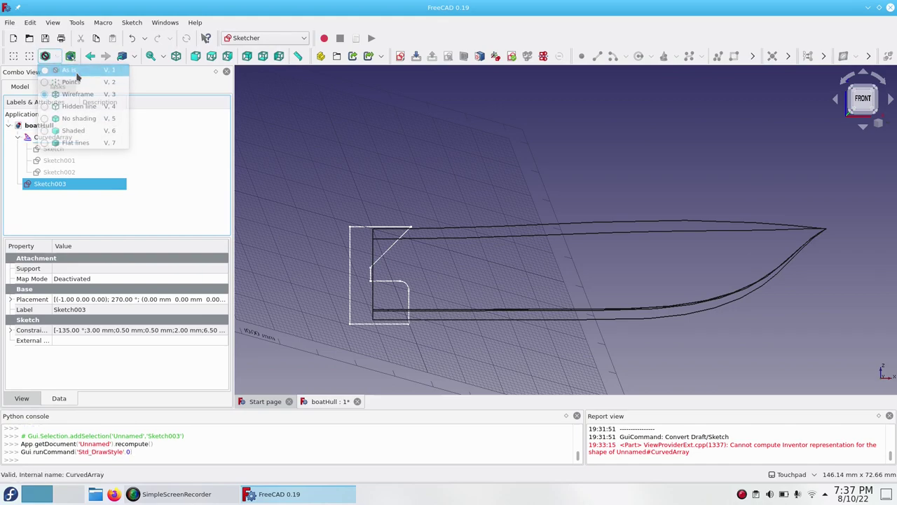
{"action": "middle_click_drag", "start_coordinate": [397, 260], "coordinate": [473, 183], "text": "alt"}
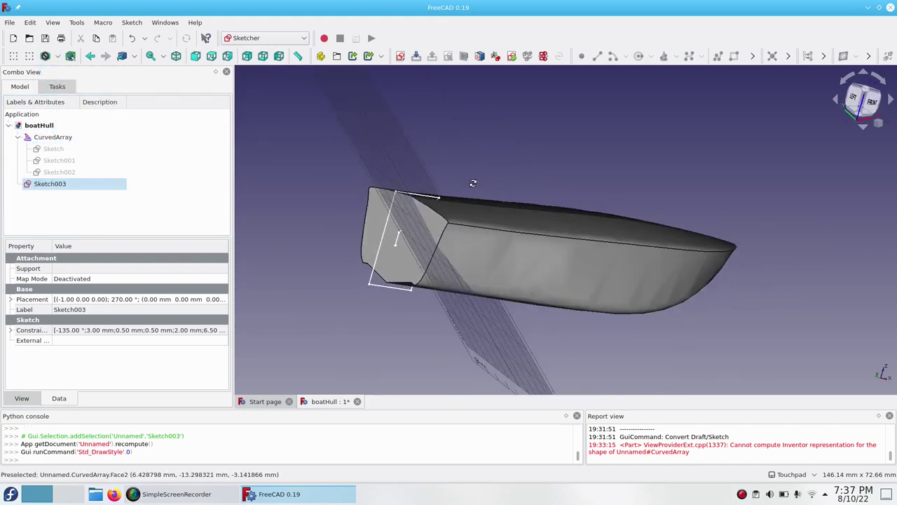
{"action": "key", "text": "3"}
In Part, extrude Sketch003 symmetrically 50 mm and save the document.
{"action": "left_click", "coordinate": [266, 38]}
{"action": "left_click", "coordinate": [261, 202]}
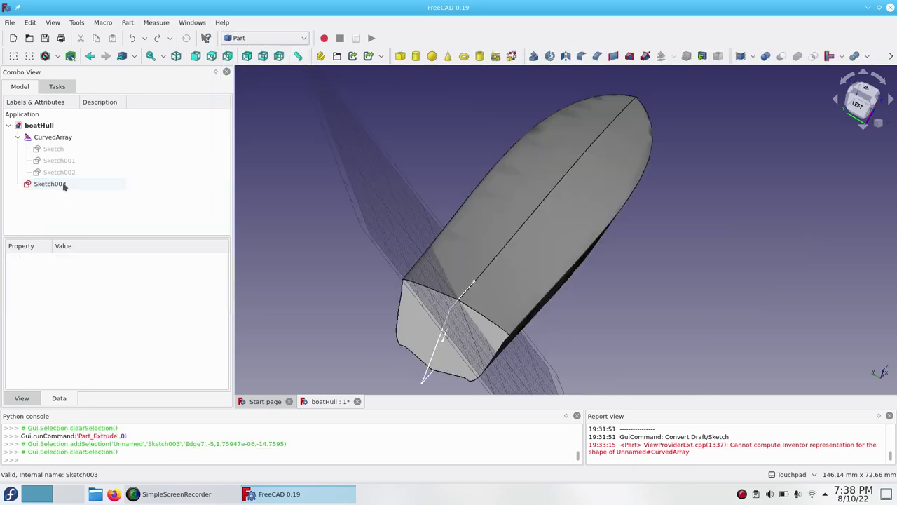
{"action": "left_click", "coordinate": [62, 184]}
{"action": "left_click", "coordinate": [534, 56]}
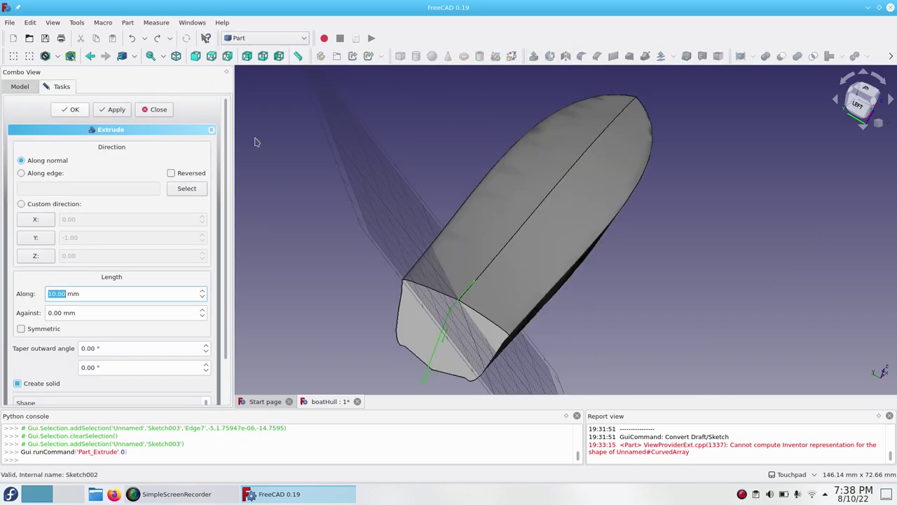
{"action": "left_click", "coordinate": [21, 328]}
{"action": "left_click", "coordinate": [201, 291]}
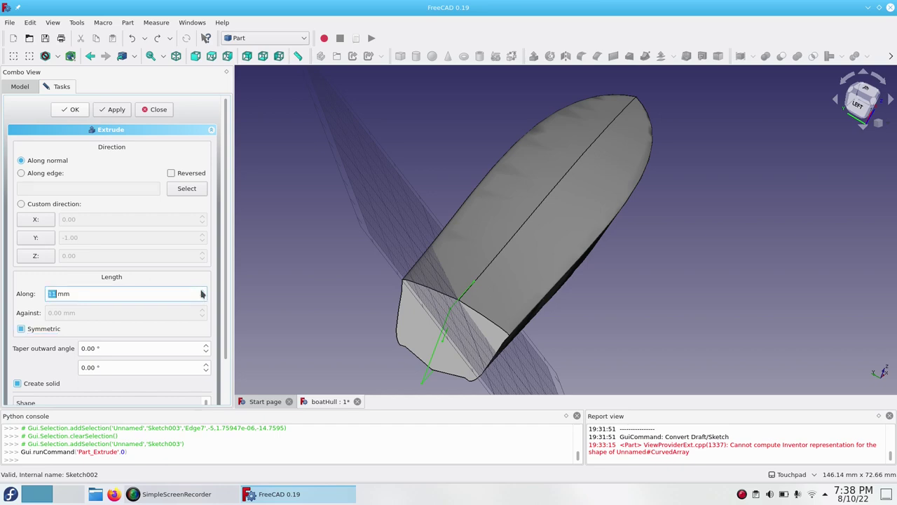
{"action": "type", "text": "50"}
{"action": "left_click", "coordinate": [76, 108]}
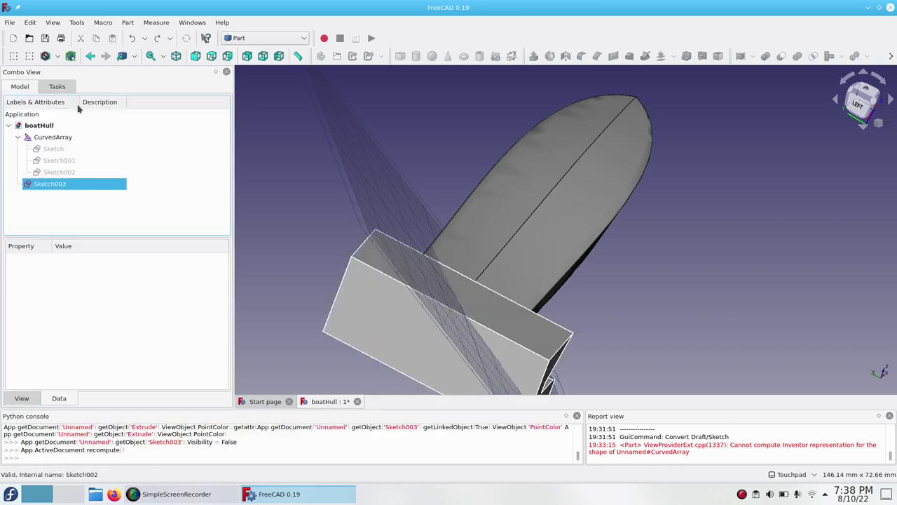
{"action": "key", "text": "ctrl+s"}
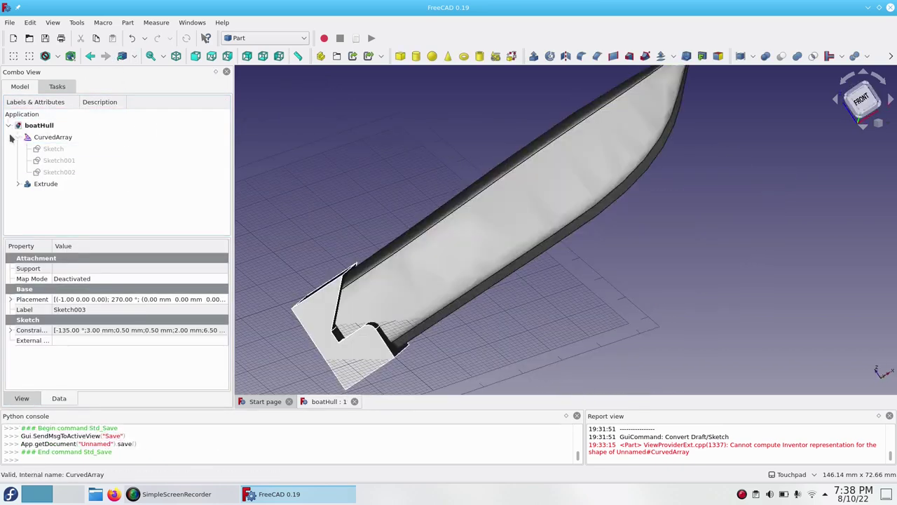
Subtract the Extrude from the CurvedArray hull with a Cut.
{"action": "left_click", "coordinate": [54, 138]}
{"action": "left_click", "coordinate": [58, 185], "text": "ctrl"}
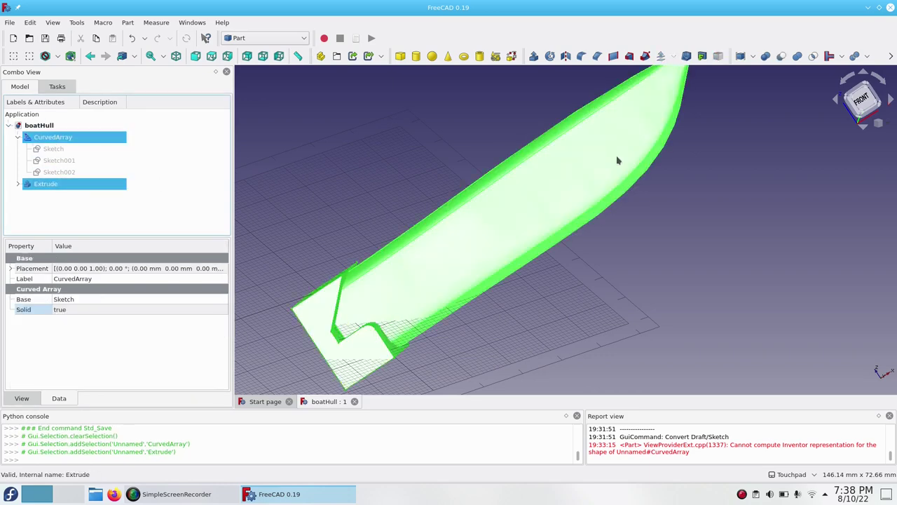
{"action": "left_click", "coordinate": [782, 56]}
Inspect the cut hull, then pick Inkscape's Bezier pen tool on masterSketch.svg.
{"action": "left_click_drag", "start_coordinate": [561, 212], "coordinate": [431, 182], "text": "alt"}
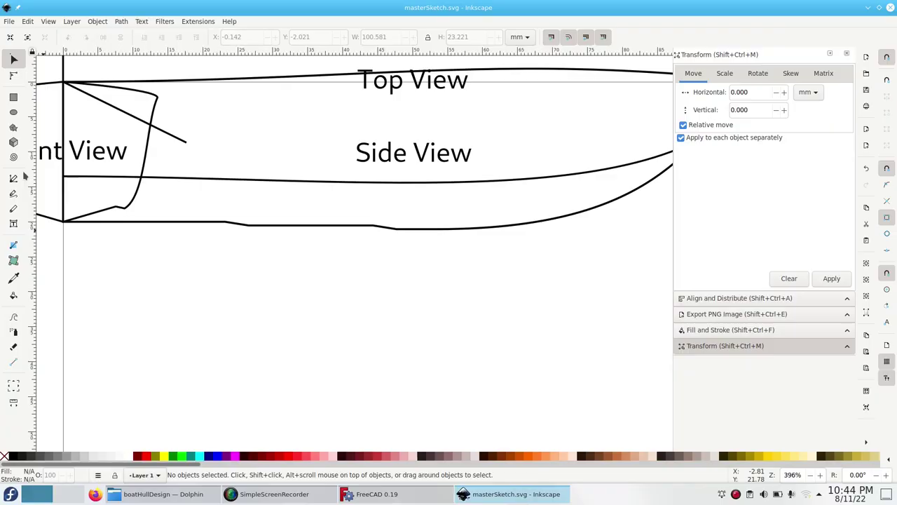
{"action": "left_click", "coordinate": [13, 178]}
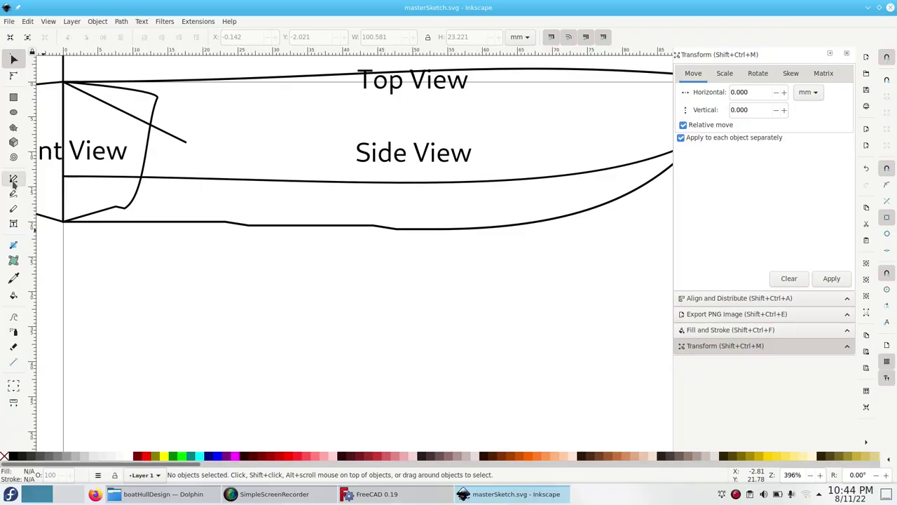
Draw a closed triangular cutter on the hull bottom and curve its top edge into a fin.
{"action": "left_click", "coordinate": [394, 230]}
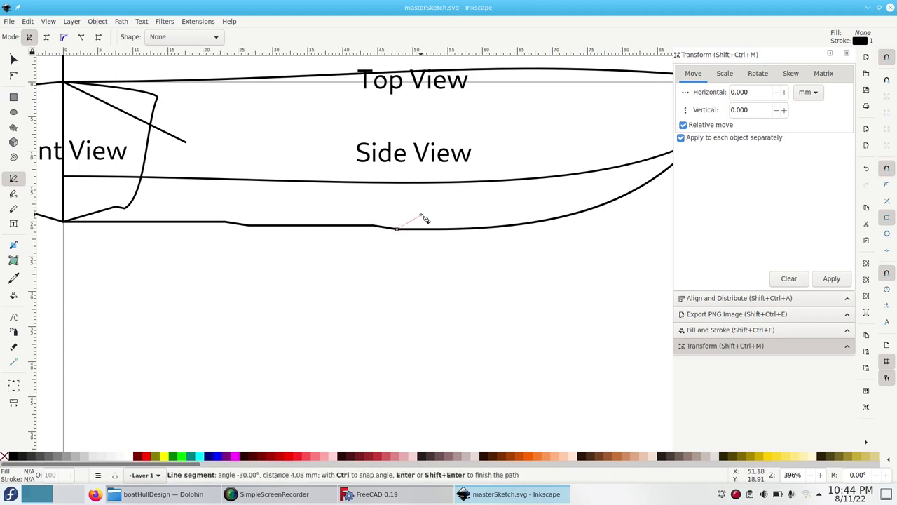
{"action": "left_click", "coordinate": [357, 254]}
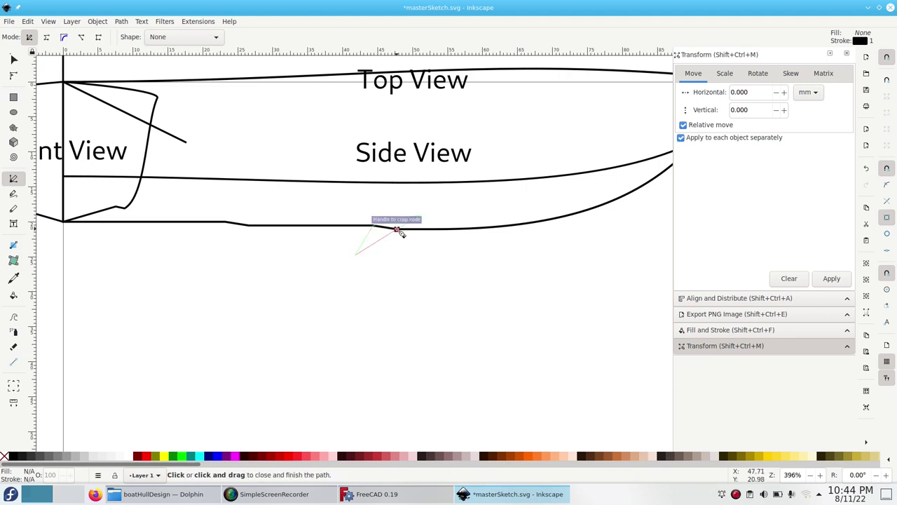
{"action": "left_click", "coordinate": [398, 231]}
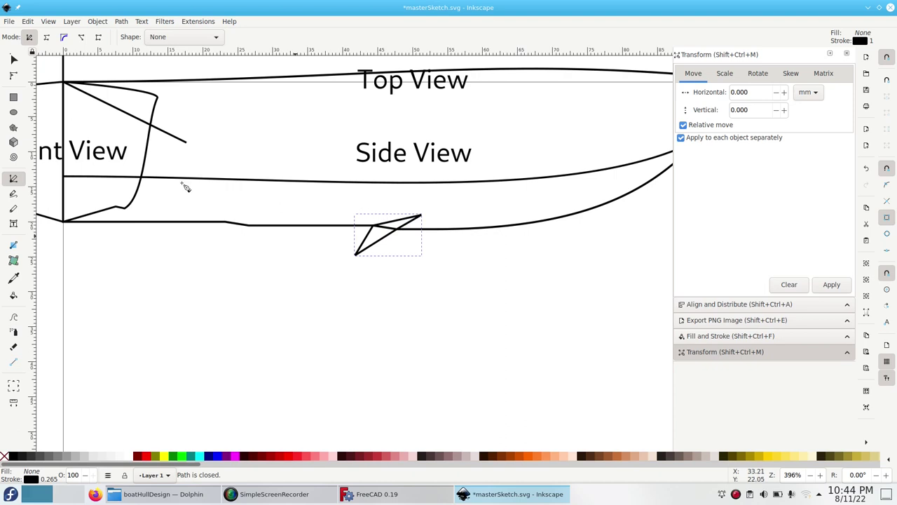
{"action": "left_click", "coordinate": [14, 75]}
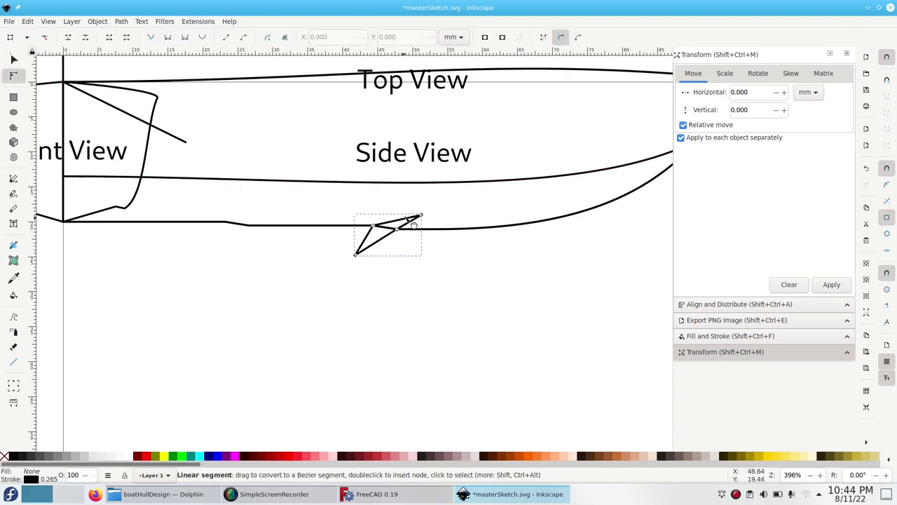
{"action": "left_click_drag", "start_coordinate": [413, 225], "coordinate": [408, 222]}
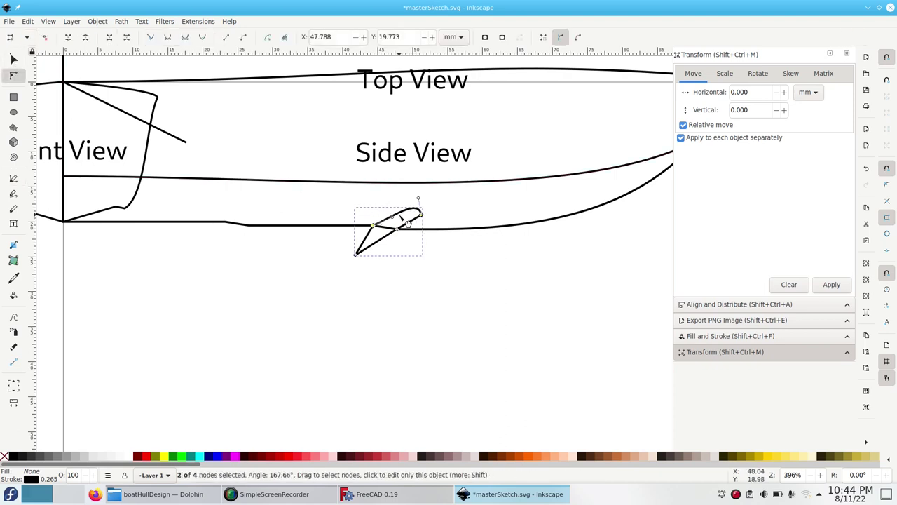
{"action": "scroll", "coordinate": [449, 214], "scroll_direction": "up", "scroll_amount": 2, "text": "ctrl"}
{"action": "left_click_drag", "start_coordinate": [390, 185], "coordinate": [457, 183]}
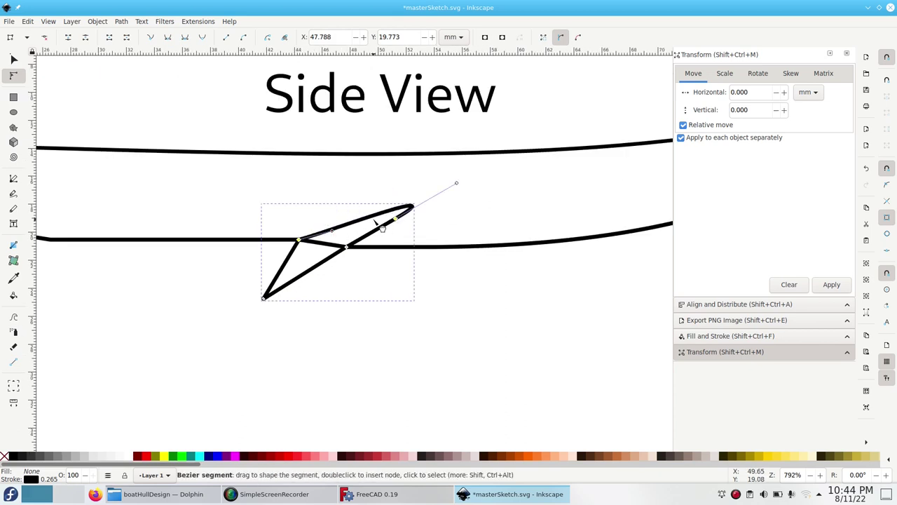
{"action": "left_click_drag", "start_coordinate": [375, 221], "coordinate": [372, 202]}
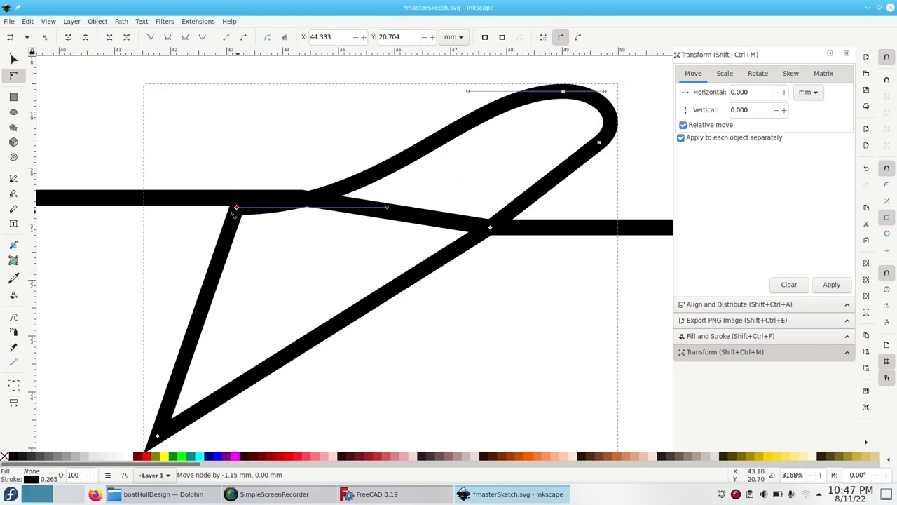
{"action": "left_click_drag", "start_coordinate": [234, 214], "coordinate": [211, 214]}
{"action": "scroll", "coordinate": [277, 237], "scroll_direction": "down", "scroll_amount": 4, "text": "ctrl"}
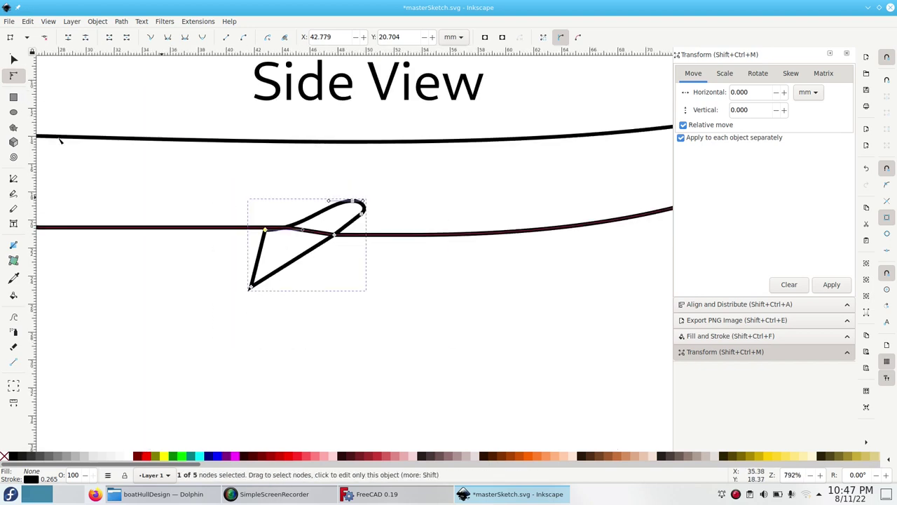
Paste a copy of the fin beside the original on the hull bottom and save the sketch.
{"action": "left_click", "coordinate": [16, 60]}
{"action": "scroll", "coordinate": [360, 297], "scroll_direction": "down", "scroll_amount": 3, "text": "ctrl"}
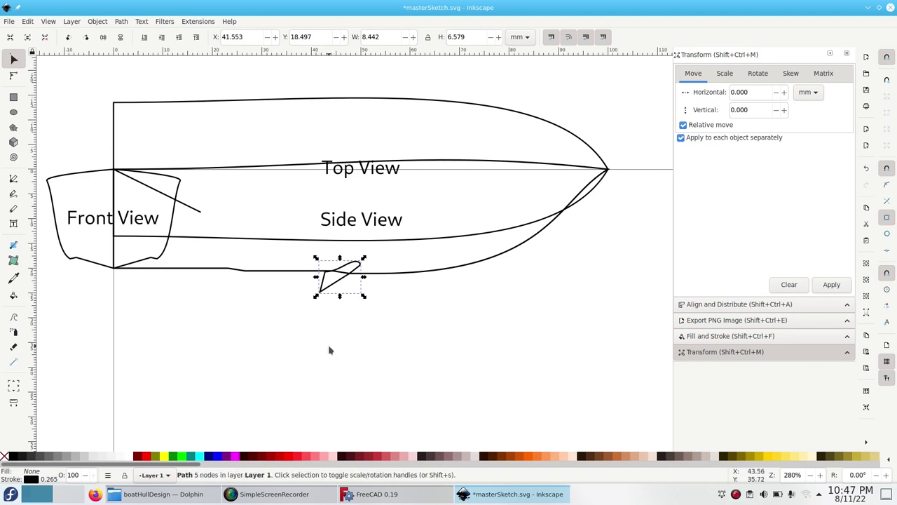
{"action": "key", "text": "ctrl+v"}
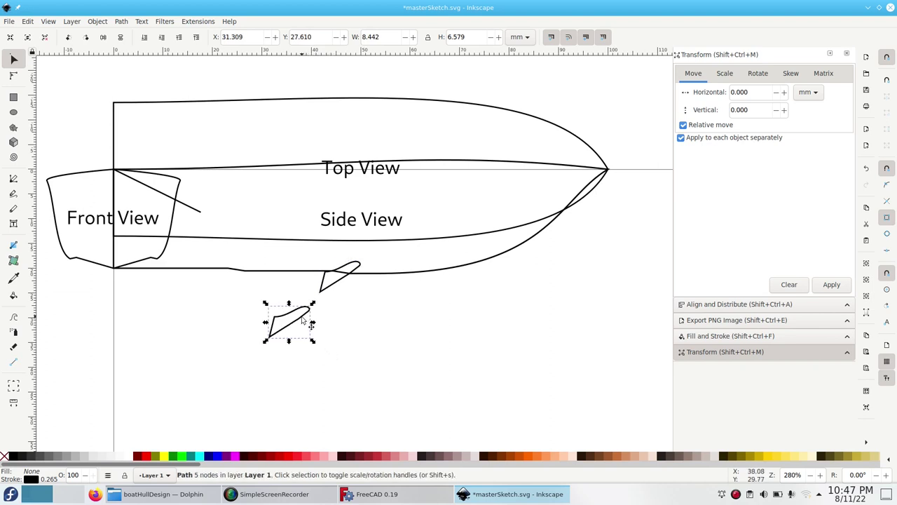
{"action": "left_click_drag", "start_coordinate": [303, 319], "coordinate": [354, 273]}
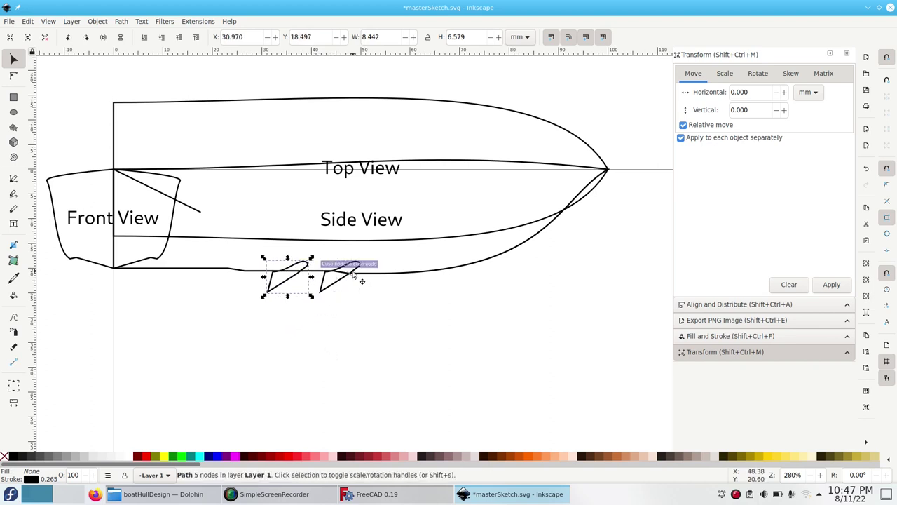
{"action": "key", "text": "shift+Left"}
{"action": "key", "text": "shift+Left"}
{"action": "scroll", "coordinate": [226, 275], "scroll_direction": "up", "scroll_amount": 3, "text": "ctrl"}
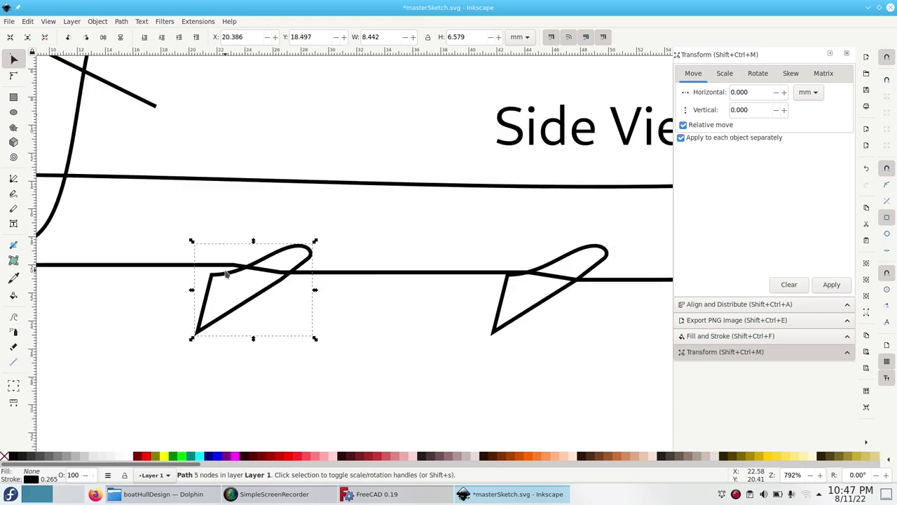
{"action": "scroll", "coordinate": [290, 280], "scroll_direction": "up", "scroll_amount": 2, "text": "ctrl"}
{"action": "key", "text": "Up"}
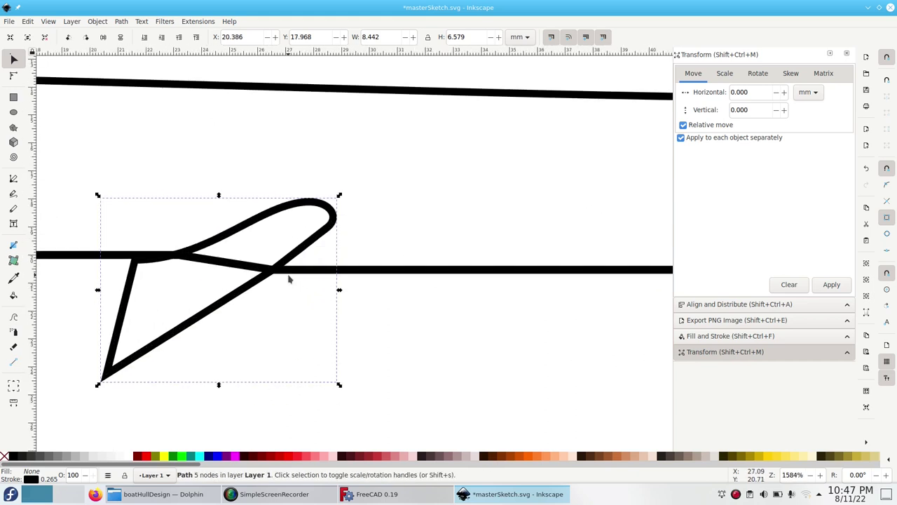
{"action": "key", "text": "Escape"}
{"action": "key", "text": "5"}
{"action": "key", "text": "ctrl+s"}
{"action": "left_click", "coordinate": [13, 181]}
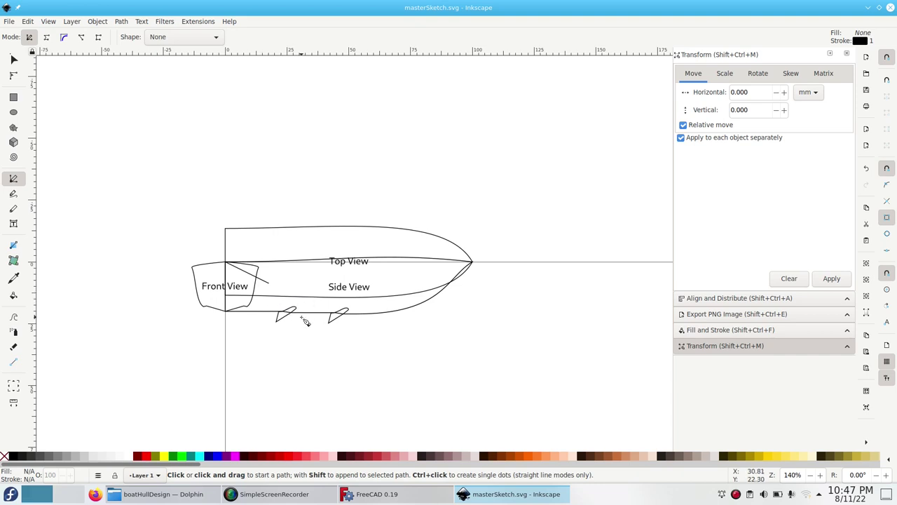
Extend the hull-bottom path and draw a horizontal line from the left fin to the hull's rear edge.
{"action": "scroll", "coordinate": [307, 328], "scroll_direction": "up", "scroll_amount": 3, "text": "ctrl"}
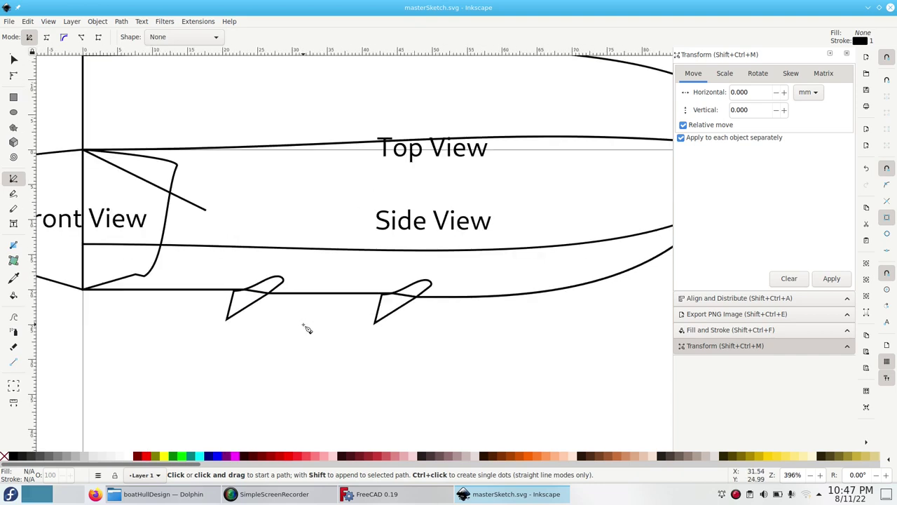
{"action": "left_click", "coordinate": [134, 274]}
{"action": "key", "text": "Return"}
{"action": "left_click", "coordinate": [270, 291]}
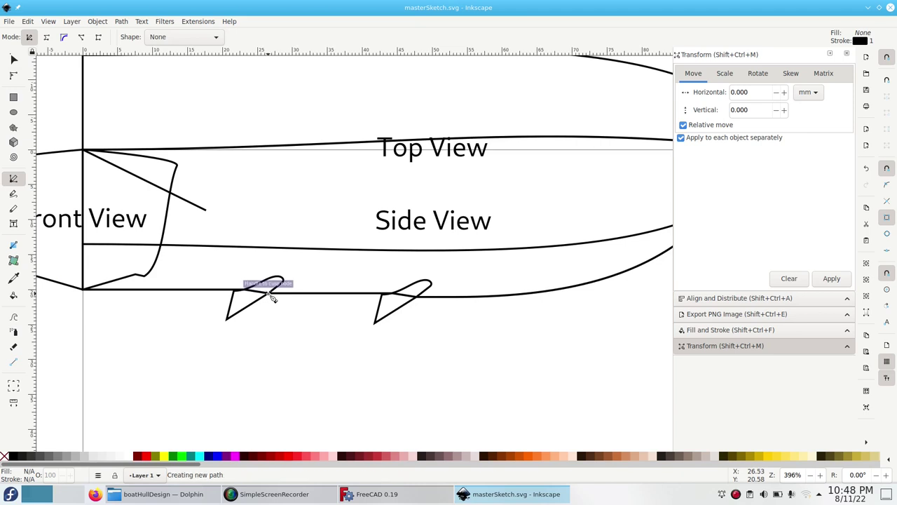
{"action": "left_click", "coordinate": [92, 302]}
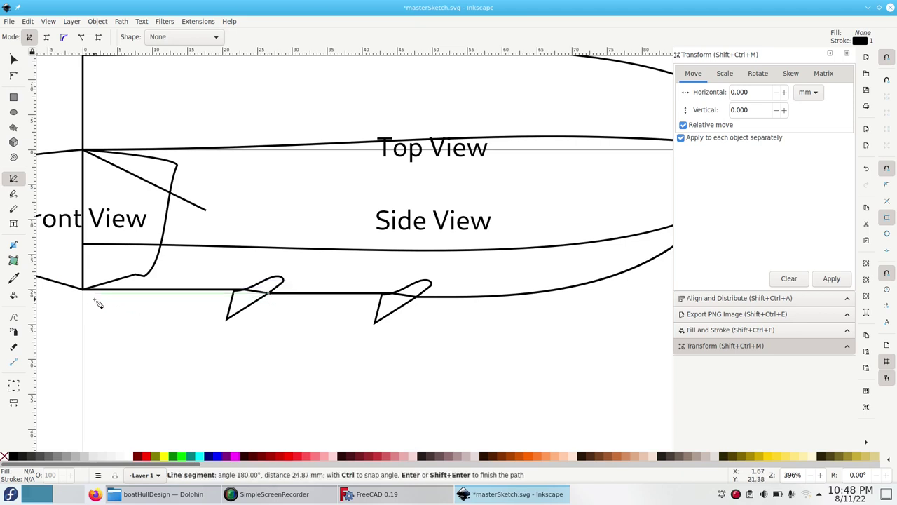
{"action": "key", "text": "Return"}
Align the diagonal line's end nodes vertically and move the horizontal line below the hull.
{"action": "left_click", "coordinate": [14, 75]}
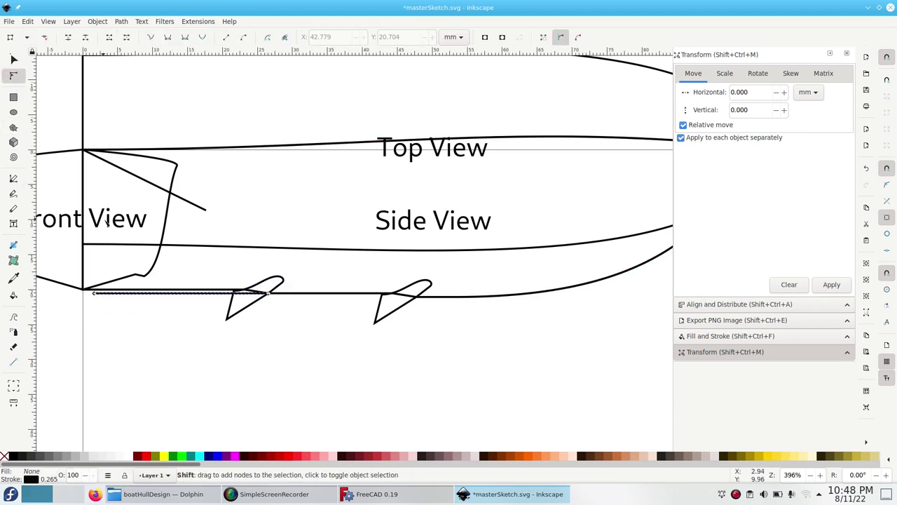
{"action": "left_click", "coordinate": [118, 195]}
{"action": "left_click_drag", "start_coordinate": [119, 341], "coordinate": [63, 140]}
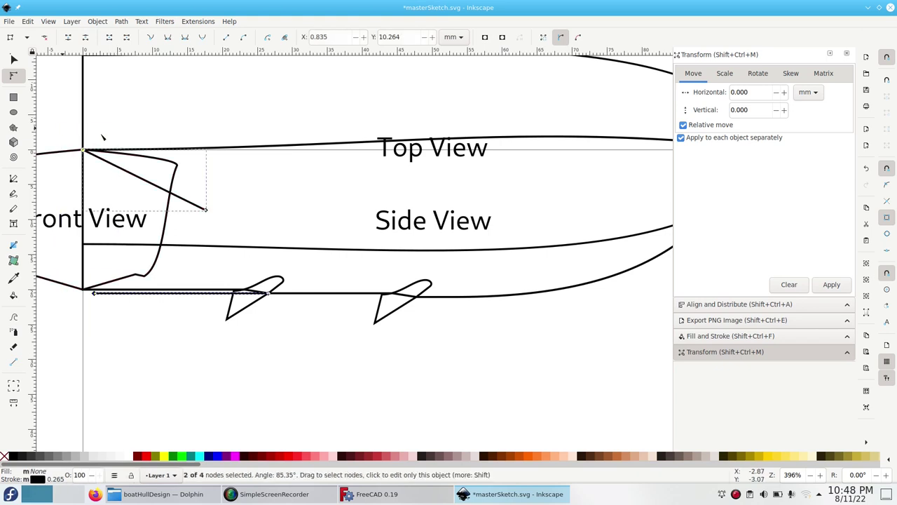
{"action": "left_click", "coordinate": [705, 304]}
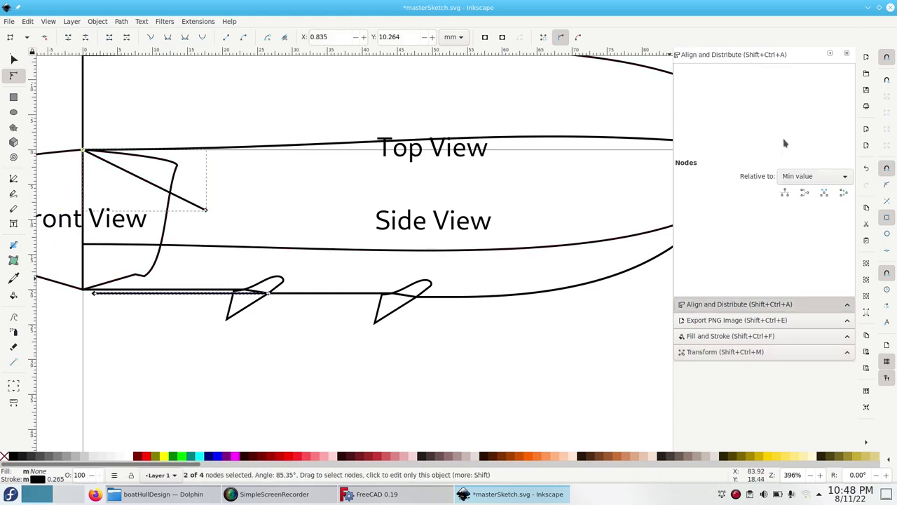
{"action": "left_click", "coordinate": [805, 193]}
{"action": "left_click", "coordinate": [13, 59]}
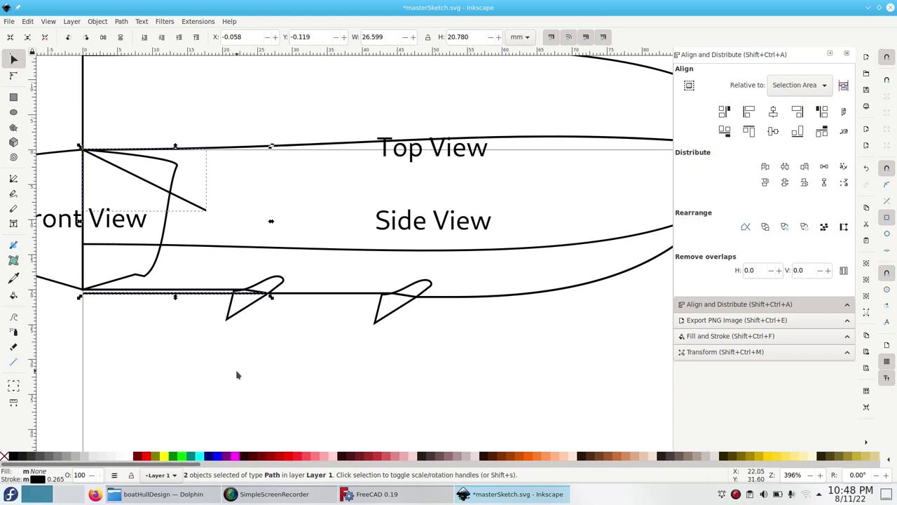
{"action": "left_click", "coordinate": [212, 305]}
{"action": "left_click_drag", "start_coordinate": [213, 293], "coordinate": [218, 329], "text": "ctrl"}
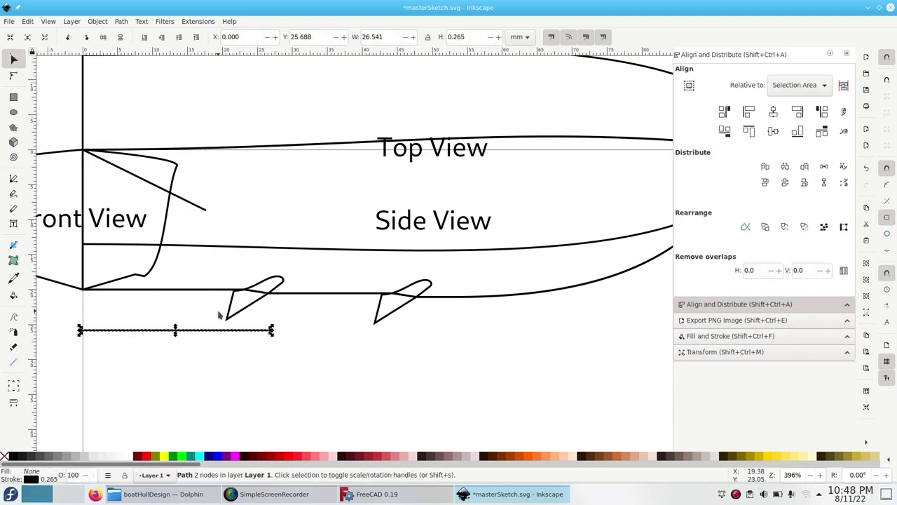
Duplicate the horizontal line and align the copy's end to the right fin's step using Max value.
{"action": "key", "text": "ctrl+c"}
{"action": "key", "text": "ctrl+v"}
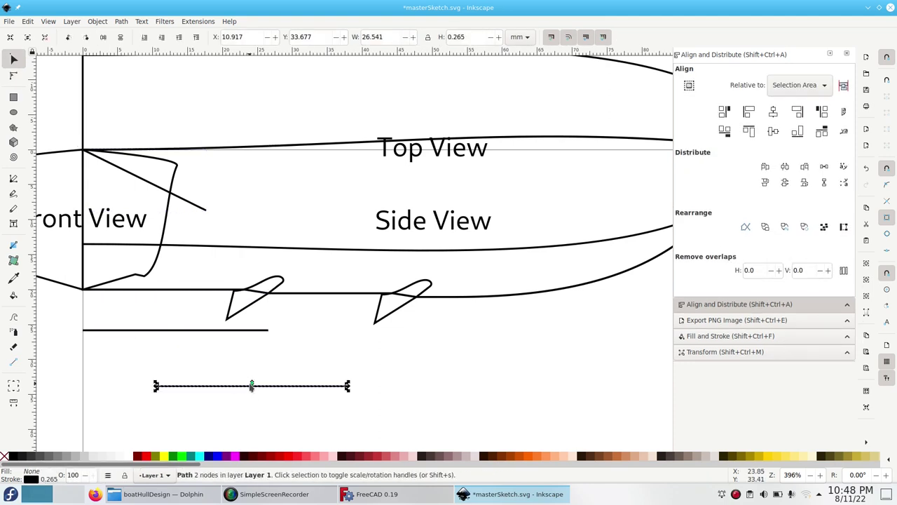
{"action": "left_click_drag", "start_coordinate": [236, 390], "coordinate": [159, 338]}
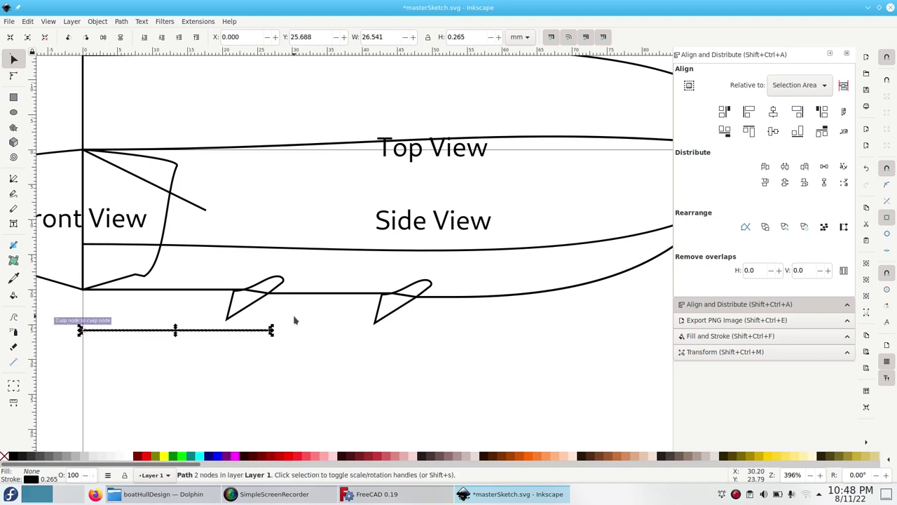
{"action": "left_click", "coordinate": [14, 75]}
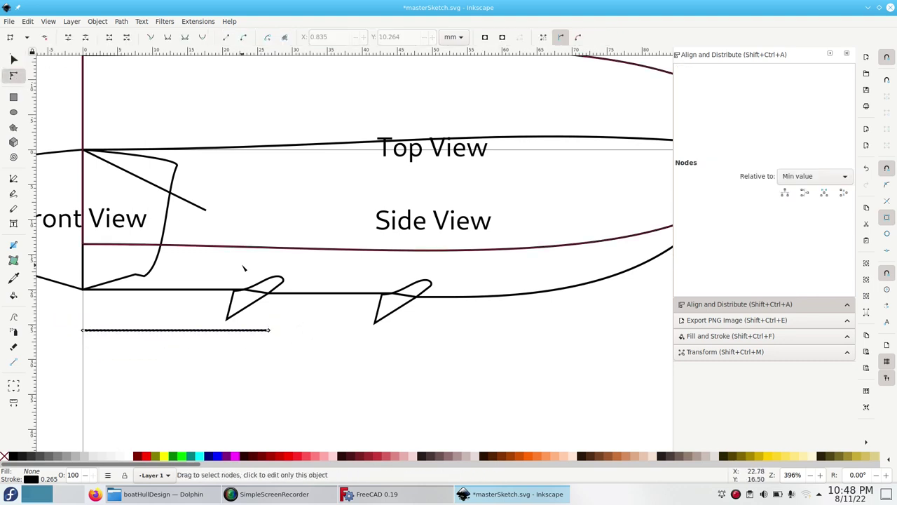
{"action": "left_click", "coordinate": [400, 311]}
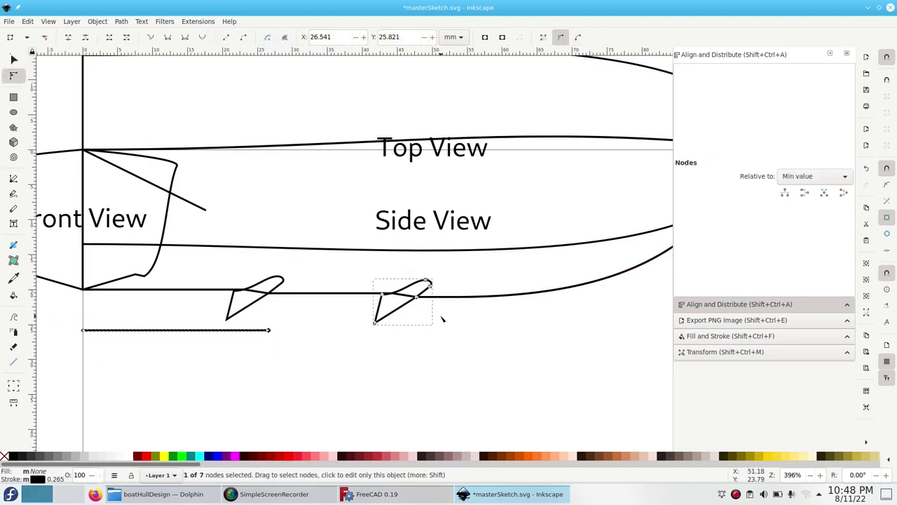
{"action": "left_click_drag", "start_coordinate": [441, 316], "coordinate": [413, 290]}
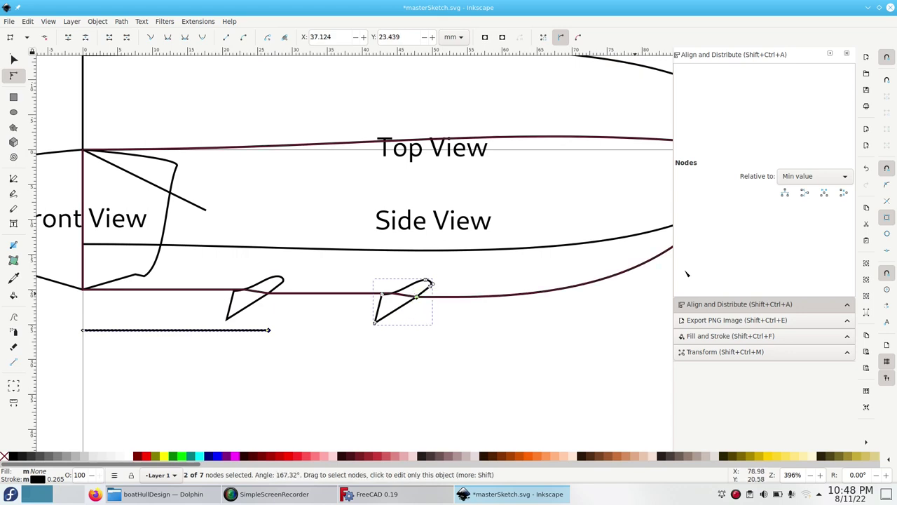
{"action": "left_click", "coordinate": [815, 177]}
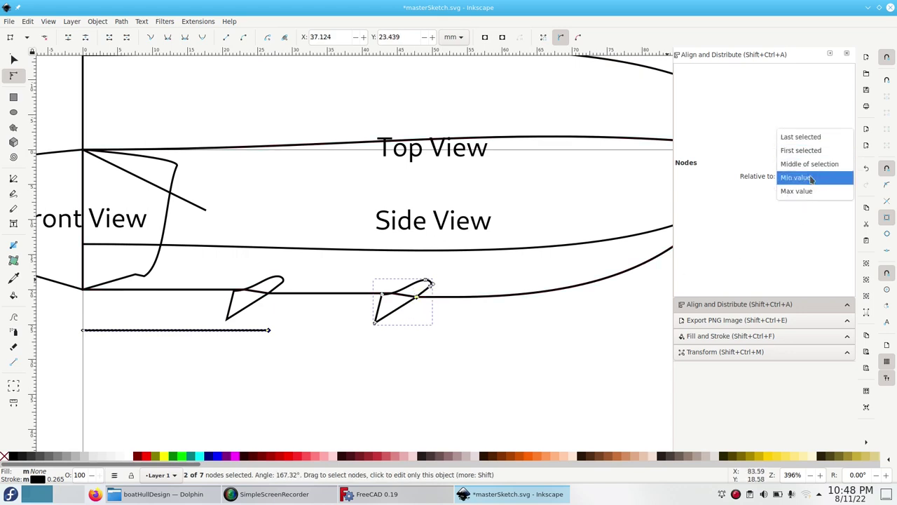
{"action": "left_click", "coordinate": [806, 191]}
{"action": "left_click", "coordinate": [806, 192]}
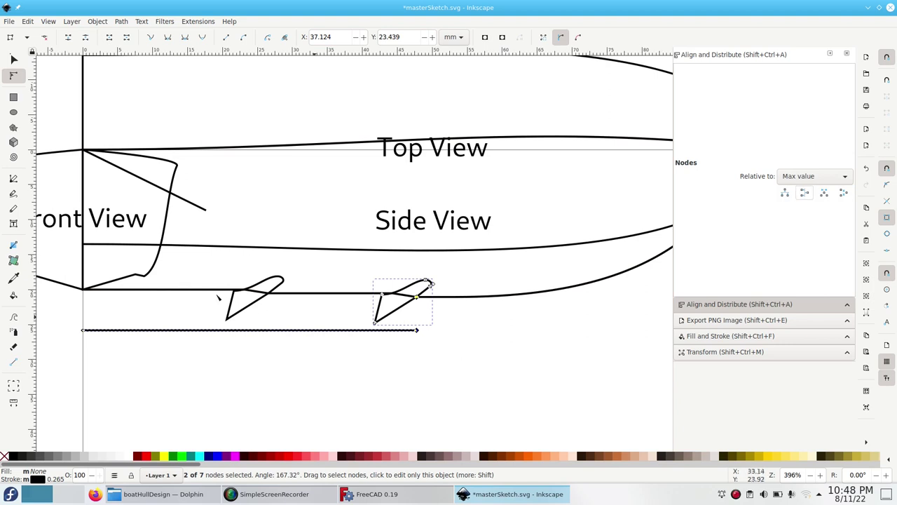
Reselect the bottom line, undo the last change, and select the shorter upper measurement line.
{"action": "left_click", "coordinate": [13, 59]}
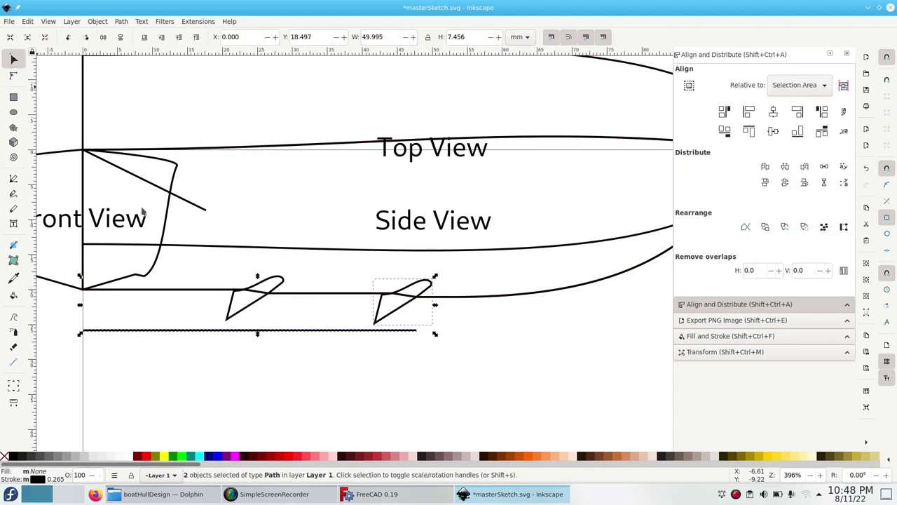
{"action": "left_click", "coordinate": [259, 352]}
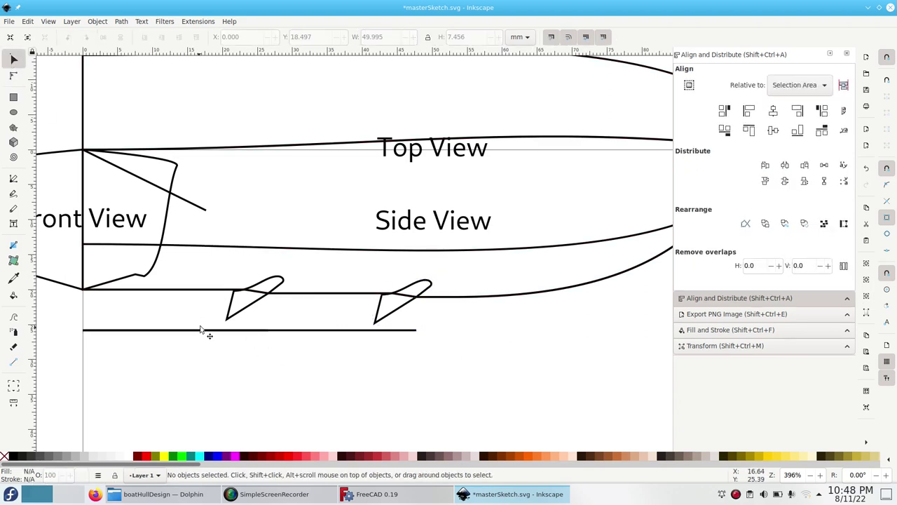
{"action": "key", "text": "shift+Tab"}
{"action": "key", "text": "ctrl+z"}
{"action": "key", "text": "ctrl+z"}
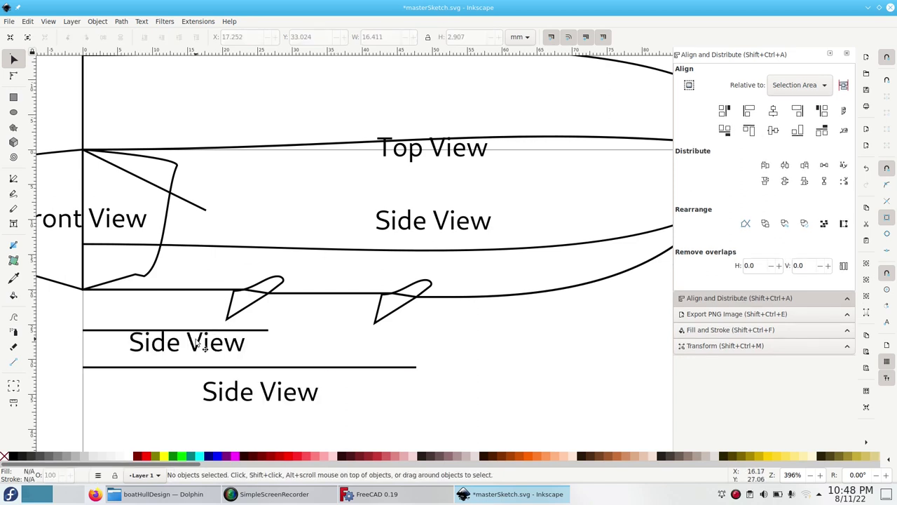
{"action": "left_click", "coordinate": [258, 330]}
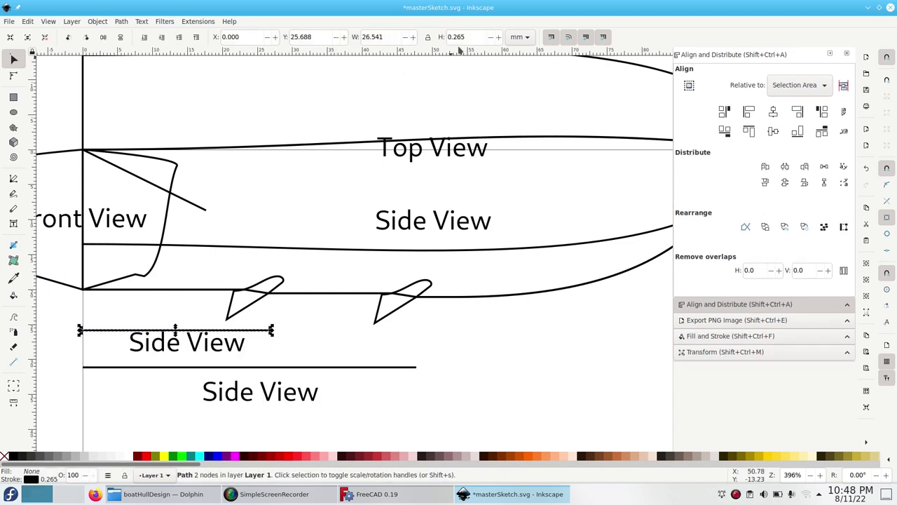
Replace the upper line's Side View label with its width, 26.541mm.
{"action": "double_click", "coordinate": [385, 37]}
{"action": "left_click", "coordinate": [215, 345]}
{"action": "left_click", "coordinate": [14, 223]}
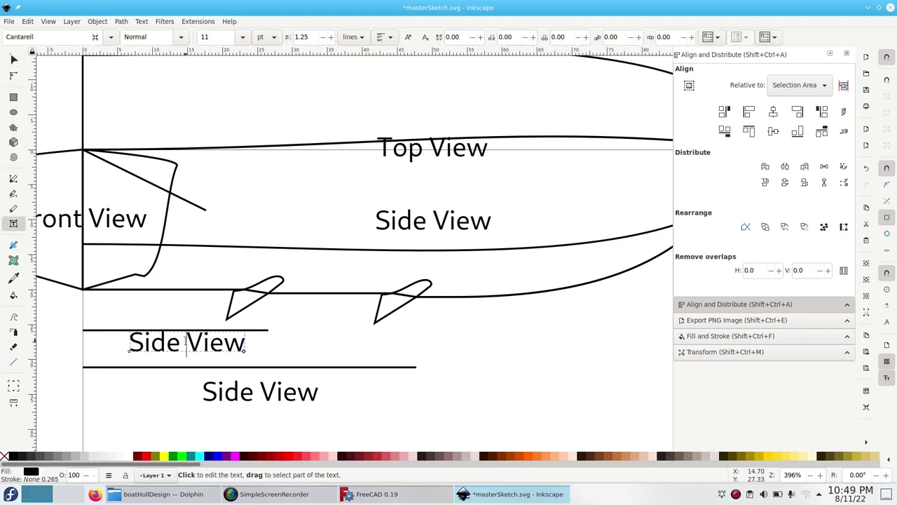
{"action": "triple_click", "coordinate": [186, 343]}
{"action": "key", "text": "ctrl+v"}
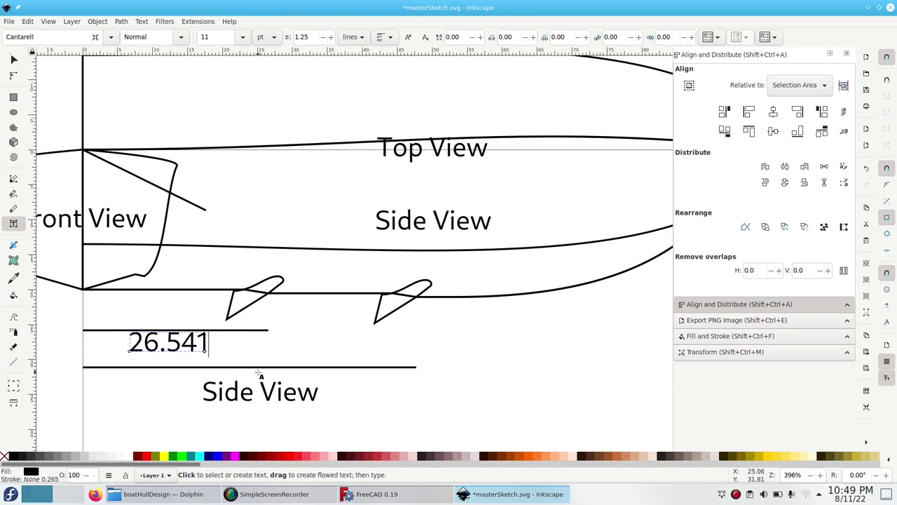
{"action": "type", "text": "mm"}
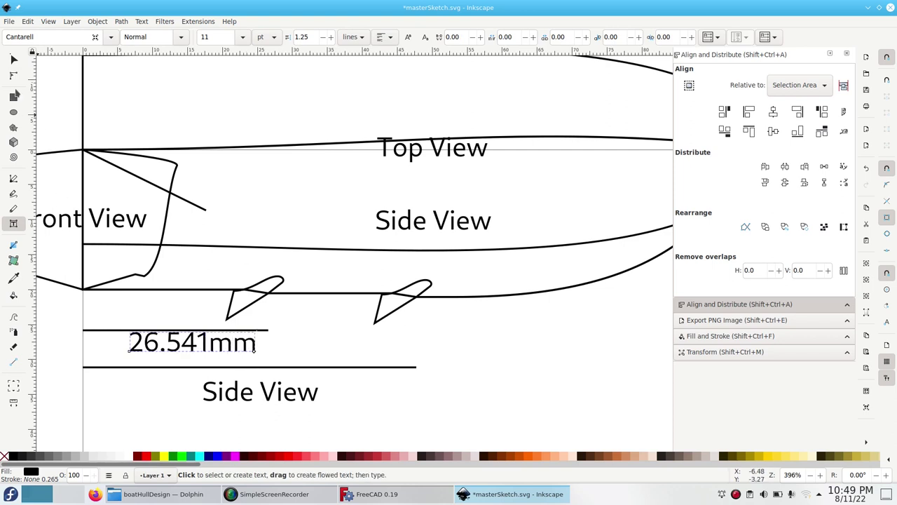
{"action": "left_click", "coordinate": [14, 59]}
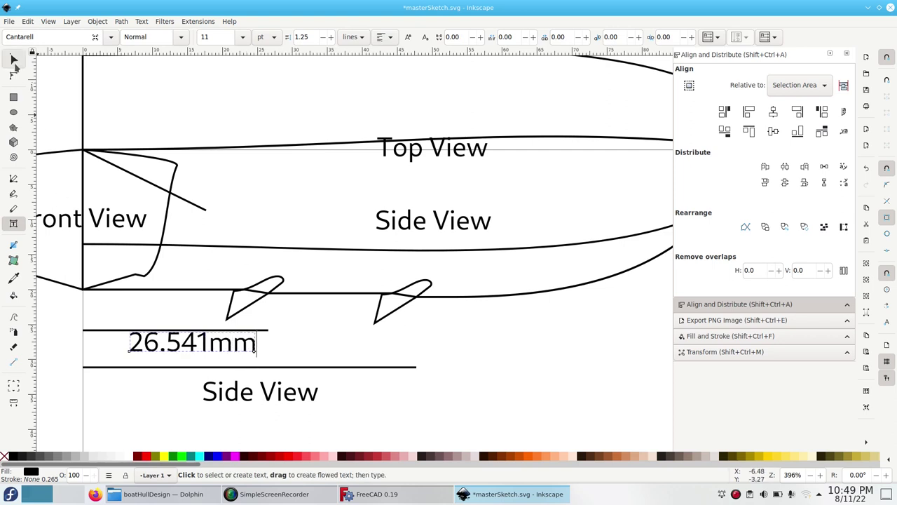
Replace the lower line's Side View label with its width, 47.708mm.
{"action": "left_click", "coordinate": [339, 367]}
{"action": "double_click", "coordinate": [390, 37]}
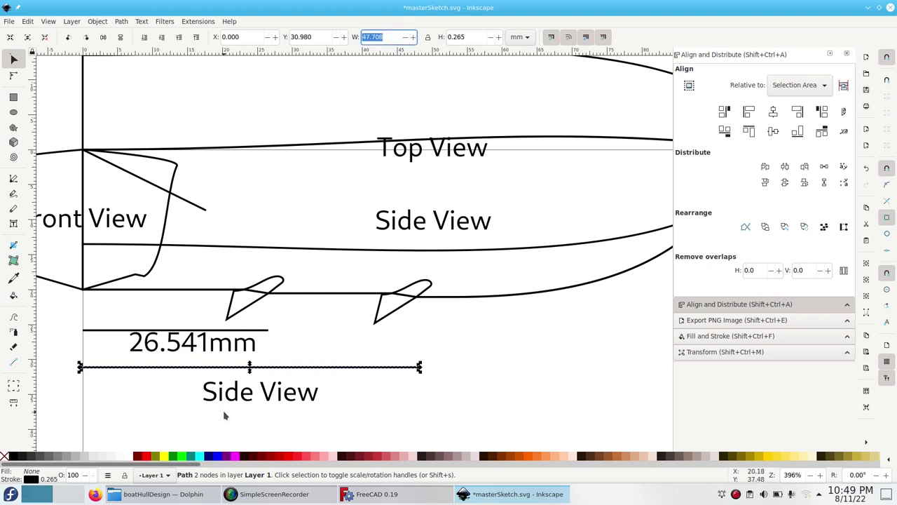
{"action": "left_click", "coordinate": [228, 390]}
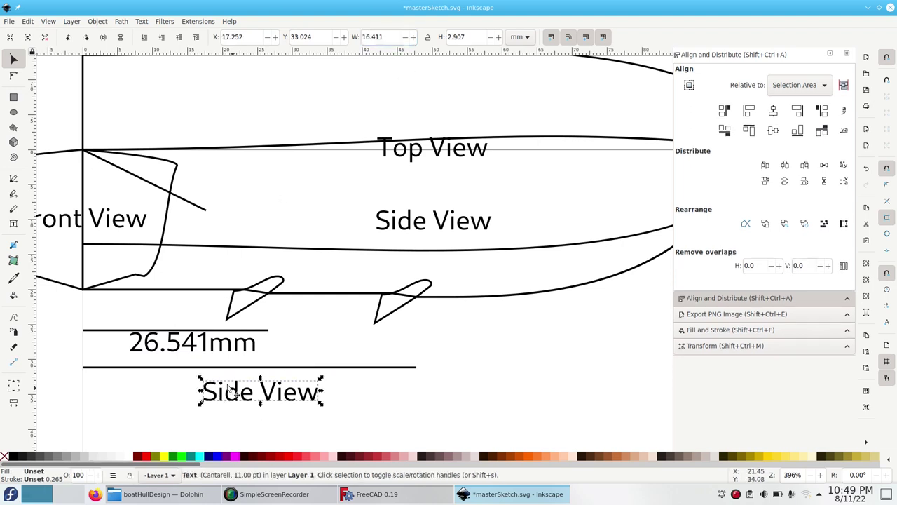
{"action": "left_click", "coordinate": [13, 223]}
{"action": "triple_click", "coordinate": [291, 394]}
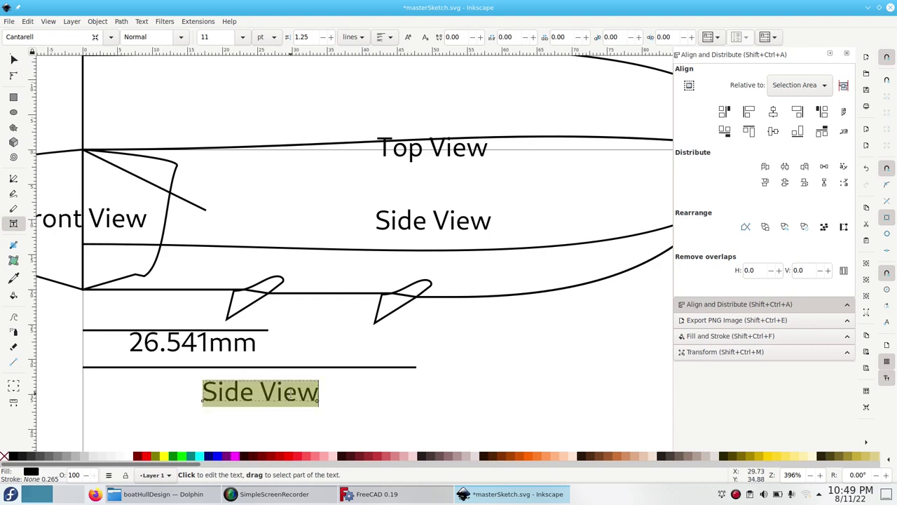
{"action": "key", "text": "ctrl+v"}
{"action": "type", "text": "mm"}
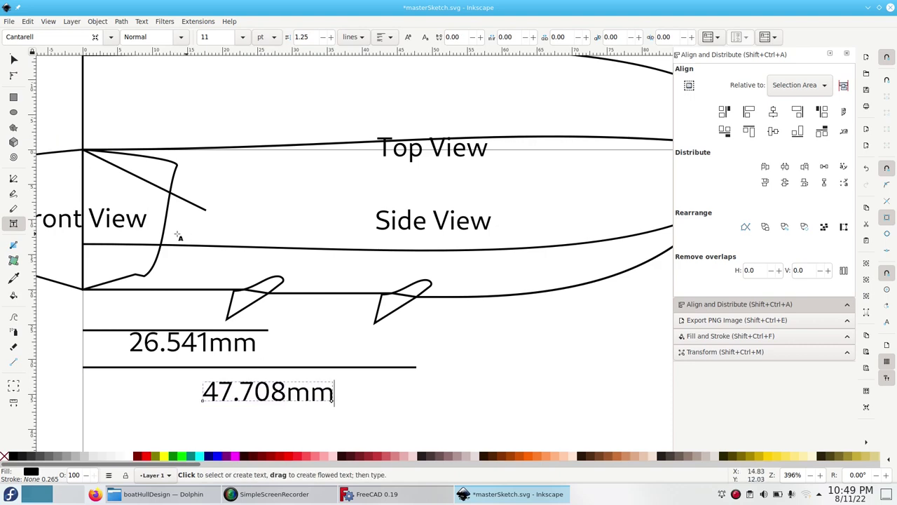
{"action": "type", "text": "5"}
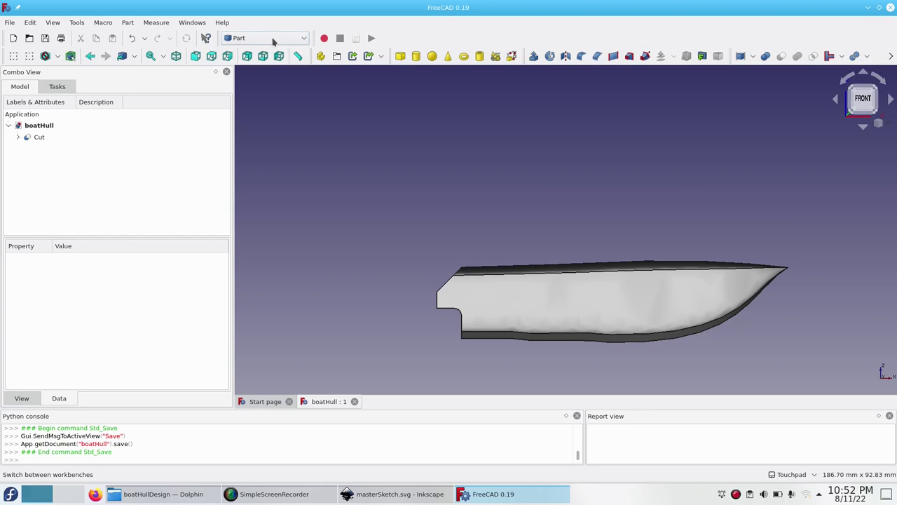
Switch to the Sketcher workbench and start a new sketch.
{"action": "left_click", "coordinate": [273, 39]}
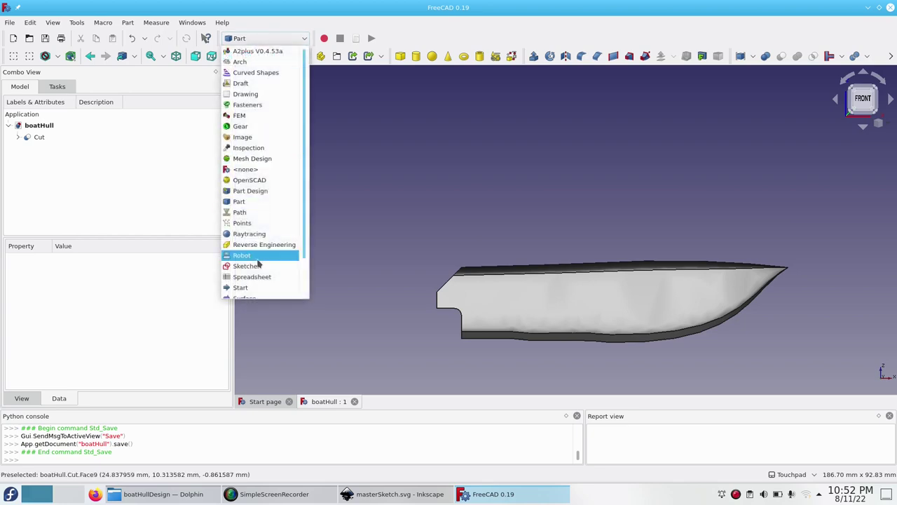
{"action": "left_click", "coordinate": [259, 265]}
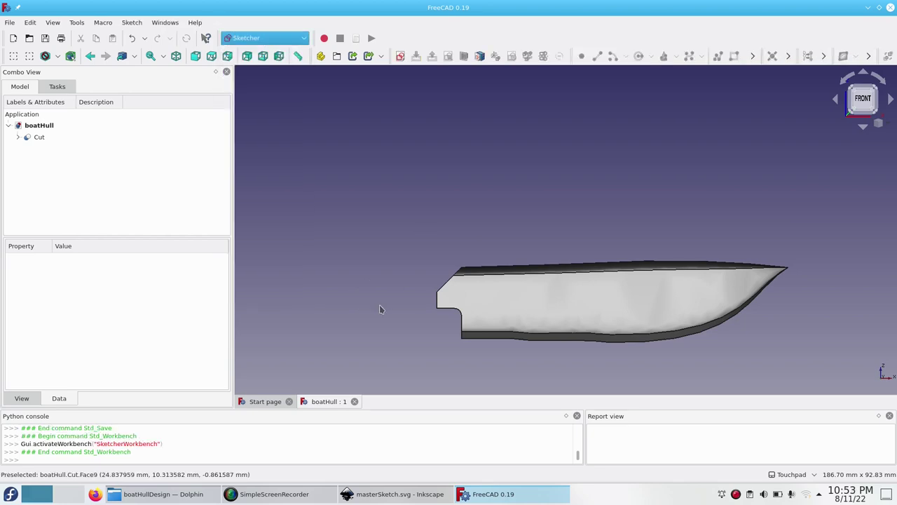
{"action": "left_click", "coordinate": [401, 56]}
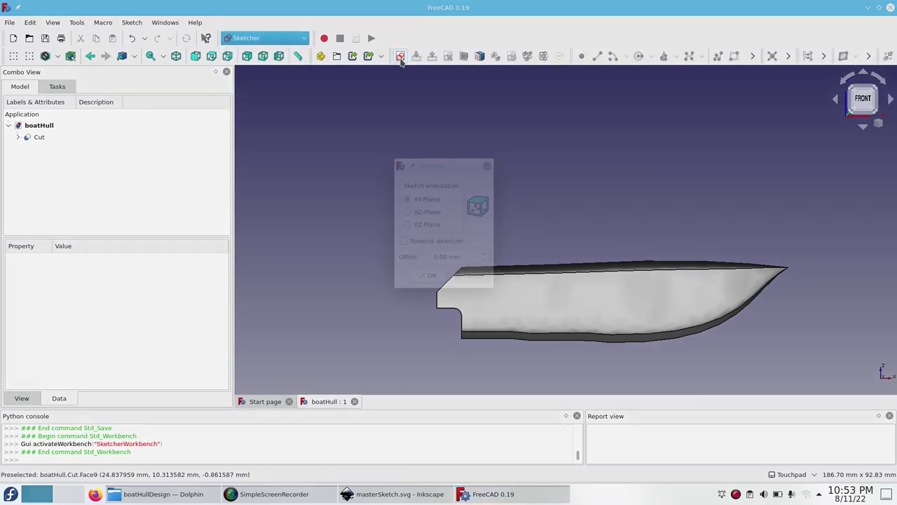
{"action": "left_click", "coordinate": [429, 274]}
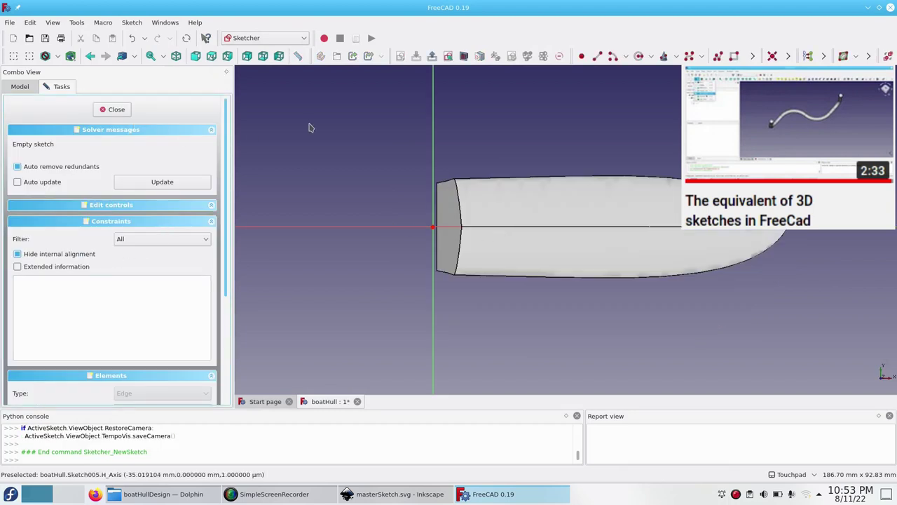
Draw a vertical line across the hull, symmetric about the horizontal axis.
{"action": "left_click", "coordinate": [597, 56]}
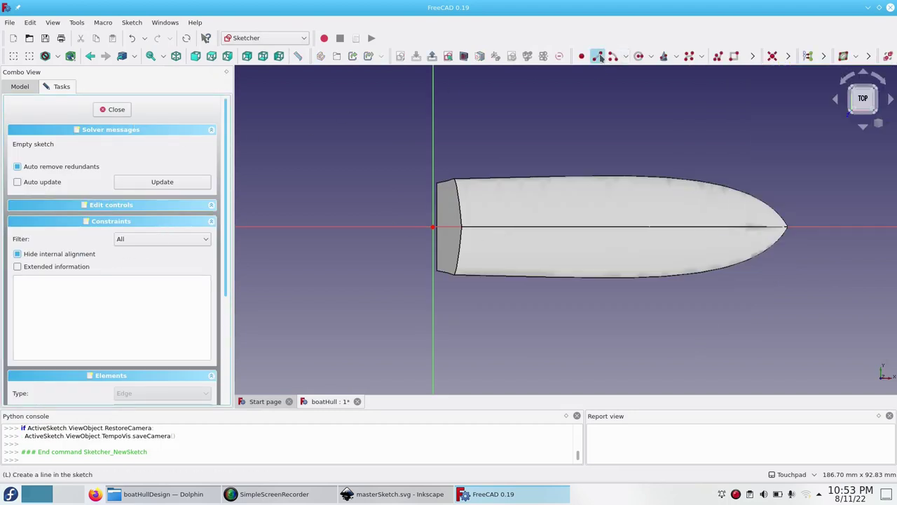
{"action": "left_click", "coordinate": [519, 140]}
{"action": "left_click", "coordinate": [519, 321]}
{"action": "right_click", "coordinate": [509, 154]}
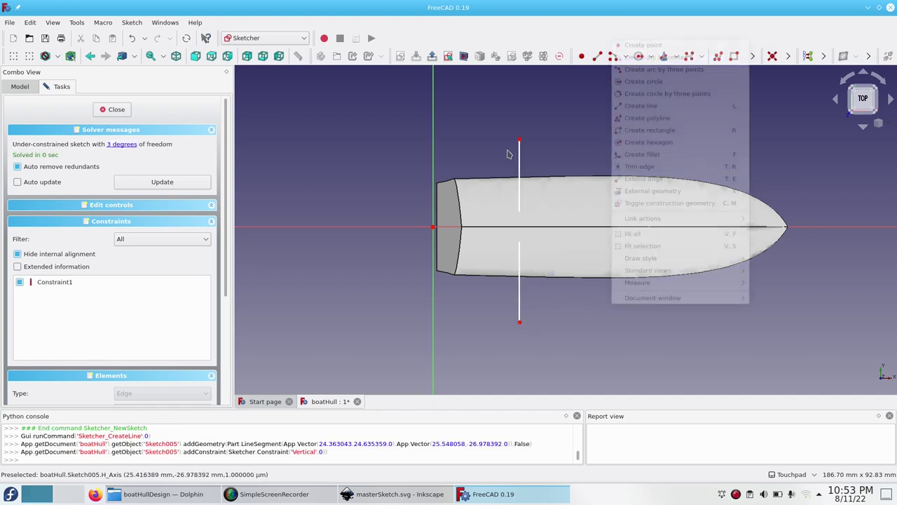
{"action": "left_click", "coordinate": [516, 146]}
{"action": "left_click", "coordinate": [518, 140]}
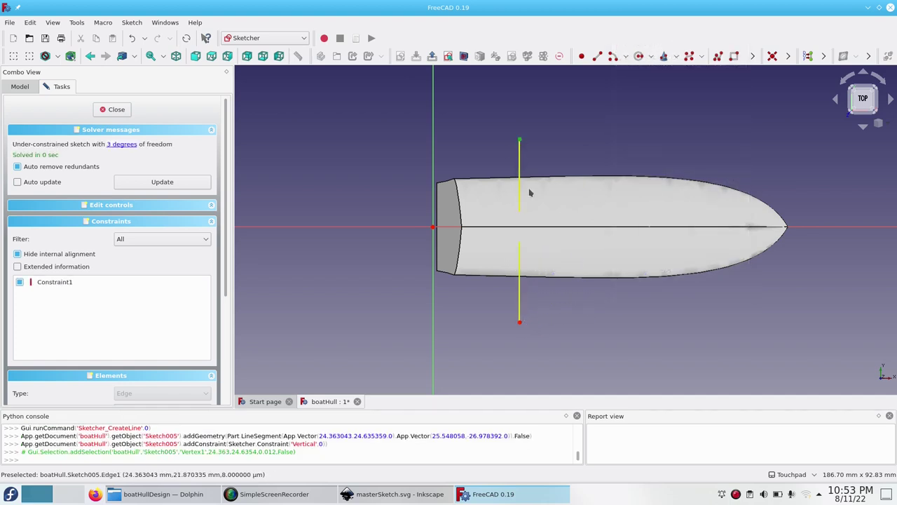
{"action": "left_click", "coordinate": [520, 322]}
{"action": "left_click", "coordinate": [420, 227]}
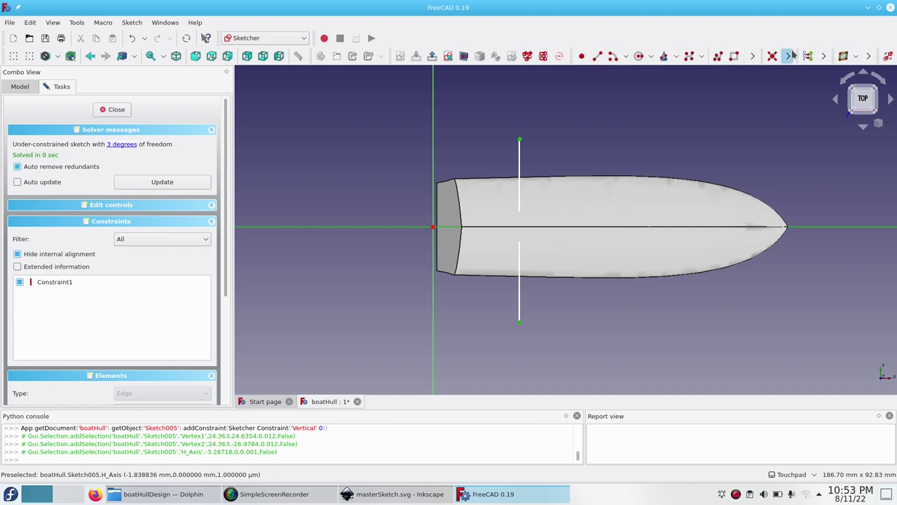
{"action": "left_click", "coordinate": [789, 55]}
{"action": "left_click", "coordinate": [749, 75]}
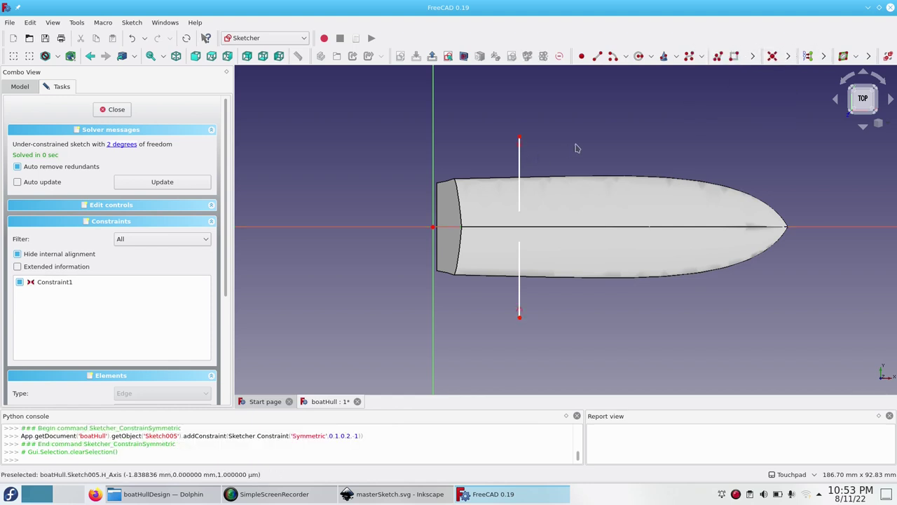
Constrain the line's horizontal distance from the origin to 26.541 mm.
{"action": "left_click", "coordinate": [520, 138]}
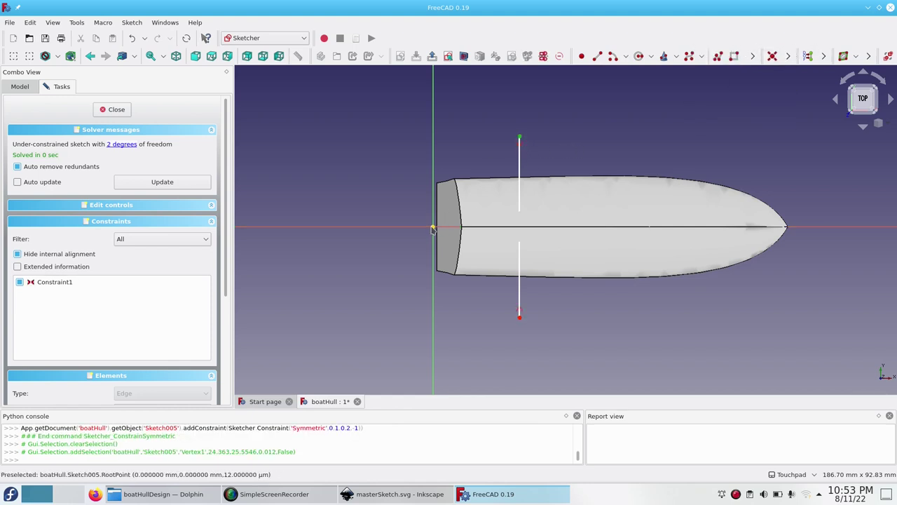
{"action": "left_click", "coordinate": [433, 227]}
{"action": "left_click", "coordinate": [790, 55]}
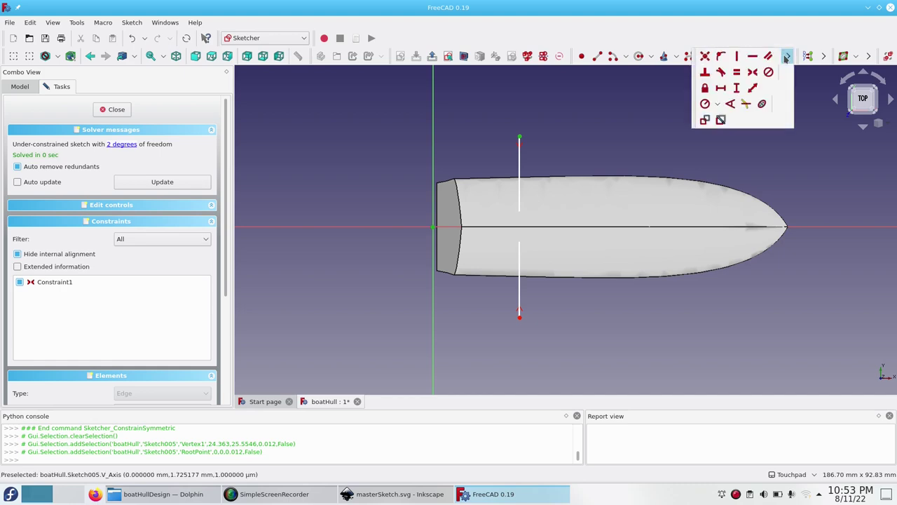
{"action": "left_click", "coordinate": [724, 93]}
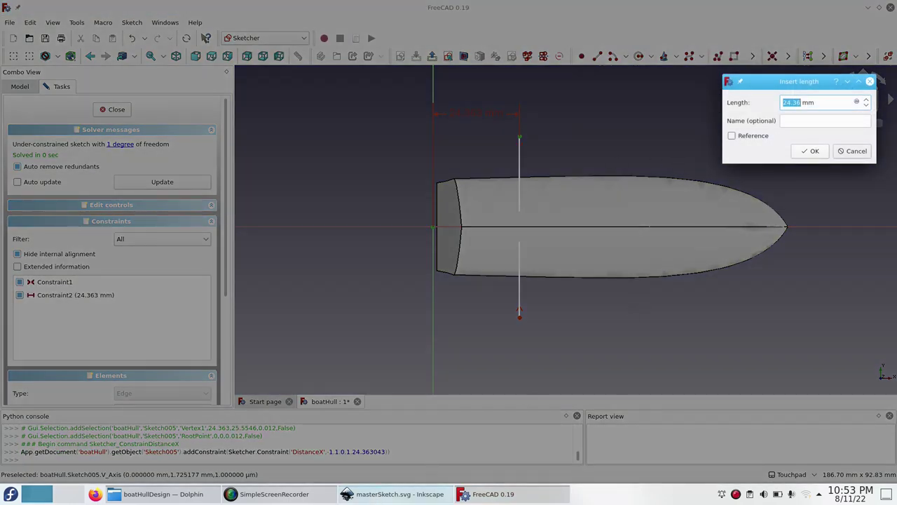
{"action": "left_click", "coordinate": [387, 494]}
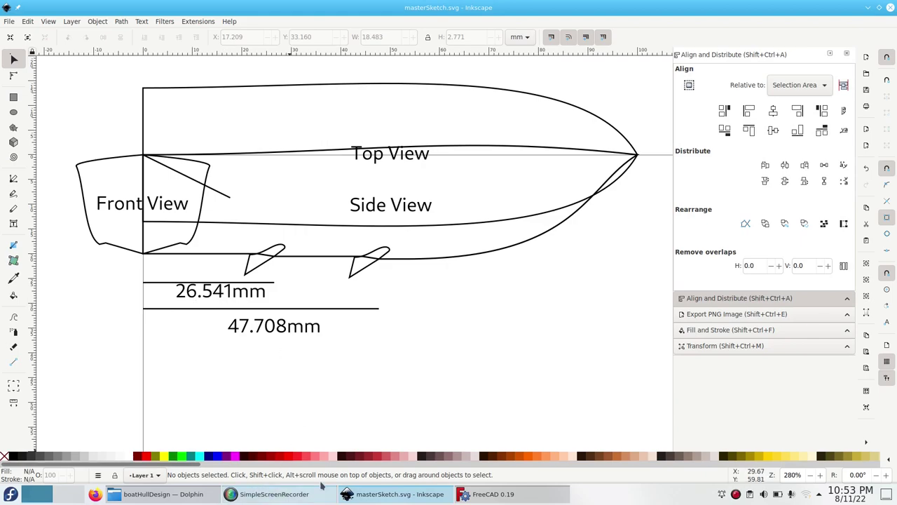
{"action": "left_click", "coordinate": [491, 494]}
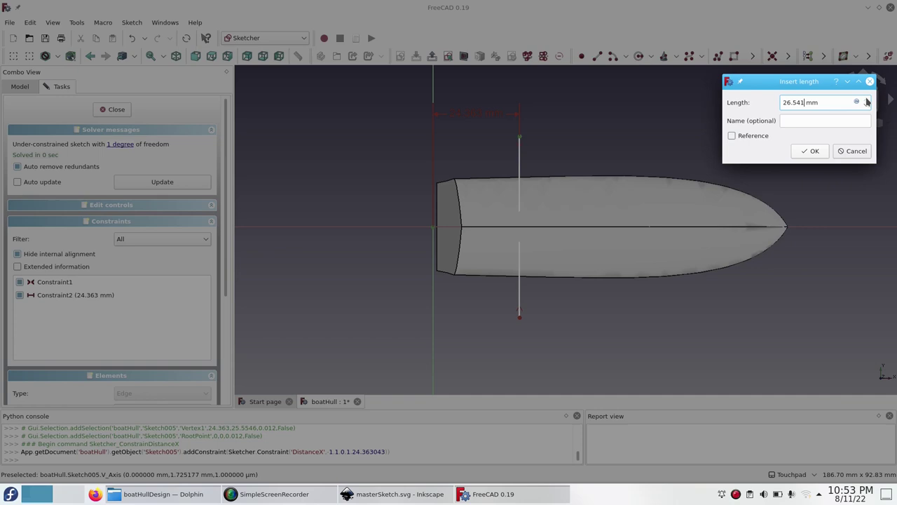
{"action": "left_click", "coordinate": [814, 152]}
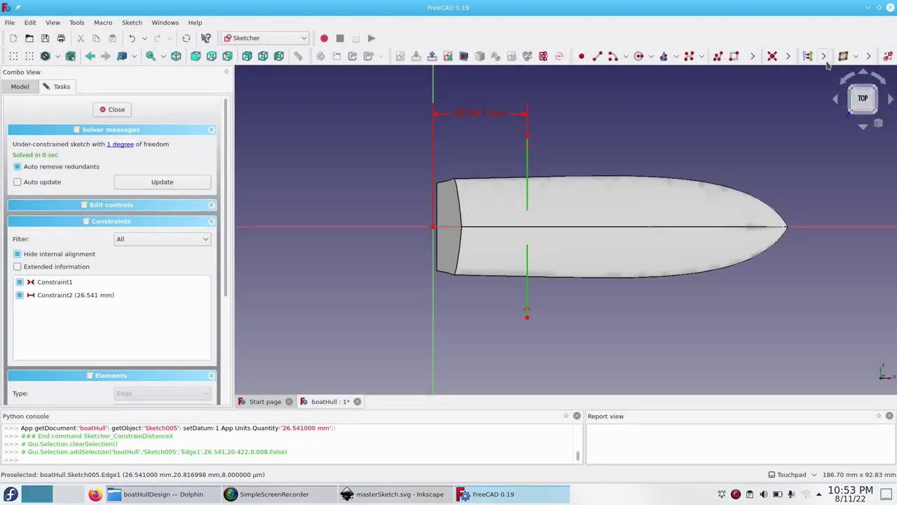
Constrain the line length to 50 mm and close the sketch.
{"action": "left_click", "coordinate": [789, 56]}
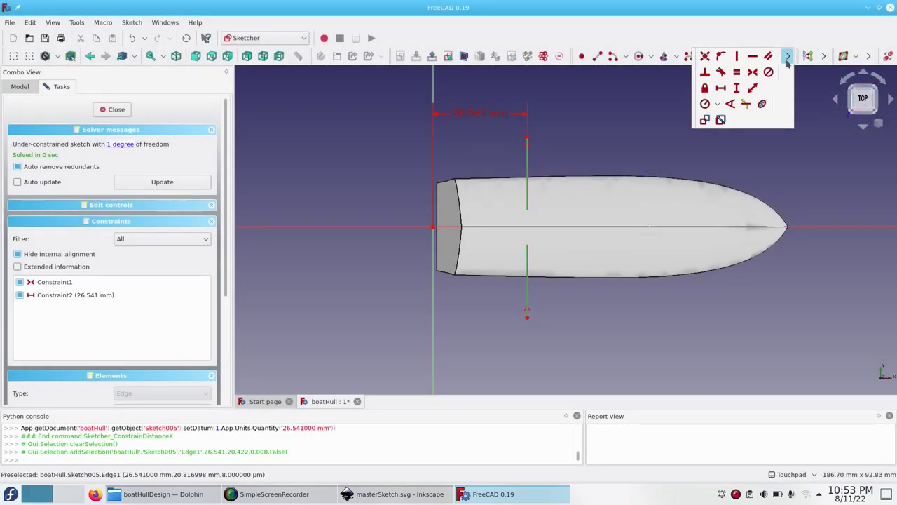
{"action": "left_click", "coordinate": [751, 87]}
{"action": "type", "text": "50"}
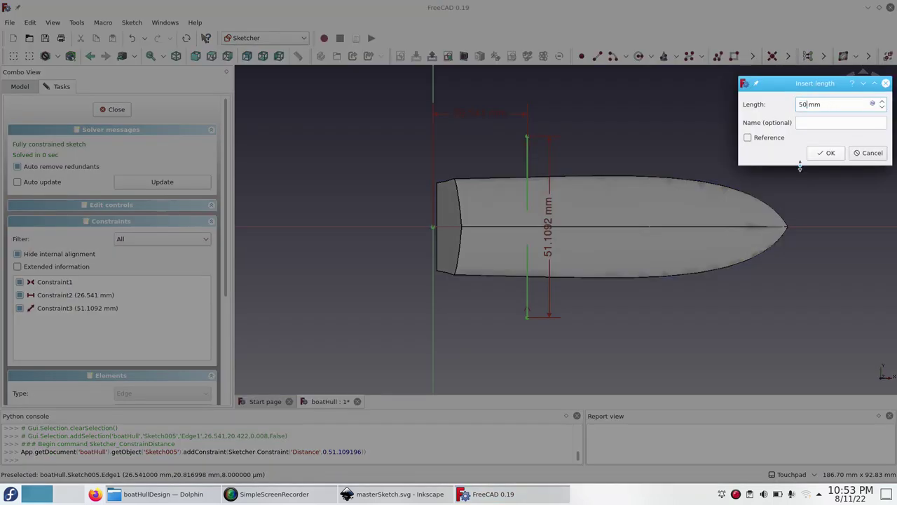
{"action": "key", "text": "Return"}
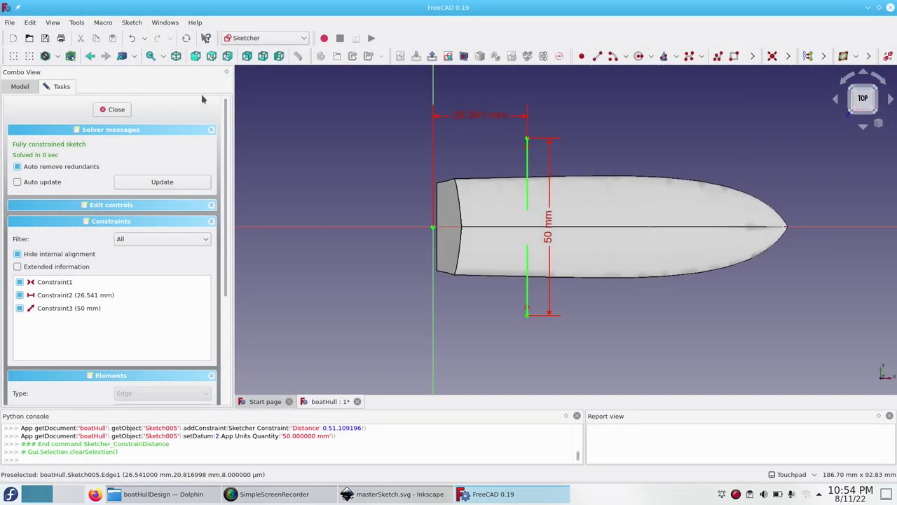
{"action": "left_click", "coordinate": [112, 110]}
Set Sketch005's placement Z translation to 6 mm.
{"action": "left_click", "coordinate": [220, 302]}
{"action": "left_click", "coordinate": [220, 300]}
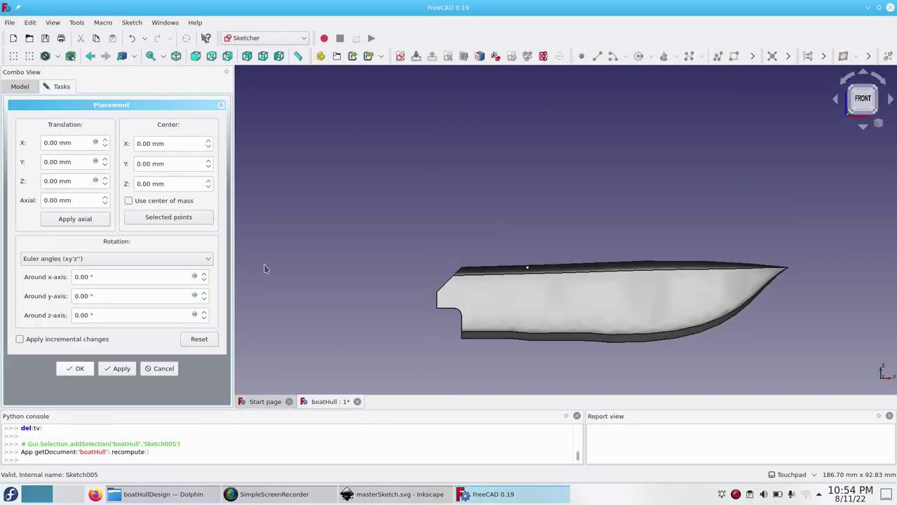
{"action": "left_click", "coordinate": [105, 181]}
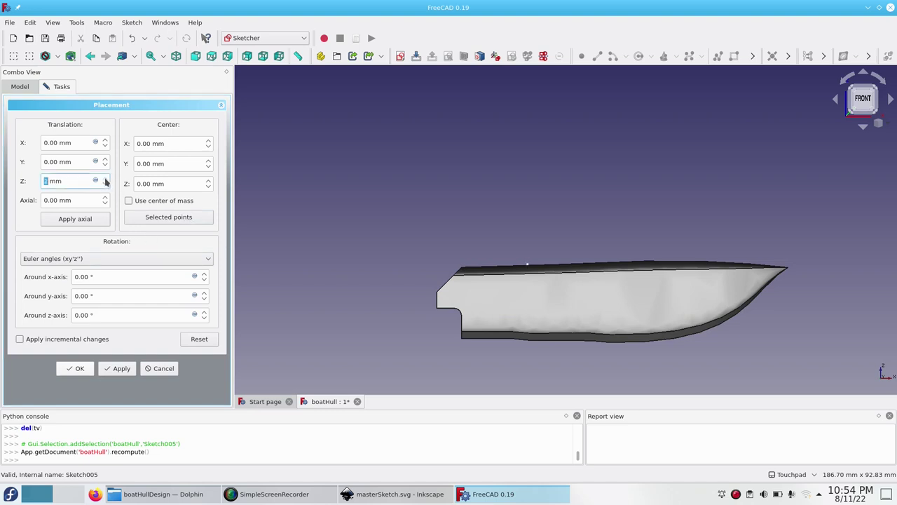
{"action": "left_click", "coordinate": [75, 368]}
Create a sketch on the XY plane at 7 mm offset and draw a vertical line across the hull.
{"action": "left_click", "coordinate": [401, 57]}
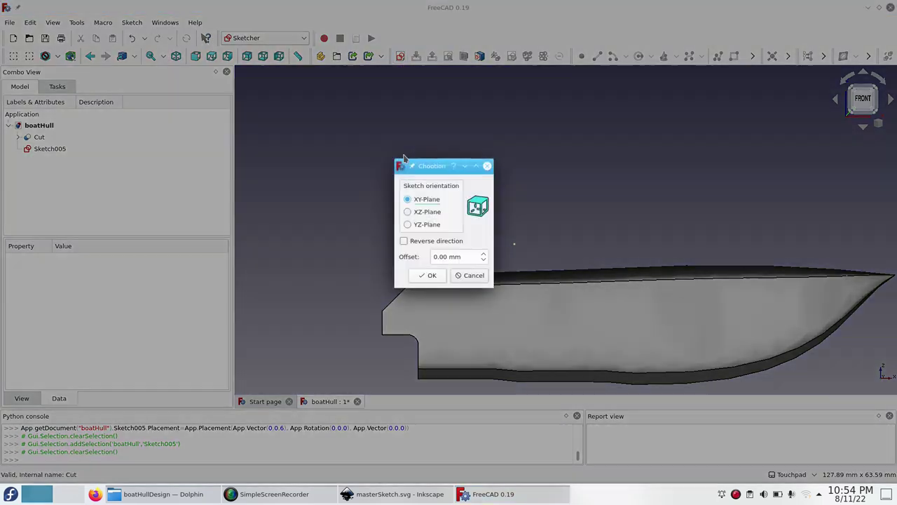
{"action": "left_click", "coordinate": [461, 256]}
{"action": "left_click", "coordinate": [438, 276]}
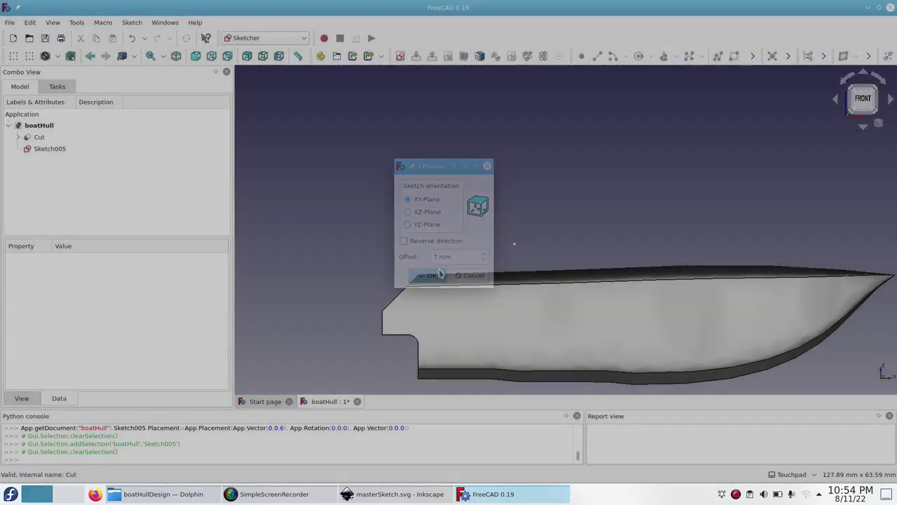
{"action": "key", "text": "g"}
{"action": "key", "text": "l"}
{"action": "left_click", "coordinate": [561, 152]}
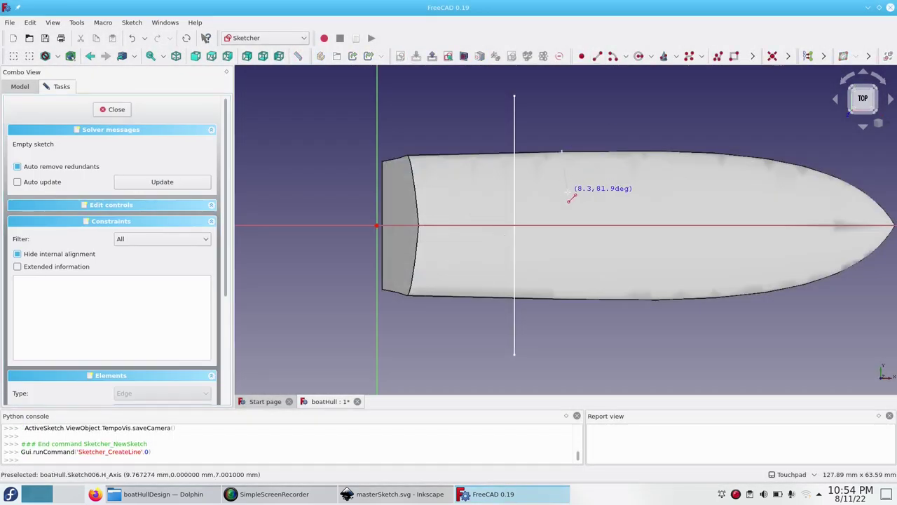
{"action": "left_click", "coordinate": [567, 366]}
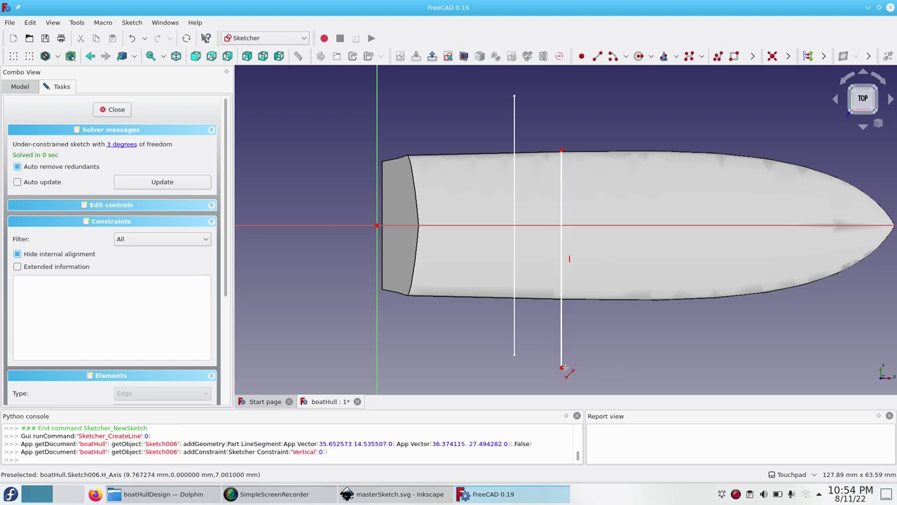
Centre the line symmetrically on the horizontal axis and fix its length at 50 mm.
{"action": "left_click", "coordinate": [562, 151]}
{"action": "left_click", "coordinate": [562, 368]}
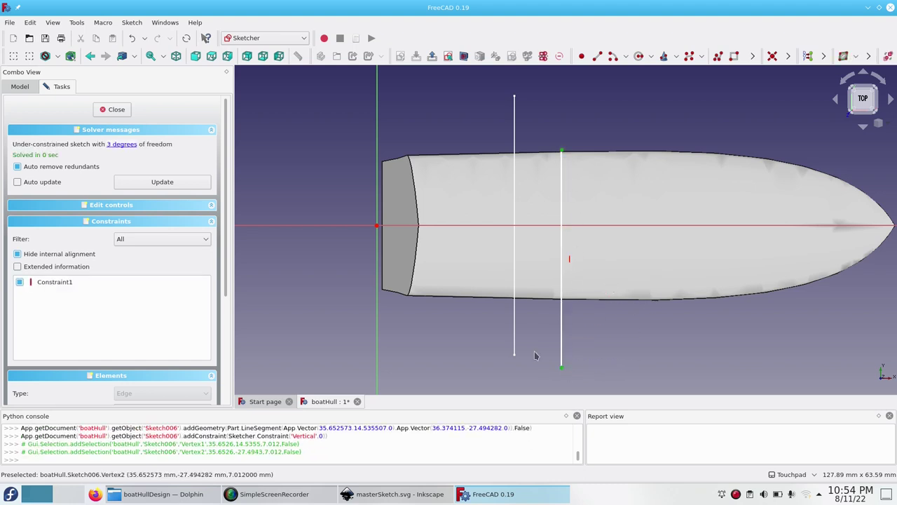
{"action": "left_click", "coordinate": [354, 226]}
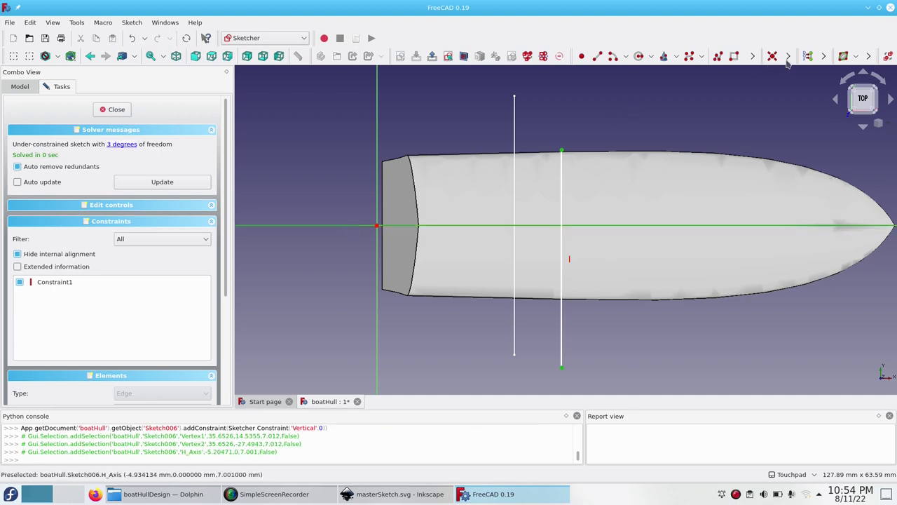
{"action": "left_click", "coordinate": [788, 56]}
{"action": "left_click", "coordinate": [703, 57]}
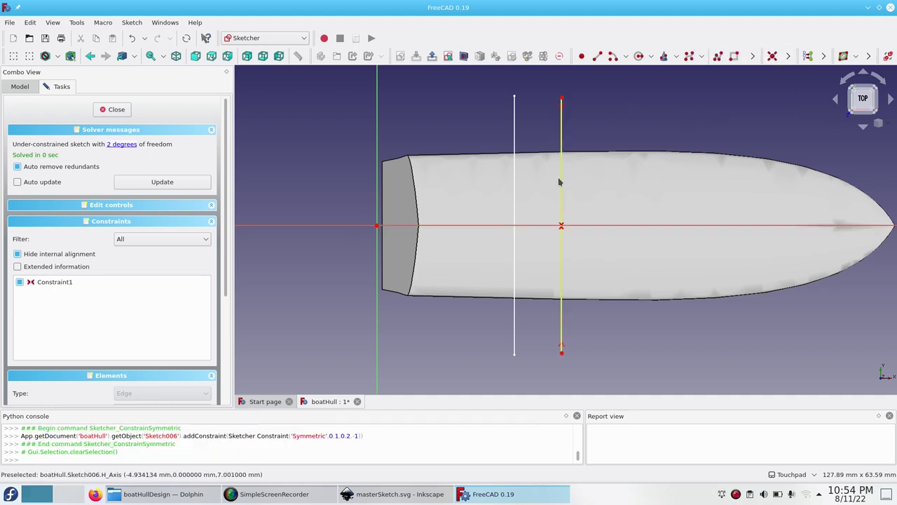
{"action": "left_click", "coordinate": [562, 147]}
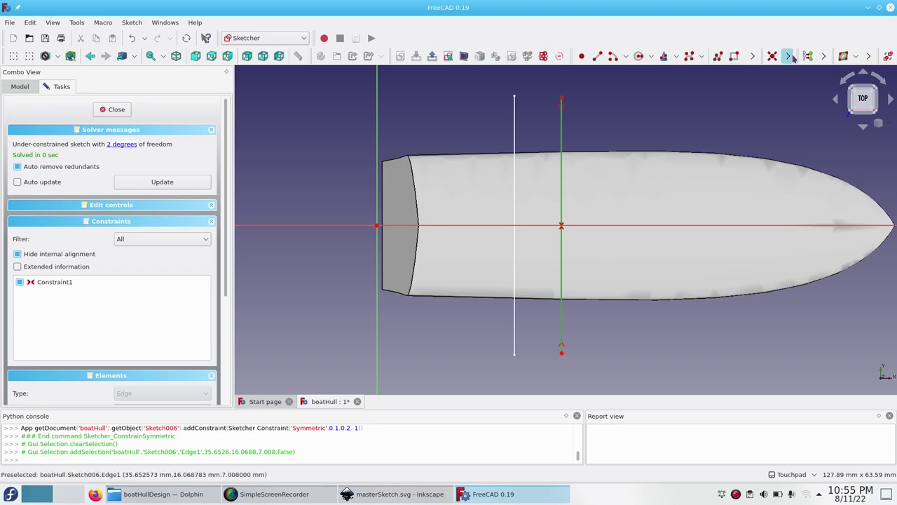
{"action": "left_click", "coordinate": [788, 56]}
{"action": "left_click", "coordinate": [753, 88]}
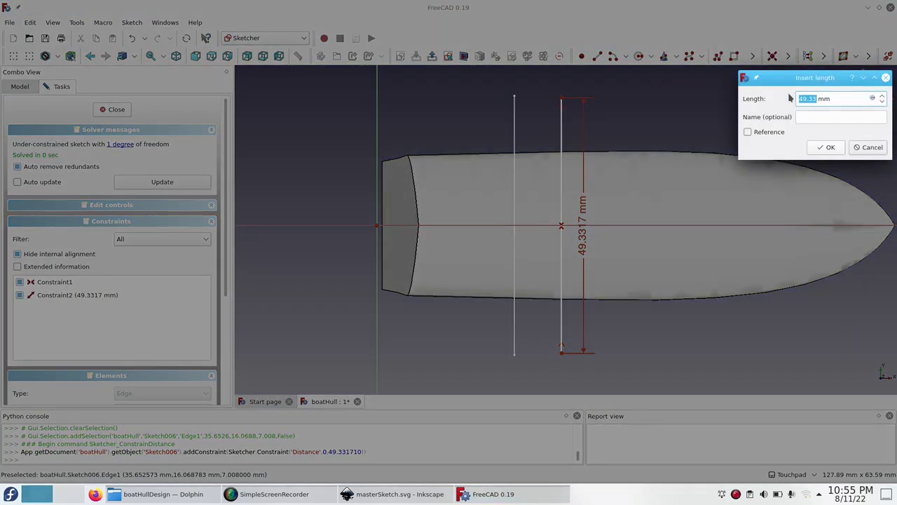
{"action": "key", "text": "Return"}
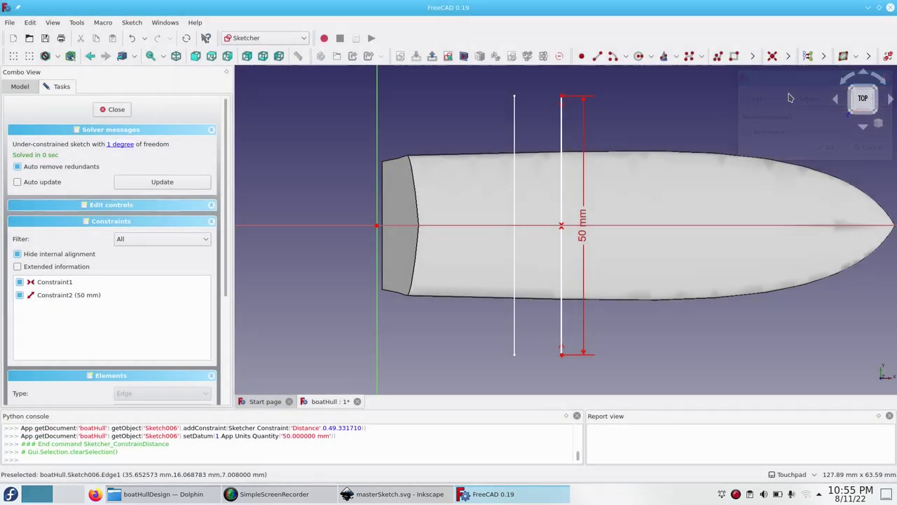
Constrain the line's horizontal distance from the origin to 47.708 mm.
{"action": "left_click", "coordinate": [560, 98]}
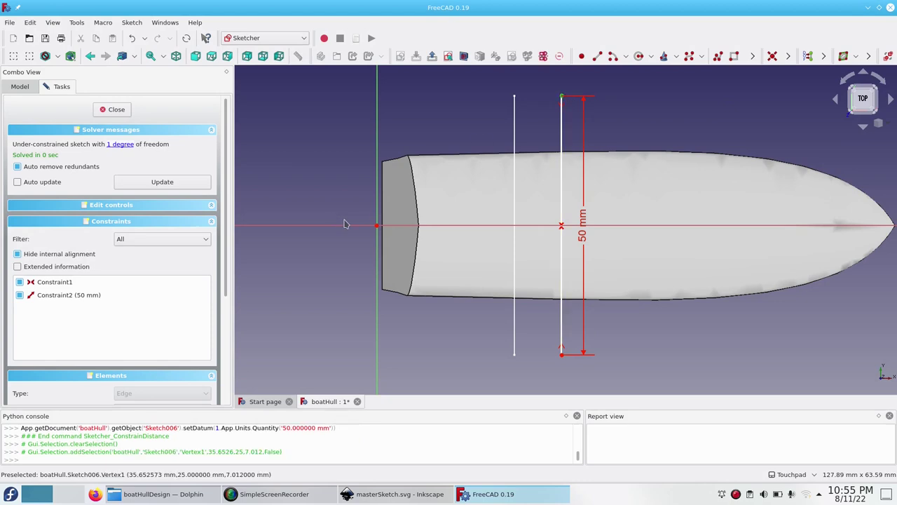
{"action": "left_click", "coordinate": [377, 226]}
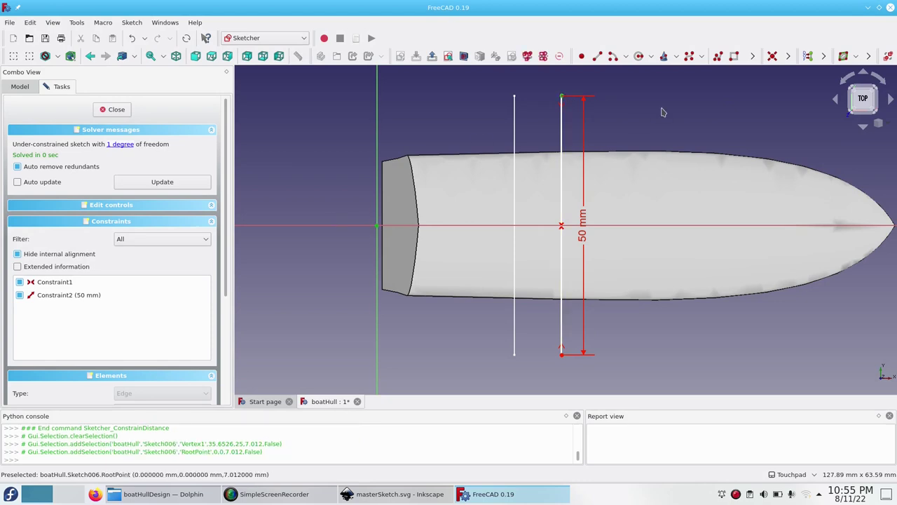
{"action": "left_click", "coordinate": [788, 56]}
{"action": "left_click", "coordinate": [750, 92]}
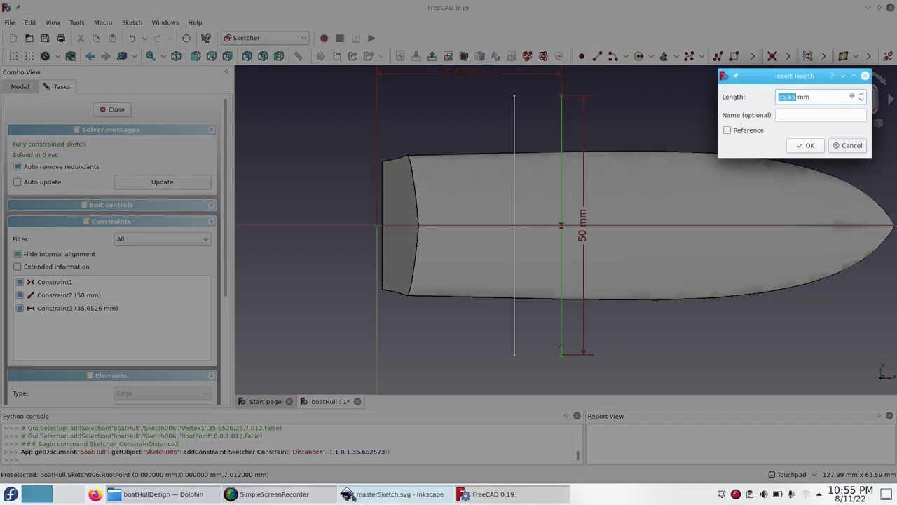
{"action": "left_click", "coordinate": [396, 494]}
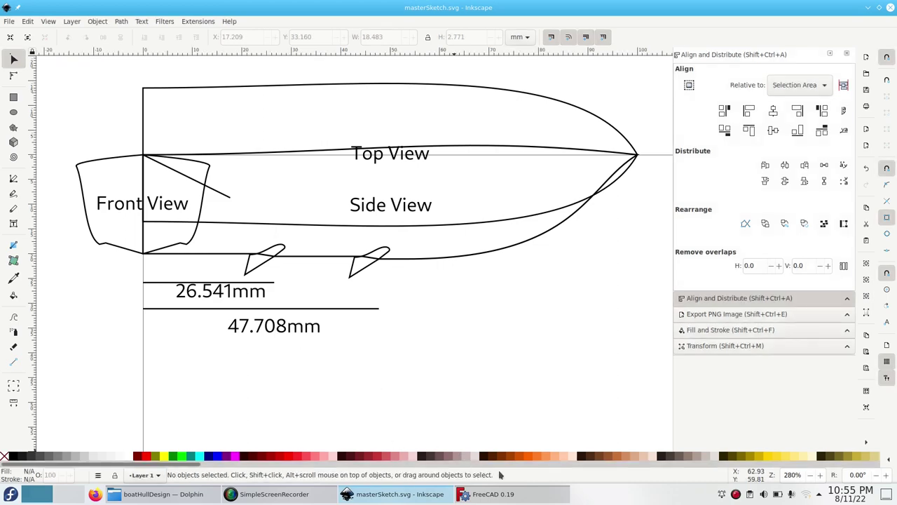
{"action": "left_click", "coordinate": [488, 494]}
{"action": "type", "text": "47.708"}
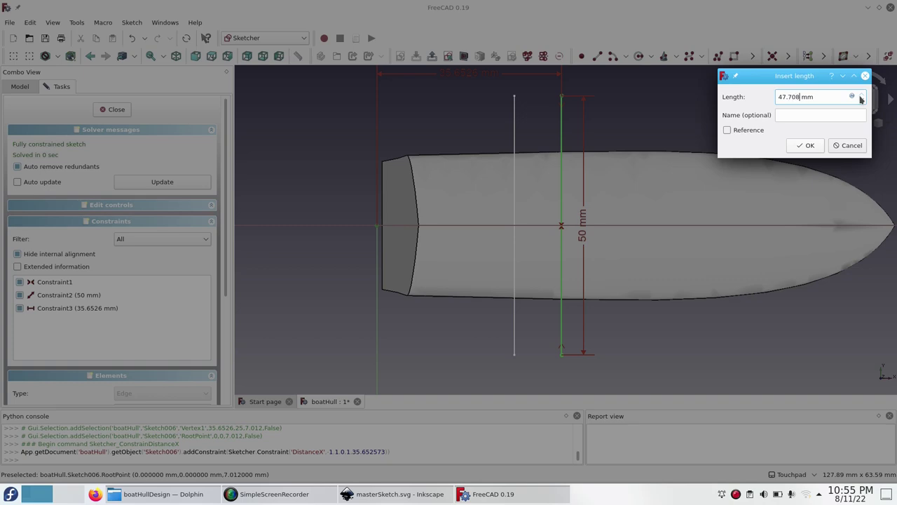
{"action": "key", "text": "Return"}
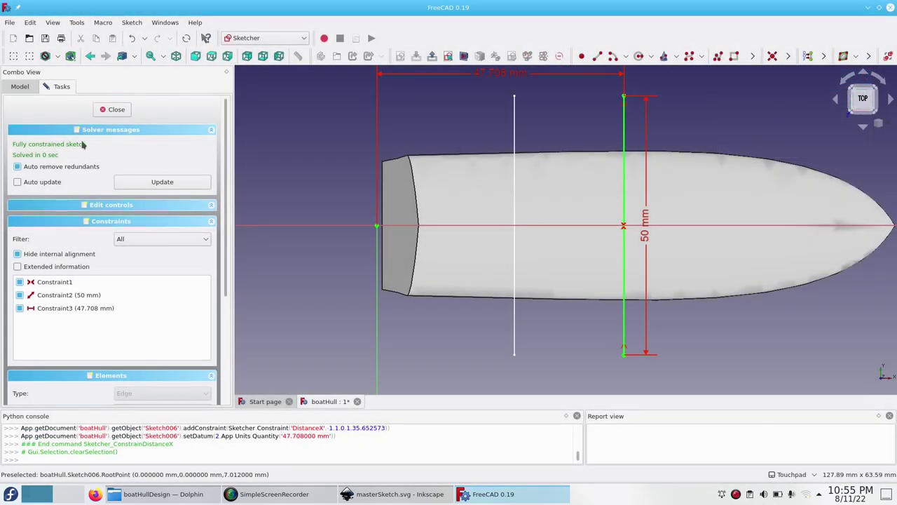
Close the sketch, save the document, and switch to the Part workbench.
{"action": "left_click", "coordinate": [115, 109]}
{"action": "key", "text": "ctrl+s"}
{"action": "left_click", "coordinate": [265, 38]}
{"action": "left_click", "coordinate": [266, 202]}
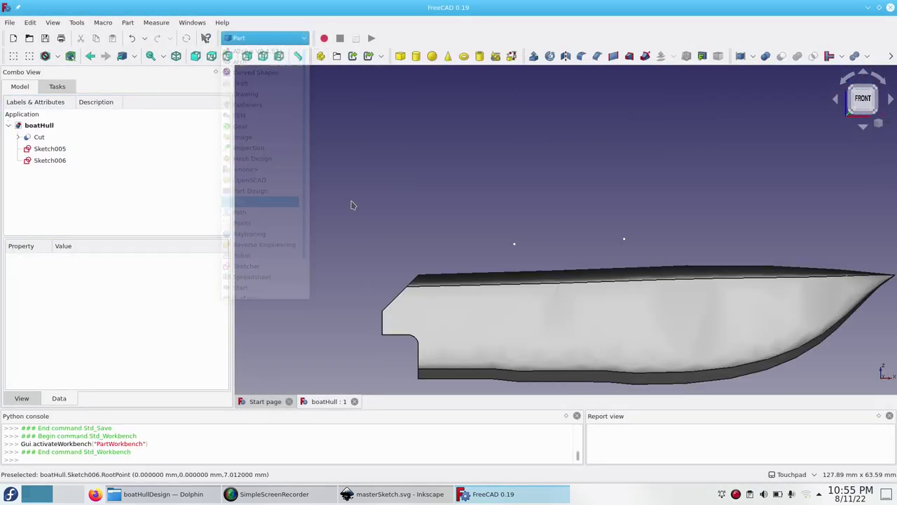
Extrude Sketch005 along a custom Z direction and inspect the resulting plate.
{"action": "left_click", "coordinate": [51, 149]}
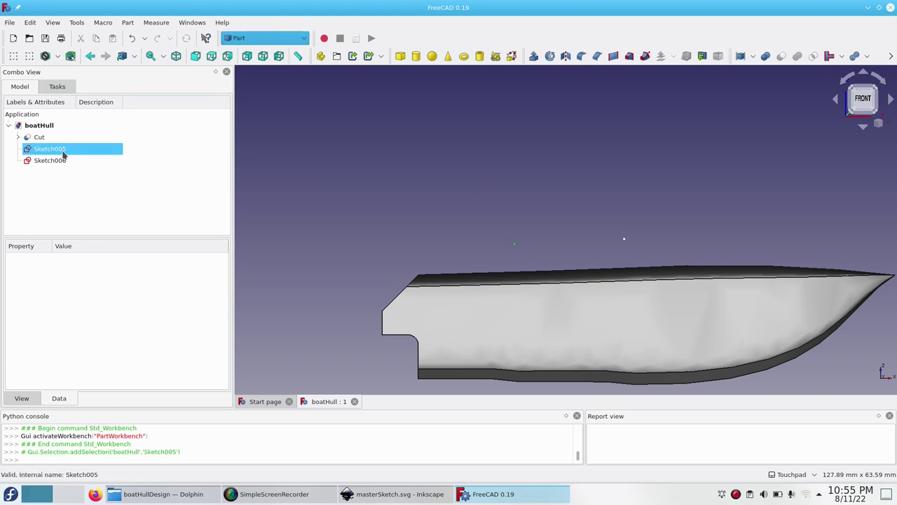
{"action": "left_click", "coordinate": [533, 56]}
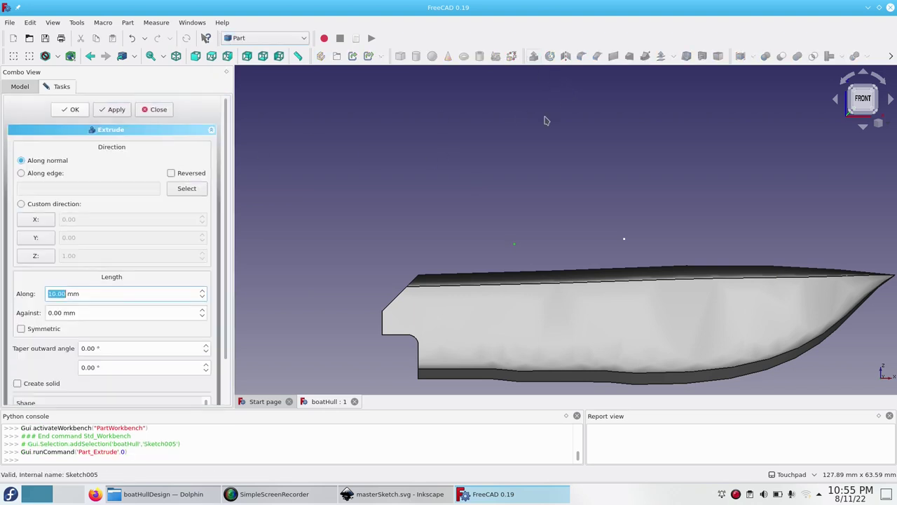
{"action": "left_click", "coordinate": [24, 203]}
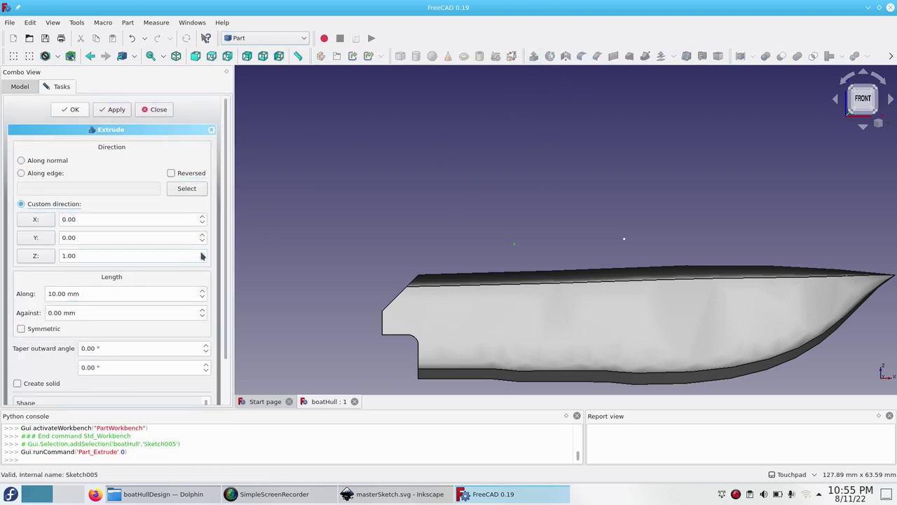
{"action": "left_click", "coordinate": [202, 254]}
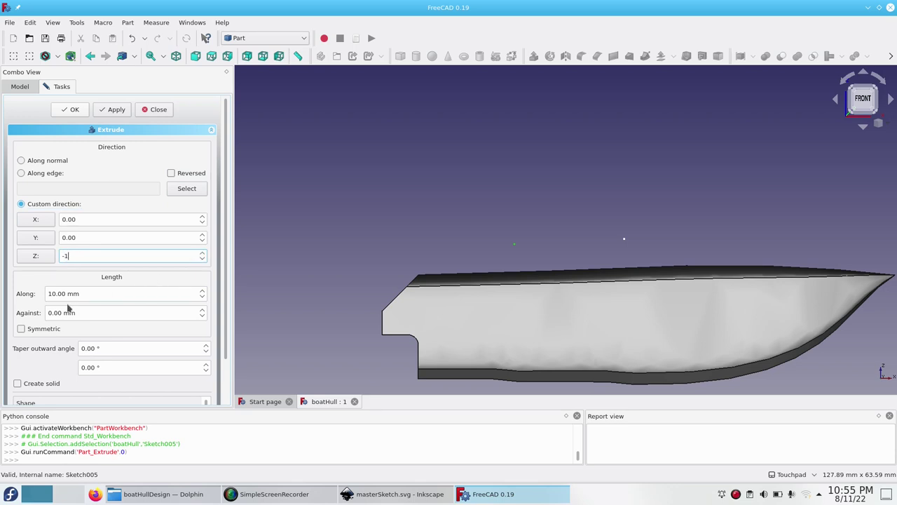
{"action": "left_click", "coordinate": [202, 293]}
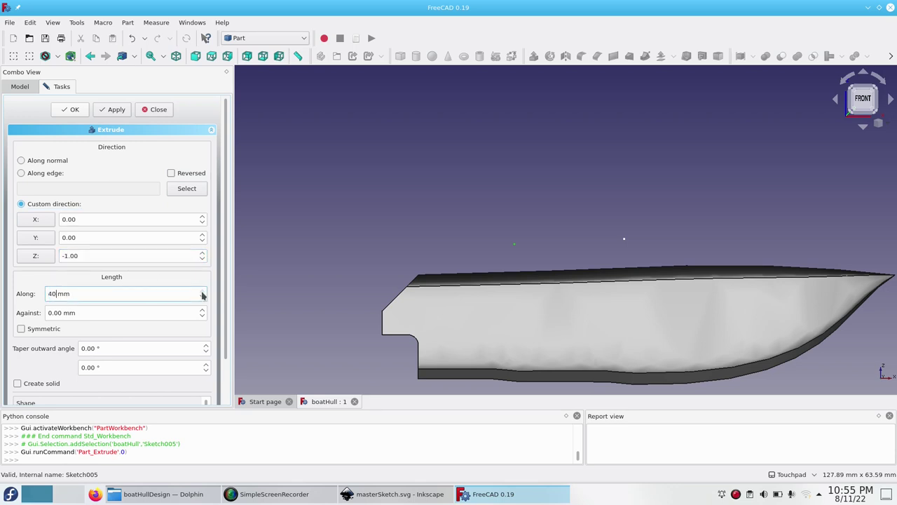
{"action": "left_click", "coordinate": [74, 109]}
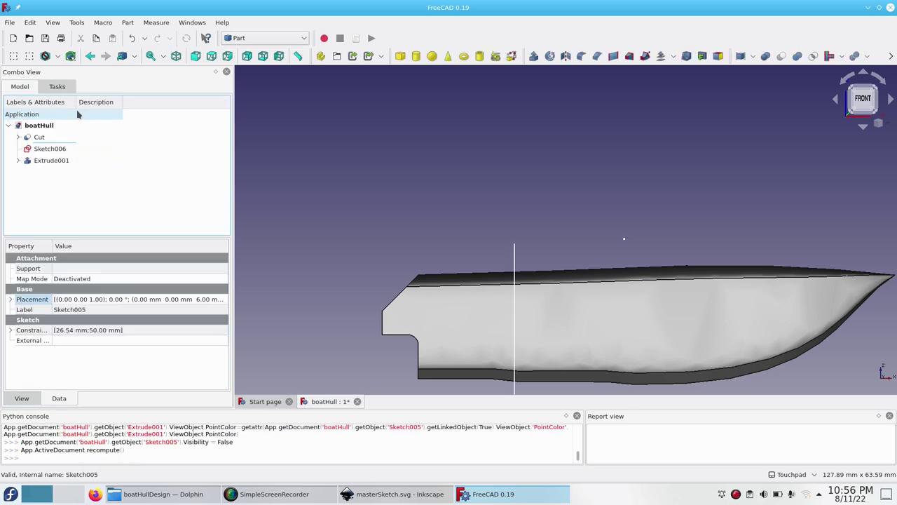
{"action": "left_click", "coordinate": [451, 186]}
{"action": "middle_click_drag", "start_coordinate": [451, 187], "coordinate": [456, 189]}
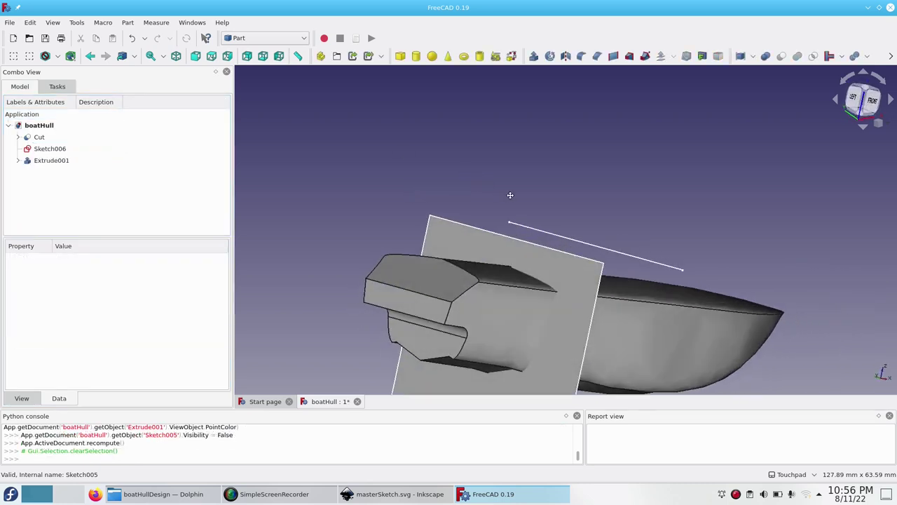
Extrude Sketch006 40 mm along −Z and save the boatHull document.
{"action": "left_click", "coordinate": [70, 149]}
{"action": "left_click", "coordinate": [535, 56]}
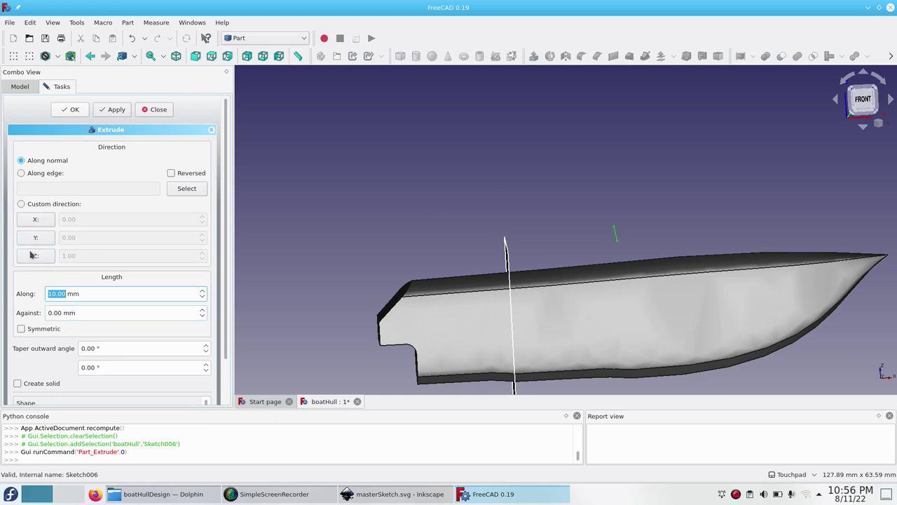
{"action": "left_click", "coordinate": [22, 205]}
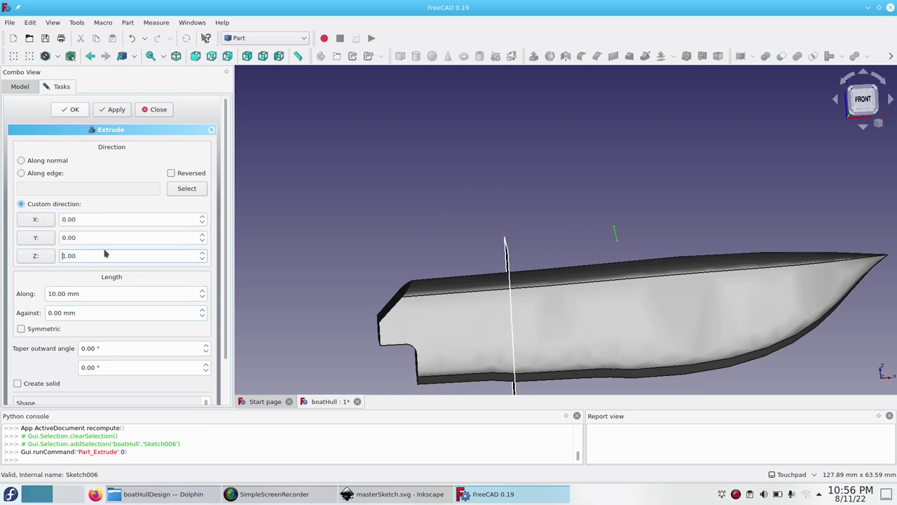
{"action": "left_click", "coordinate": [202, 295]}
{"action": "type", "text": "40"}
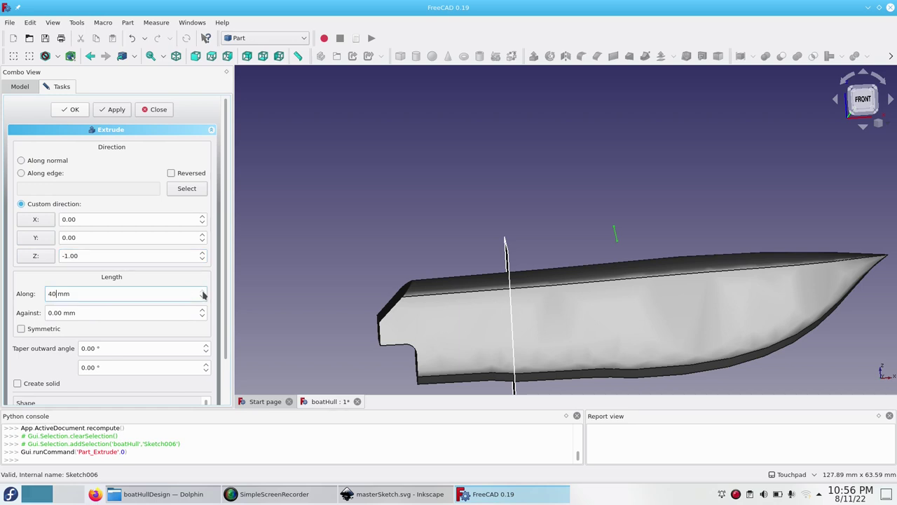
{"action": "left_click", "coordinate": [76, 110]}
{"action": "key", "text": "ctrl+s"}
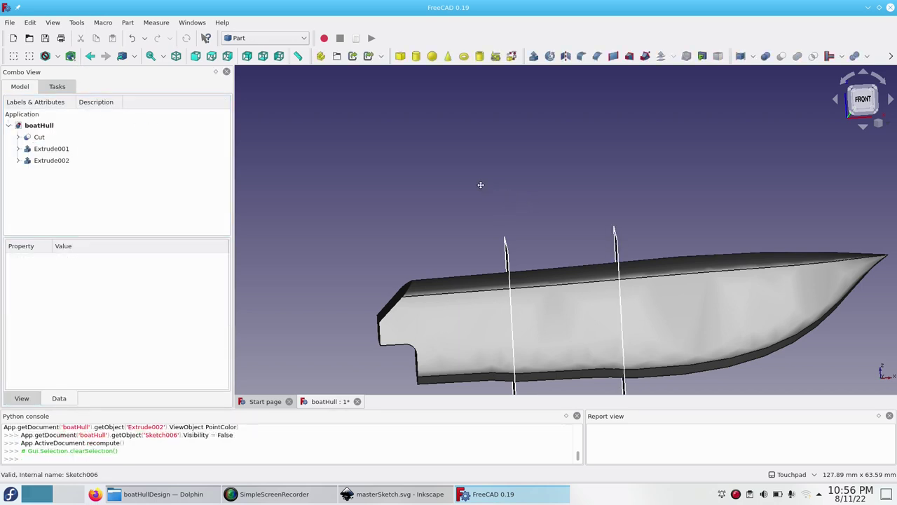
{"action": "middle_click_drag", "start_coordinate": [478, 186], "coordinate": [59, 142]}
Intersect a simple copy of the Cut hull with Extrude001 to make Common.
{"action": "left_click", "coordinate": [59, 139]}
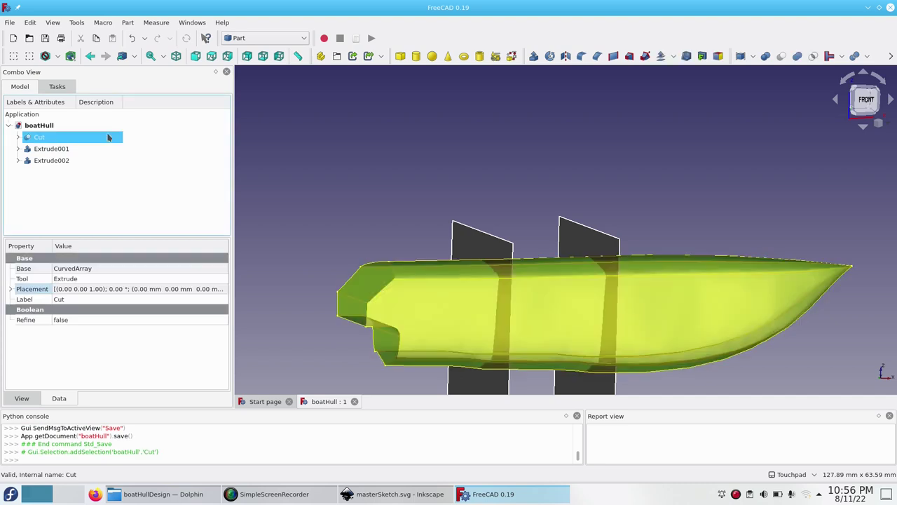
{"action": "left_click", "coordinate": [127, 23]}
{"action": "mouse_move", "coordinate": [171, 167]}
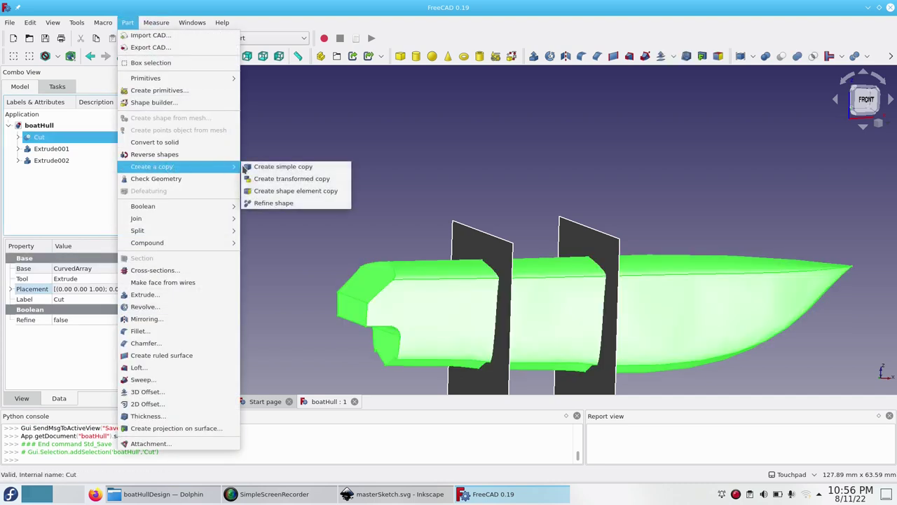
{"action": "left_click", "coordinate": [251, 166]}
{"action": "left_click", "coordinate": [64, 149], "text": "ctrl"}
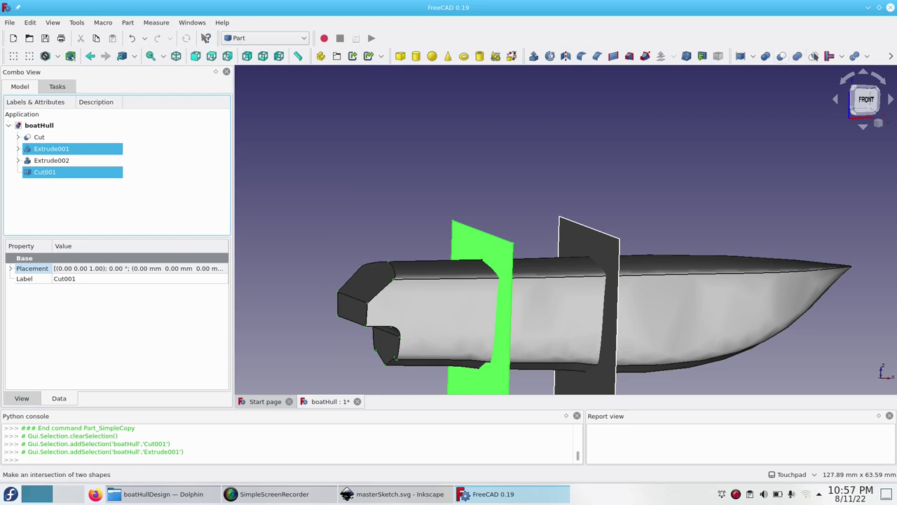
{"action": "left_click", "coordinate": [814, 56]}
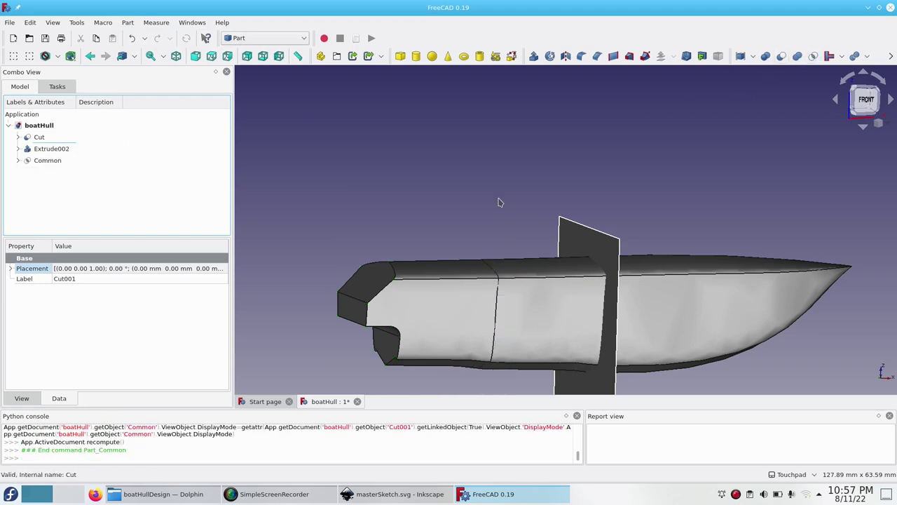
Intersect another simple copy of the hull with Extrude002 to make Common001.
{"action": "left_click", "coordinate": [60, 139]}
{"action": "left_click", "coordinate": [128, 22]}
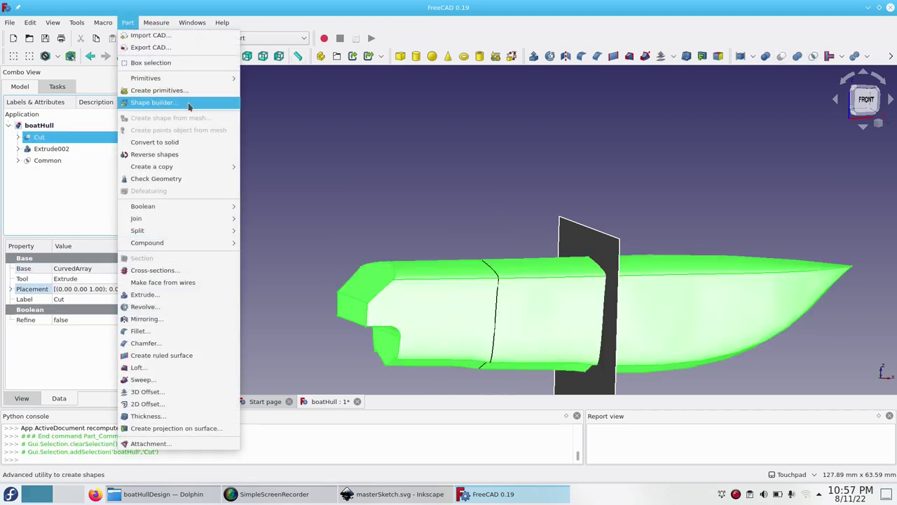
{"action": "mouse_move", "coordinate": [228, 170]}
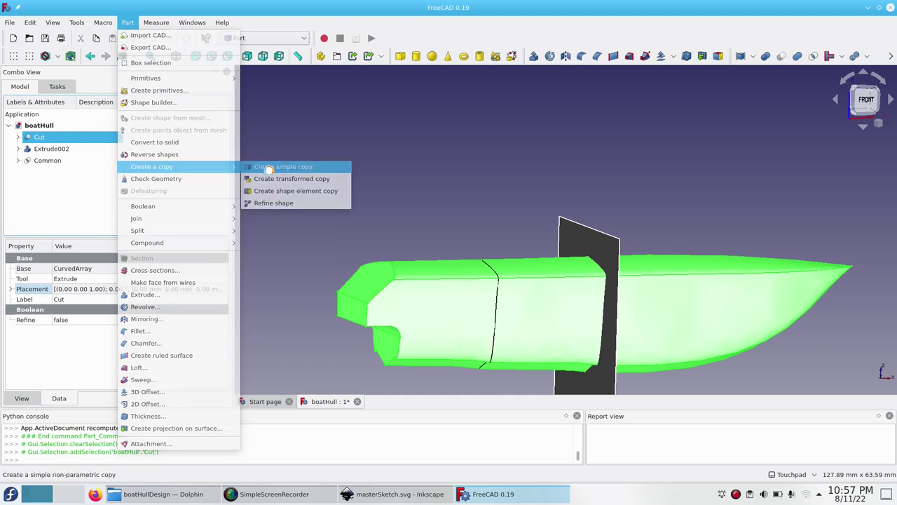
{"action": "left_click", "coordinate": [266, 169]}
{"action": "left_click", "coordinate": [63, 149], "text": "ctrl"}
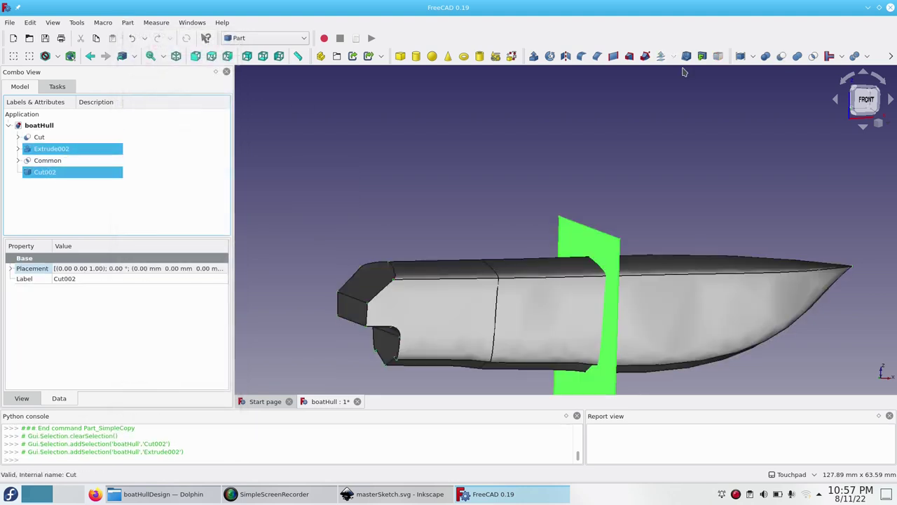
{"action": "left_click", "coordinate": [813, 56]}
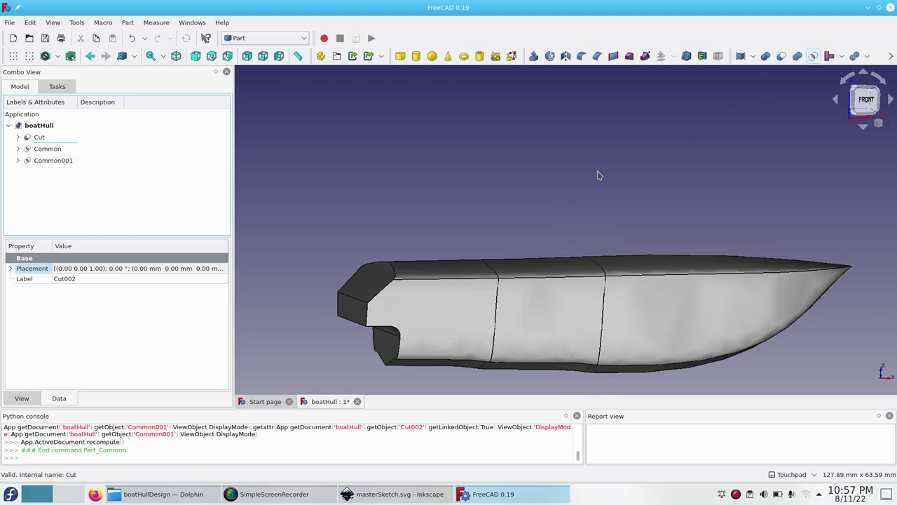
Hide the original hull and inspect the slices' bottom edges from an angled view.
{"action": "left_click", "coordinate": [446, 277]}
{"action": "key", "text": "space"}
{"action": "middle_click_drag", "start_coordinate": [447, 272], "coordinate": [543, 306]}
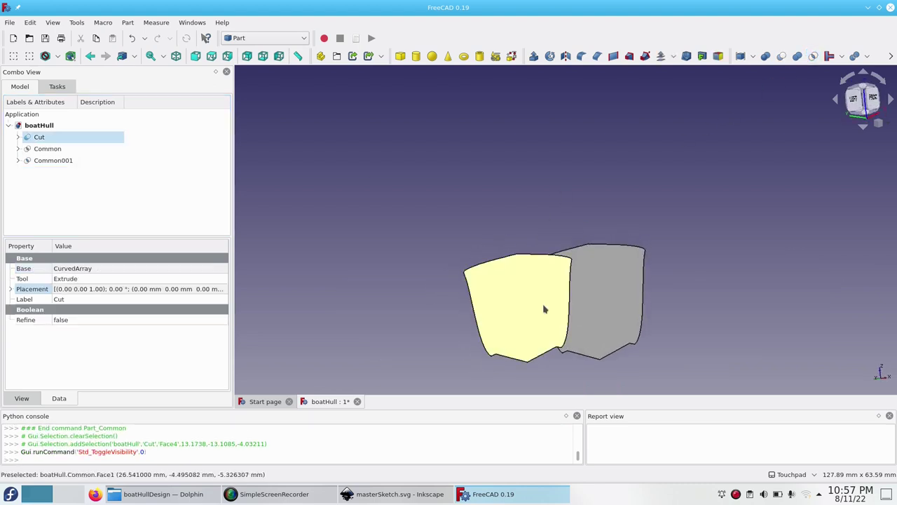
{"action": "left_click", "coordinate": [549, 356]}
{"action": "left_click", "coordinate": [478, 323]}
{"action": "left_click", "coordinate": [597, 220]}
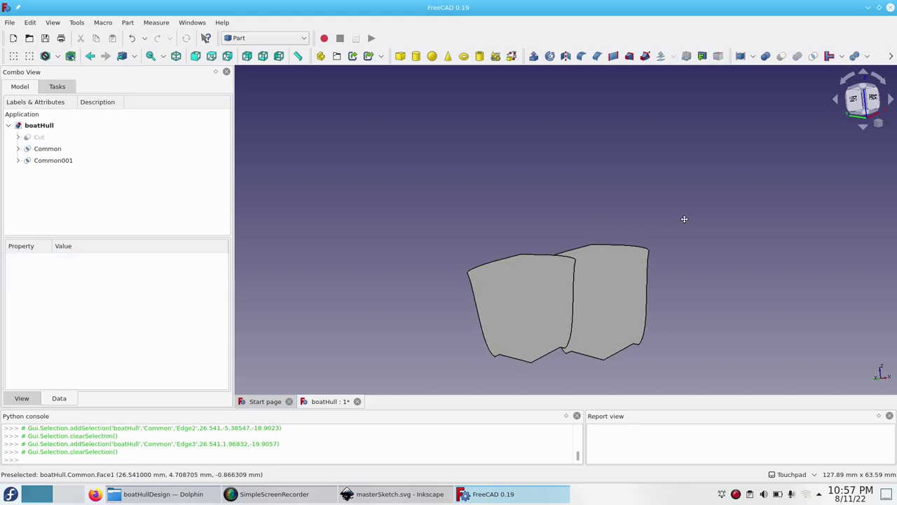
{"action": "key", "text": "alt+Tab"}
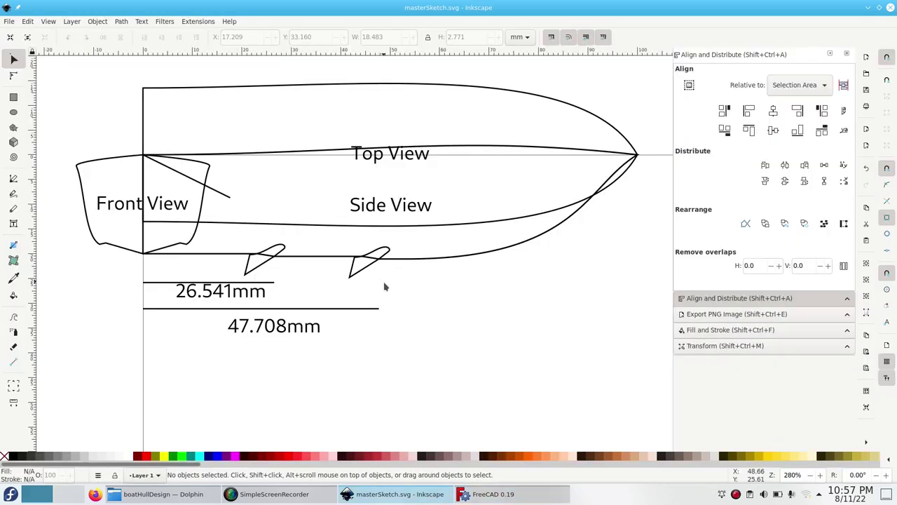
Save a copy of the sketch as cut1.svg containing only the first fin outline.
{"action": "left_click", "coordinate": [9, 21]}
{"action": "left_click", "coordinate": [28, 104]}
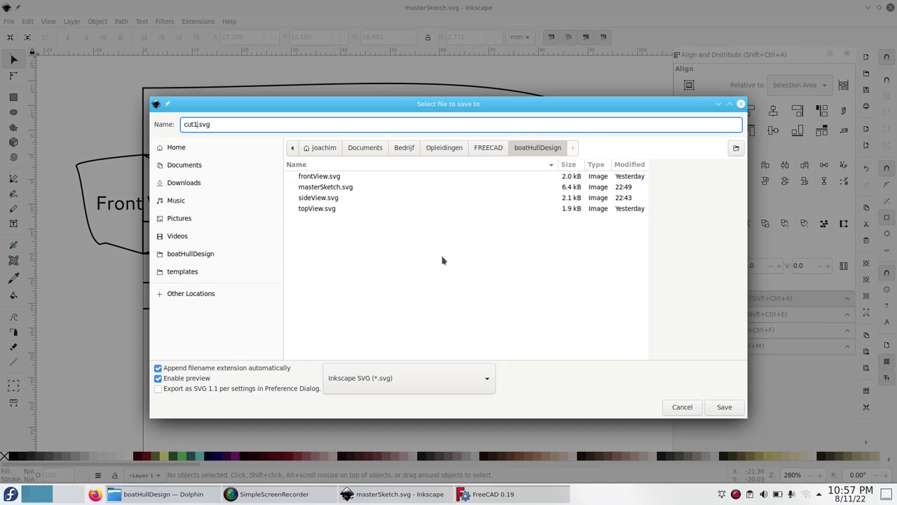
{"action": "left_click", "coordinate": [723, 408]}
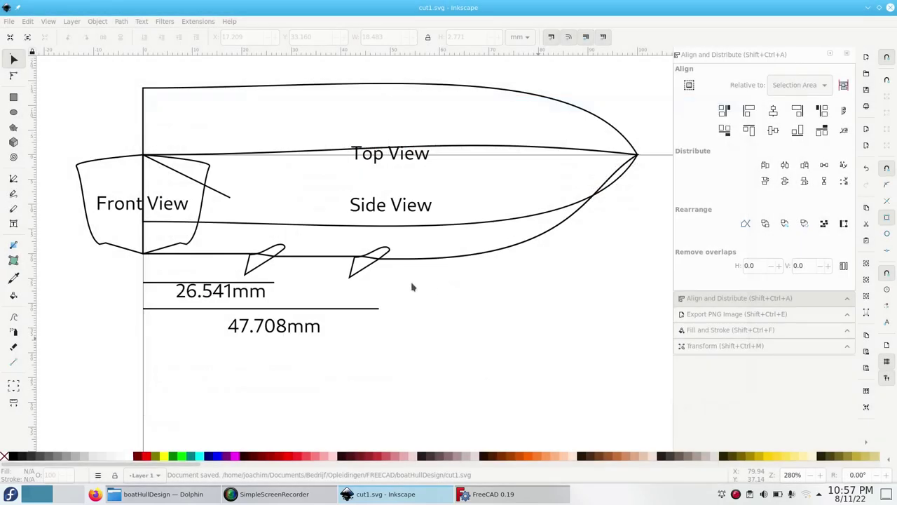
{"action": "key", "text": "ctrl+a"}
{"action": "left_click", "coordinate": [284, 247], "text": "shift"}
{"action": "key", "text": "Delete"}
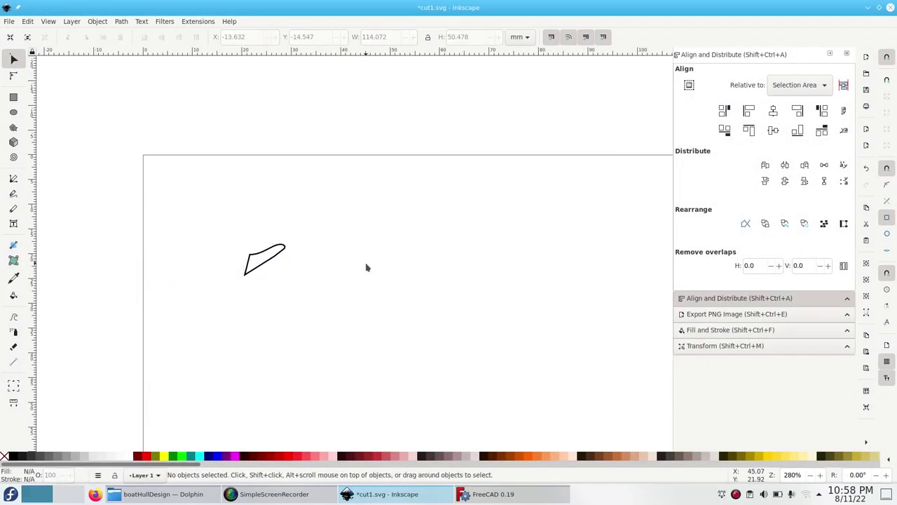
{"action": "key", "text": "ctrl+s"}
Reopen masterSketch.svg, save cut2.svg keeping only the second fin, and close Inkscape.
{"action": "left_click", "coordinate": [9, 21]}
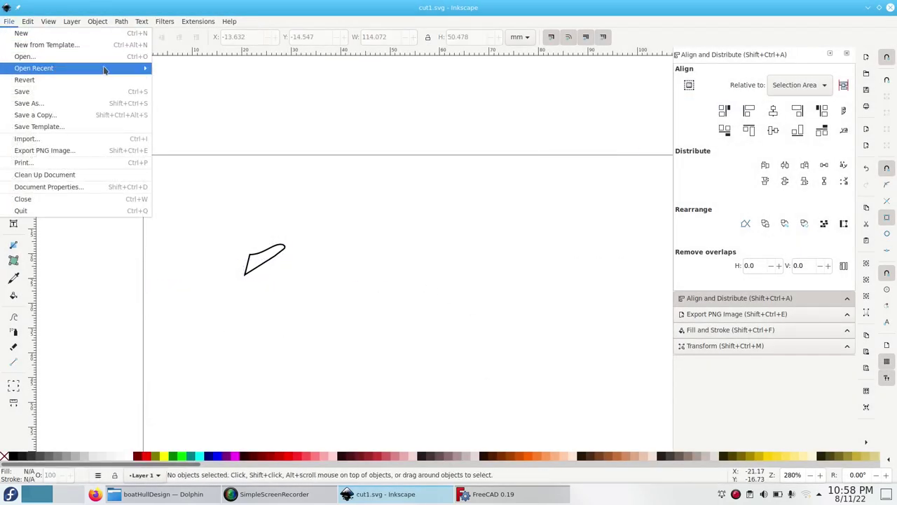
{"action": "mouse_move", "coordinate": [105, 68]}
{"action": "left_click", "coordinate": [192, 91]}
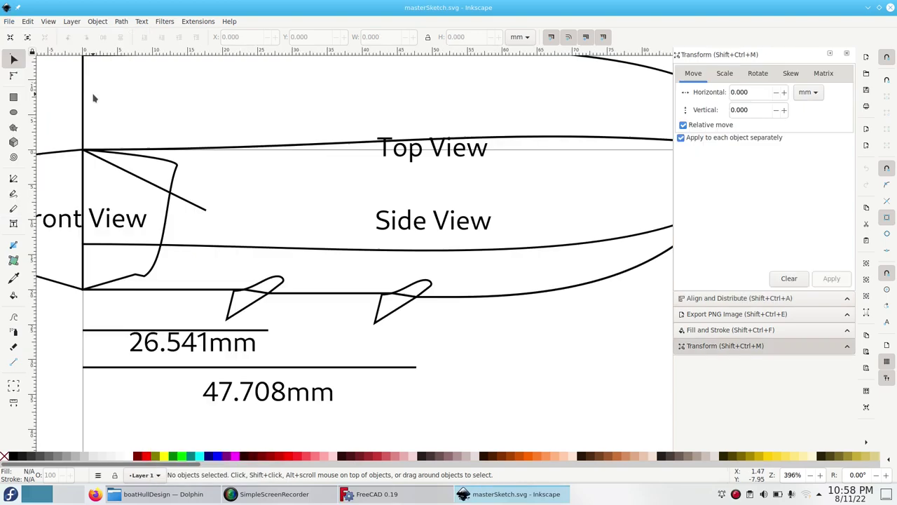
{"action": "left_click", "coordinate": [9, 21]}
{"action": "left_click", "coordinate": [28, 103]}
{"action": "key", "text": "BackSpace"}
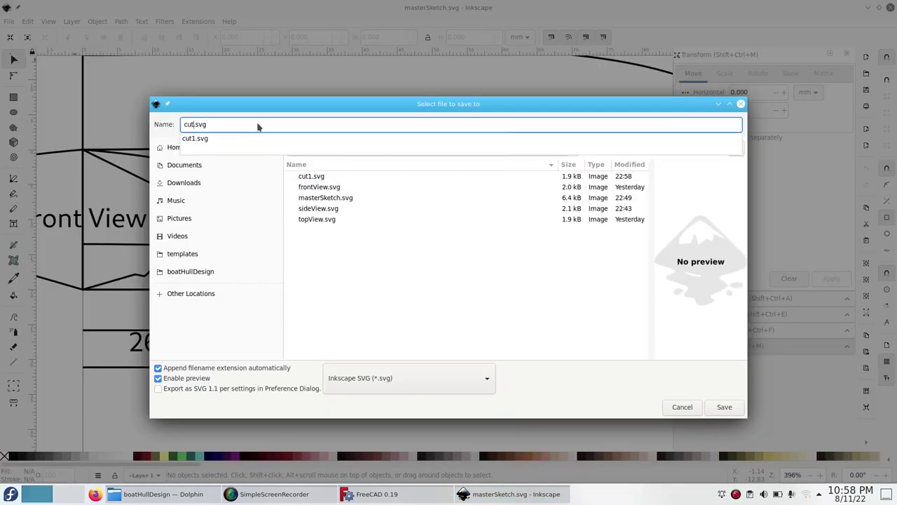
{"action": "type", "text": "2"}
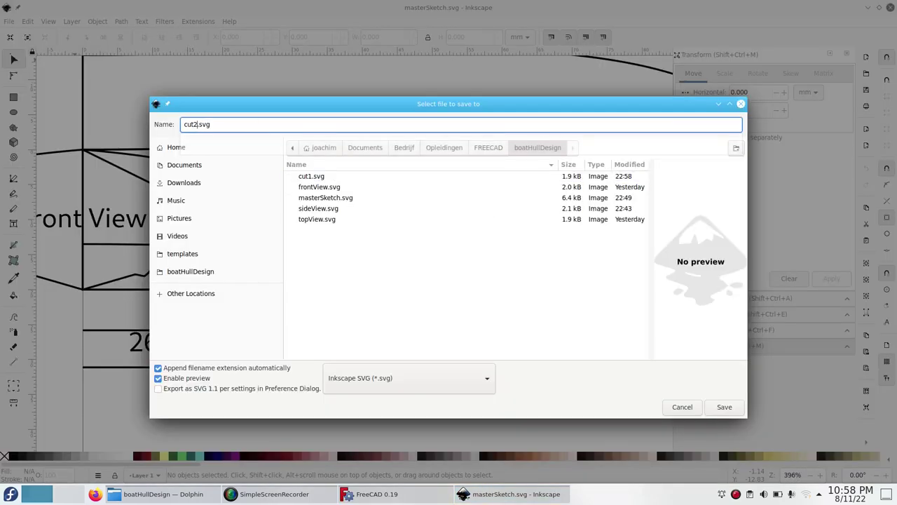
{"action": "left_click", "coordinate": [725, 406]}
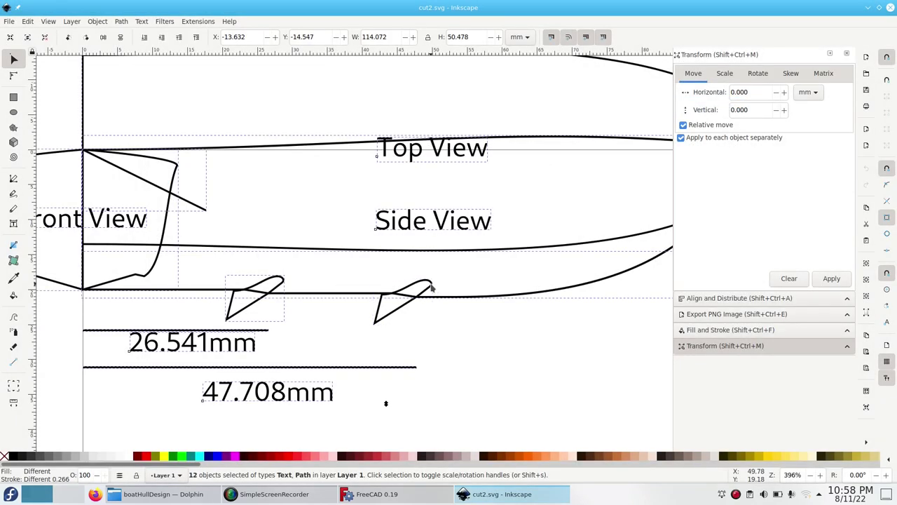
{"action": "key", "text": "Delete"}
{"action": "key", "text": "ctrl+s"}
{"action": "left_click", "coordinate": [890, 7]}
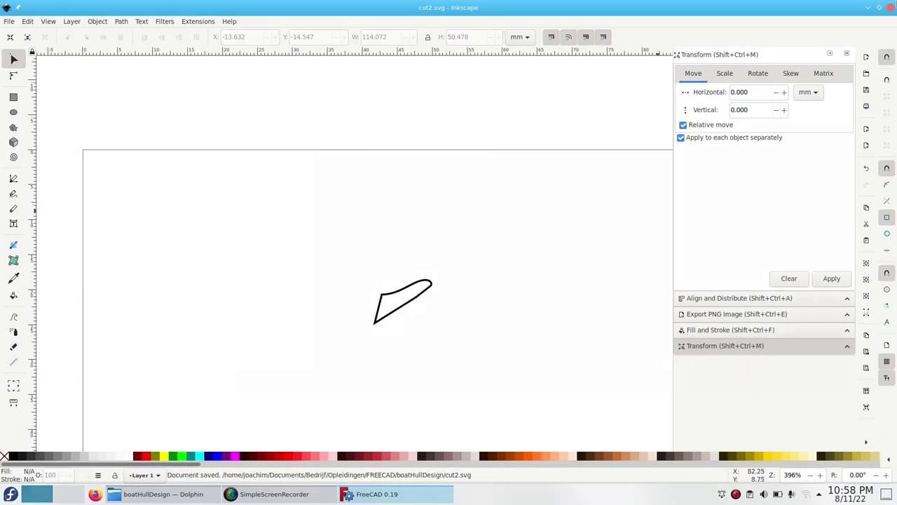
Import cut1.svg into the FreeCAD document as geometry.
{"action": "left_click", "coordinate": [9, 22]}
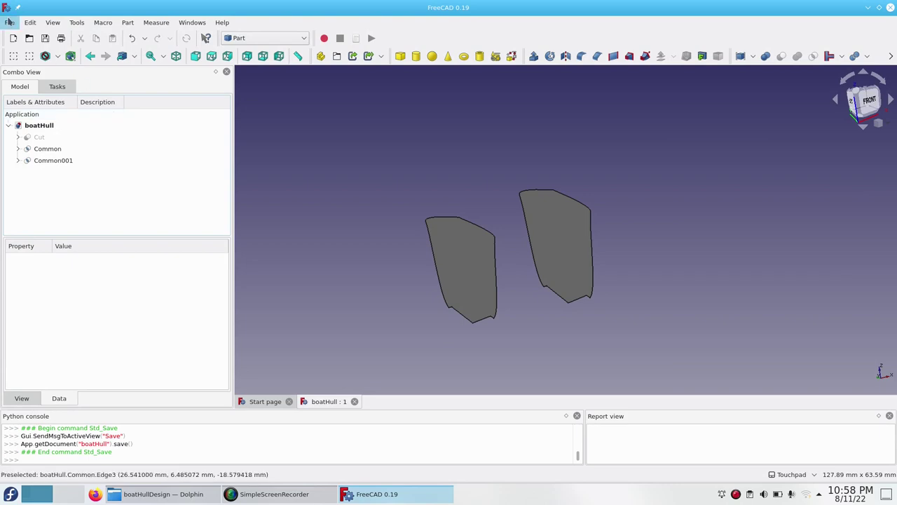
{"action": "left_click", "coordinate": [28, 154]}
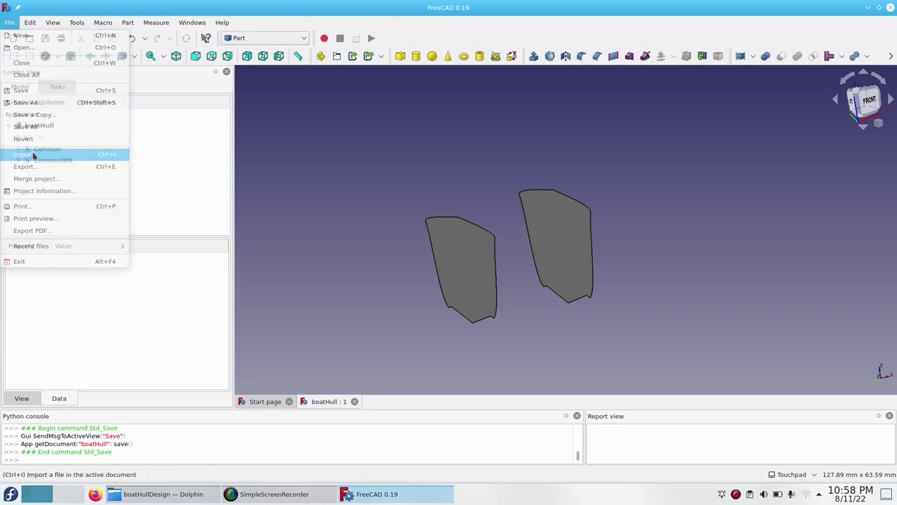
{"action": "double_click", "coordinate": [399, 199]}
{"action": "left_click", "coordinate": [434, 225]}
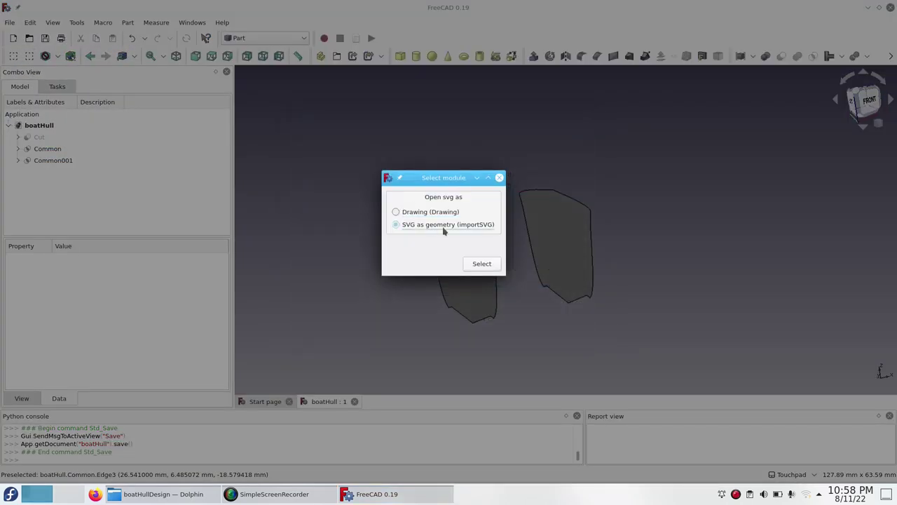
{"action": "left_click", "coordinate": [482, 264]}
In the Draft workbench, convert the imported fin path into Sketch007 and delete path849_6.
{"action": "left_click", "coordinate": [242, 38]}
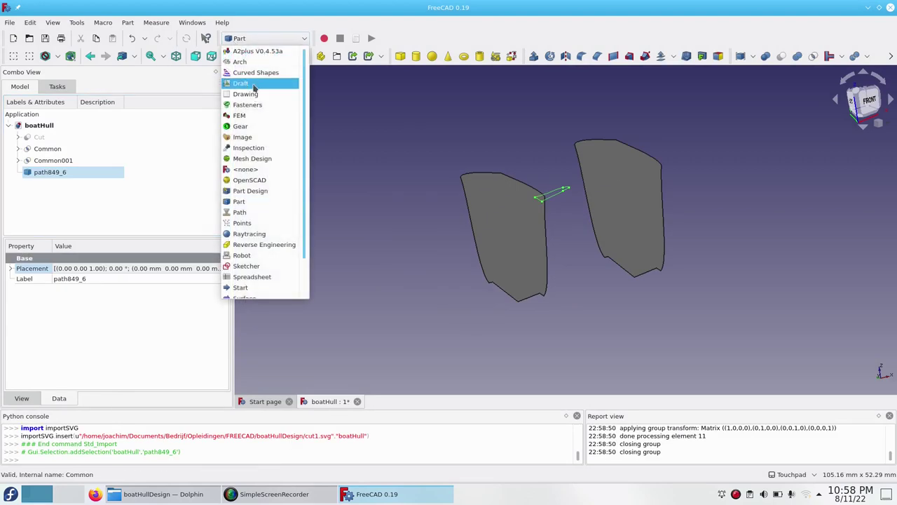
{"action": "left_click", "coordinate": [242, 83]}
{"action": "left_click", "coordinate": [856, 58]}
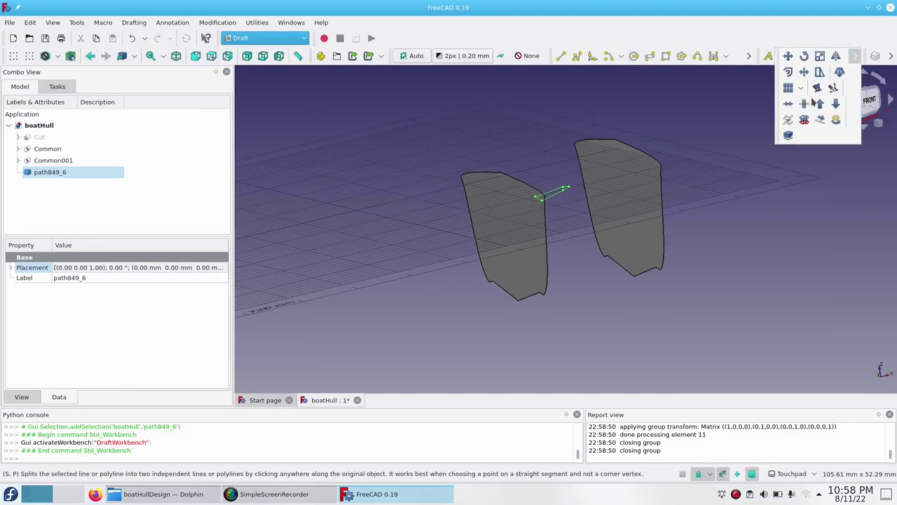
{"action": "left_click", "coordinate": [805, 120]}
{"action": "key", "text": "Delete"}
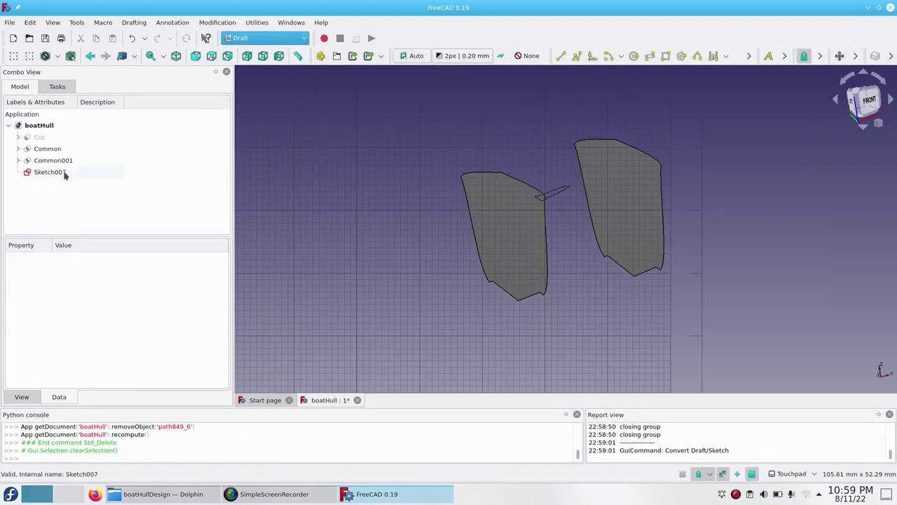
Rotate Sketch007's placement 90° about the X axis.
{"action": "left_click", "coordinate": [64, 173]}
{"action": "left_click", "coordinate": [223, 298]}
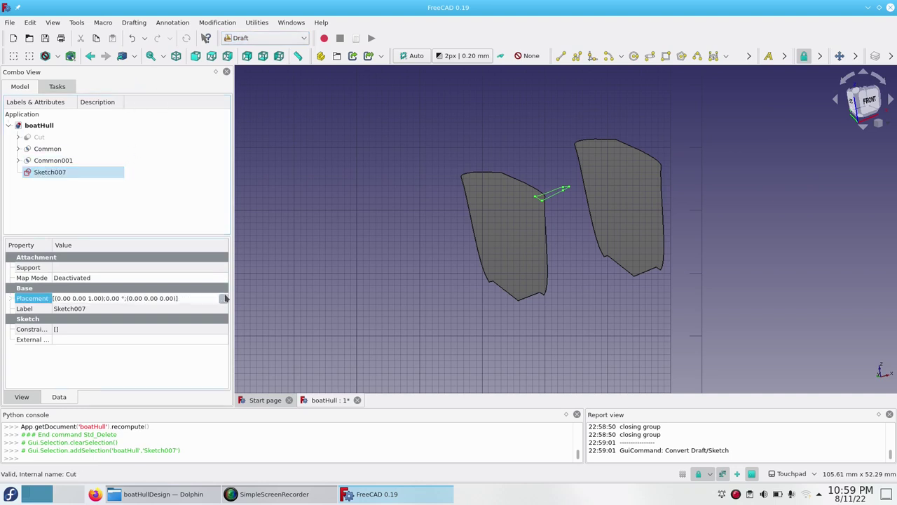
{"action": "left_click", "coordinate": [221, 298]}
{"action": "left_click", "coordinate": [204, 277]}
{"action": "type", "text": "90"}
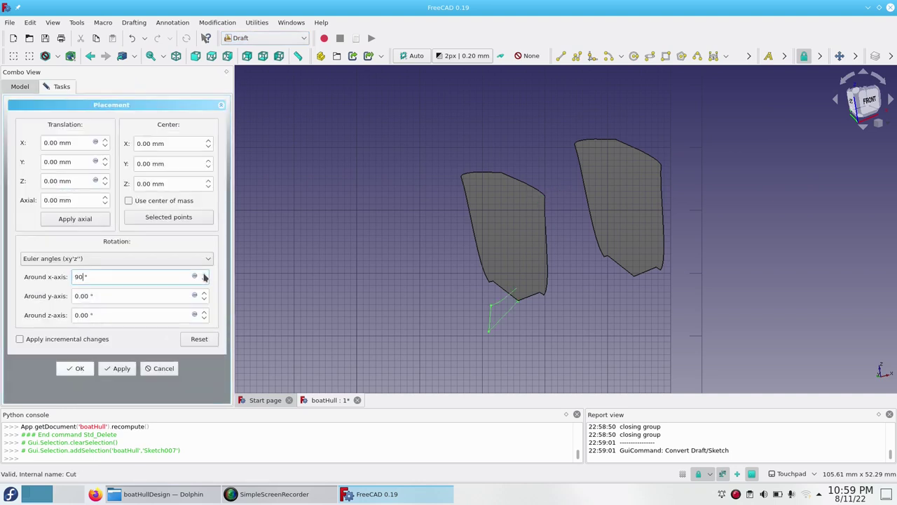
{"action": "left_click", "coordinate": [77, 370]}
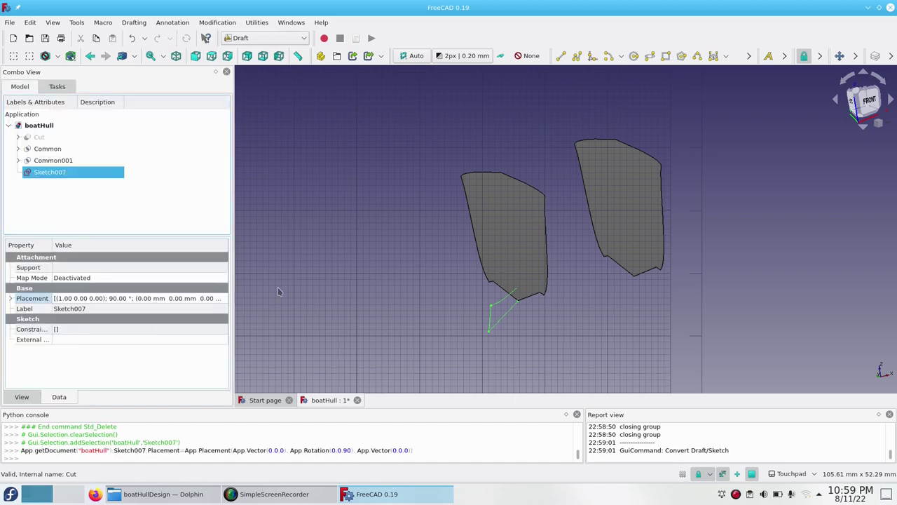
{"action": "key", "text": "3"}
{"action": "scroll", "coordinate": [554, 197], "scroll_direction": "up", "scroll_amount": 5}
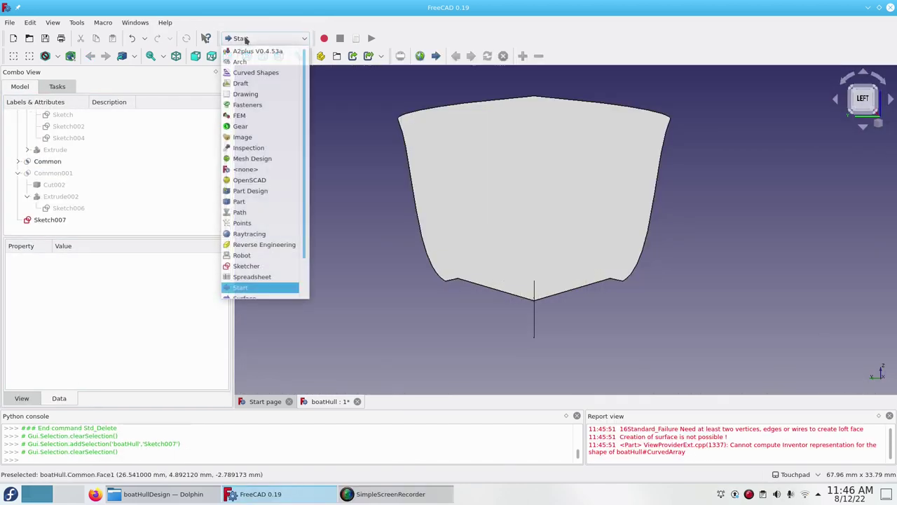
Create a new Sketcher sketch on the YZ plane with a 26.541 mm offset.
{"action": "left_click", "coordinate": [245, 265]}
{"action": "left_click", "coordinate": [399, 56]}
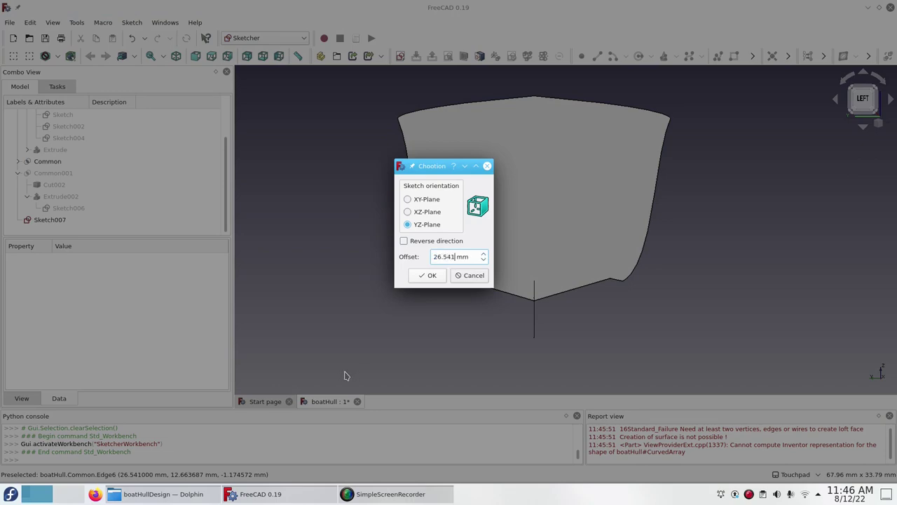
{"action": "left_click", "coordinate": [423, 276]}
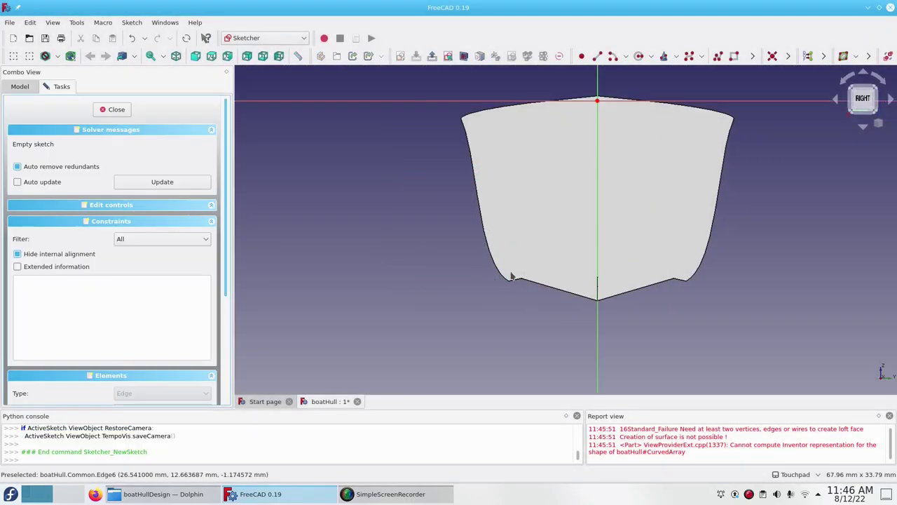
Draw two connected lines running outboard from the hull's bottom vertex.
{"action": "left_click", "coordinate": [598, 56]}
{"action": "scroll", "coordinate": [596, 296], "scroll_direction": "up", "scroll_amount": 5}
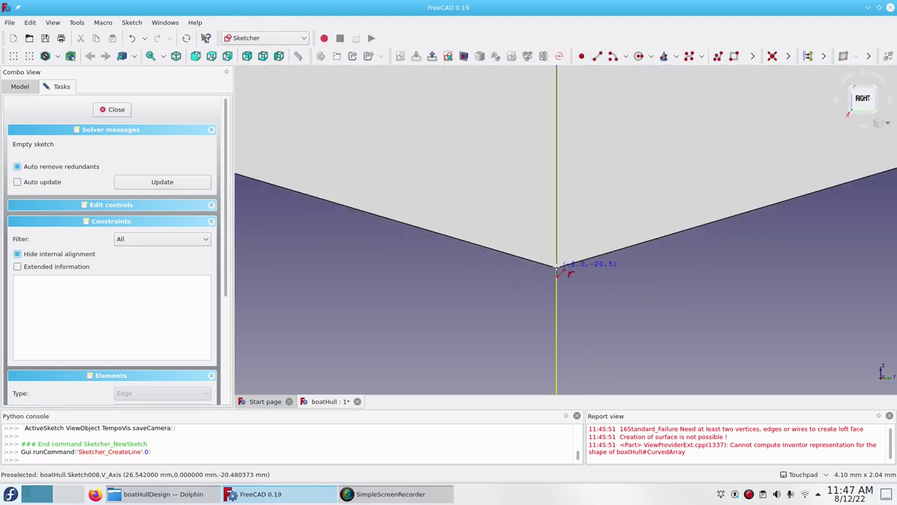
{"action": "left_click", "coordinate": [559, 270]}
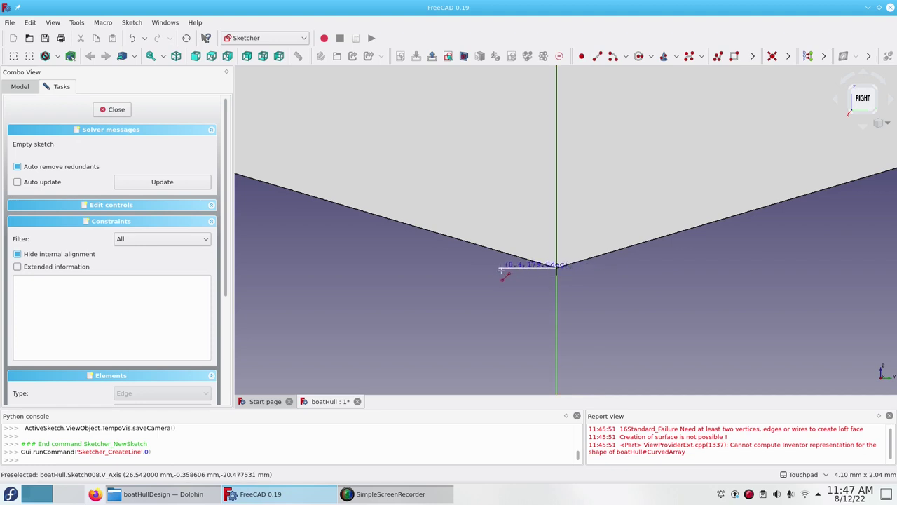
{"action": "scroll", "coordinate": [519, 268], "scroll_direction": "down", "scroll_amount": 2}
{"action": "scroll", "coordinate": [346, 225], "scroll_direction": "up", "scroll_amount": 3}
{"action": "left_click", "coordinate": [346, 225]}
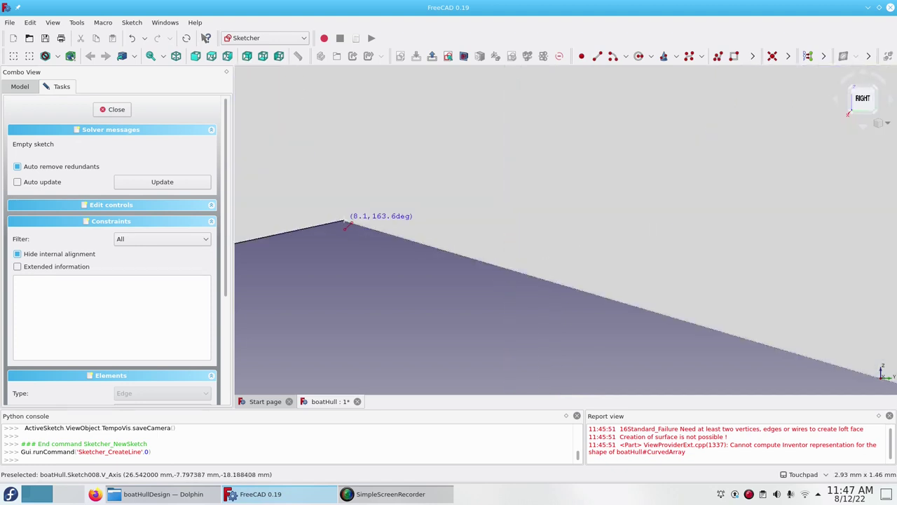
{"action": "left_click", "coordinate": [346, 225]}
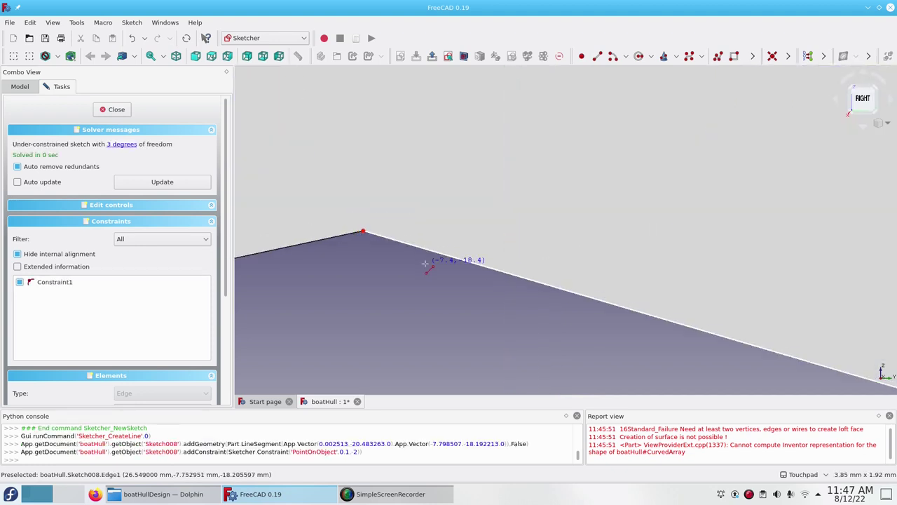
{"action": "scroll", "coordinate": [413, 258], "scroll_direction": "down", "scroll_amount": 2}
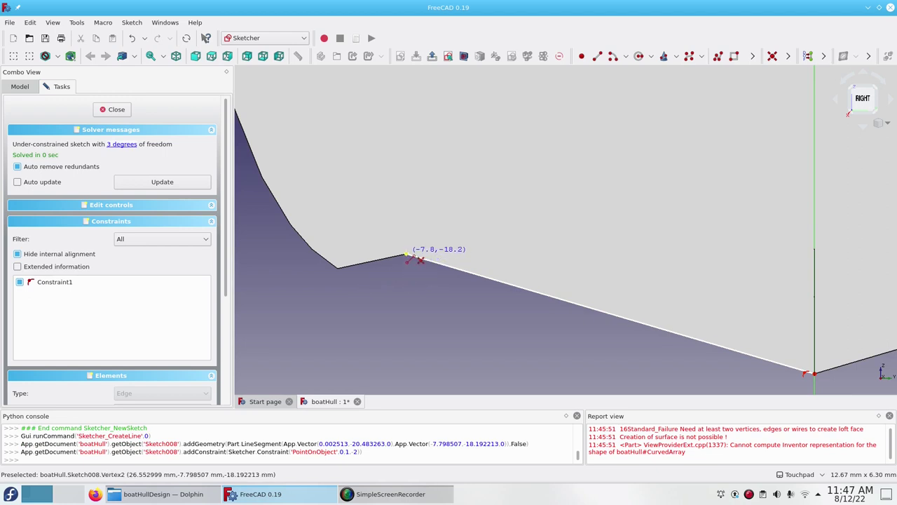
{"action": "left_click", "coordinate": [406, 257]}
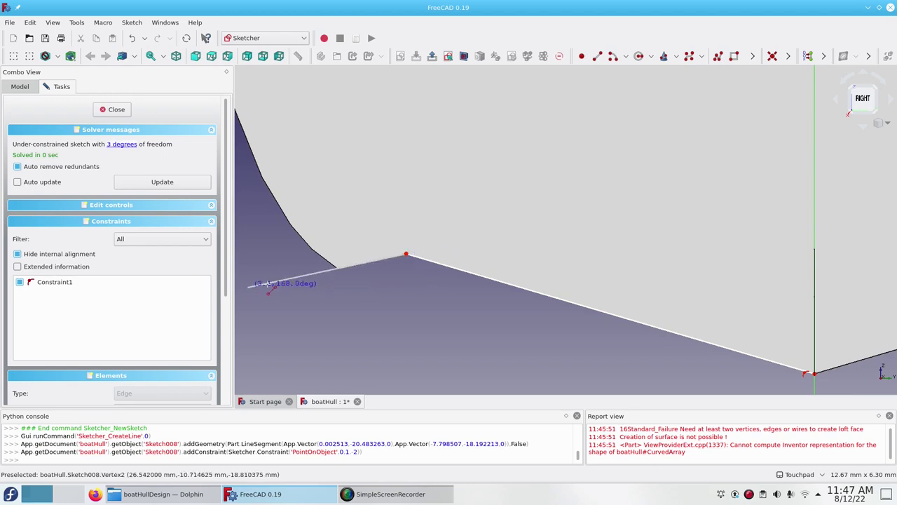
{"action": "scroll", "coordinate": [281, 291], "scroll_direction": "down", "scroll_amount": 3}
{"action": "scroll", "coordinate": [300, 299], "scroll_direction": "up", "scroll_amount": 4}
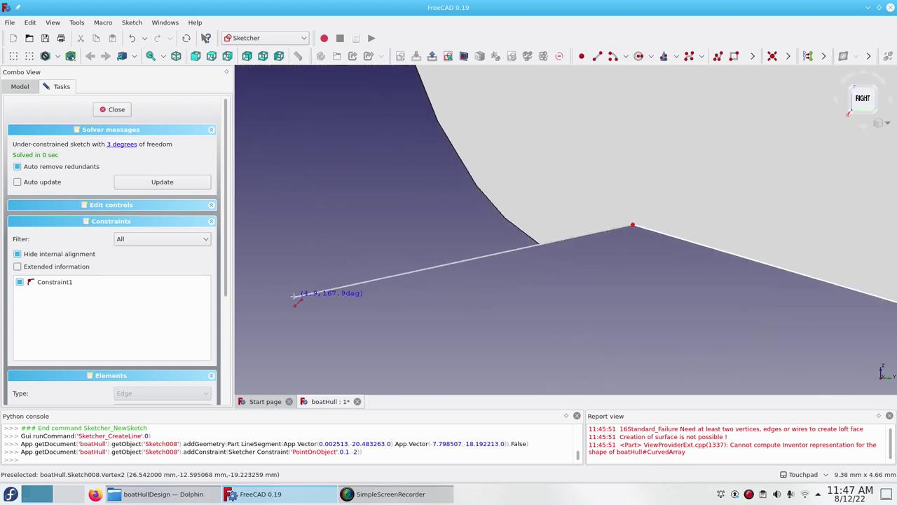
{"action": "left_click", "coordinate": [297, 296]}
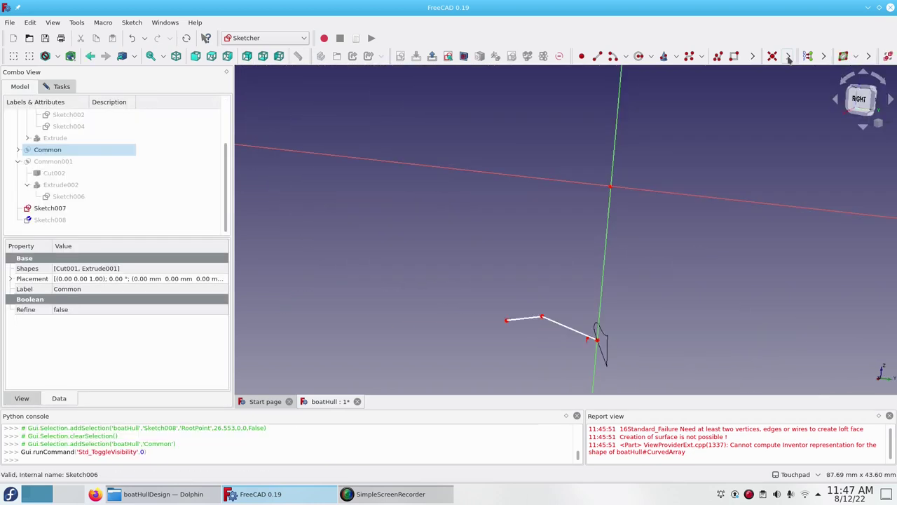
{"action": "left_click", "coordinate": [789, 58]}
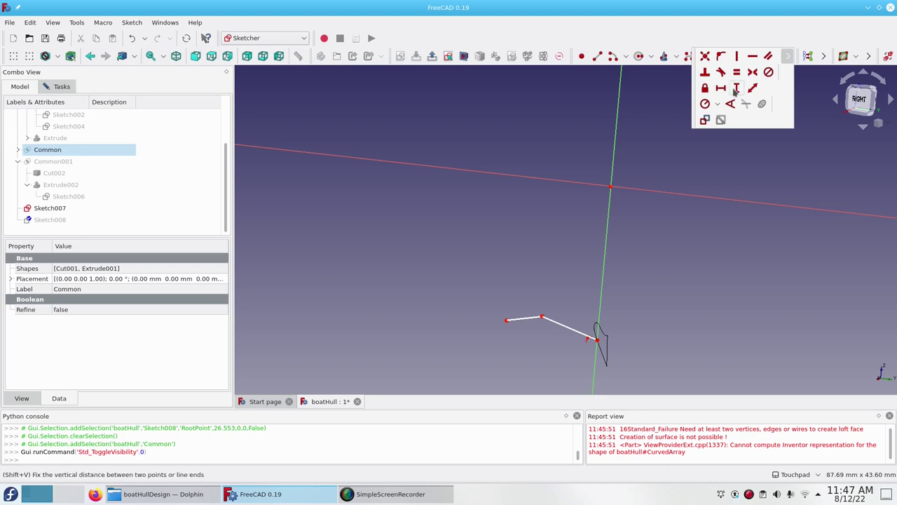
Add vertical distance constraints of 20.48, 18.19 and 19.22 mm to the sketch vertices.
{"action": "left_click", "coordinate": [736, 92]}
{"action": "left_click", "coordinate": [596, 340]}
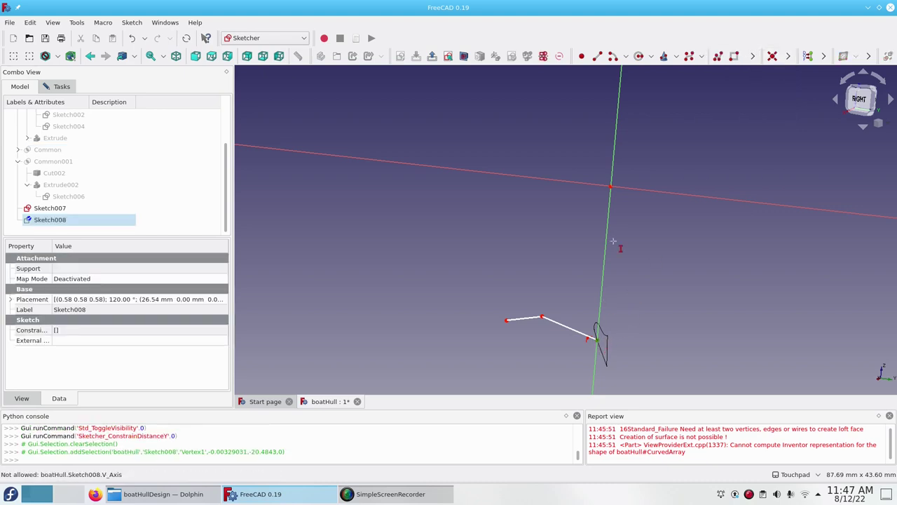
{"action": "left_click", "coordinate": [610, 186]}
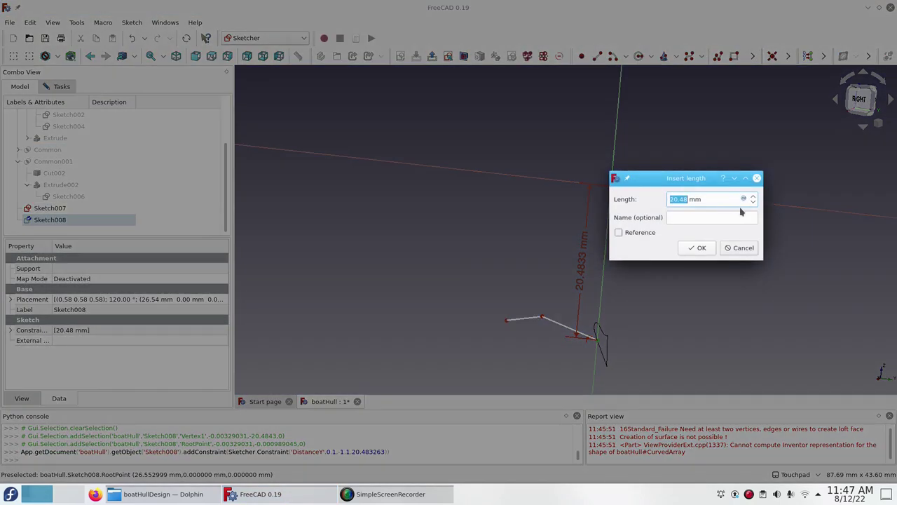
{"action": "left_click", "coordinate": [701, 249]}
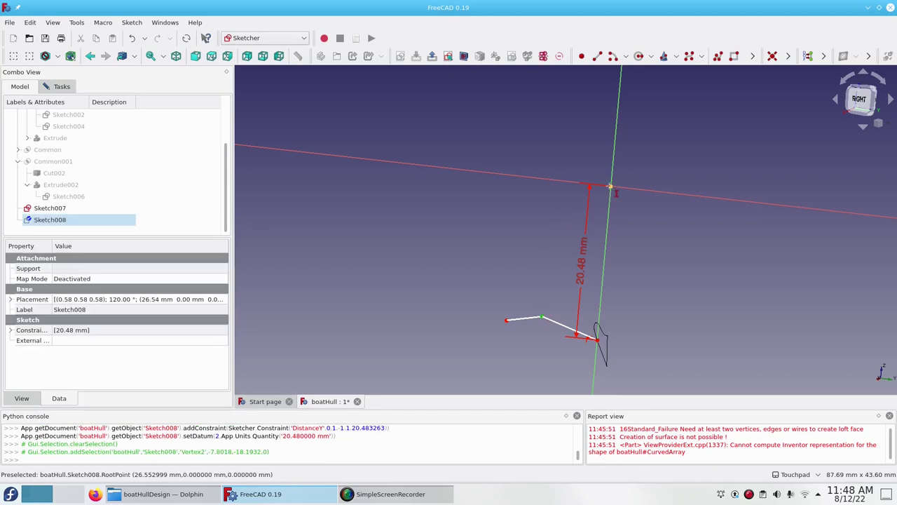
{"action": "left_click", "coordinate": [610, 187]}
{"action": "key", "text": "Return"}
{"action": "left_click", "coordinate": [506, 320]}
{"action": "left_click", "coordinate": [610, 186]}
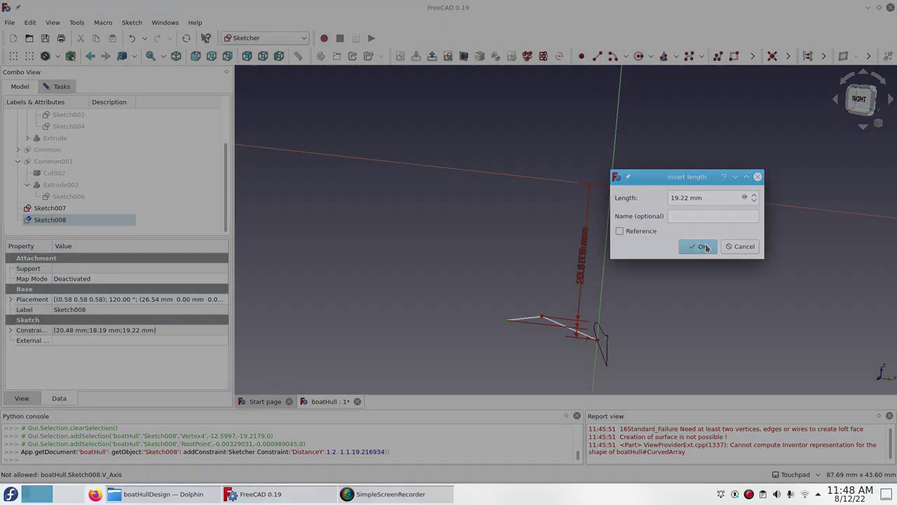
{"action": "left_click", "coordinate": [698, 246]}
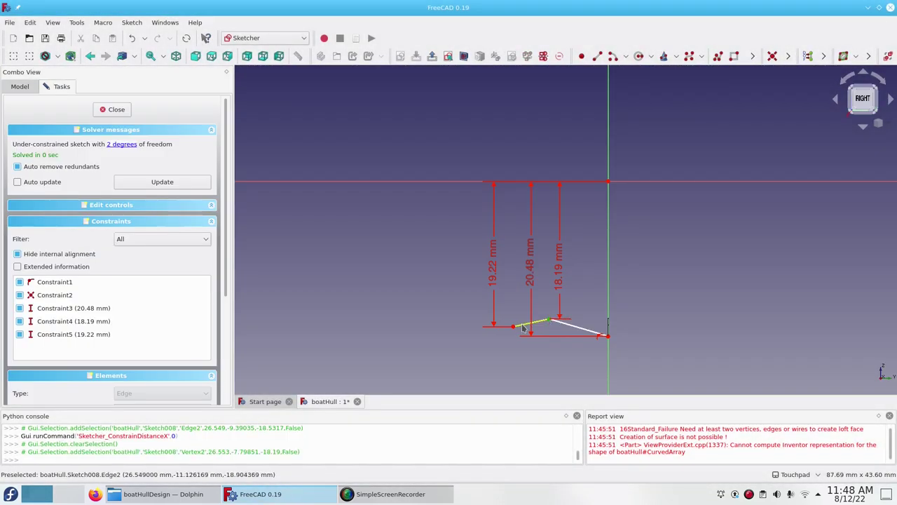
Add horizontal distances of 4.8 and 7.8 mm, then close the sketch.
{"action": "left_click", "coordinate": [515, 326]}
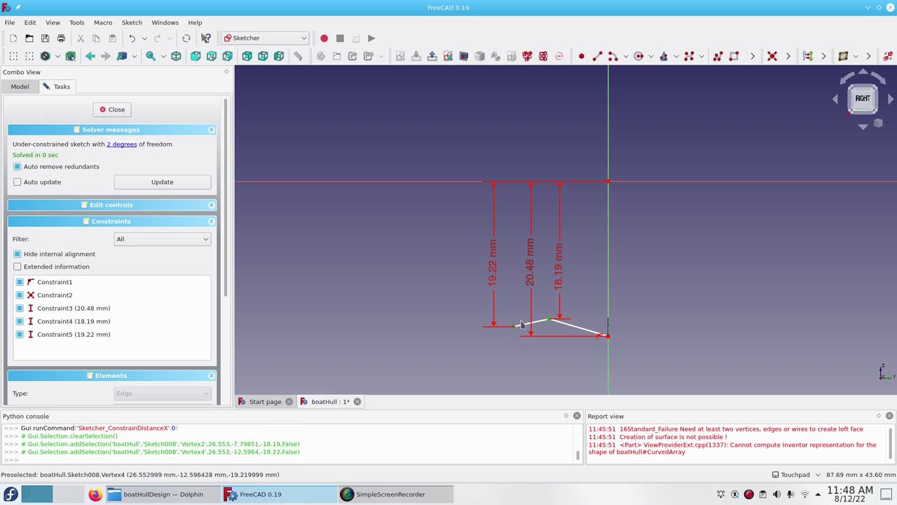
{"action": "left_click", "coordinate": [788, 56]}
{"action": "left_click", "coordinate": [704, 114]}
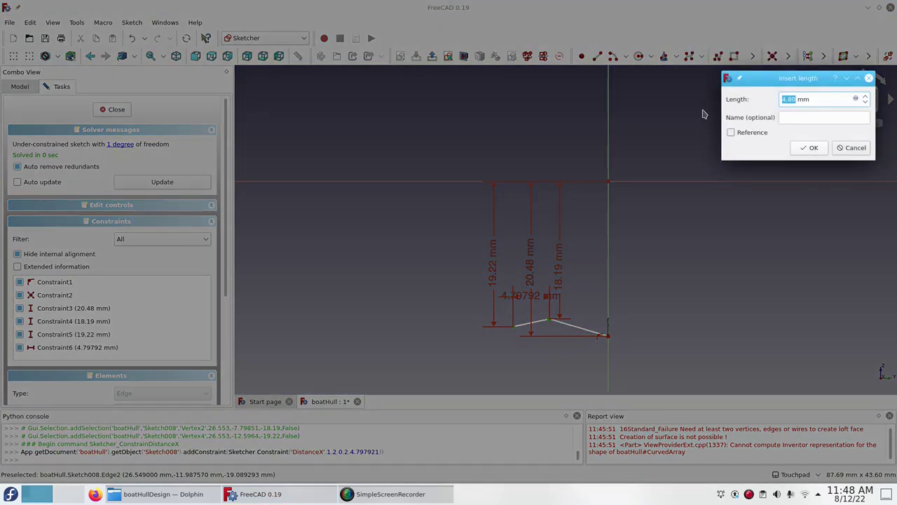
{"action": "left_click", "coordinate": [809, 150]}
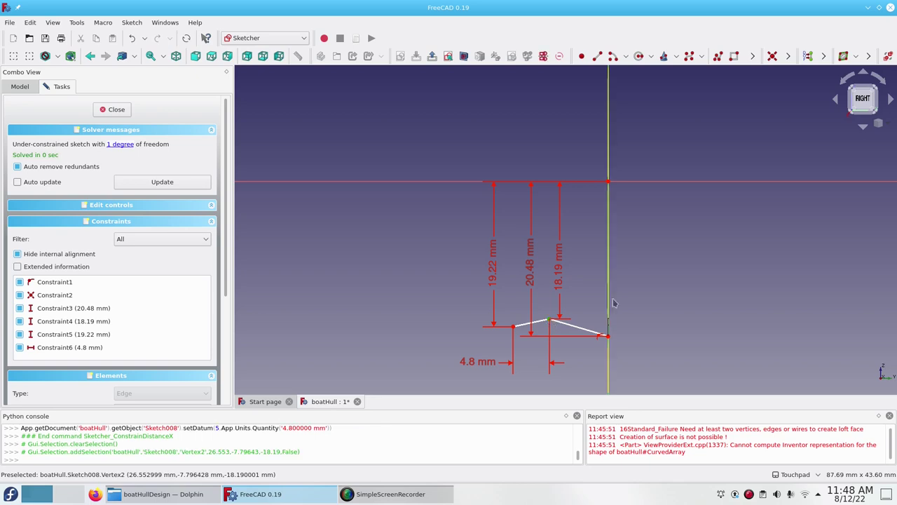
{"action": "left_click", "coordinate": [609, 182]}
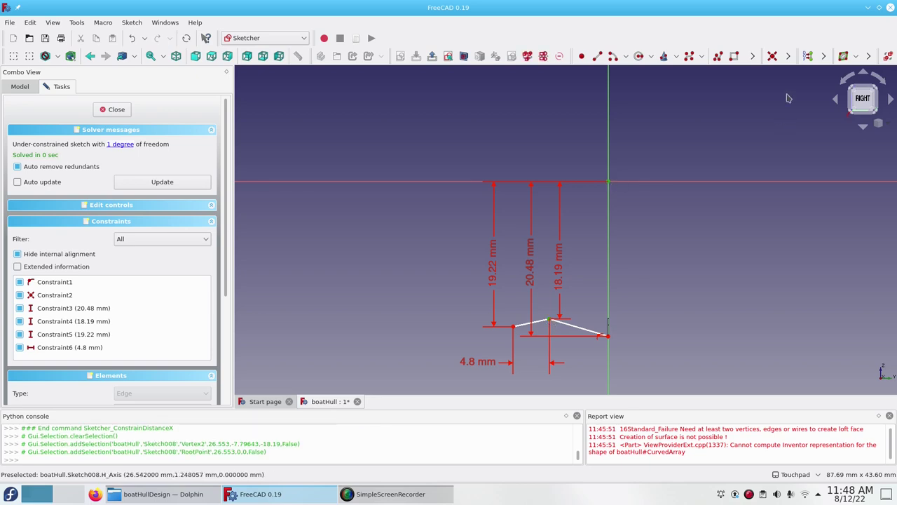
{"action": "left_click", "coordinate": [788, 57]}
{"action": "left_click", "coordinate": [722, 89]}
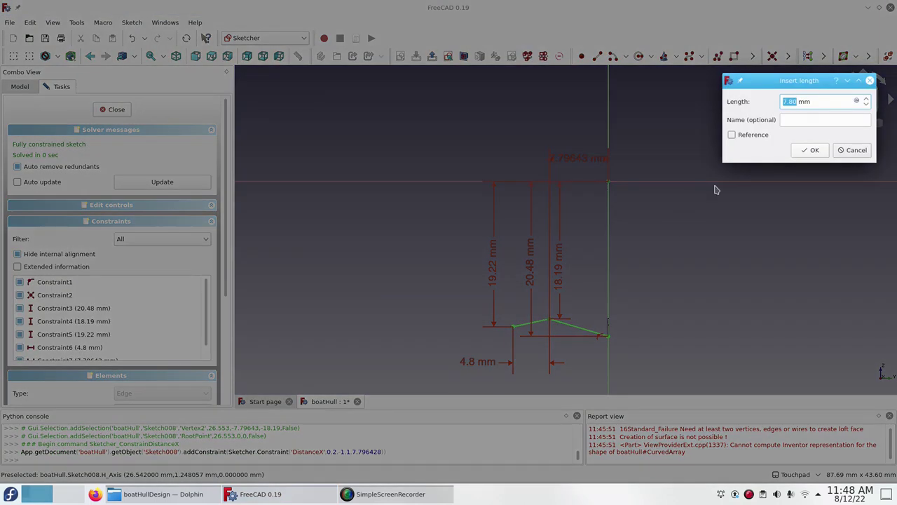
{"action": "left_click", "coordinate": [811, 150]}
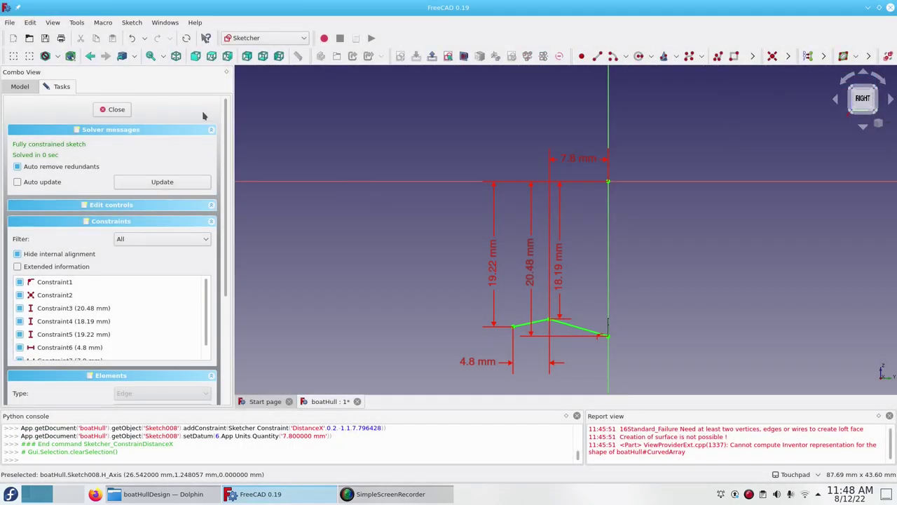
{"action": "left_click", "coordinate": [116, 110]}
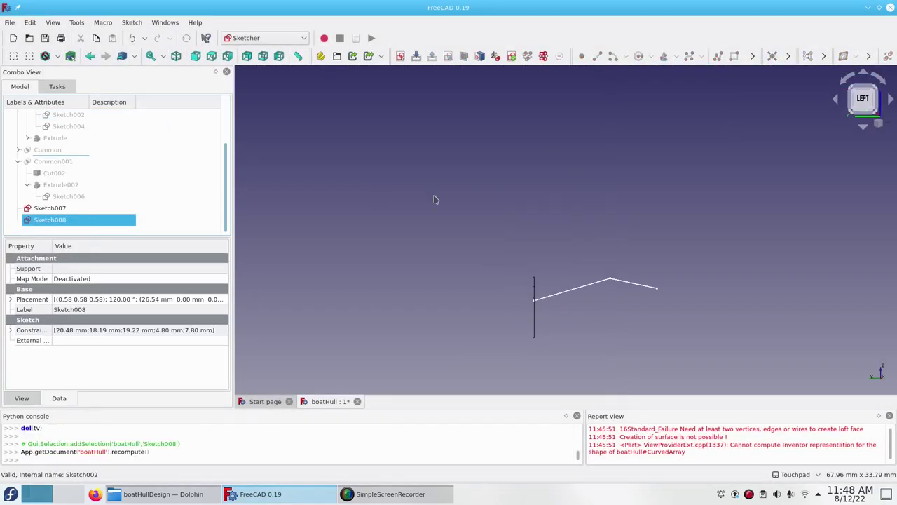
Show the Common hull solid, orbit to an angled view, and save the document.
{"action": "left_click", "coordinate": [663, 254]}
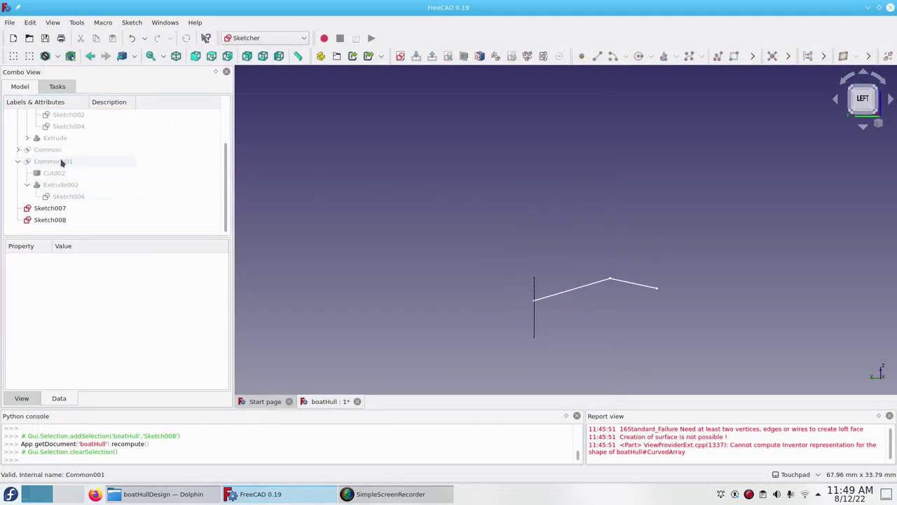
{"action": "left_click", "coordinate": [57, 153]}
{"action": "key", "text": "space"}
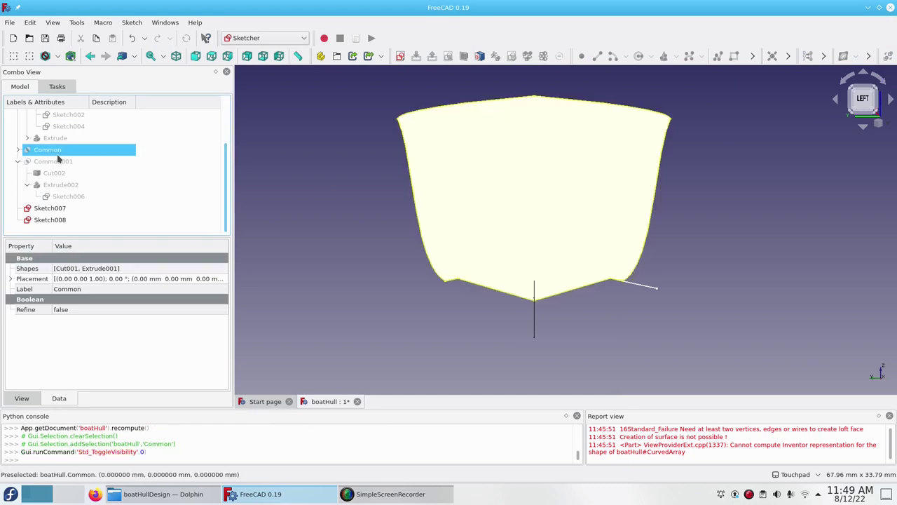
{"action": "left_click", "coordinate": [699, 204]}
{"action": "mouse_move", "coordinate": [699, 204]}
{"action": "left_mouse_down", "text": "alt"}
{"action": "mouse_move", "coordinate": [625, 220]}
{"action": "mouse_move", "coordinate": [581, 212]}
{"action": "left_mouse_up", "text": "alt"}
{"action": "key", "text": "ctrl+s"}
In the Part workbench, start a Sweep with Sketch007 as the profile.
{"action": "left_click", "coordinate": [50, 208]}
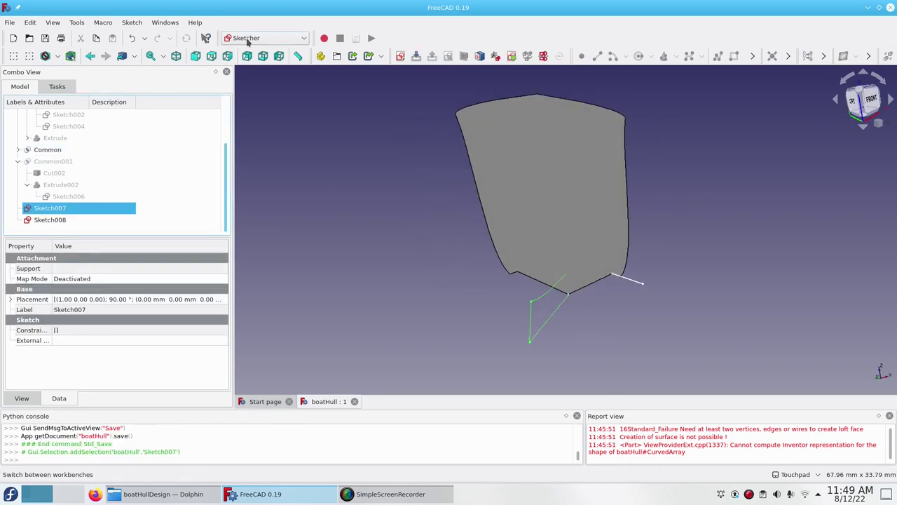
{"action": "left_click", "coordinate": [263, 38]}
{"action": "left_click", "coordinate": [238, 201]}
{"action": "key", "text": "ctrl+z"}
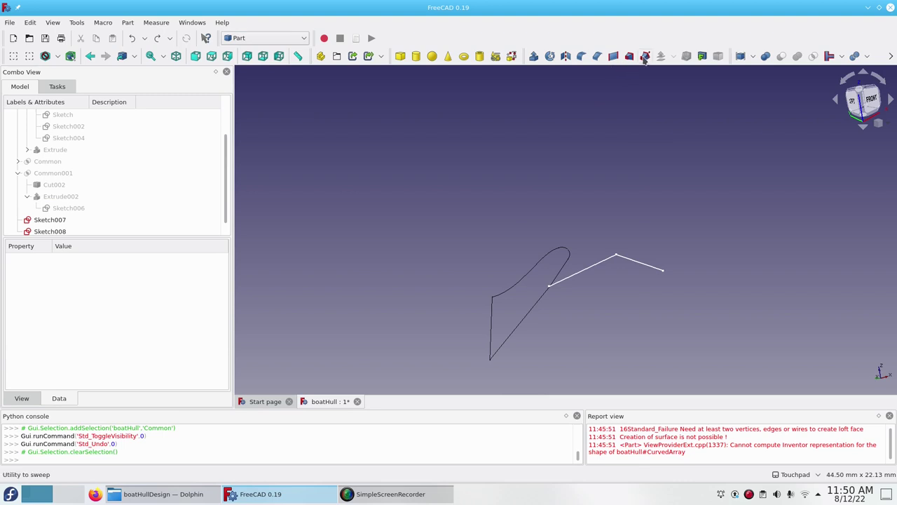
{"action": "left_click", "coordinate": [645, 56]}
{"action": "left_click", "coordinate": [55, 234]}
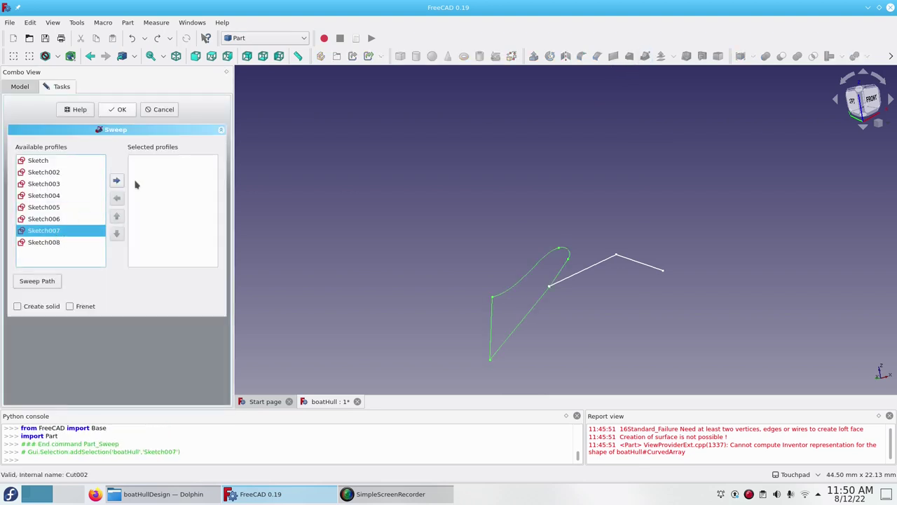
{"action": "left_click", "coordinate": [116, 180]}
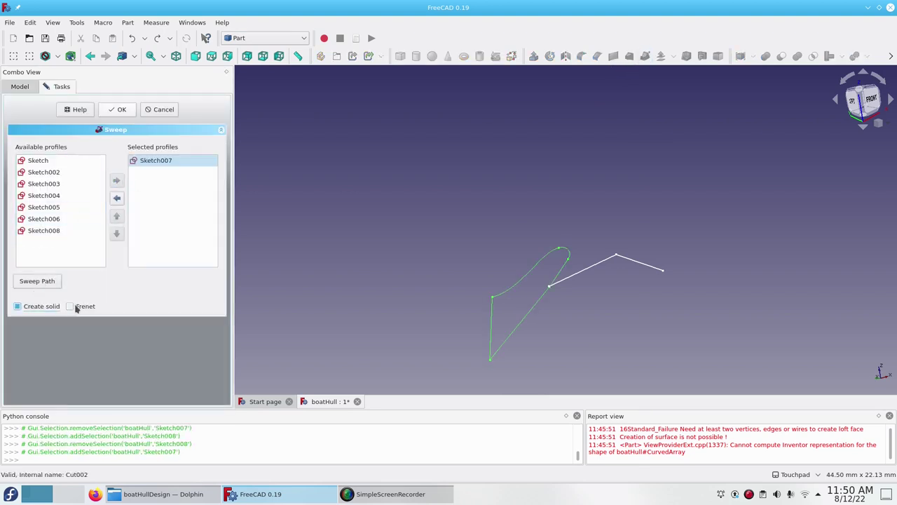
Set both Sketch008 edges as the sweep path and create the solid sweep.
{"action": "left_click", "coordinate": [46, 286]}
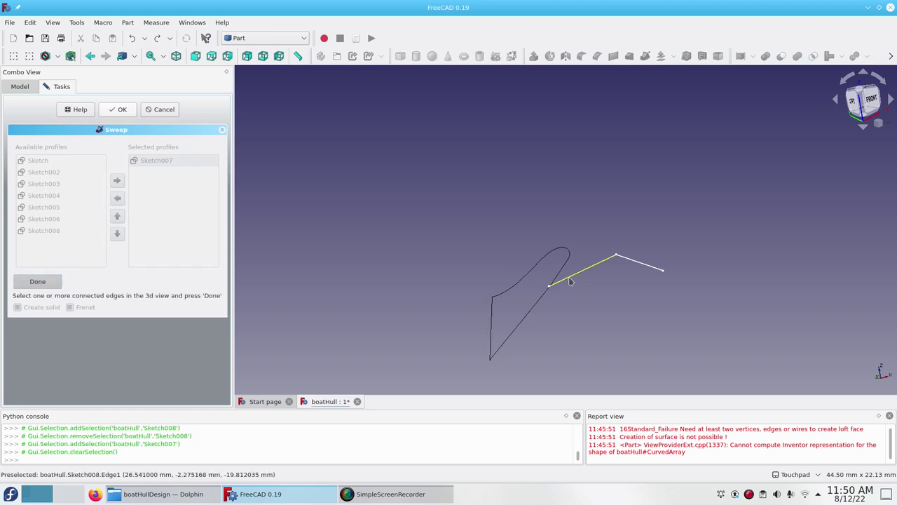
{"action": "left_click", "coordinate": [572, 280]}
{"action": "left_click", "coordinate": [637, 261], "text": "ctrl"}
{"action": "left_click", "coordinate": [37, 281]}
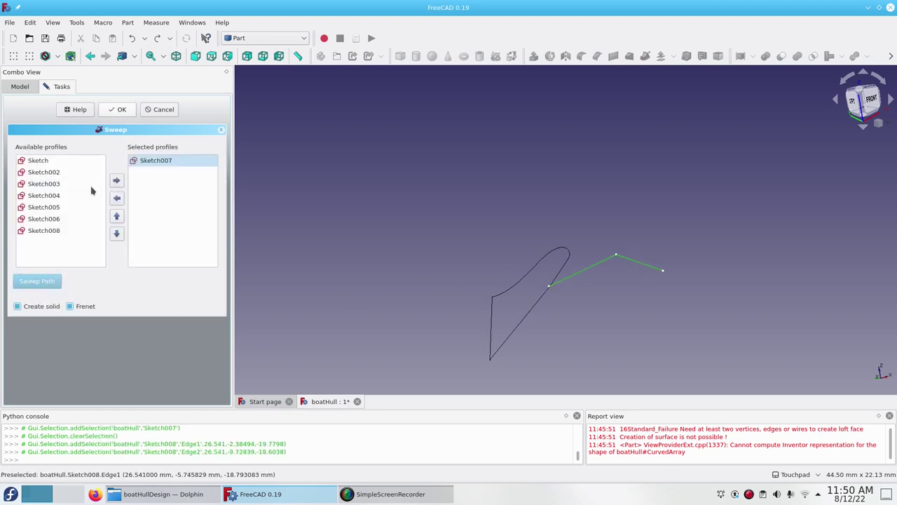
{"action": "left_click", "coordinate": [119, 112]}
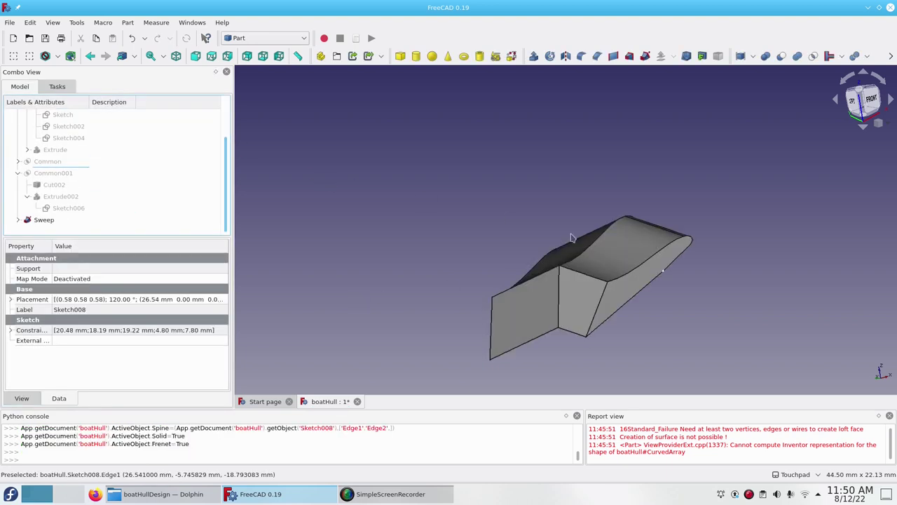
Mirror the swept solid across the XZ plane.
{"action": "middle_click_drag", "start_coordinate": [726, 240], "coordinate": [522, 218]}
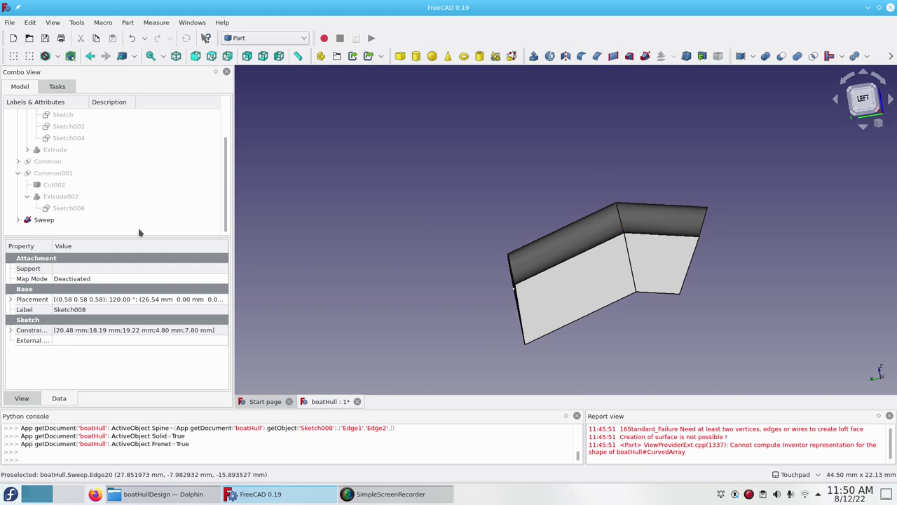
{"action": "left_click", "coordinate": [23, 220]}
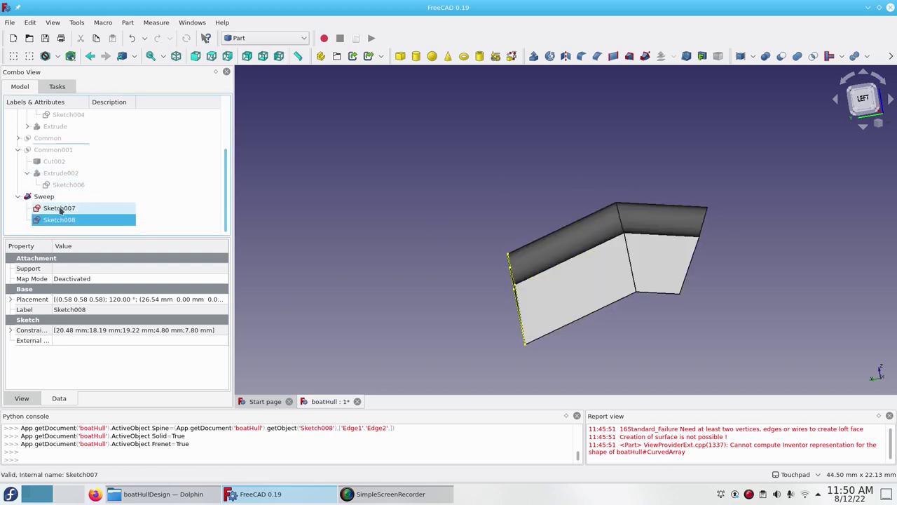
{"action": "left_click", "coordinate": [62, 208]}
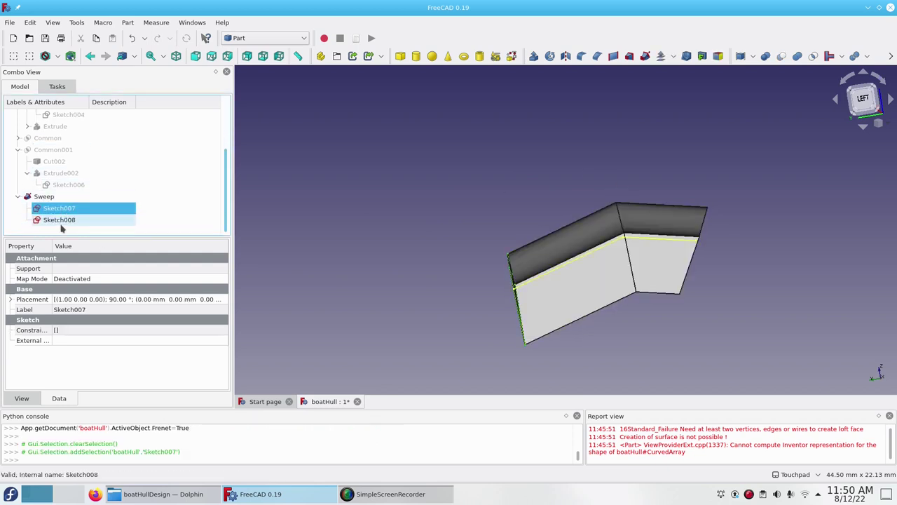
{"action": "left_click", "coordinate": [415, 183]}
{"action": "left_click", "coordinate": [561, 238]}
{"action": "left_click", "coordinate": [566, 56]}
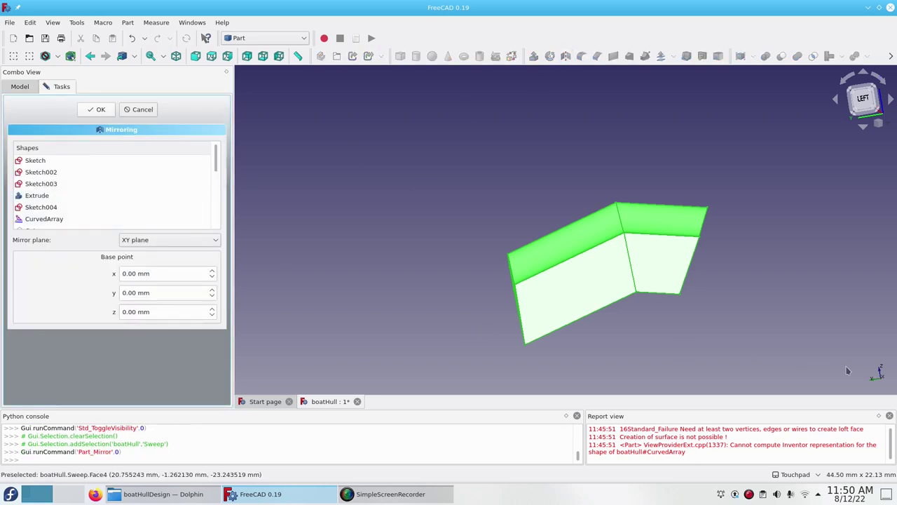
{"action": "left_click", "coordinate": [165, 239]}
{"action": "left_click", "coordinate": [147, 265]}
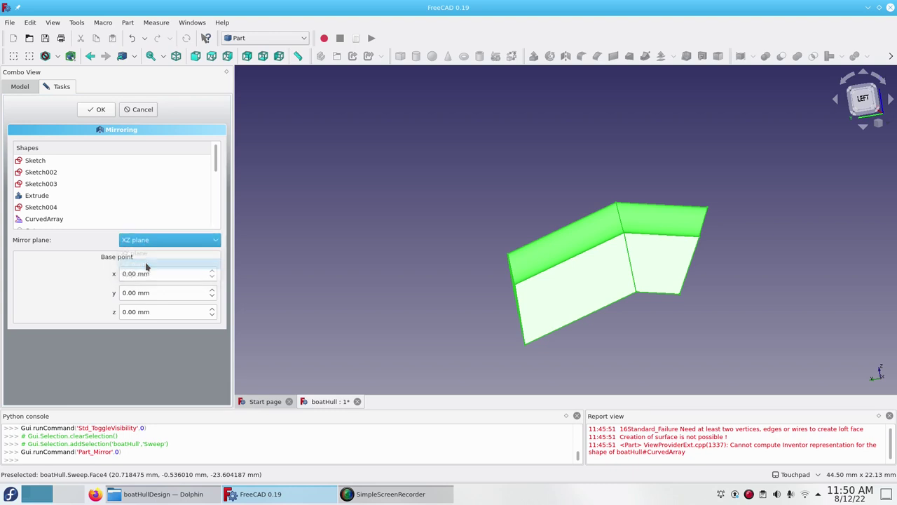
{"action": "left_click", "coordinate": [98, 110]}
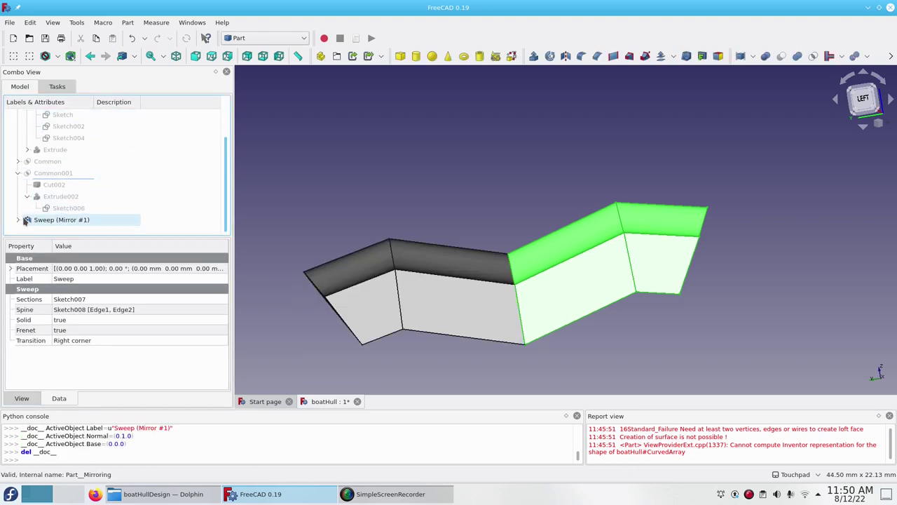
Fuse the mirrored sweep and the original Sweep into one Fusion.
{"action": "left_click", "coordinate": [21, 220]}
{"action": "left_click", "coordinate": [63, 208]}
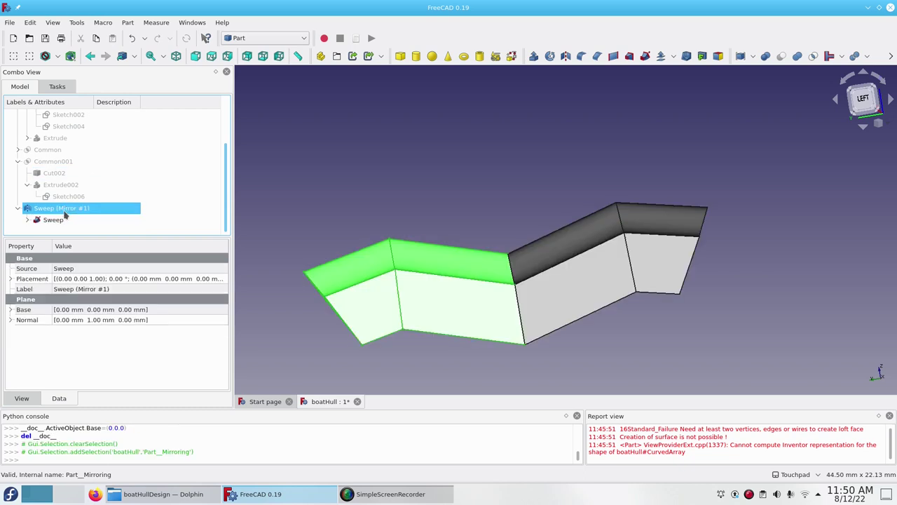
{"action": "left_click", "coordinate": [61, 221], "text": "ctrl"}
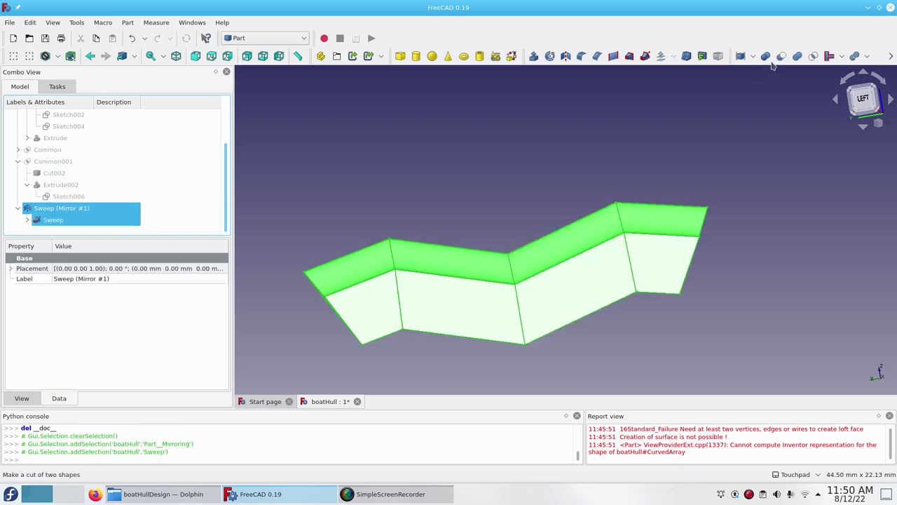
{"action": "left_click", "coordinate": [799, 57]}
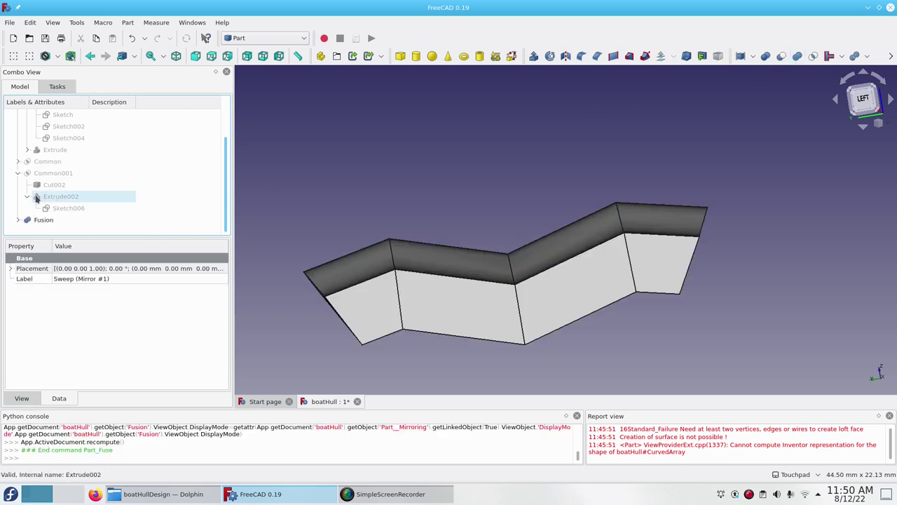
Show the hidden Common shape and orbit around the model.
{"action": "left_click", "coordinate": [47, 162]}
{"action": "key", "text": "space"}
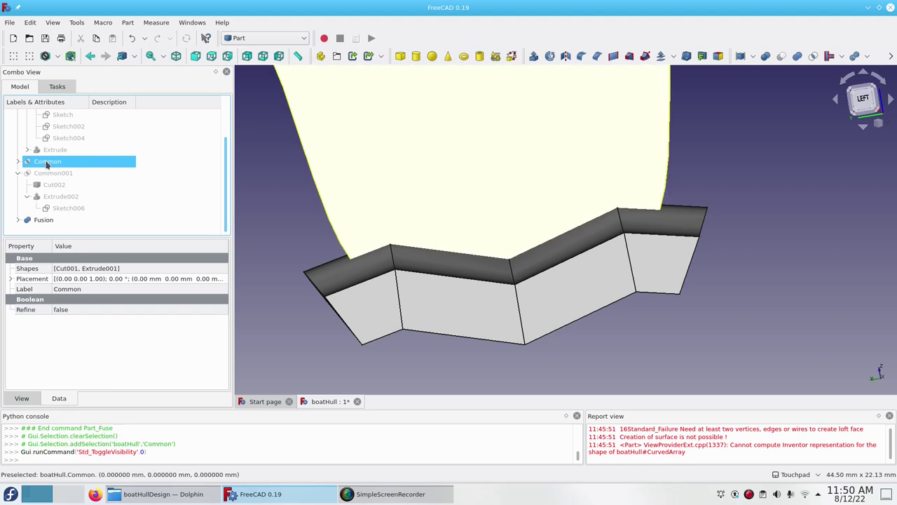
{"action": "left_click", "coordinate": [286, 225]}
{"action": "middle_click_drag", "start_coordinate": [285, 224], "coordinate": [430, 201]}
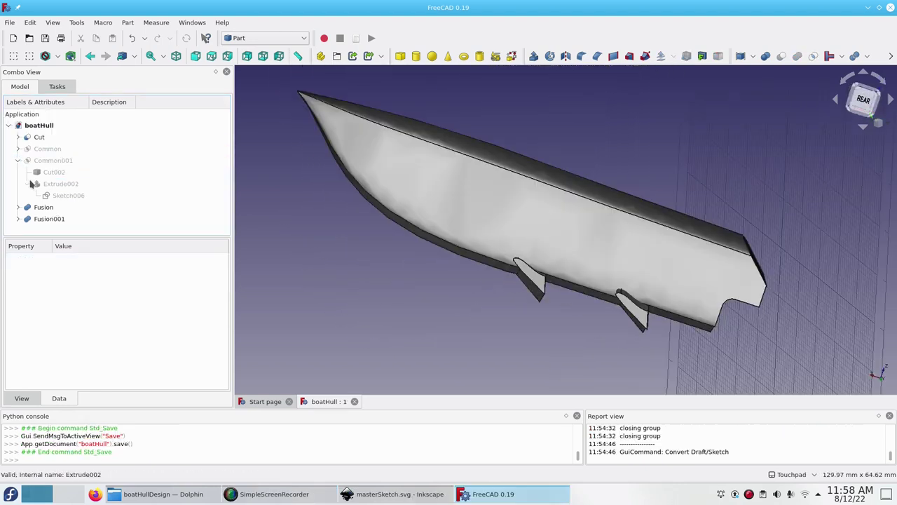
Subtract the Fusion cutter from the hull Cut shape.
{"action": "left_click", "coordinate": [38, 136]}
{"action": "left_click", "coordinate": [43, 207], "text": "ctrl"}
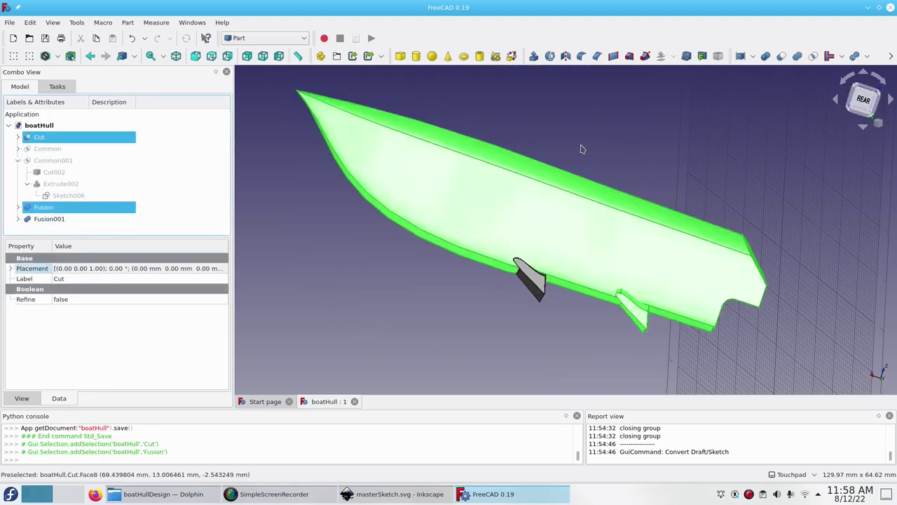
{"action": "left_click", "coordinate": [781, 56]}
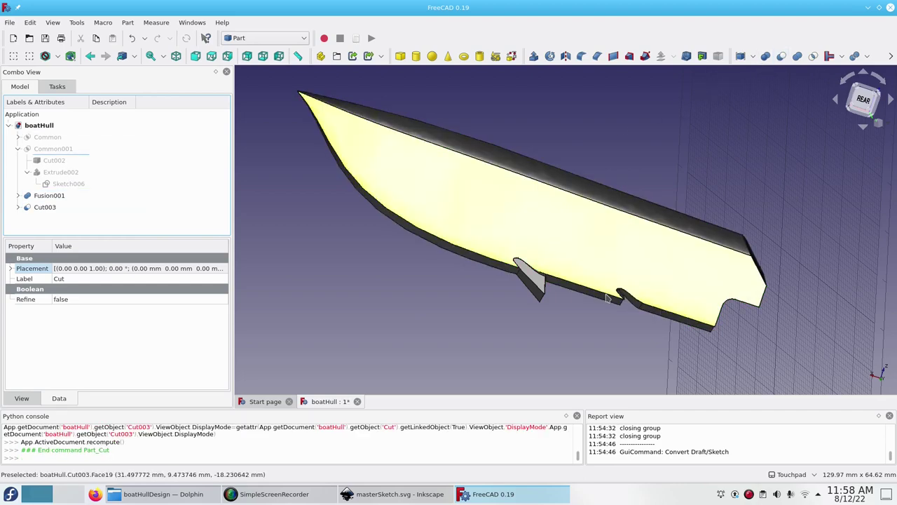
{"action": "middle_click_drag", "start_coordinate": [518, 210], "coordinate": [525, 261]}
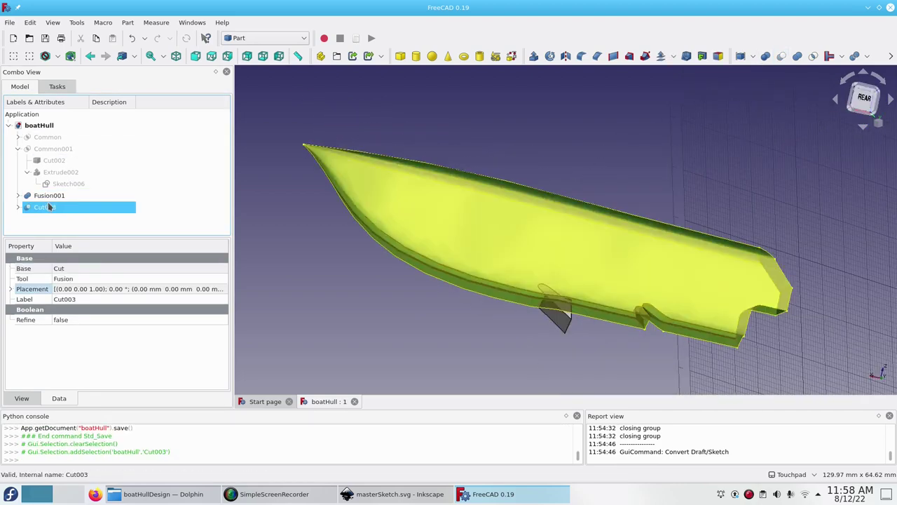
Subtract Fusion001 from Cut003 and inspect the notched hull underside.
{"action": "left_click", "coordinate": [50, 199], "text": "ctrl"}
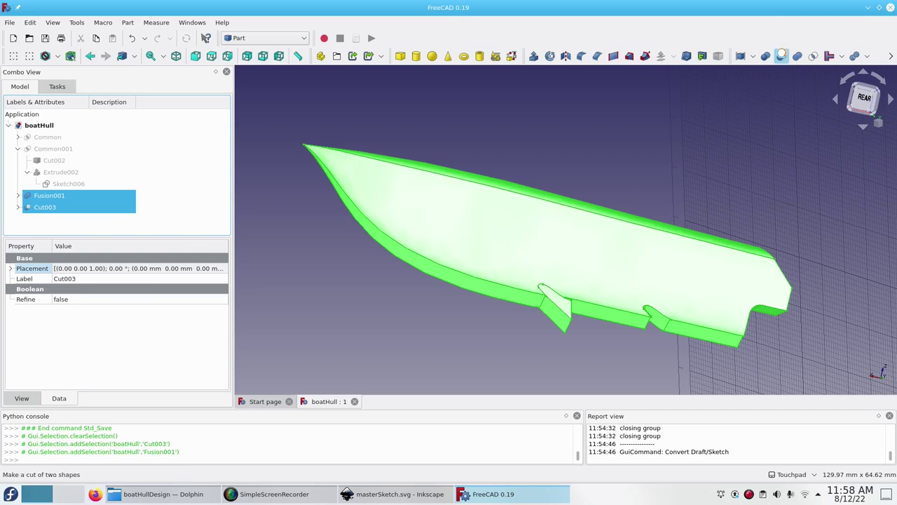
{"action": "left_click", "coordinate": [780, 57]}
{"action": "left_click", "coordinate": [862, 98]}
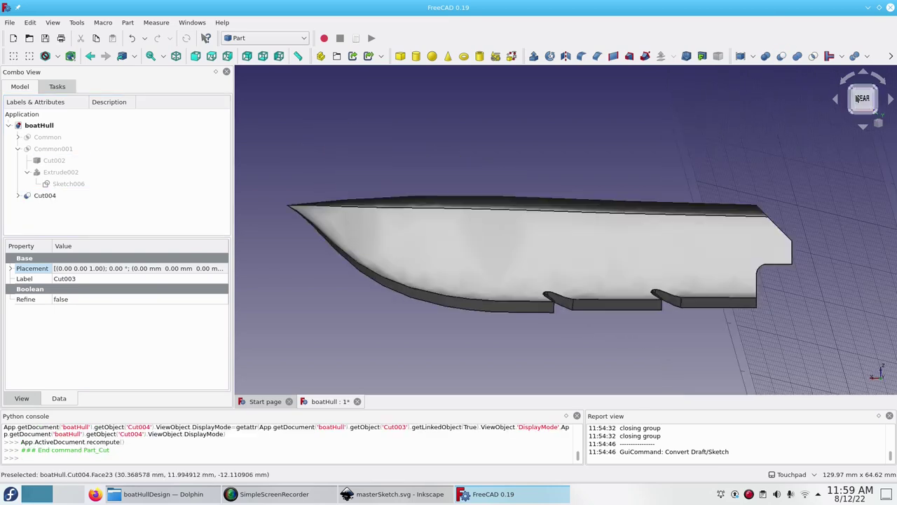
{"action": "scroll", "coordinate": [597, 336], "scroll_direction": "up", "scroll_amount": 5}
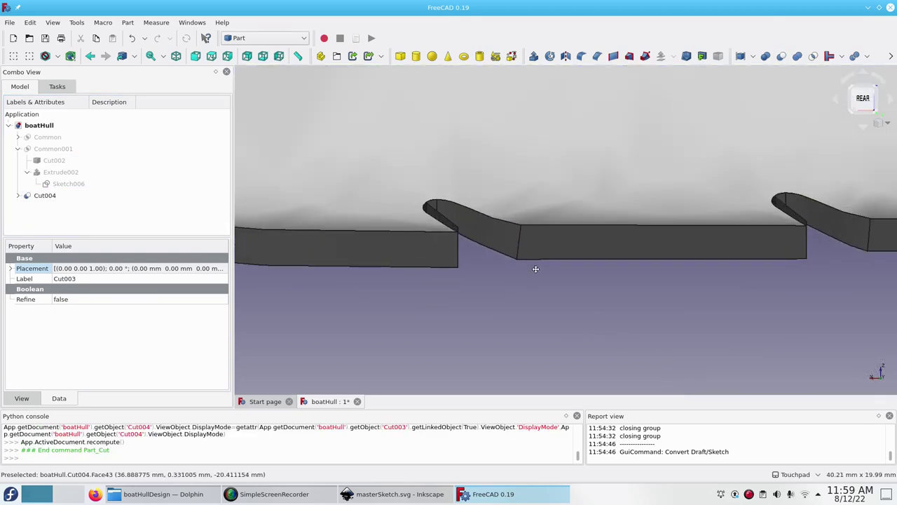
{"action": "middle_click_drag", "start_coordinate": [535, 269], "coordinate": [587, 221]}
{"action": "scroll", "coordinate": [762, 245], "scroll_direction": "down", "scroll_amount": 5}
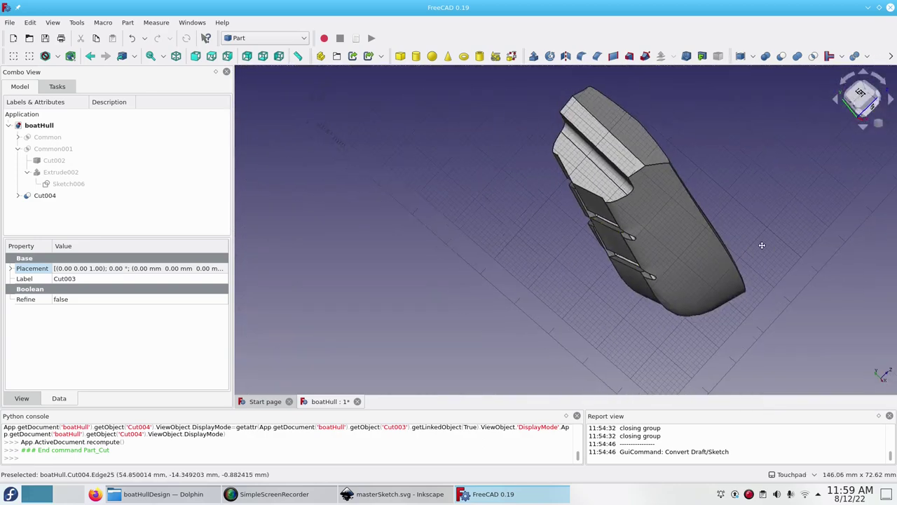
{"action": "middle_click_drag", "start_coordinate": [762, 245], "coordinate": [491, 210]}
Save the document and export Cut004 over the existing boathull.stl.
{"action": "key", "text": "ctrl+s"}
{"action": "left_click", "coordinate": [44, 195]}
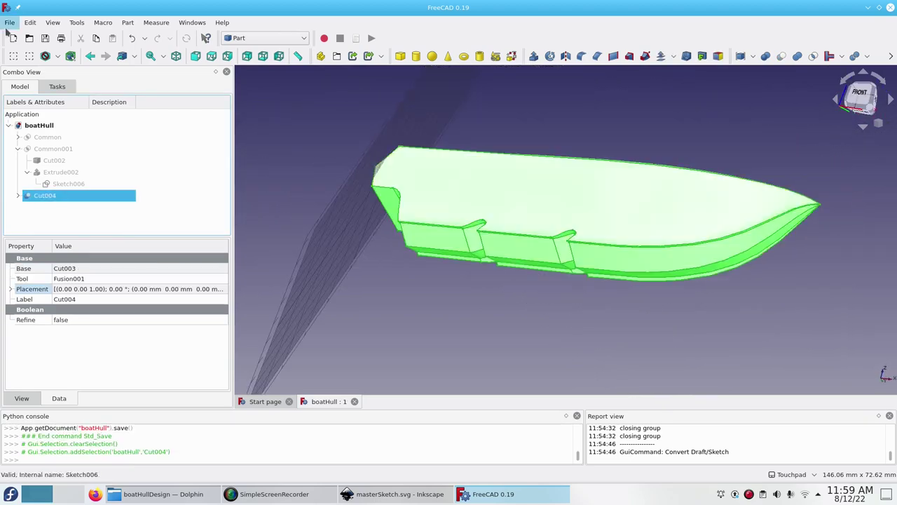
{"action": "left_click", "coordinate": [9, 23]}
{"action": "left_click", "coordinate": [45, 169]}
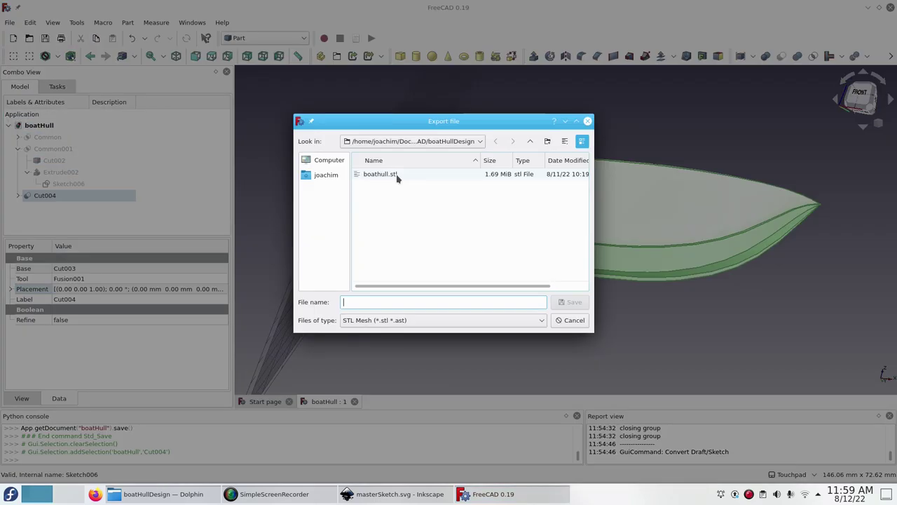
{"action": "double_click", "coordinate": [381, 175]}
{"action": "left_click", "coordinate": [442, 229]}
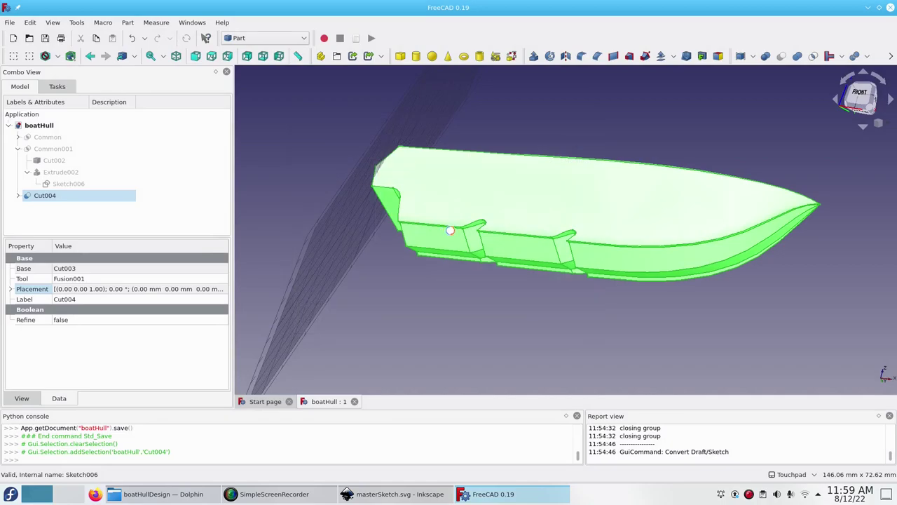